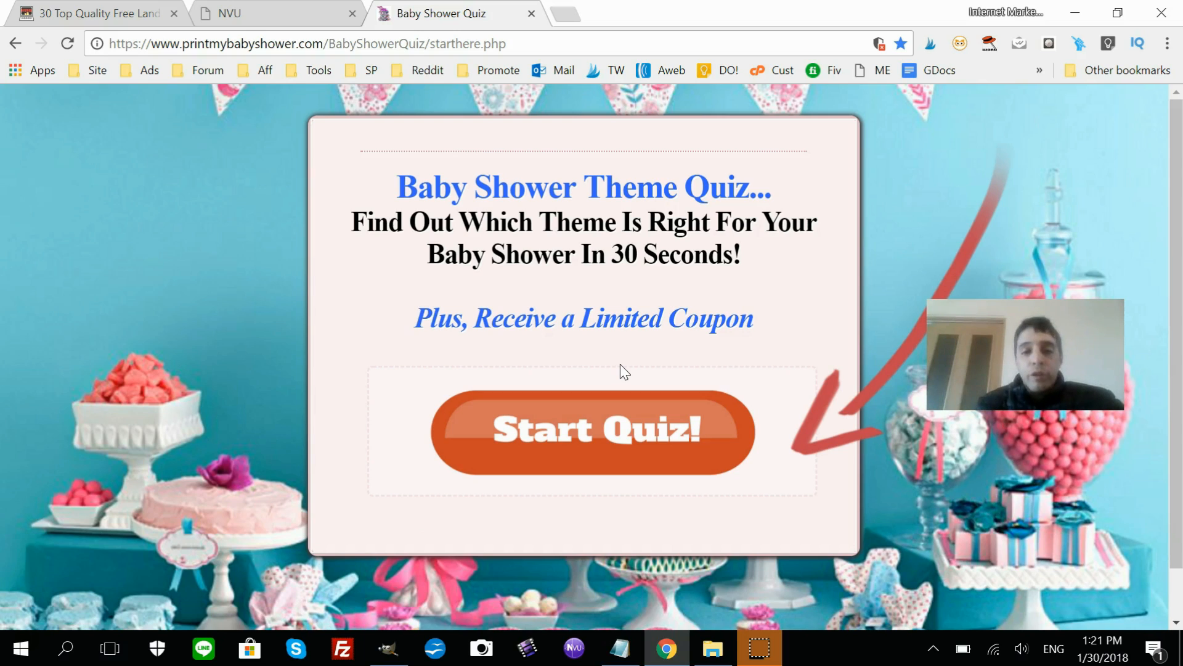
# - Take the Baby Shower Theme Quiz up to the theme element question, answer Funny, and view the coupon page
pyautogui.click(556, 425)
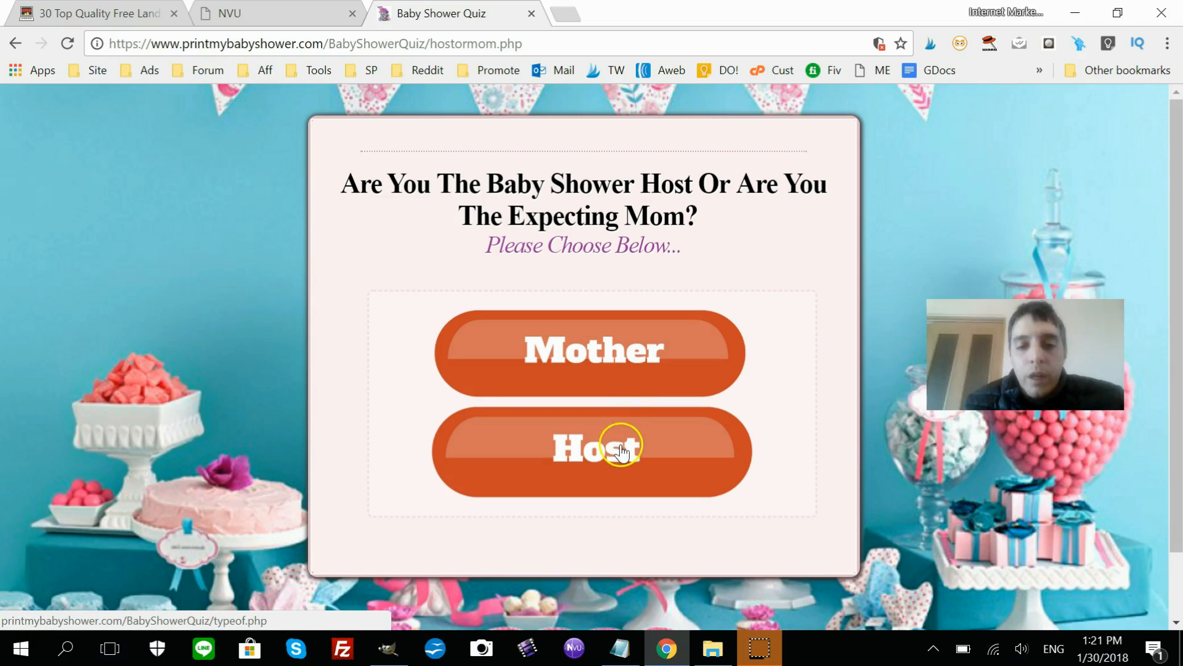
pyautogui.click(623, 370)
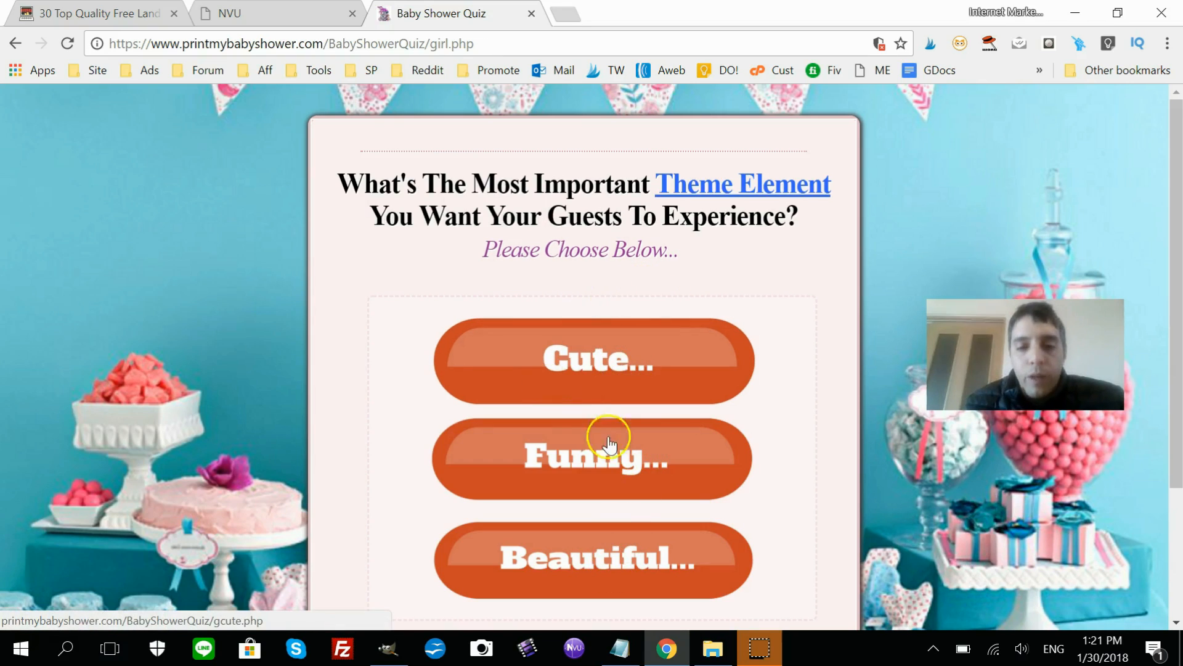
pyautogui.click(612, 459)
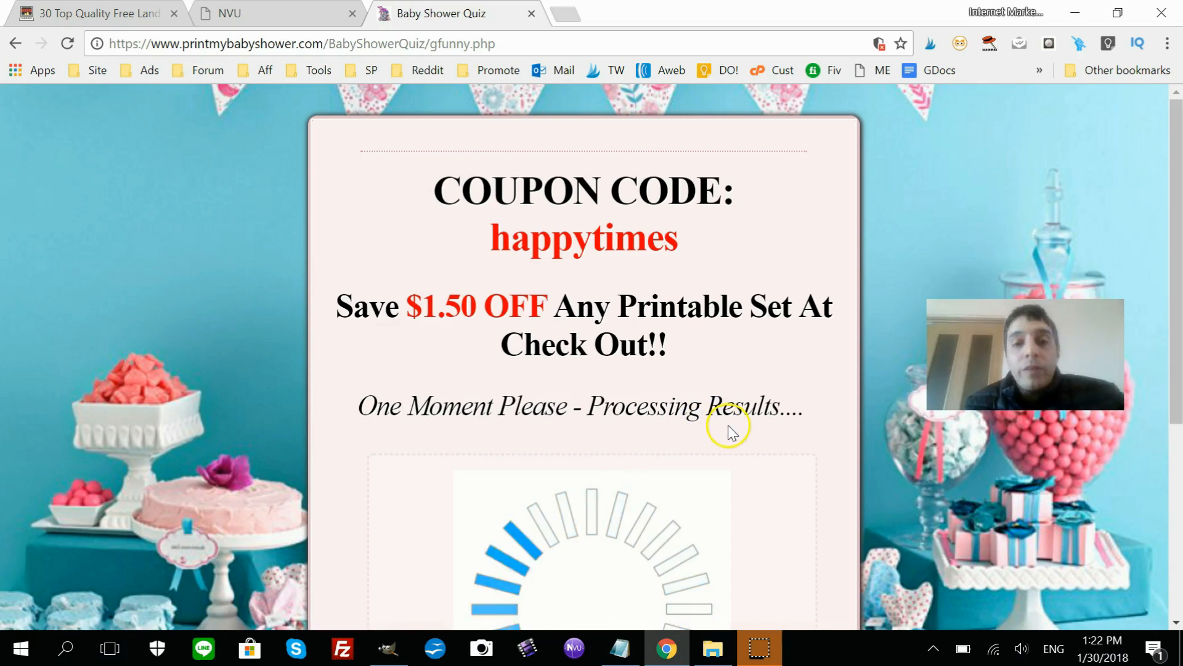
pyautogui.scroll(-2, 727, 424)
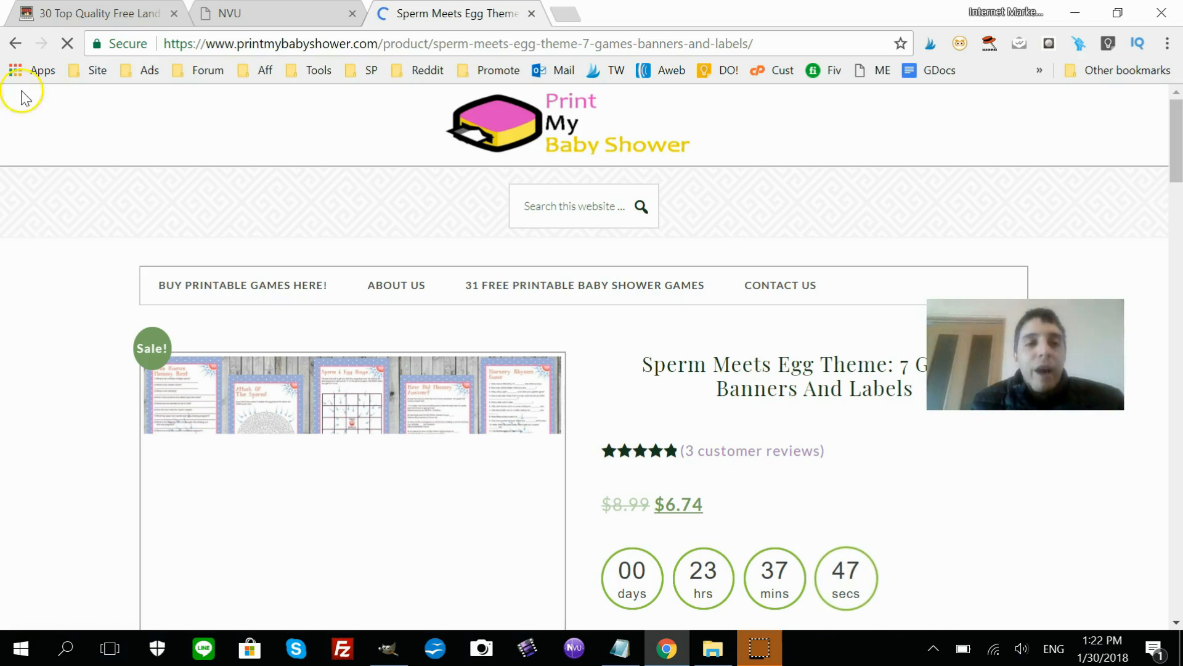
# - Leave the baby shower quiz, close its page, and show the free landing page templates page
pyautogui.click(16, 44)
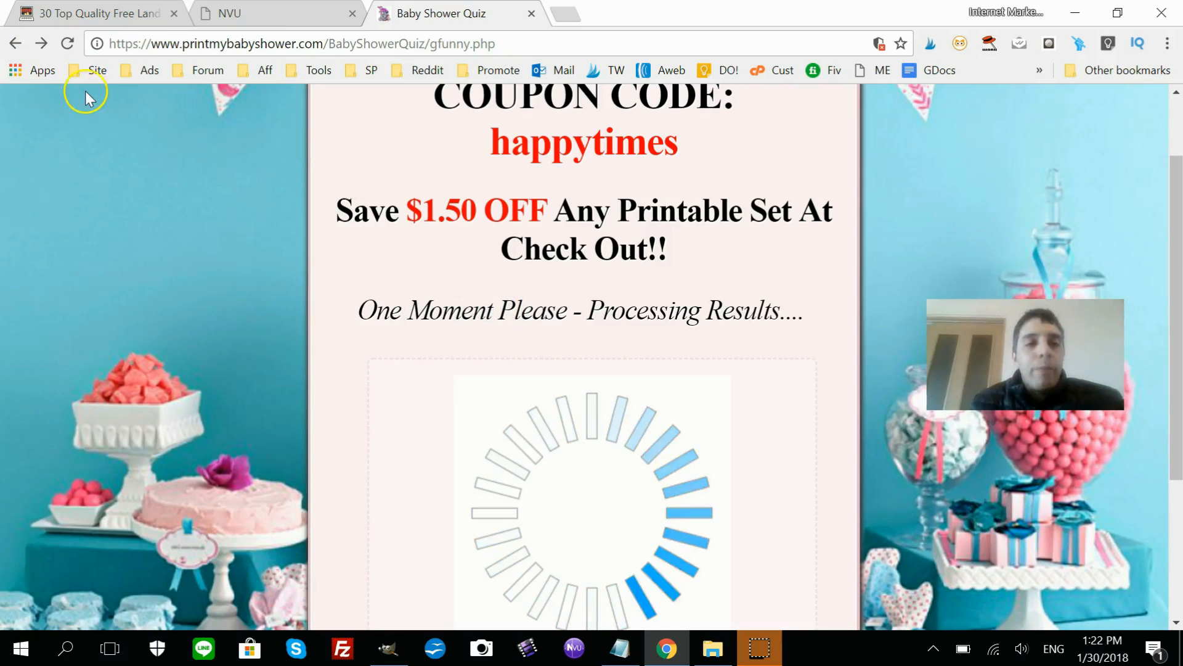
pyautogui.click(16, 43)
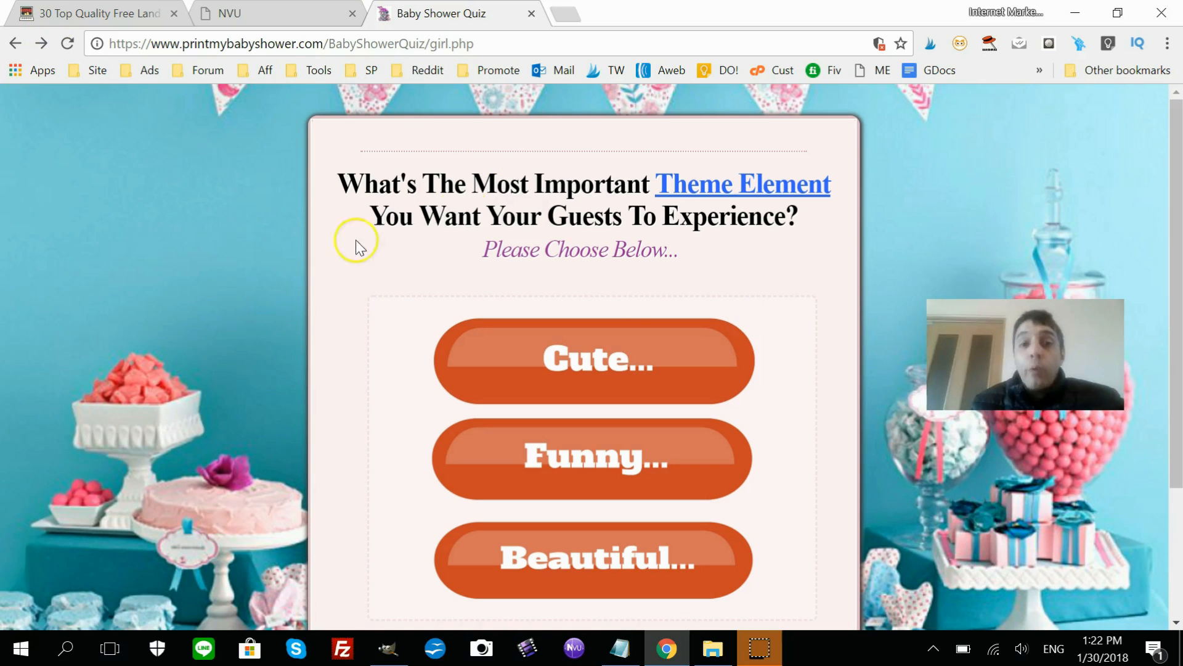
pyautogui.click(532, 15)
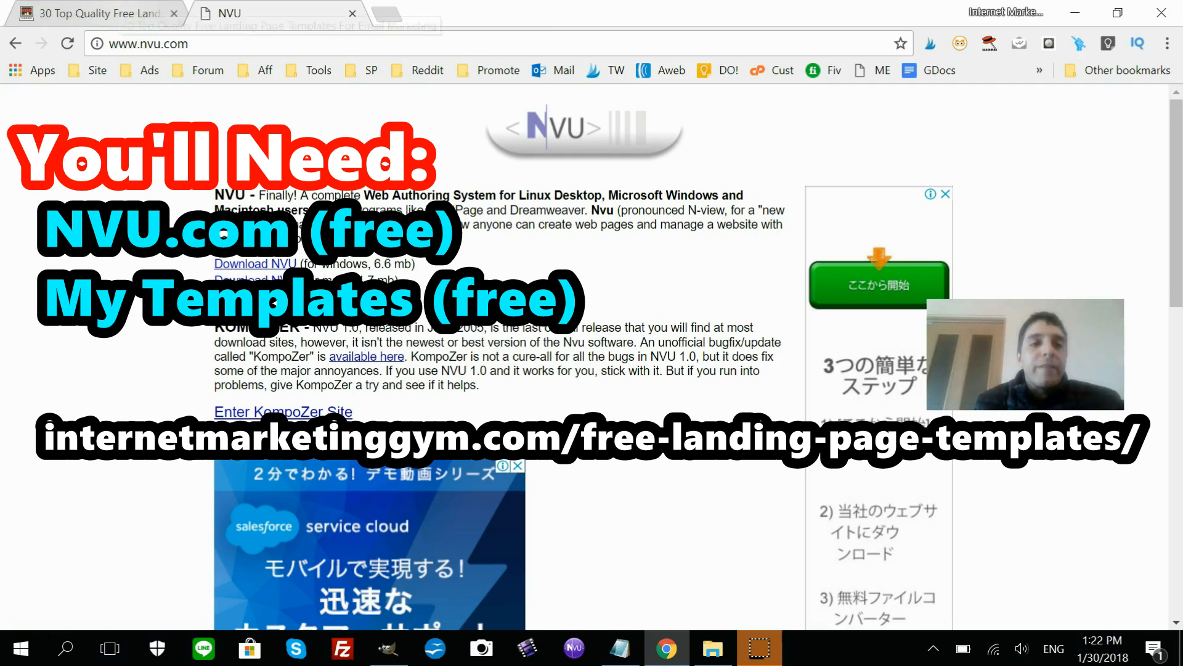
pyautogui.click(124, 11)
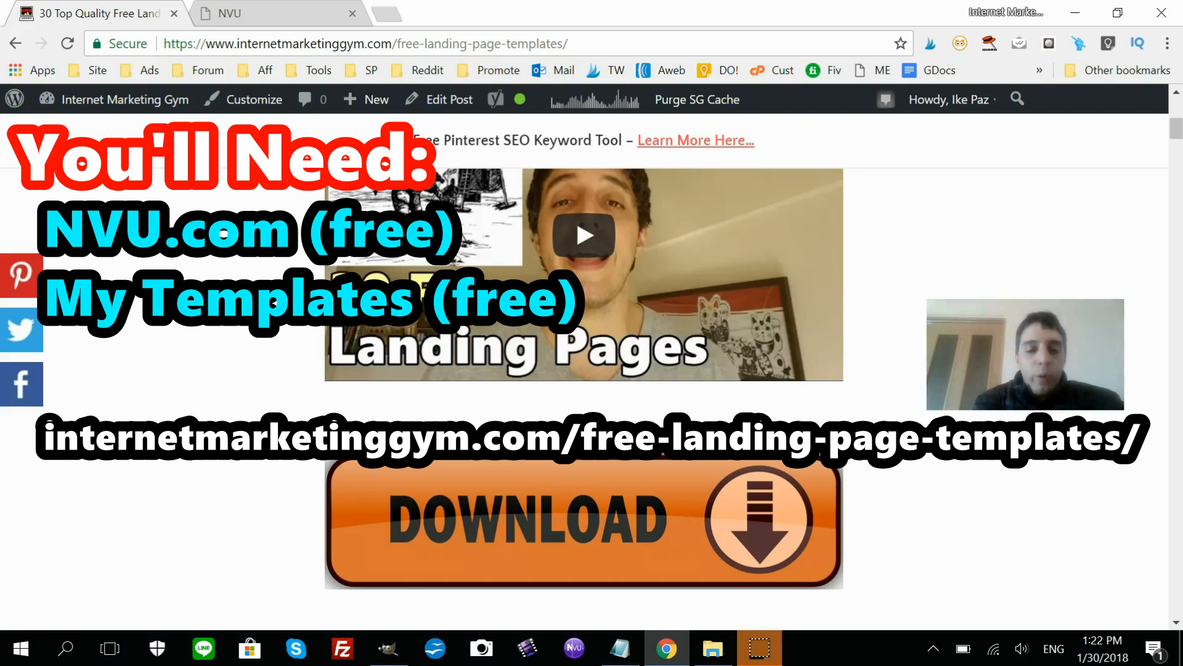
# - Bring up the Notepad list of quiz links, review it, and correct the Fourth Page link to end in 4.html
pyautogui.click(622, 652)
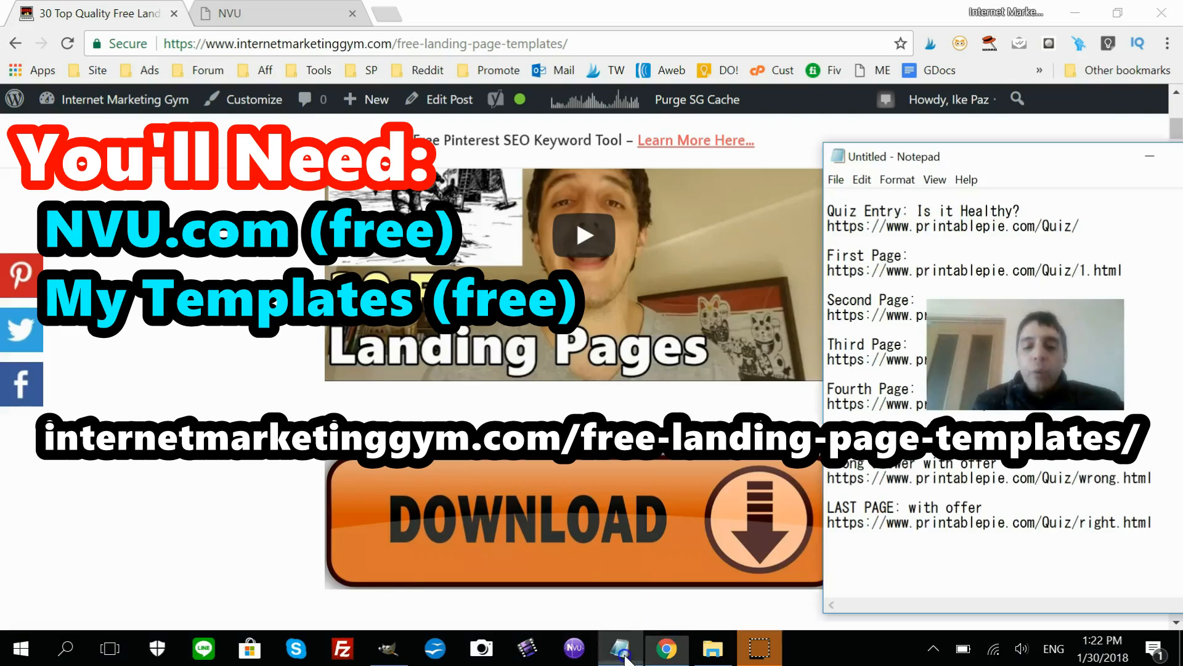
pyautogui.moveTo(1011, 164); pyautogui.dragTo(458, 124)
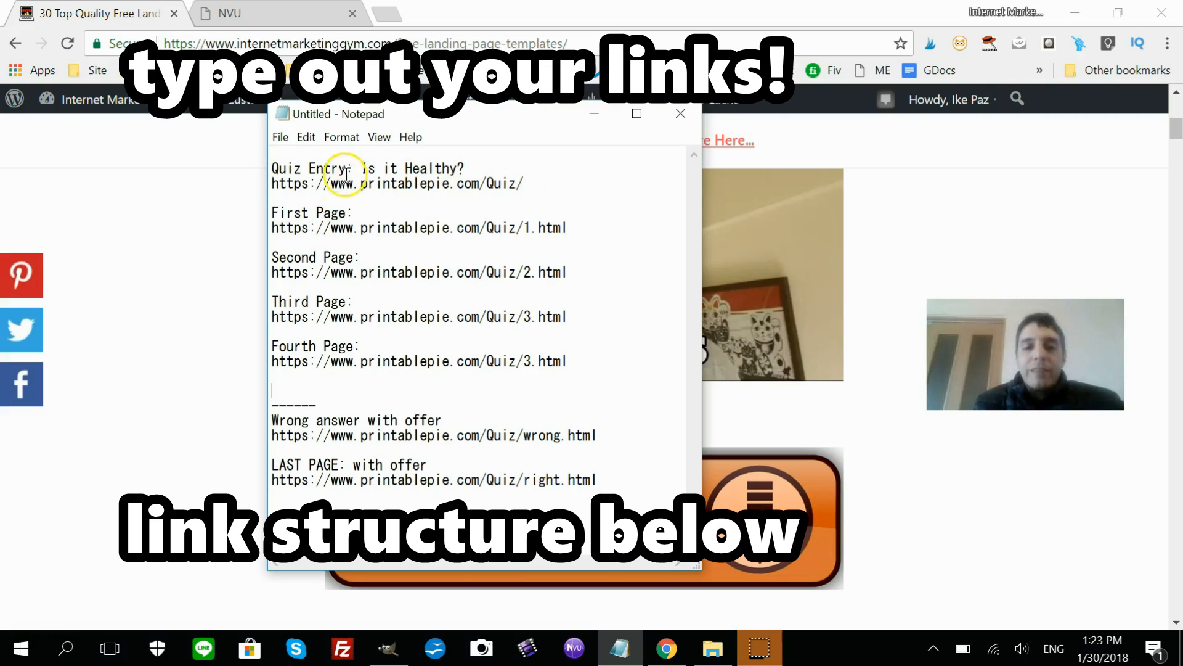
pyautogui.moveTo(338, 183); pyautogui.dragTo(490, 186)
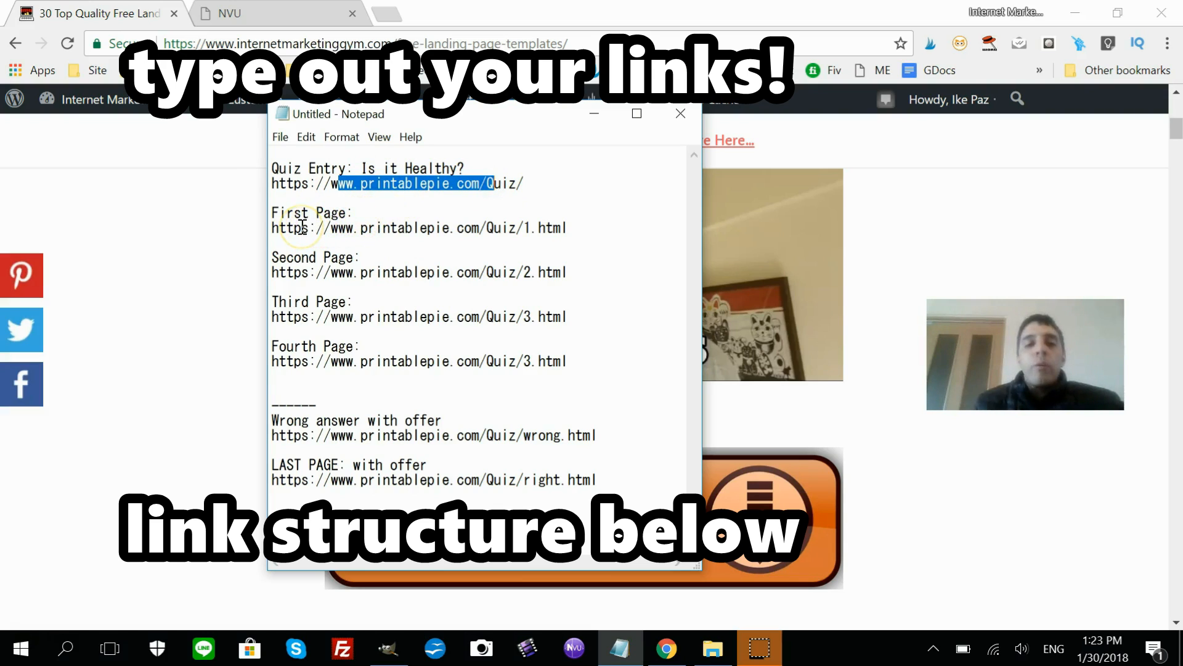
pyautogui.moveTo(279, 228); pyautogui.dragTo(434, 228)
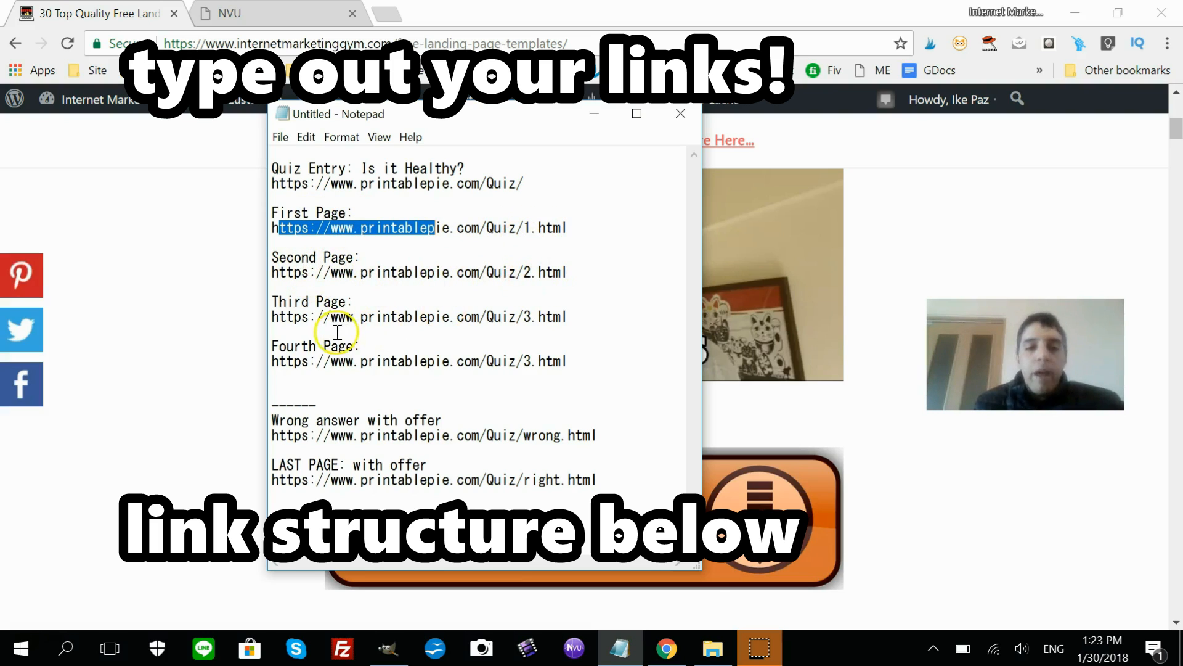
pyautogui.click(527, 356)
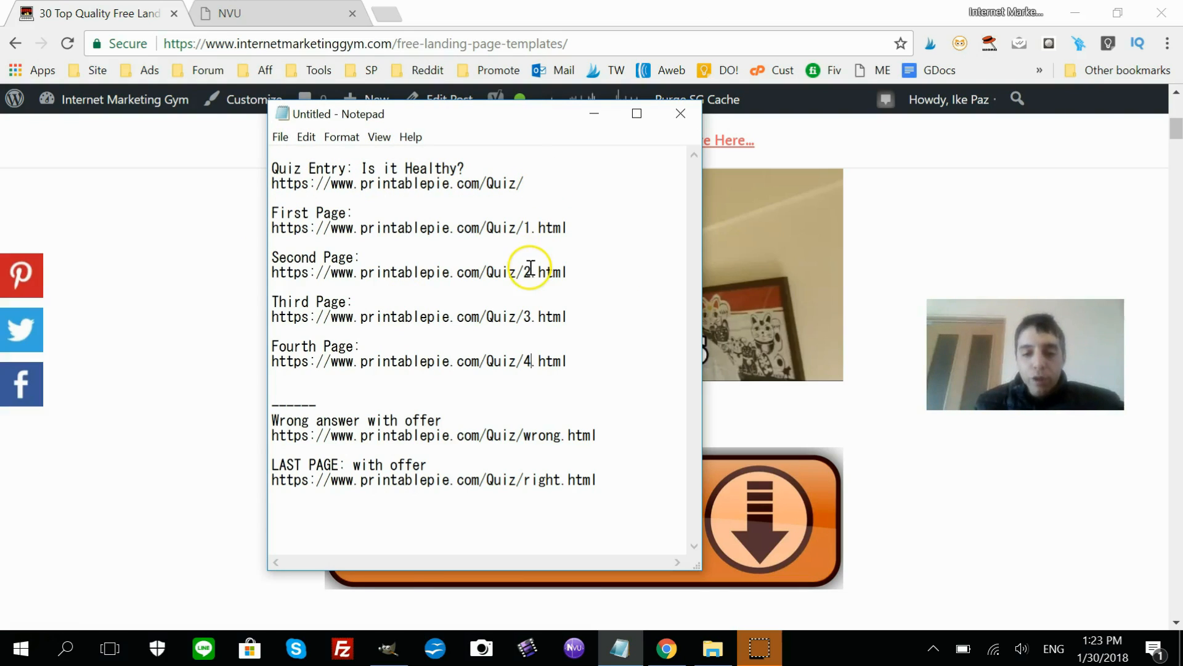
# - Switch to Nvu and open index.html from the Quiz folder on the Desktop, with the Notepad link list set aside
pyautogui.click(573, 648)
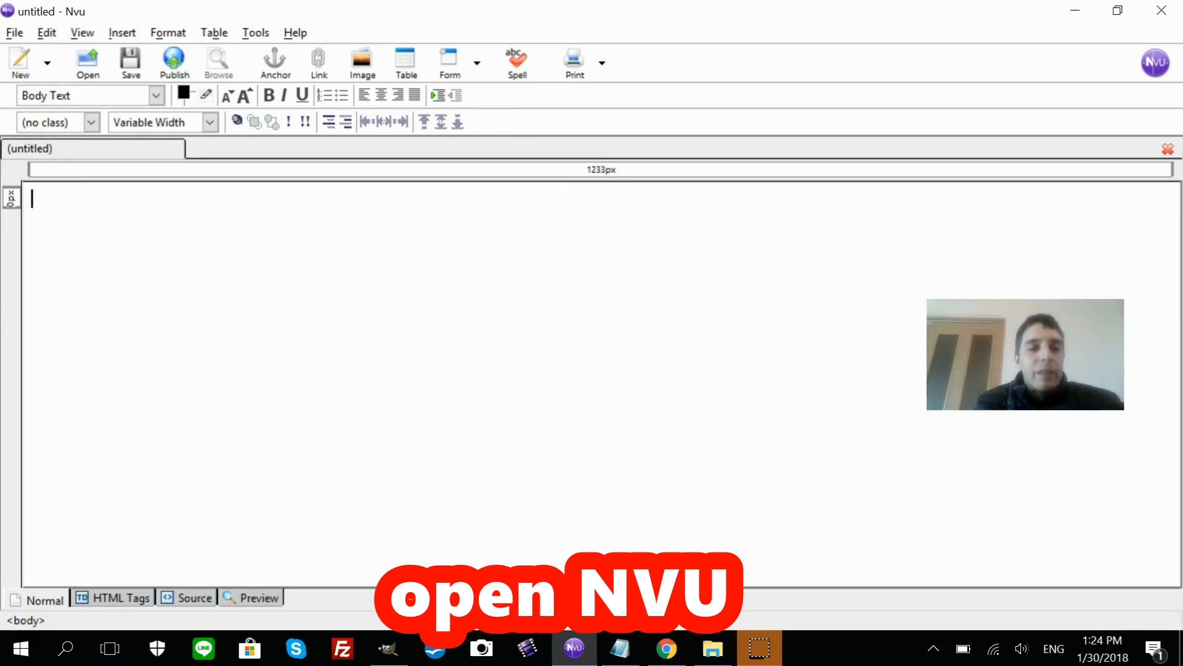
pyautogui.click(96, 59)
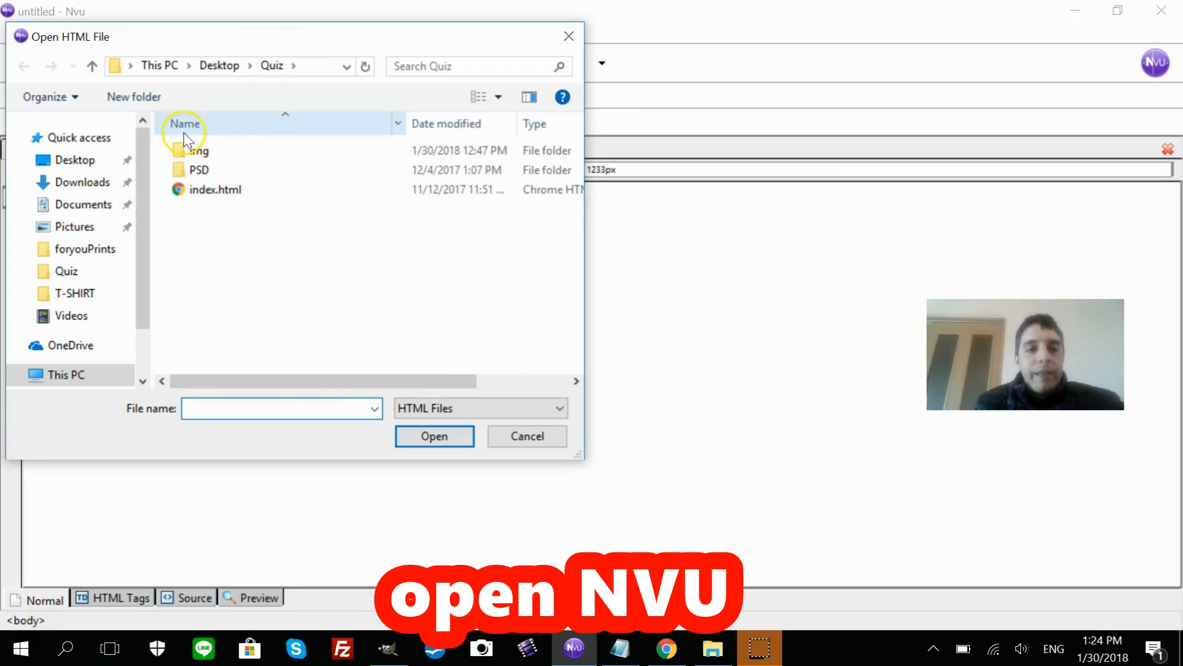
pyautogui.moveTo(286, 37); pyautogui.dragTo(365, 43)
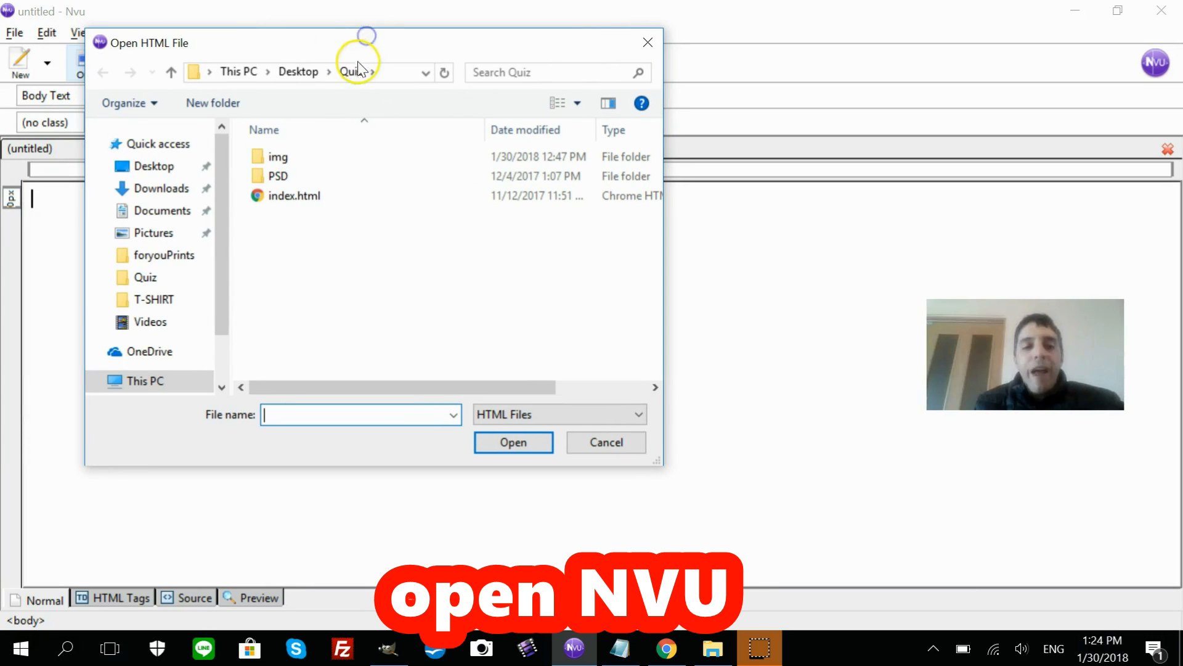
pyautogui.click(620, 647)
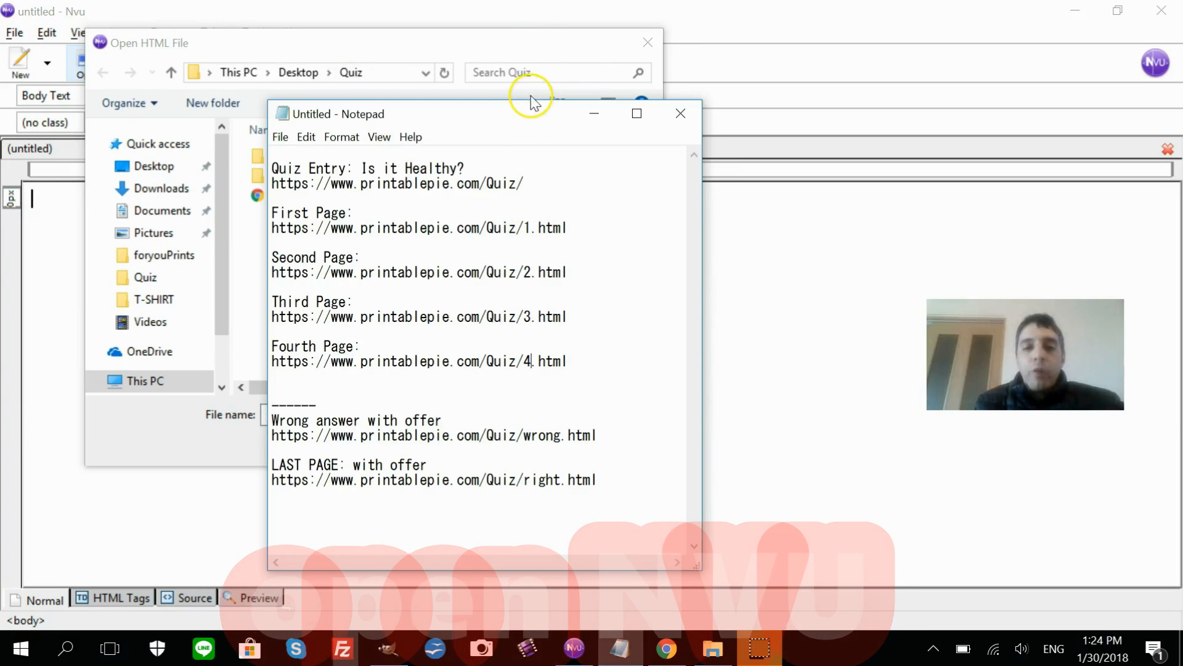
pyautogui.moveTo(531, 109); pyautogui.dragTo(870, 56)
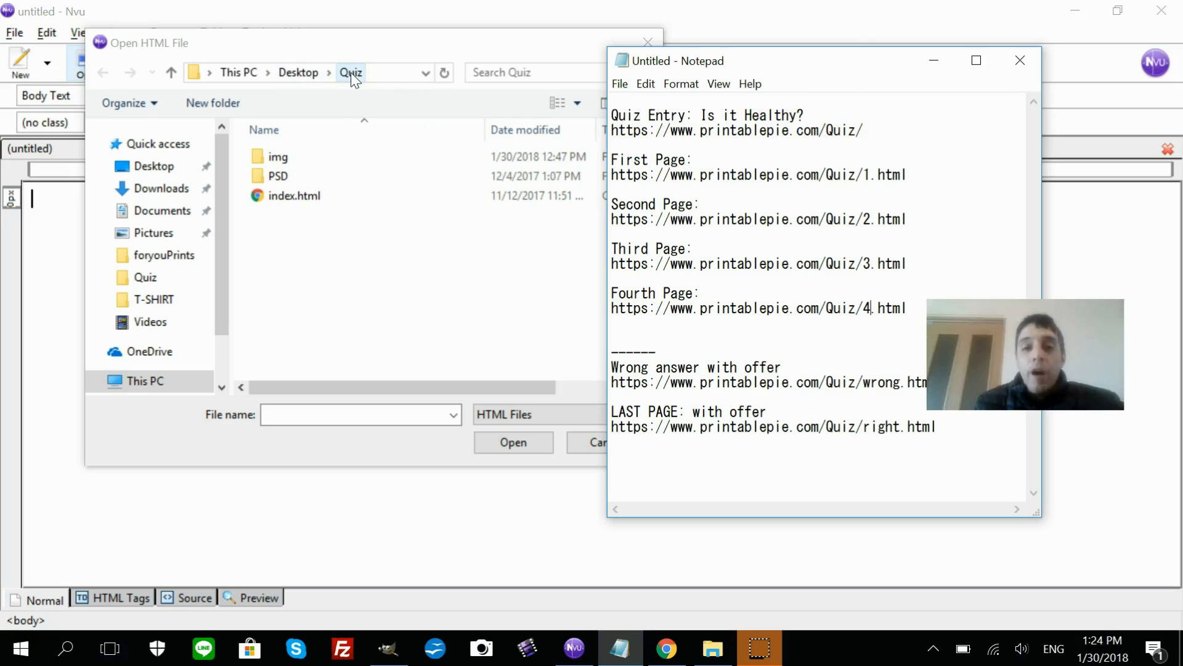
pyautogui.doubleClick(342, 198)
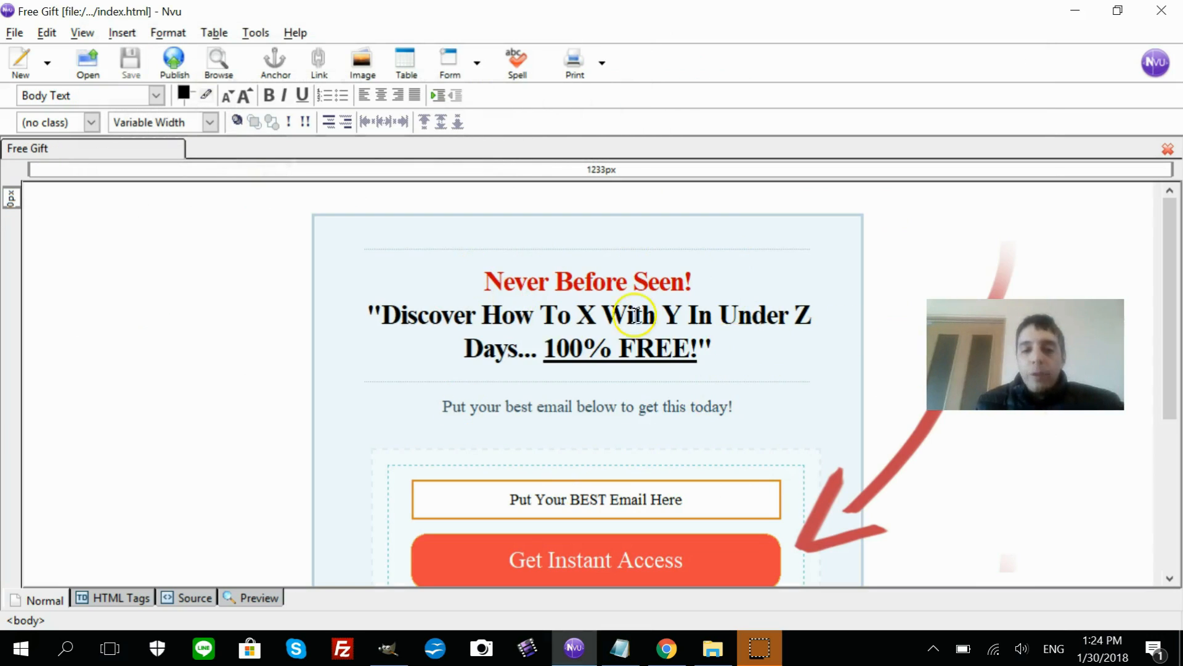
# - Look over the landing page template's headline and email form, and compare it with the Notepad link list
pyautogui.moveTo(1173, 271); pyautogui.dragTo(1175, 321)
pyautogui.click(623, 650)
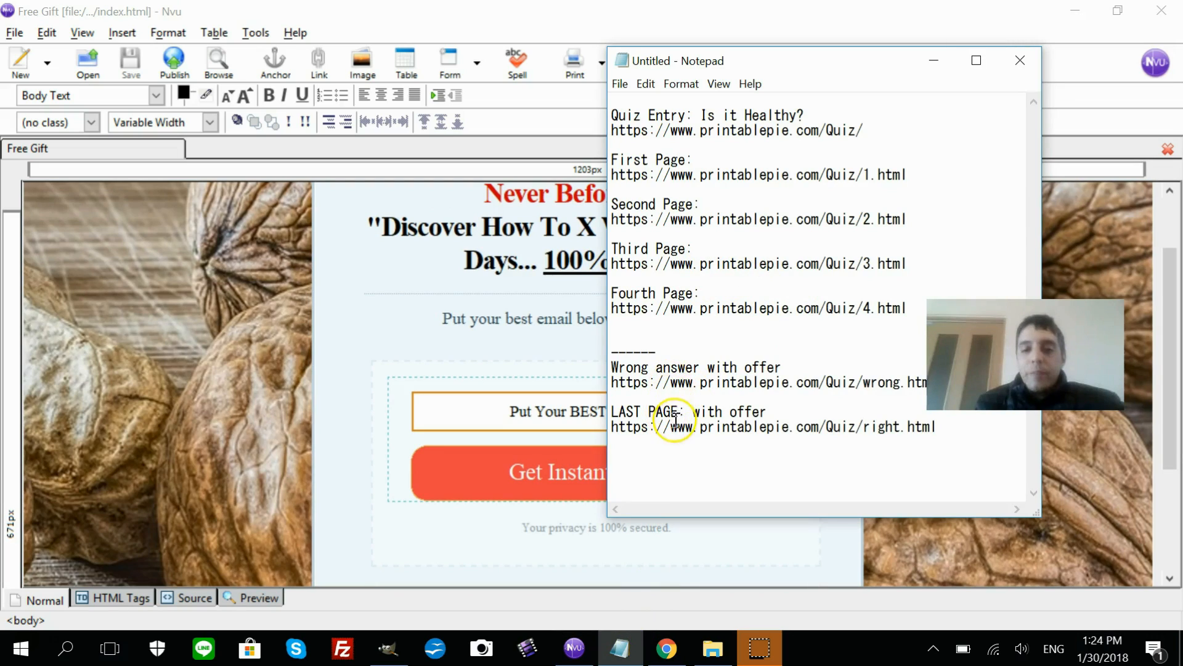
pyautogui.click(497, 319)
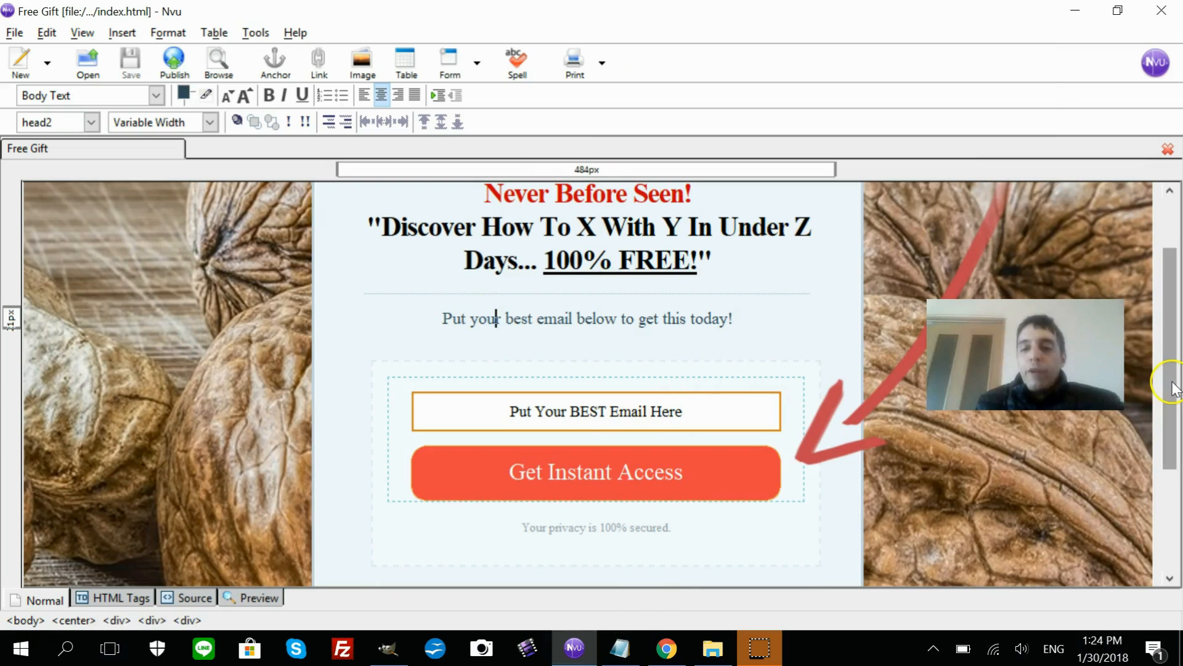
pyautogui.scroll(3, 782, 230)
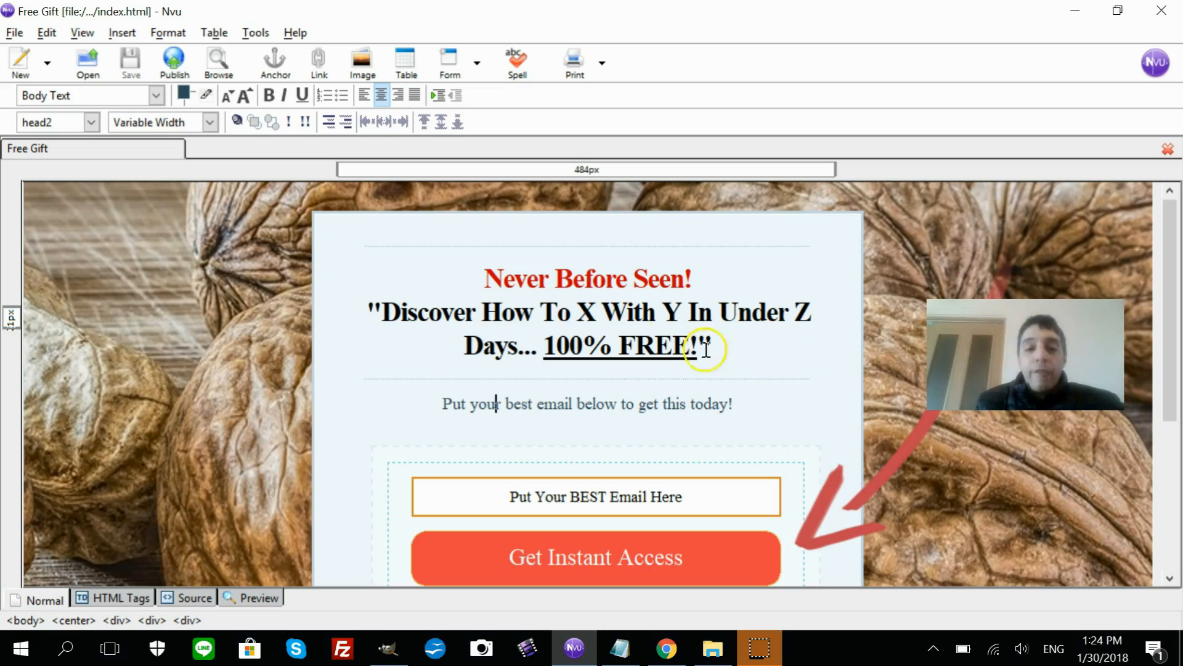
# - Insert "Sorry But You Need to UP Your Food IQ" at the start of the red headline
pyautogui.click(504, 277)
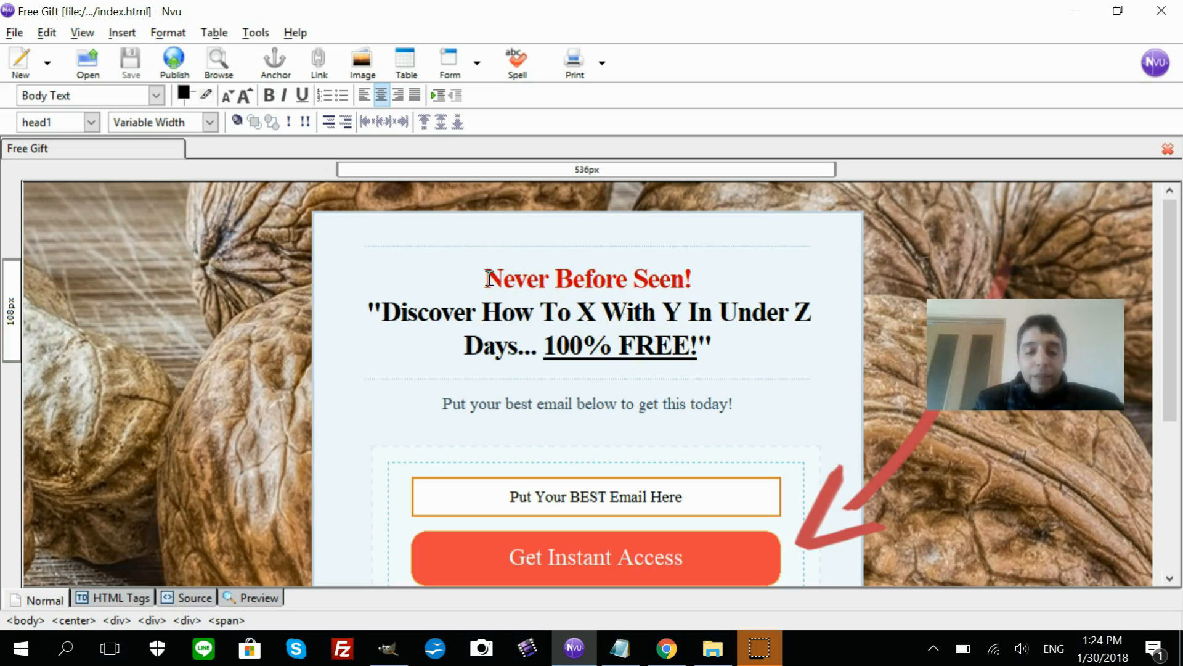
pyautogui.write('Sorry ')
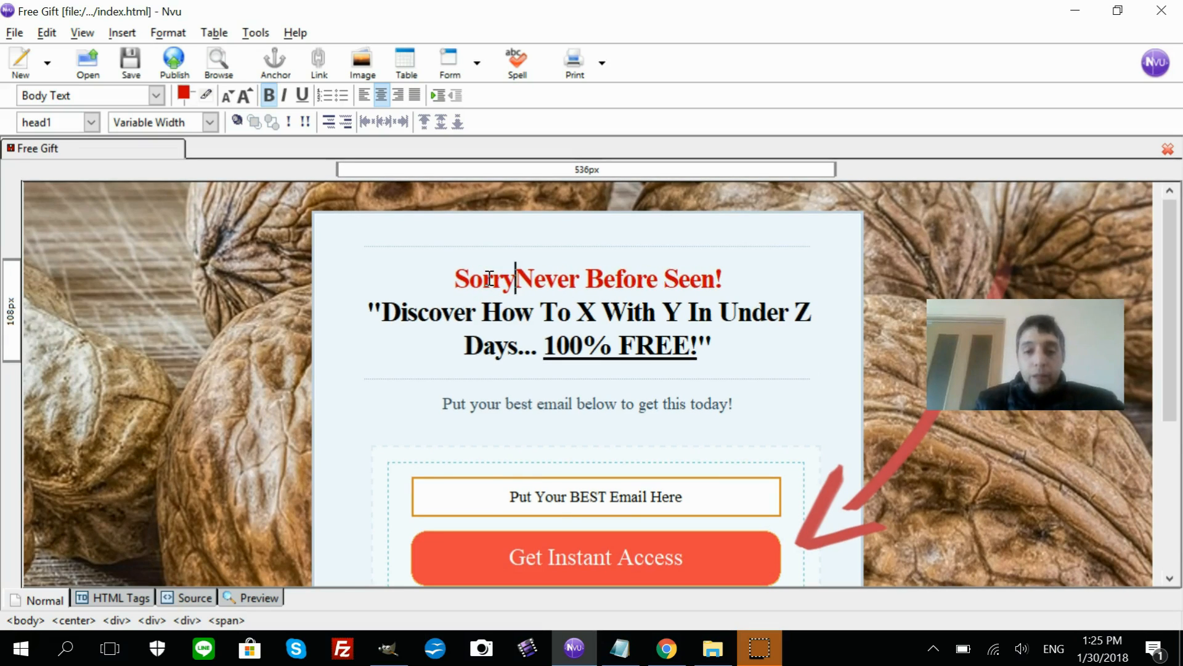
pyautogui.write('But You ')
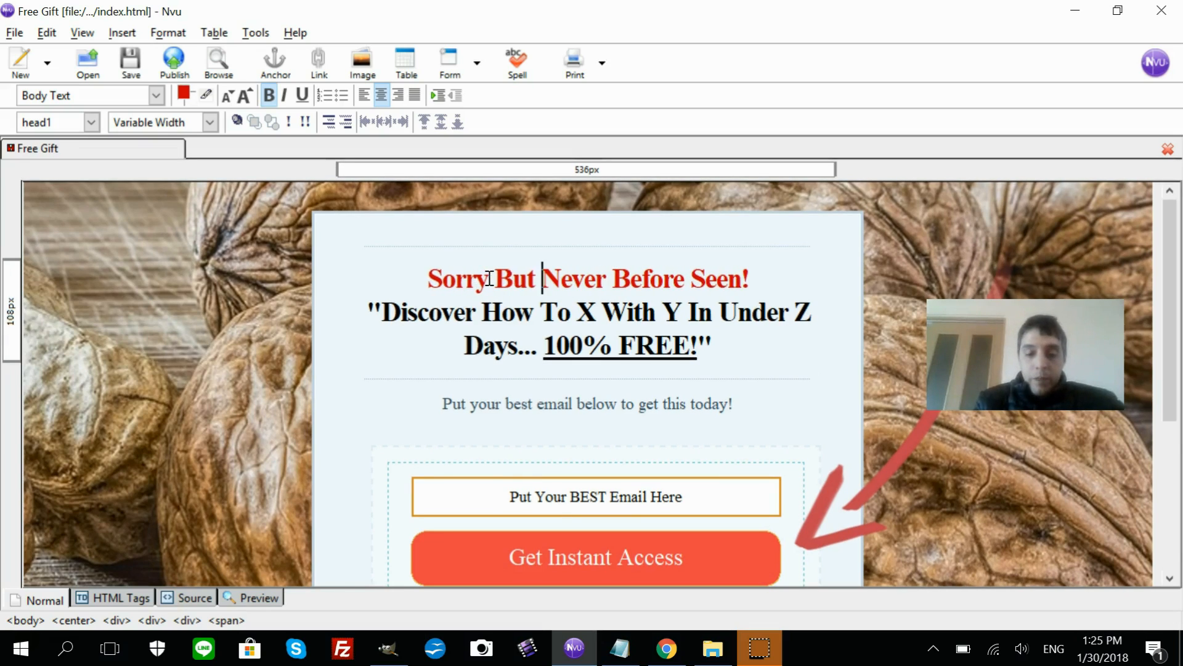
pyautogui.write('Need to U')
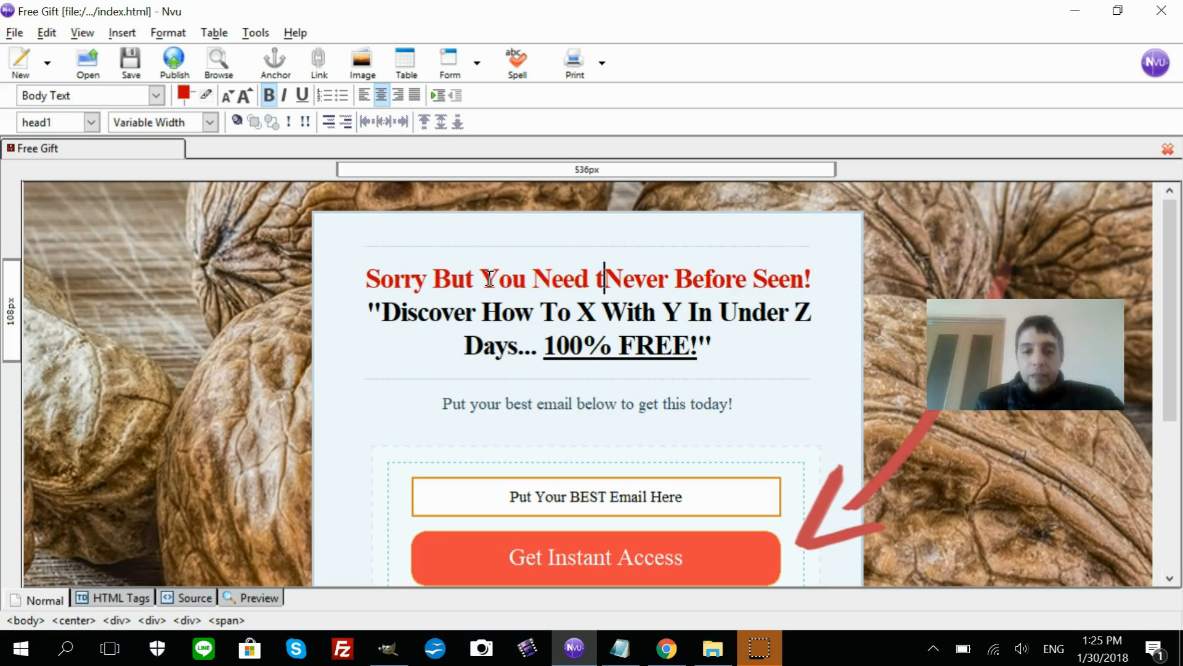
pyautogui.write('P Yo')
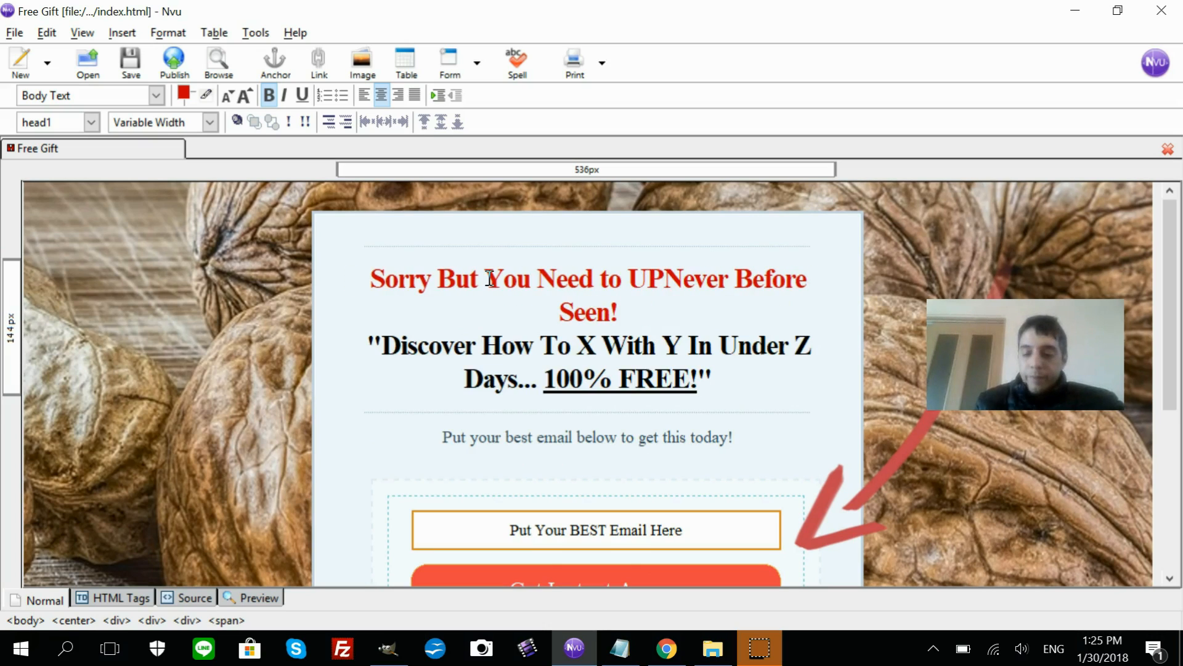
pyautogui.write('ur ')
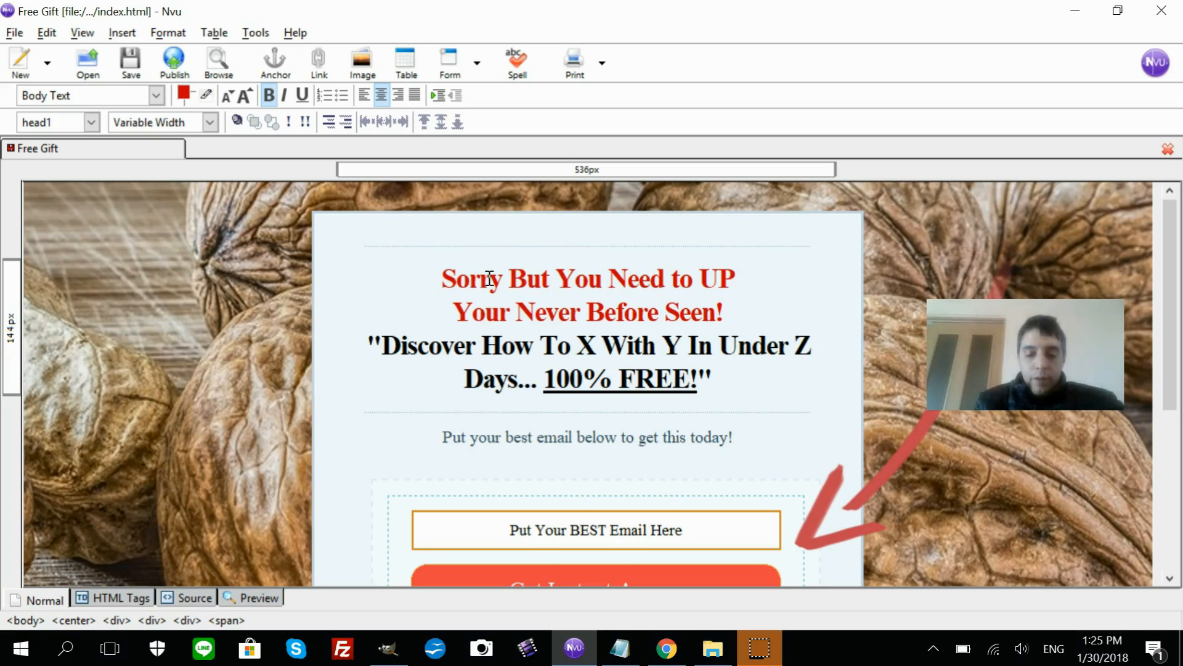
pyautogui.write('Food I')
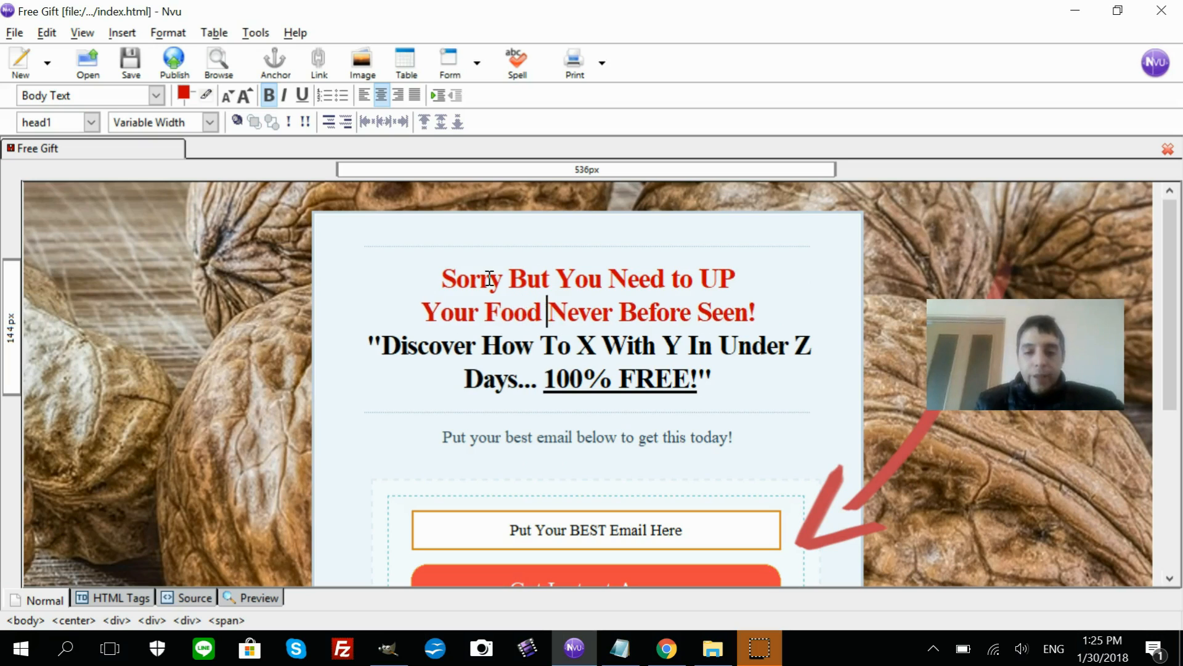
pyautogui.write('Q')
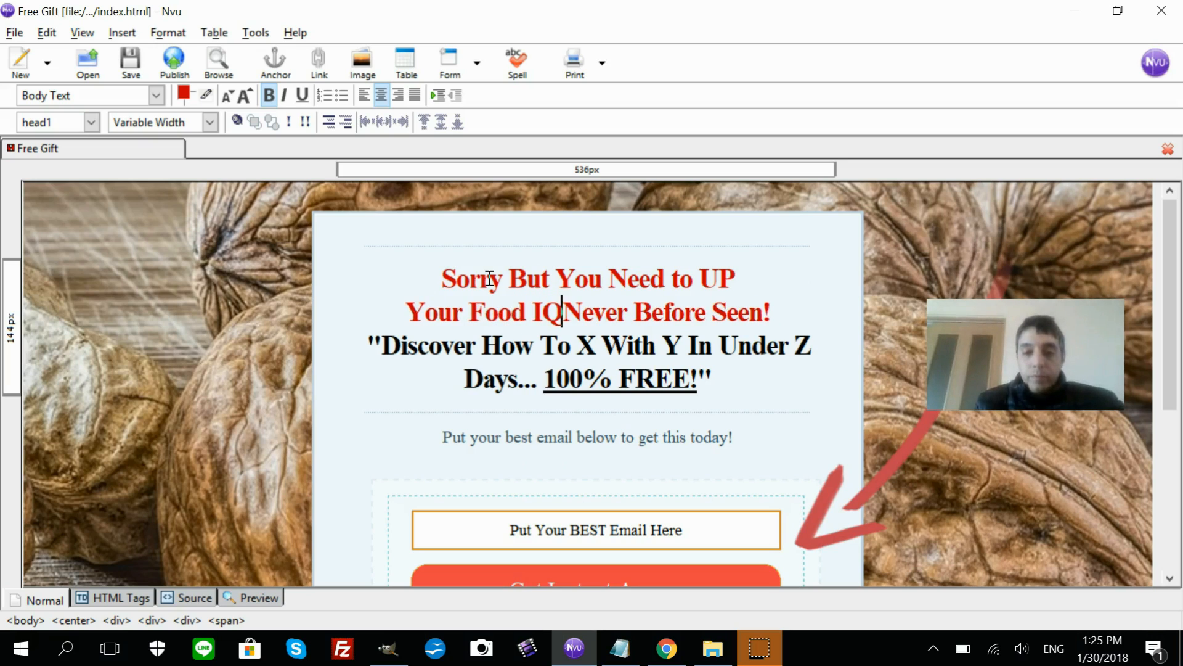
# - Delete the leftover words "Never Before Seen" from the red headline, keeping its exclamation mark
pyautogui.press('Delete')
pyautogui.press('Delete')
pyautogui.press('Delete')
pyautogui.press('Delete')
pyautogui.press('Delete')
pyautogui.press('Delete')
pyautogui.press('Delete')
pyautogui.press('Delete')
pyautogui.press('Delete')
pyautogui.press('Delete')
pyautogui.press('Delete')
pyautogui.press('Delete')
pyautogui.press('Delete')
pyautogui.press('Delete')
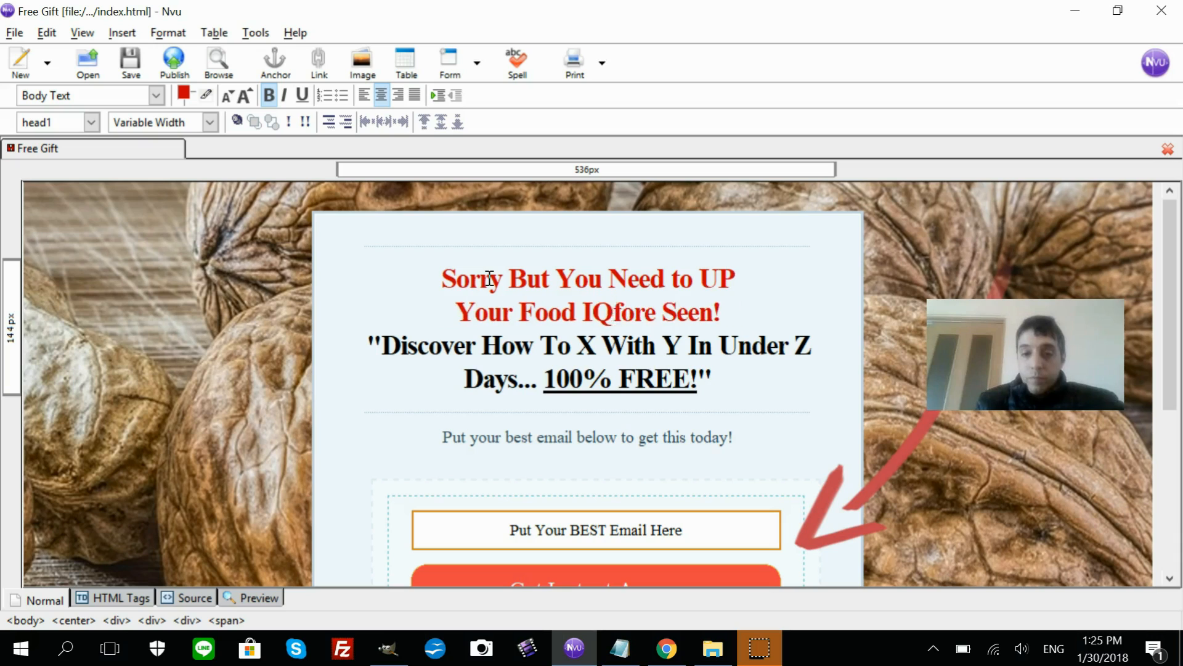
pyautogui.press('Delete')
pyautogui.press('Delete')
pyautogui.press('Delete')
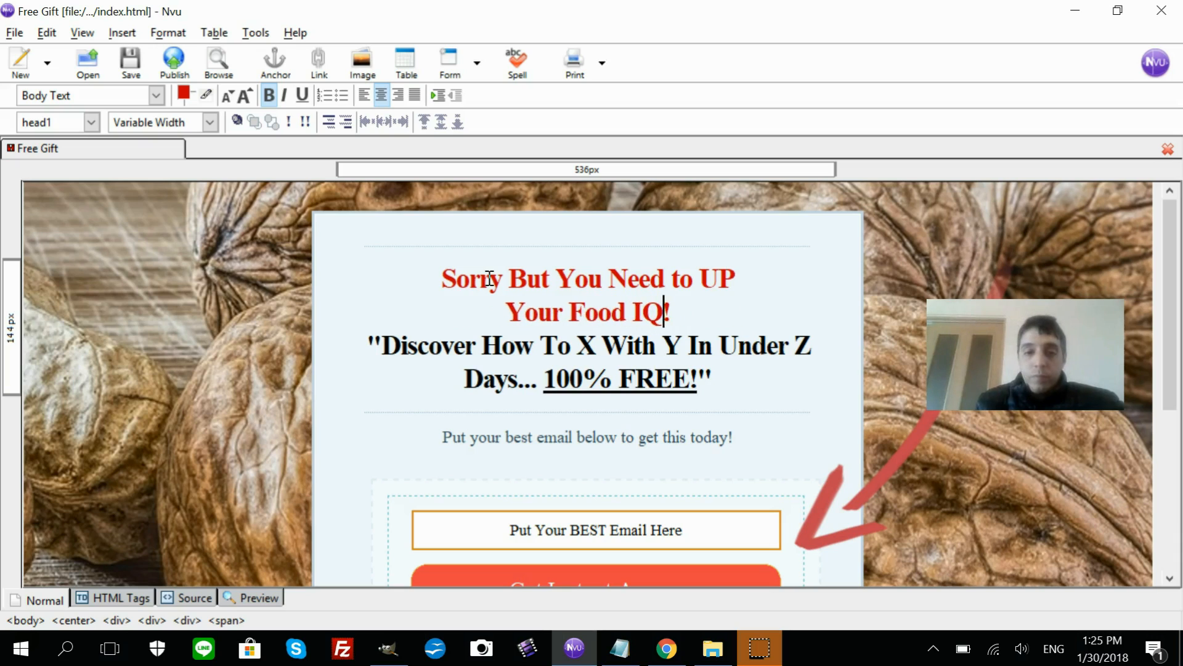
# - Replace "How To X With Y In Under Z Days" in the black headline with "The Top Ten Foods That Will Keep You Full And Lean"
pyautogui.moveTo(382, 344); pyautogui.dragTo(523, 370)
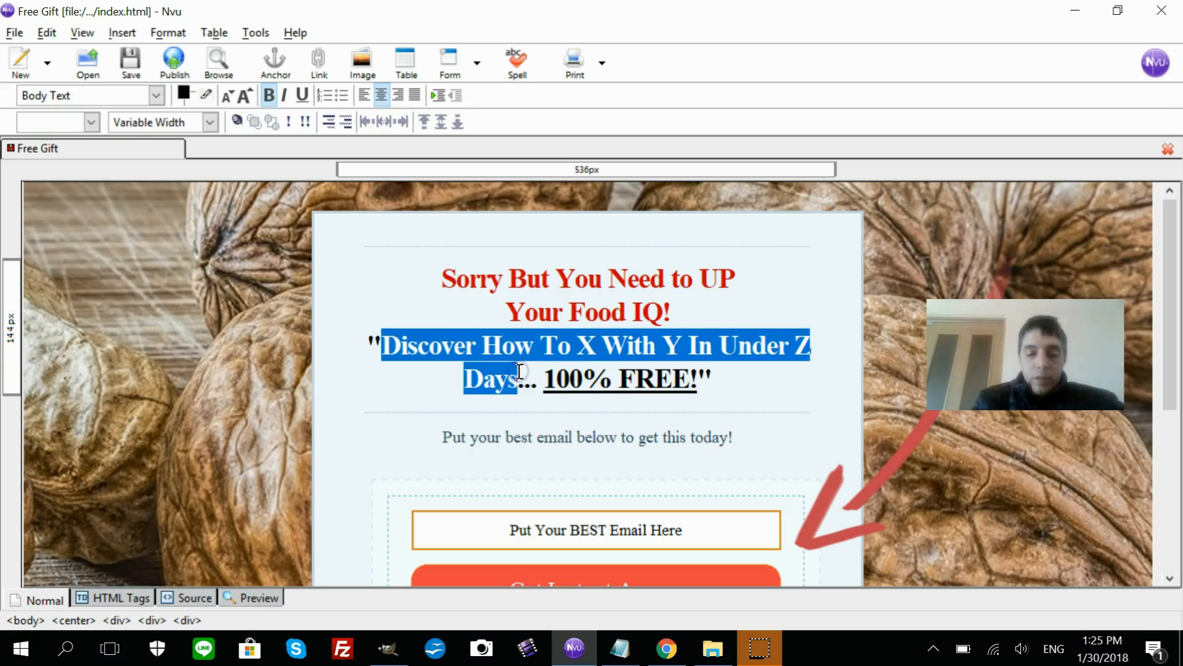
pyautogui.click(519, 370)
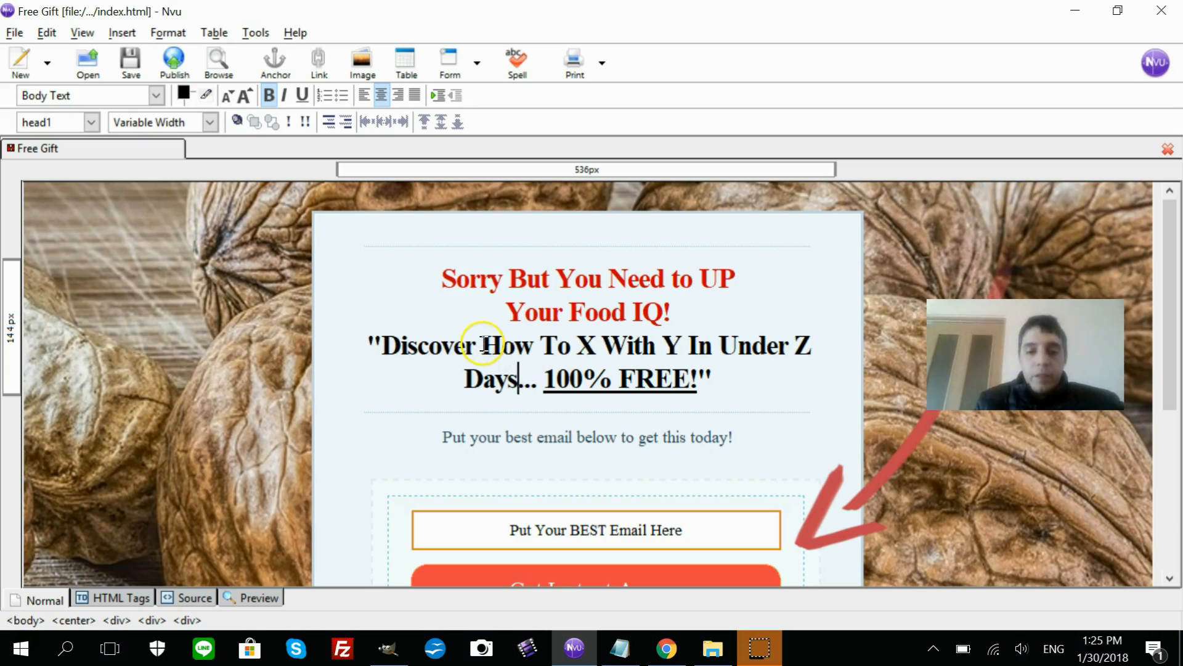
pyautogui.moveTo(482, 345); pyautogui.dragTo(505, 365)
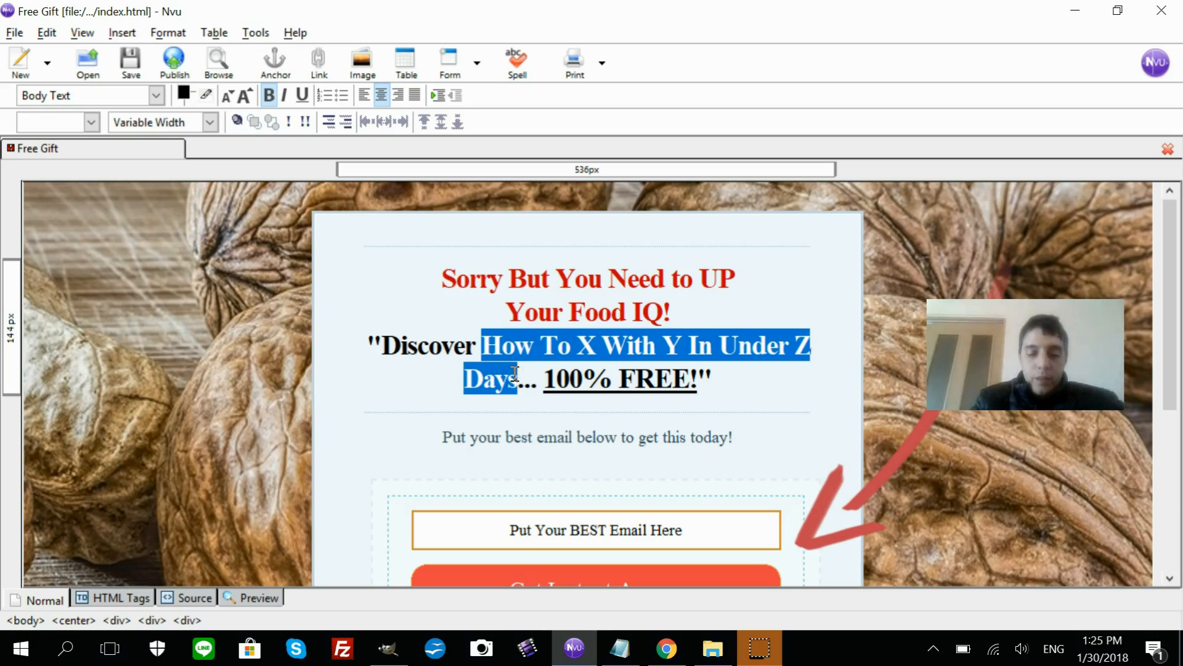
pyautogui.write('The Top')
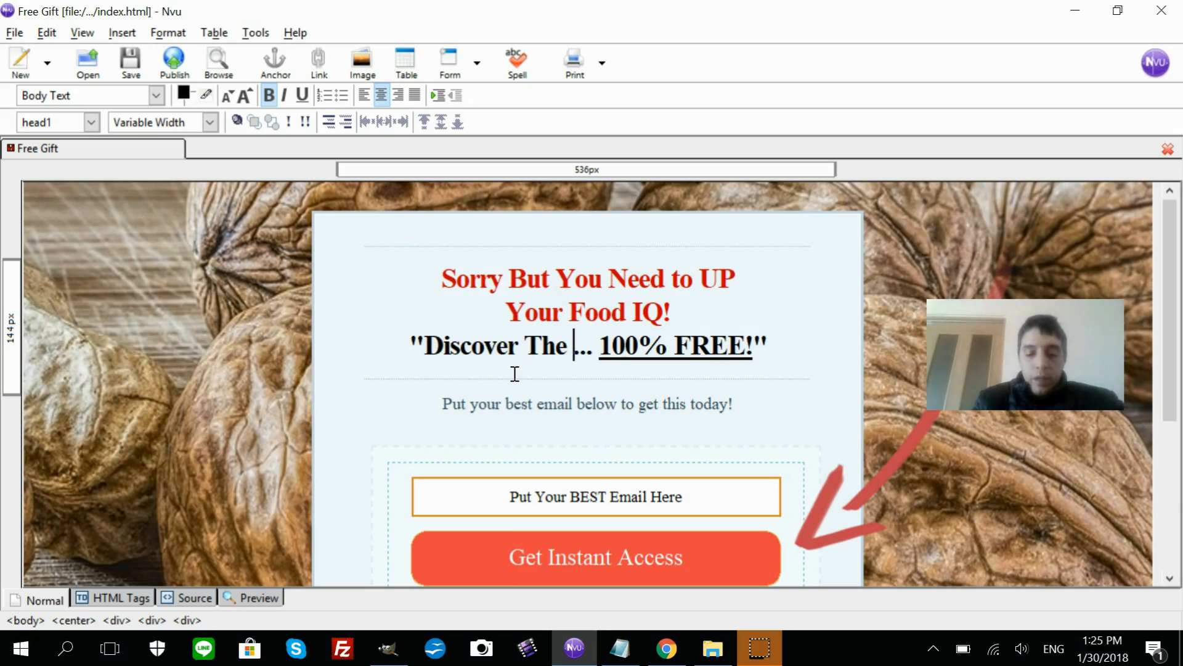
pyautogui.write(' Ten ')
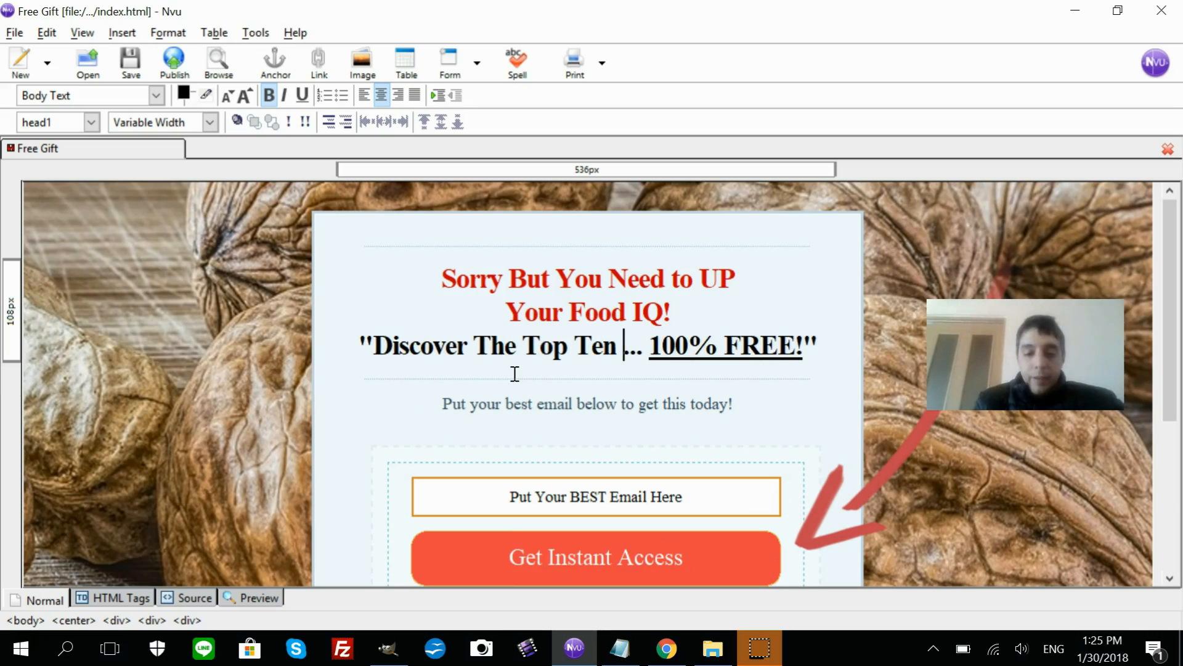
pyautogui.write('Foods ')
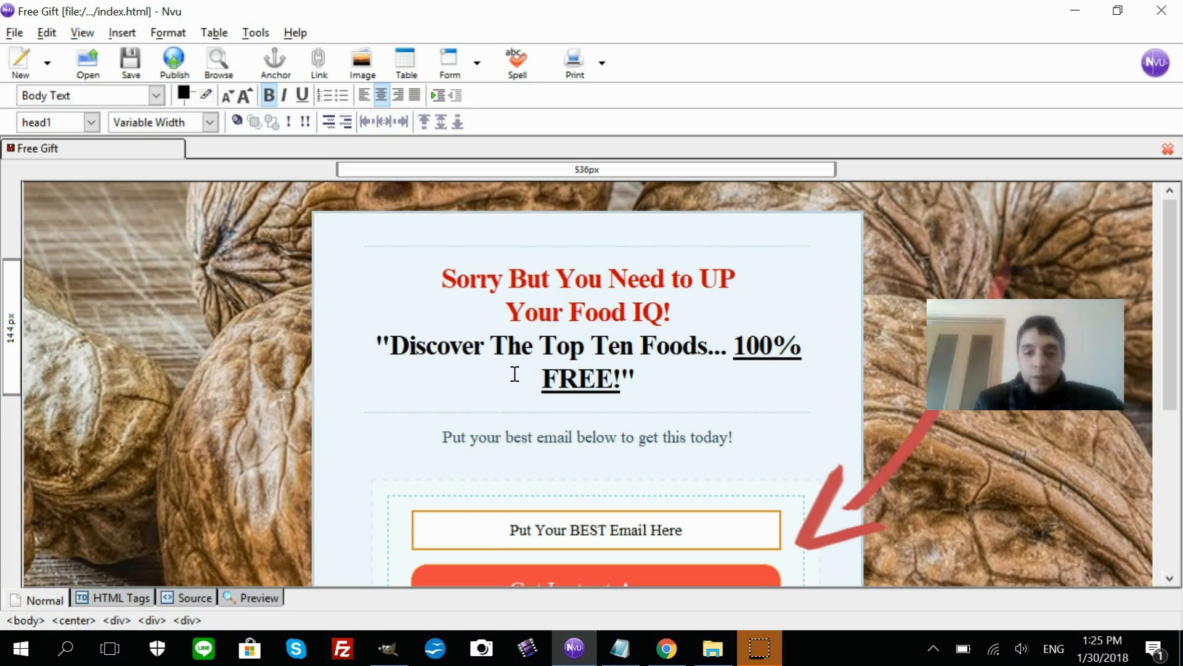
pyautogui.write('That Will')
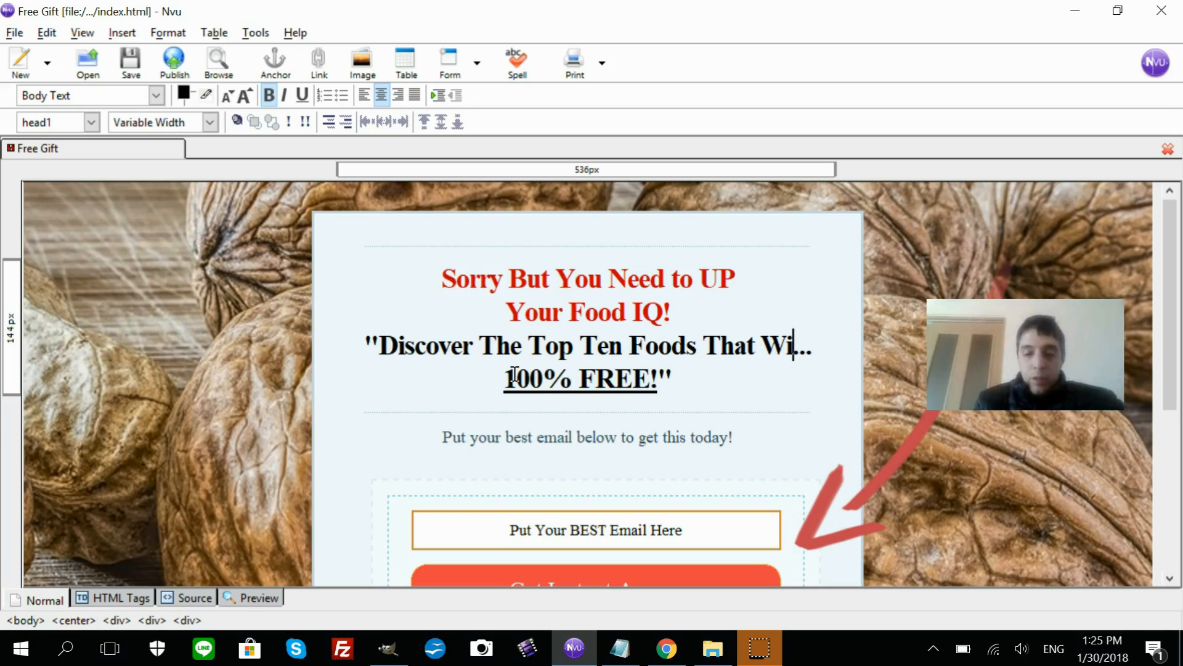
pyautogui.write(' Keep Y')
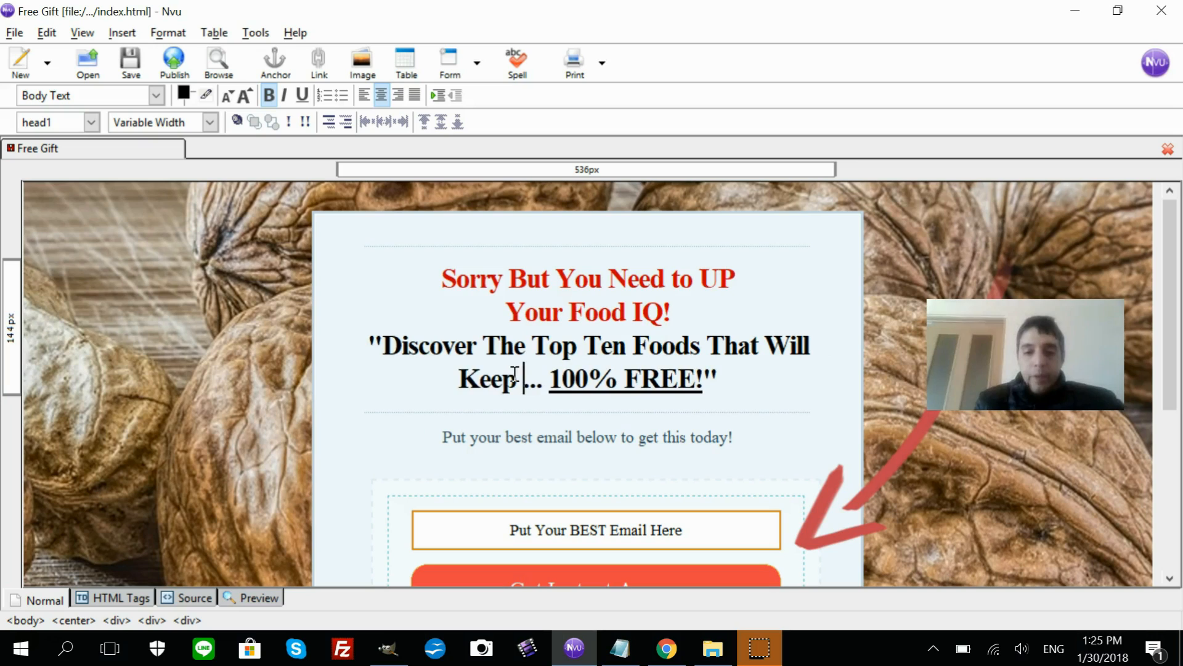
pyautogui.write('ou Full')
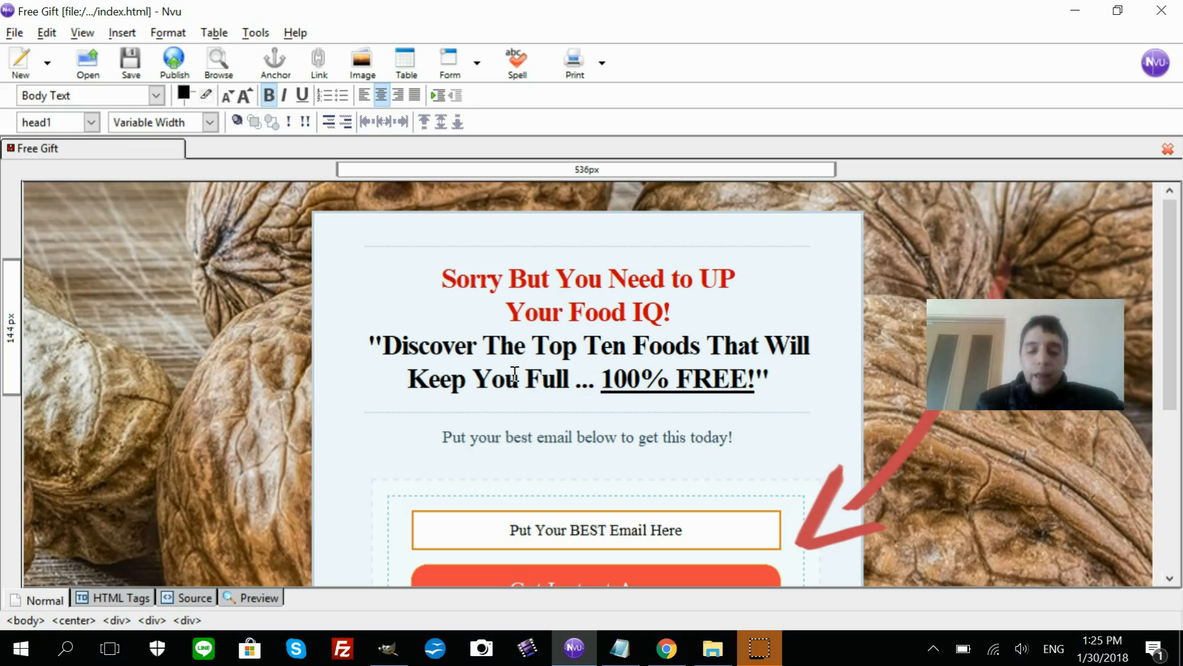
pyautogui.write('And Lea')
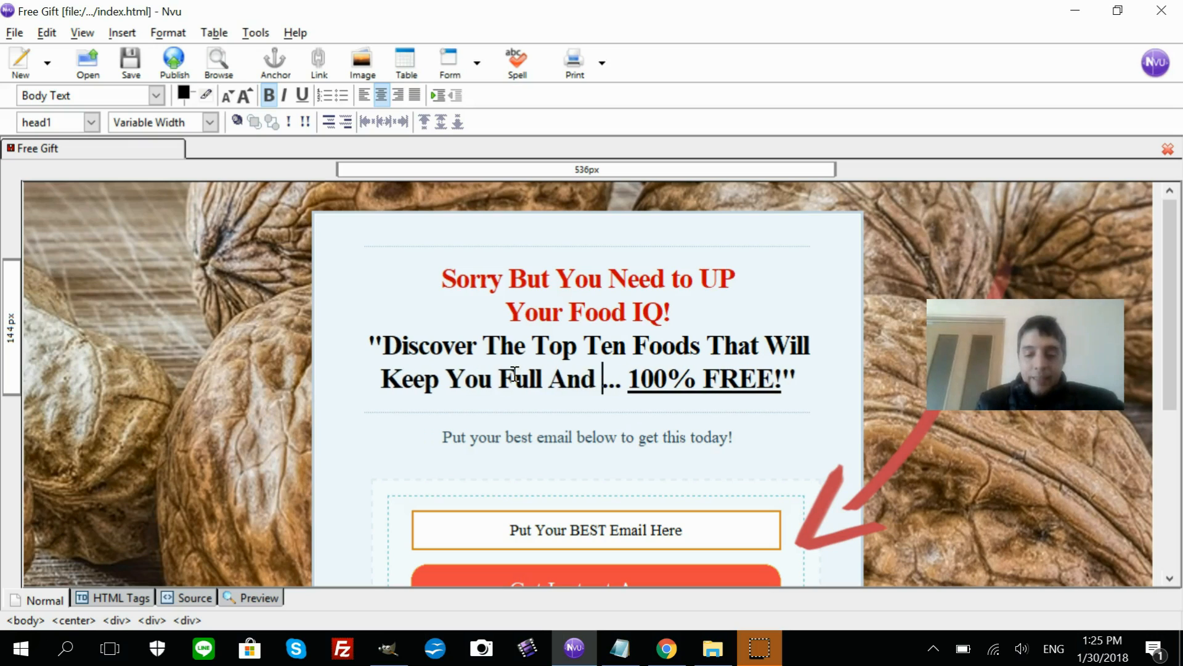
pyautogui.write('n')
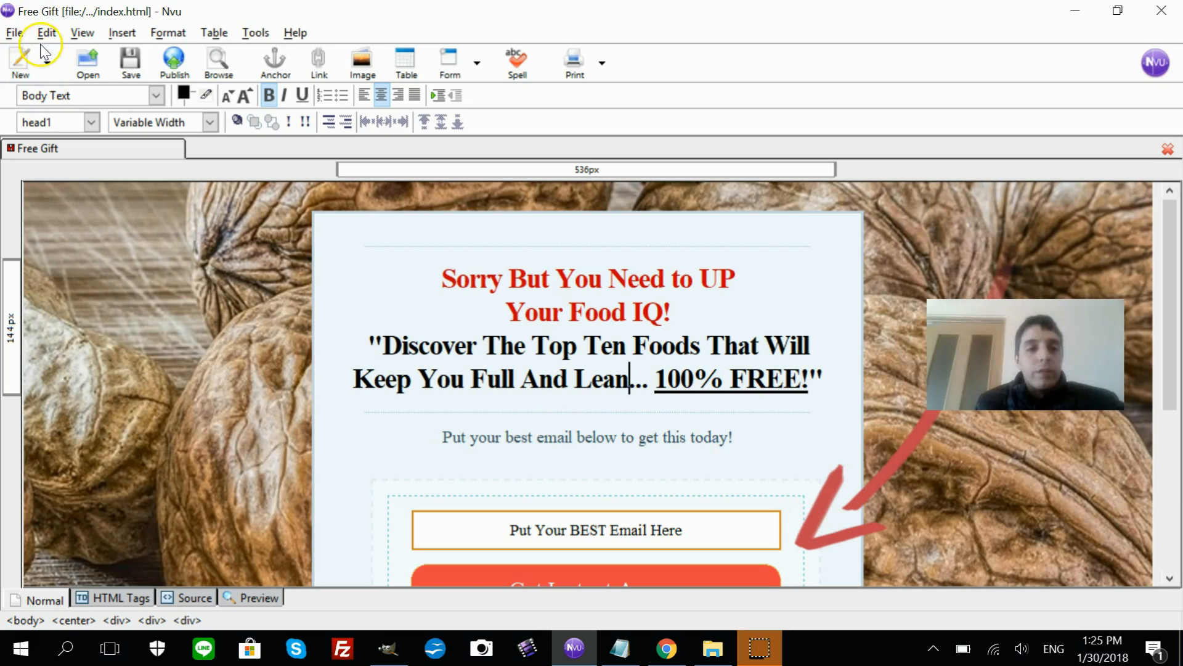
# - Save the edited page as a new HTML file named wrong in the Quiz folder
pyautogui.click(14, 32)
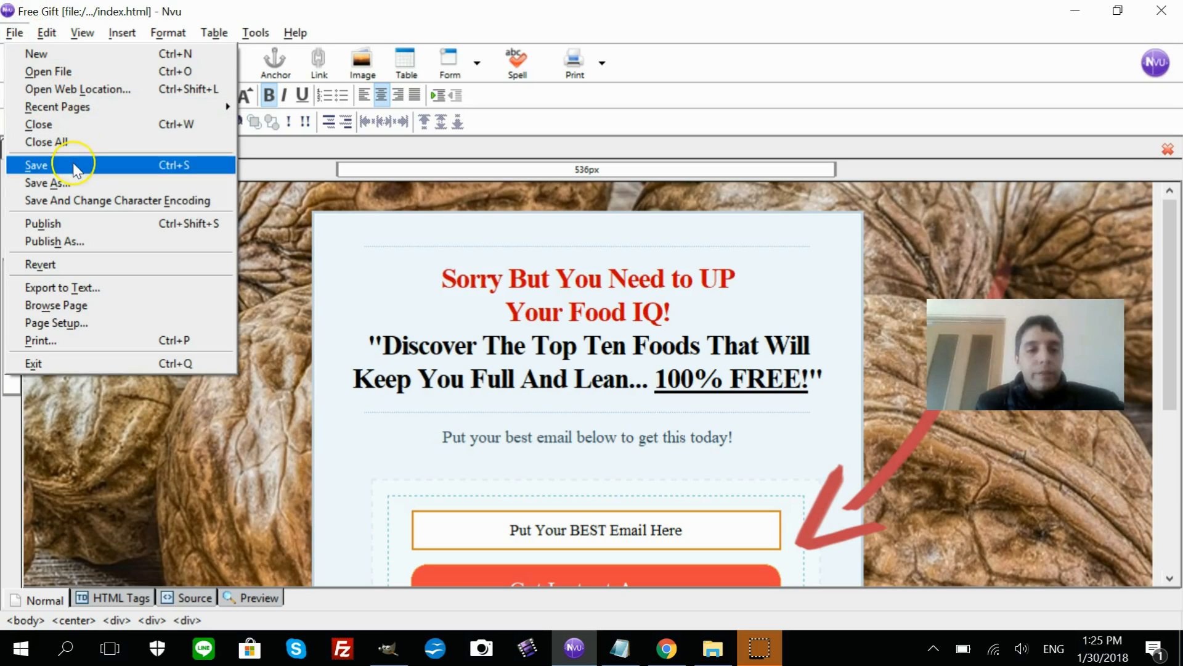
pyautogui.click(77, 183)
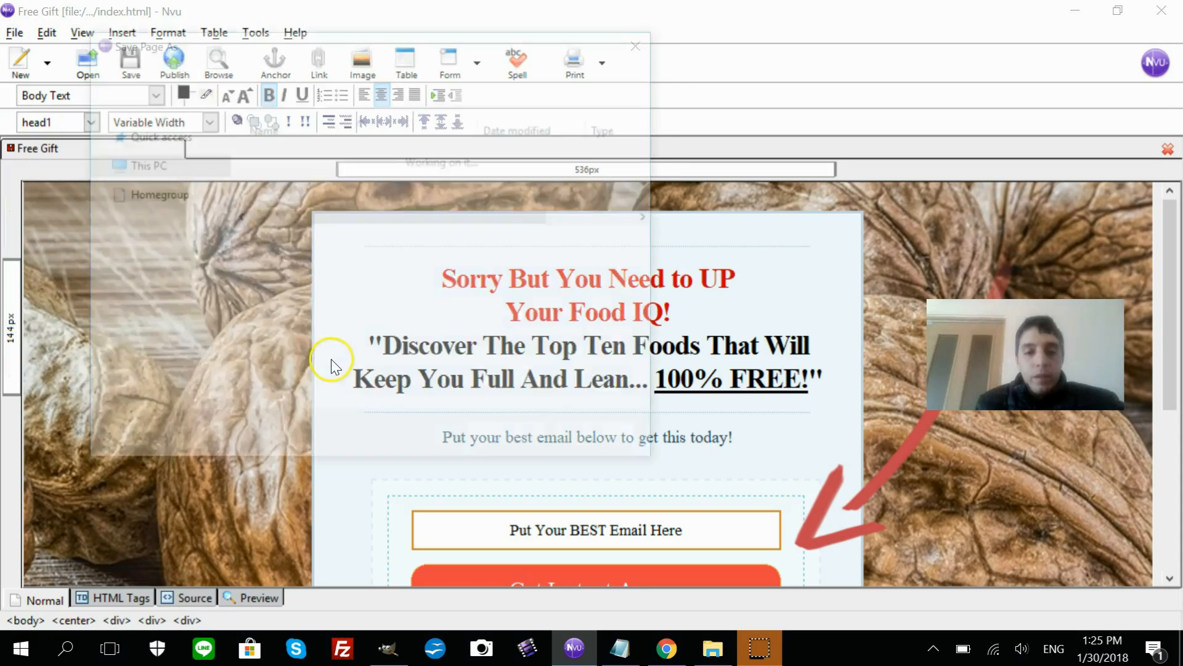
pyautogui.write('wrong')
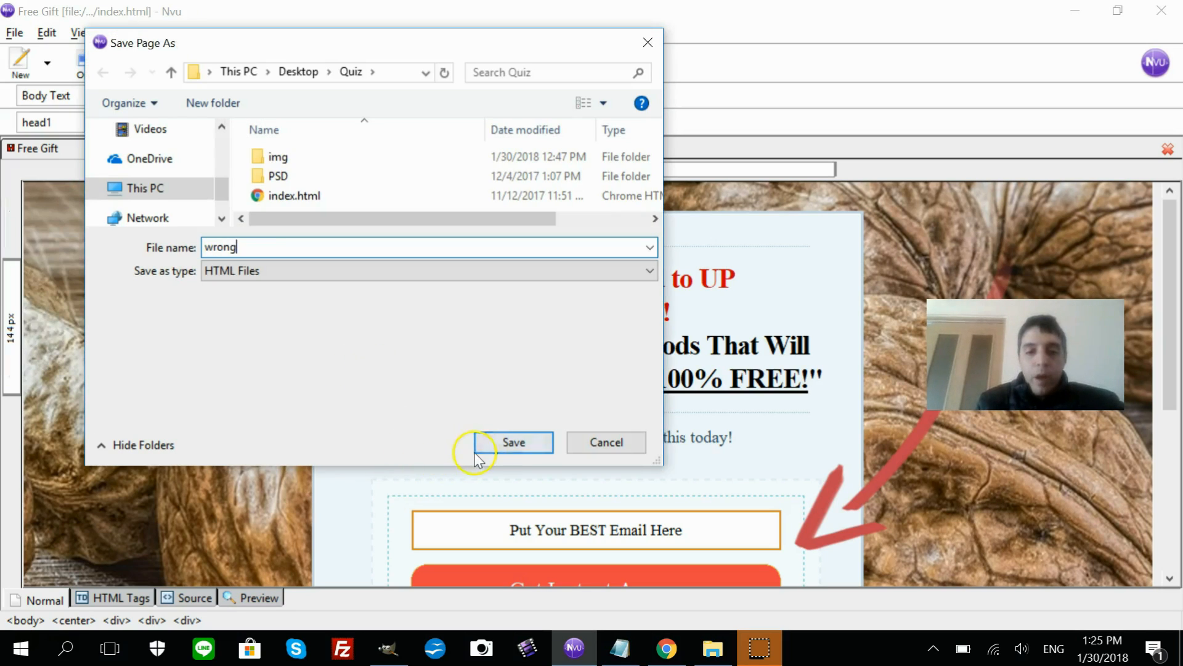
pyautogui.click(511, 448)
# - Review the wrong.html and right.html offer page links in the Notepad list, then return to the page in Nvu
pyautogui.click(622, 648)
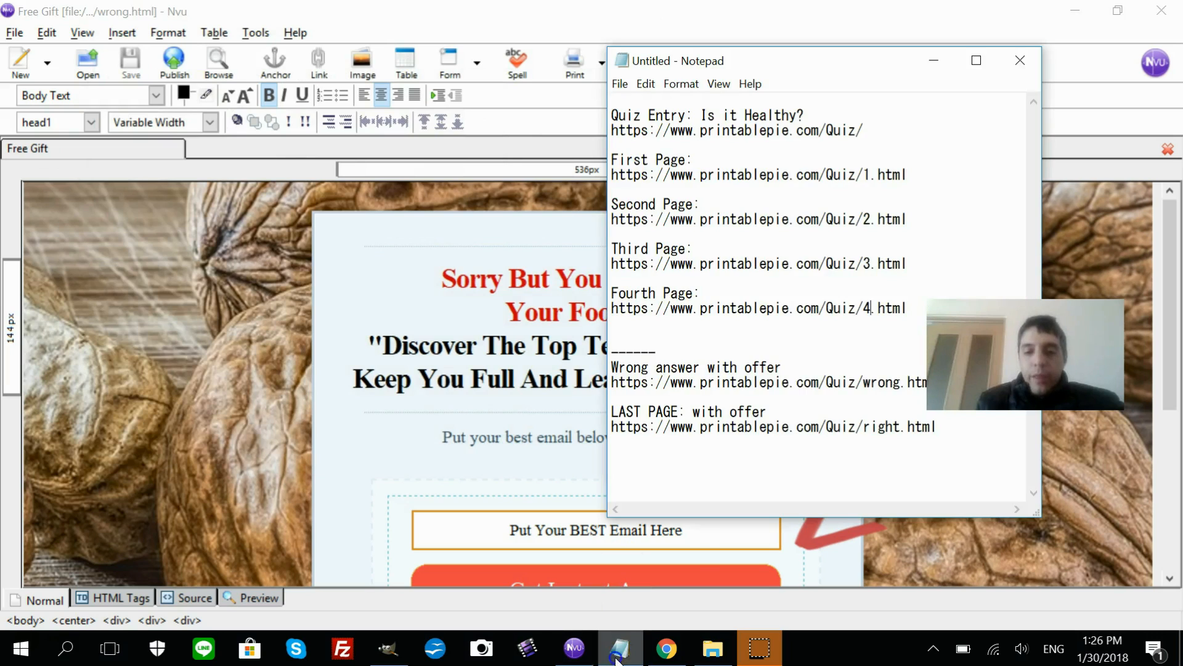
pyautogui.moveTo(837, 62); pyautogui.dragTo(618, 75)
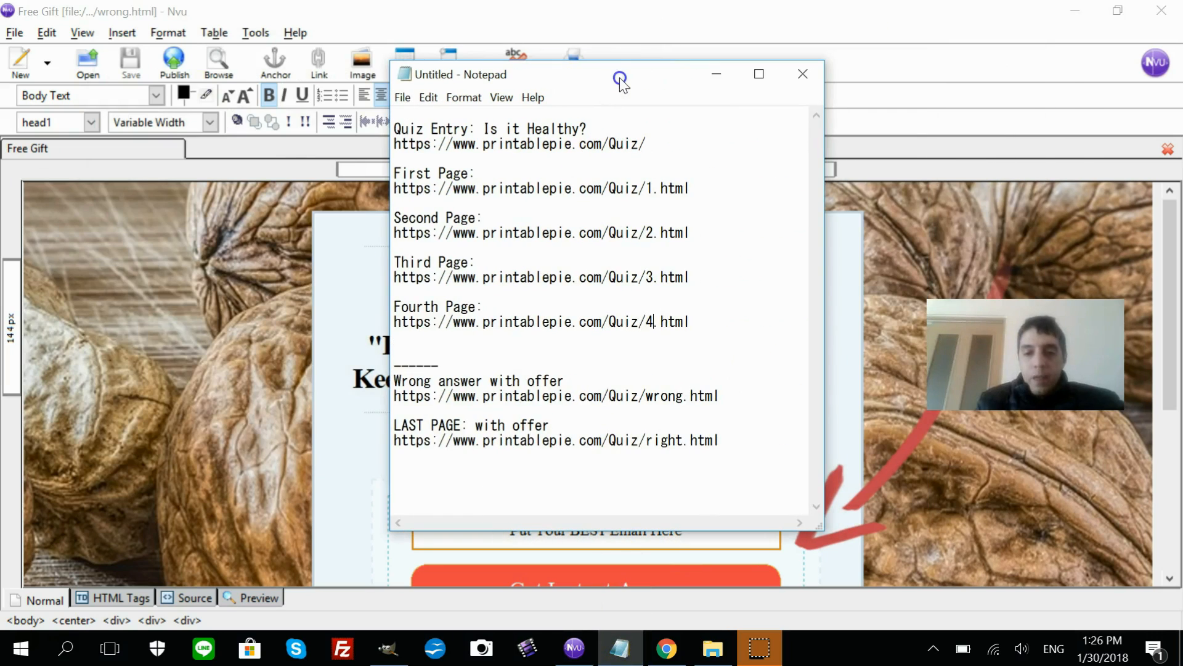
pyautogui.moveTo(645, 396); pyautogui.dragTo(726, 401)
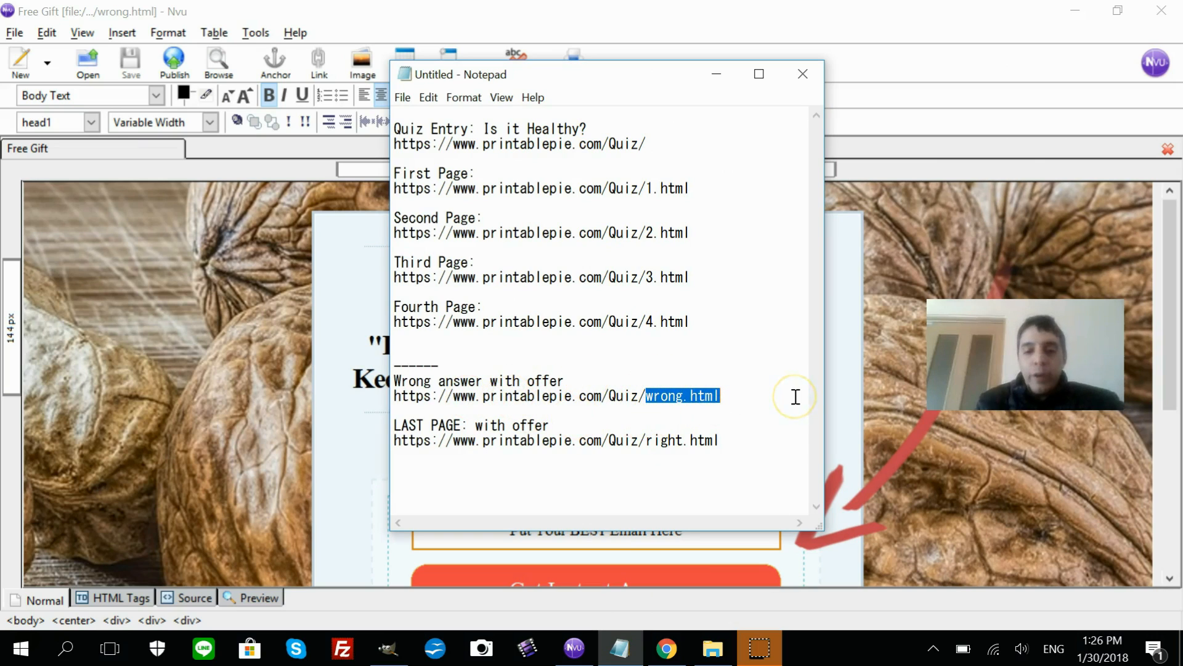
pyautogui.click(610, 441)
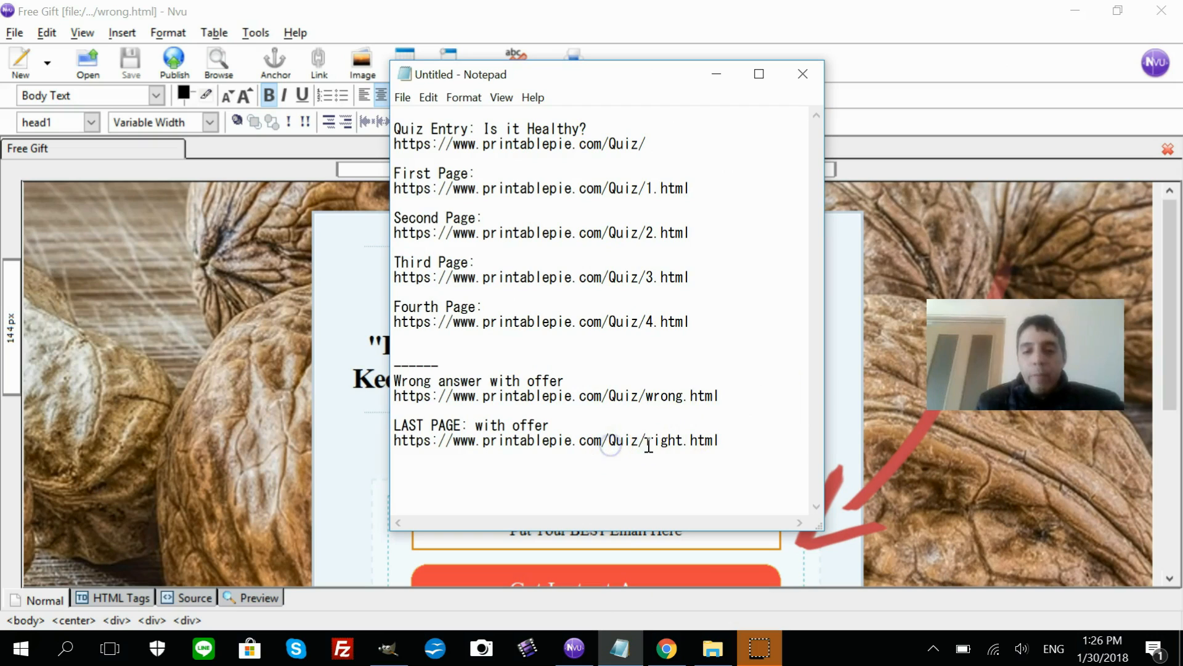
pyautogui.moveTo(644, 439); pyautogui.dragTo(714, 441)
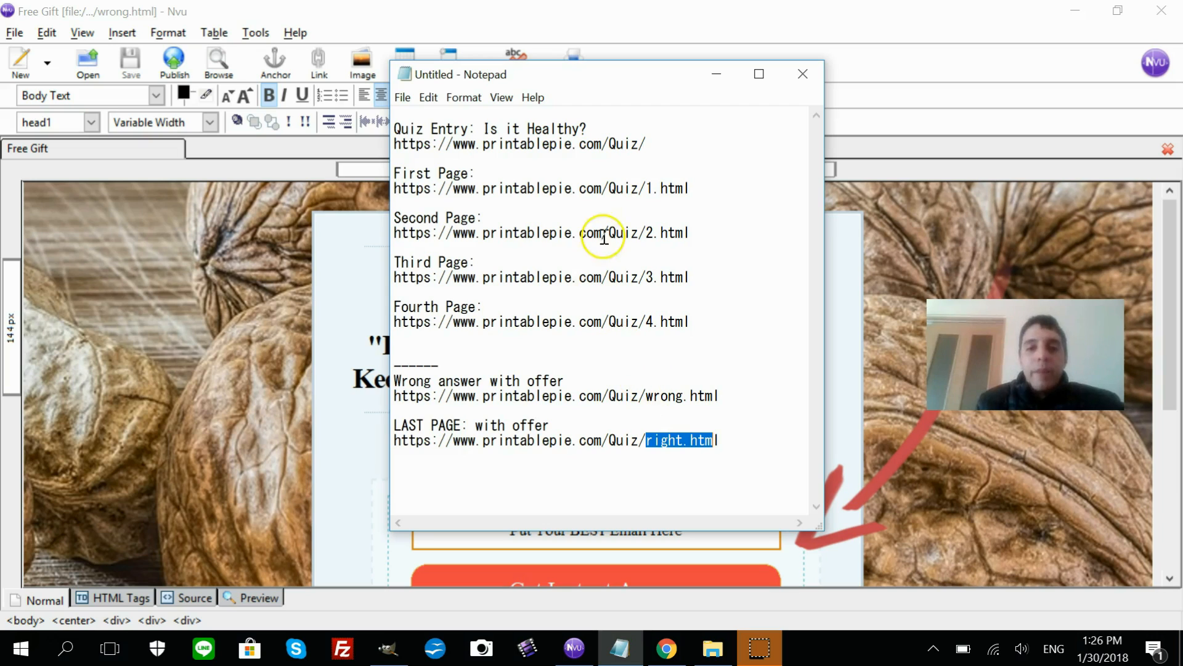
pyautogui.moveTo(586, 75); pyautogui.dragTo(217, 176)
pyautogui.click(347, 180)
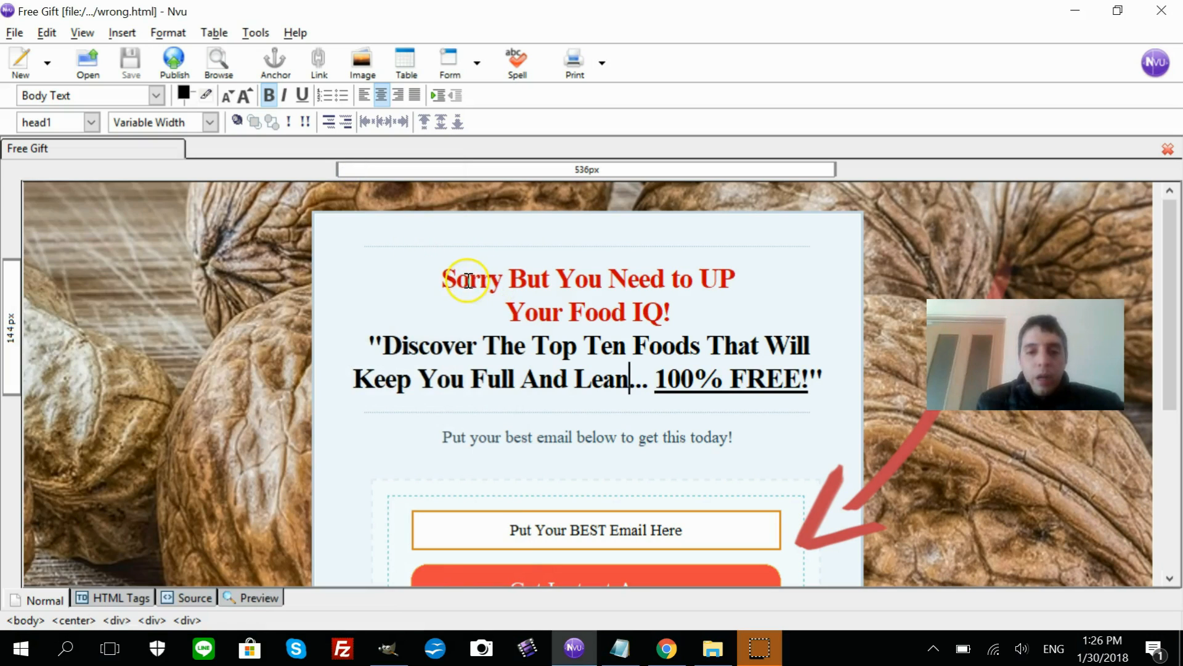
# - Insert "WOW Your Food IQ Is Amazing!" into the red headline after the first letter of "Sorry"
pyautogui.click(460, 279)
pyautogui.write('WOW')
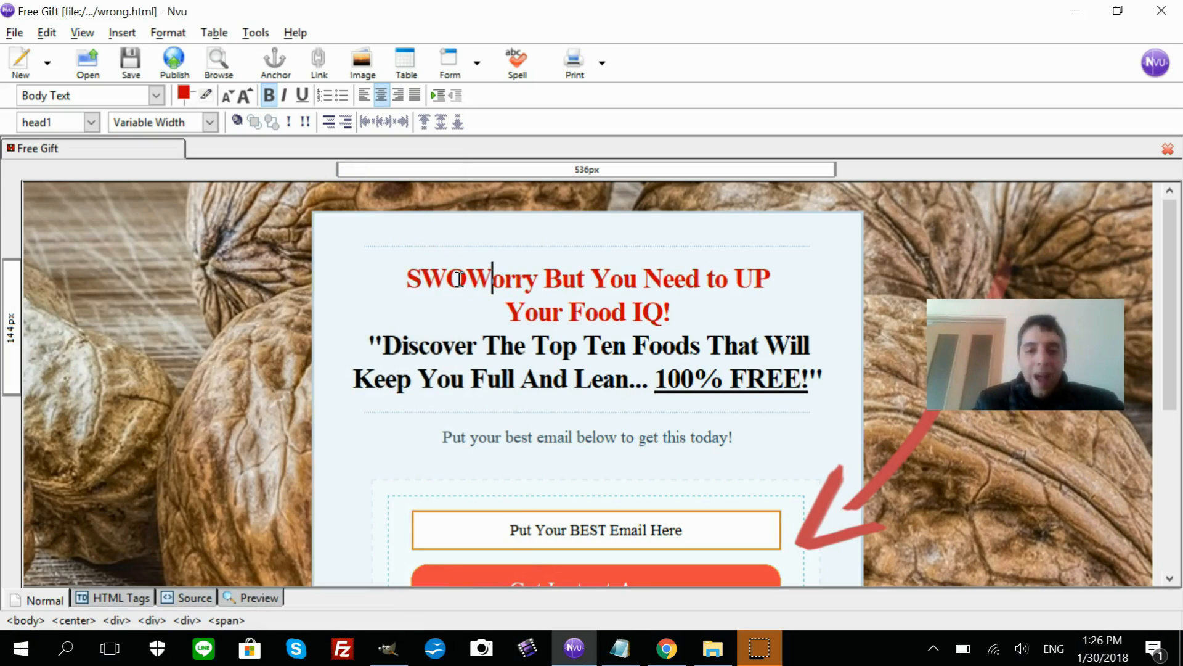
pyautogui.write(' Your Food ')
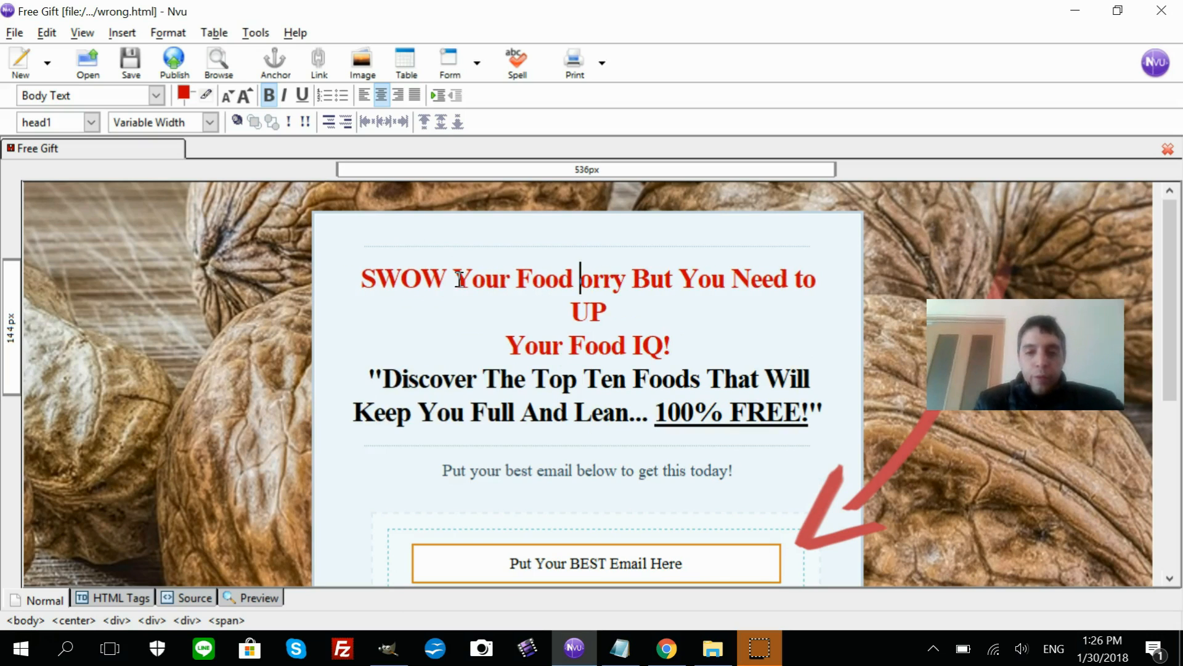
pyautogui.write('I')
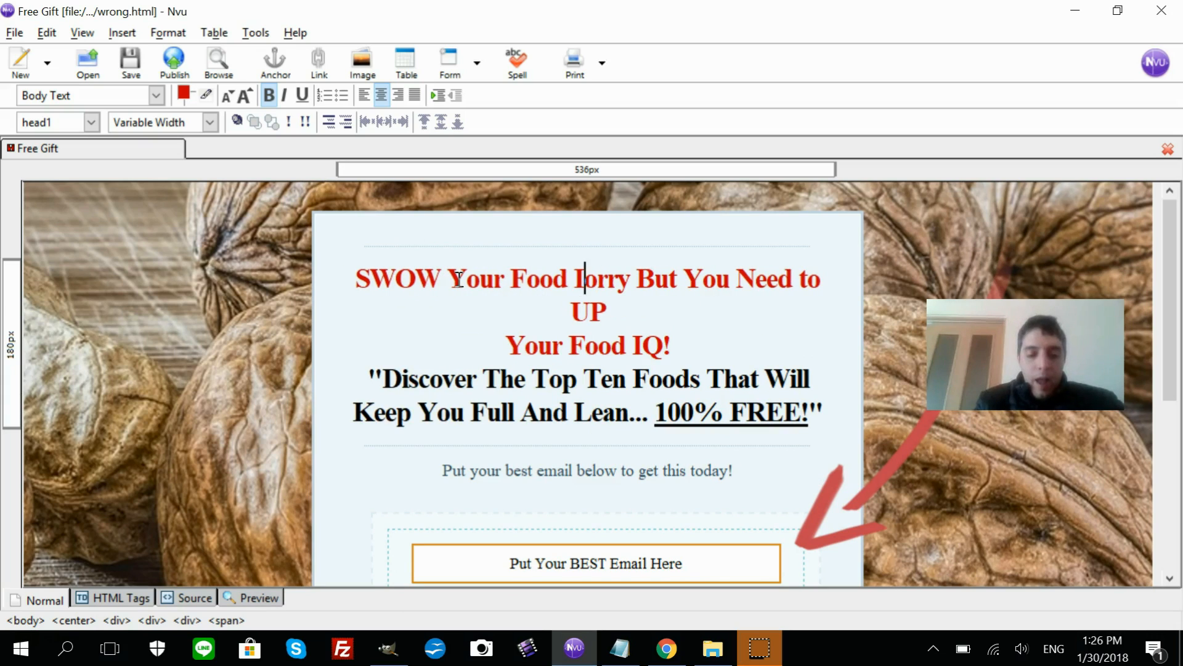
pyautogui.write('Q ')
pyautogui.write('Is Ama')
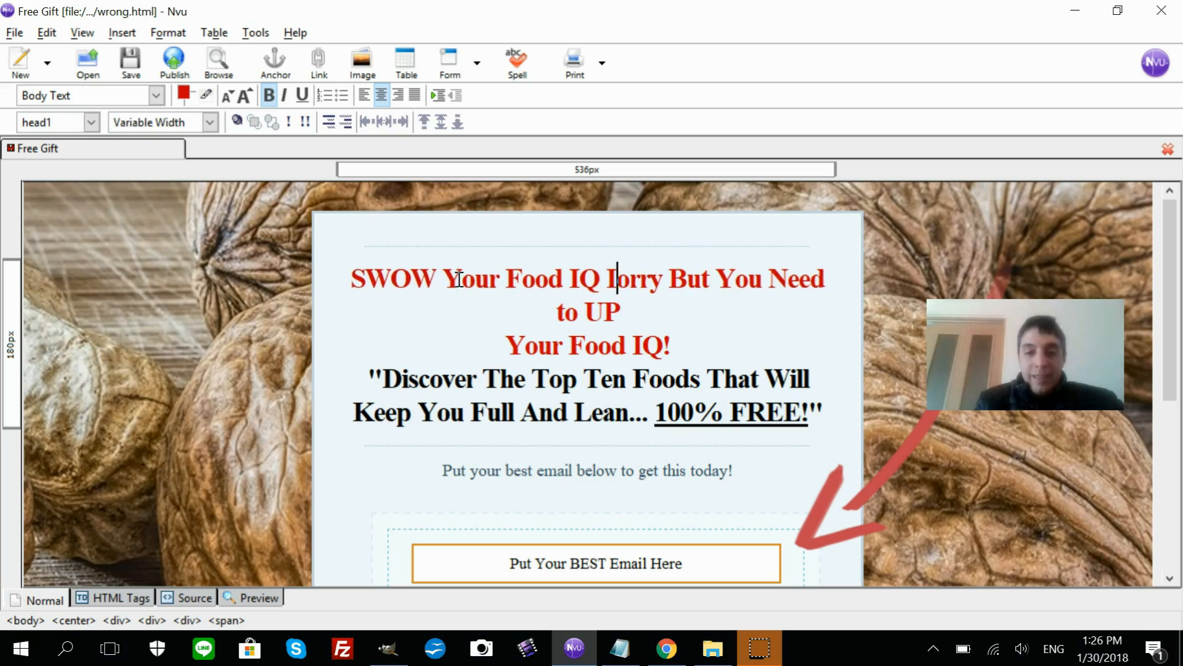
pyautogui.write('zing')
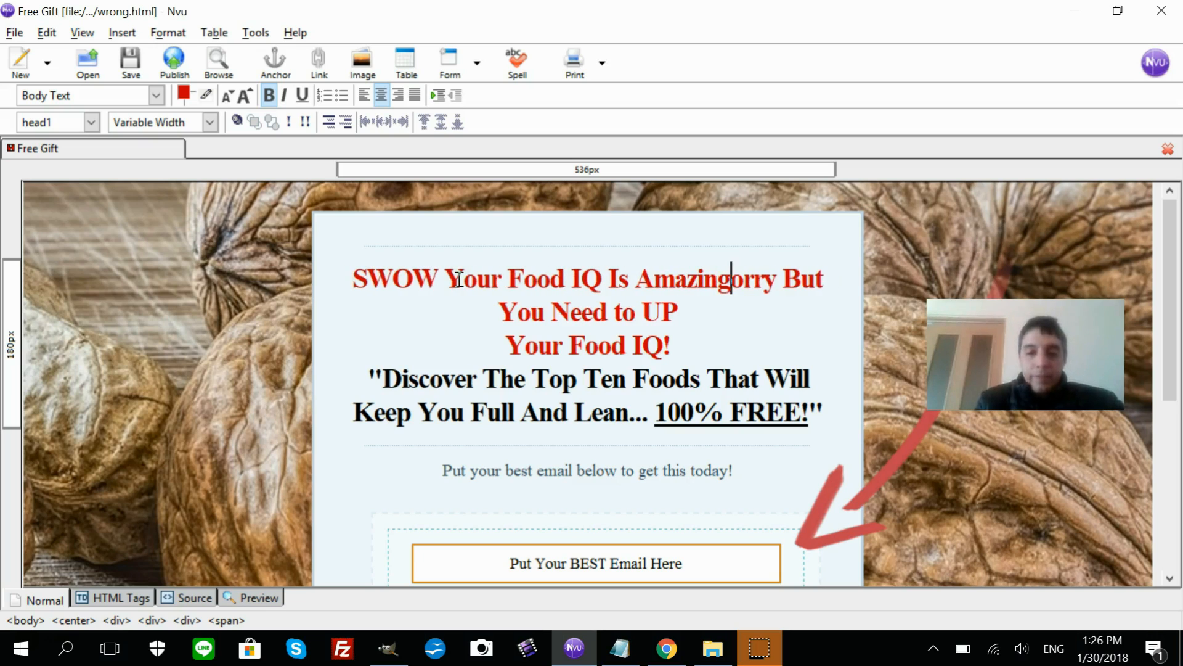
pyautogui.press('Delete')
pyautogui.write('!')
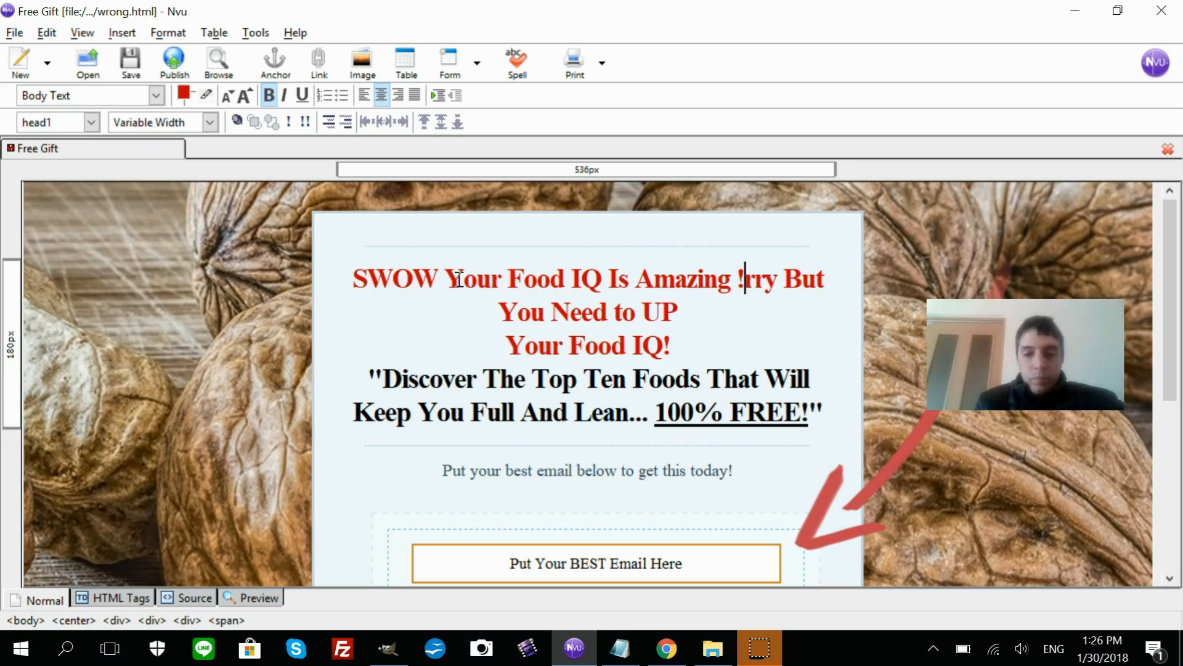
pyautogui.press('Delete')
pyautogui.press('BackSpace')
pyautogui.press('BackSpace')
pyautogui.press('Delete')
pyautogui.write('!')
# - Delete the leftover old wording and the stray leading "S" so the red headline reads "WOW Your Food IQ Is Amazing!!"
pyautogui.press('Delete')
pyautogui.press('Delete')
pyautogui.press('Delete')
pyautogui.press('Delete')
pyautogui.press('Delete')
pyautogui.press('Delete')
pyautogui.press('Delete')
pyautogui.press('Delete')
pyautogui.press('Delete')
pyautogui.press('Delete')
pyautogui.press('Delete')
pyautogui.press('Delete')
pyautogui.press('Delete')
pyautogui.press('Delete')
pyautogui.press('Delete')
pyautogui.press('Delete')
pyautogui.press('Delete')
pyautogui.press('Delete')
pyautogui.press('Delete')
pyautogui.press('Delete')
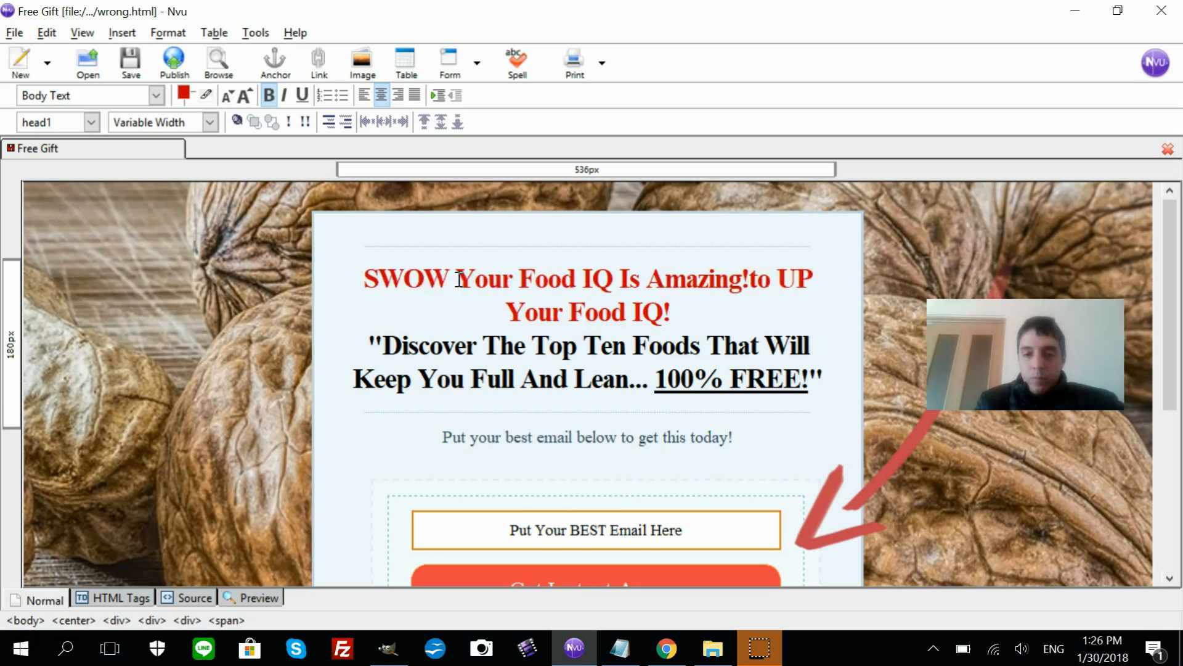
pyautogui.press('Delete')
pyautogui.press('Delete')
pyautogui.press('Delete')
pyautogui.press('Delete')
pyautogui.press('Delete')
pyautogui.press('Delete')
pyautogui.press('Delete')
pyautogui.press('Delete')
pyautogui.press('Delete')
pyautogui.press('Delete')
pyautogui.press('Delete')
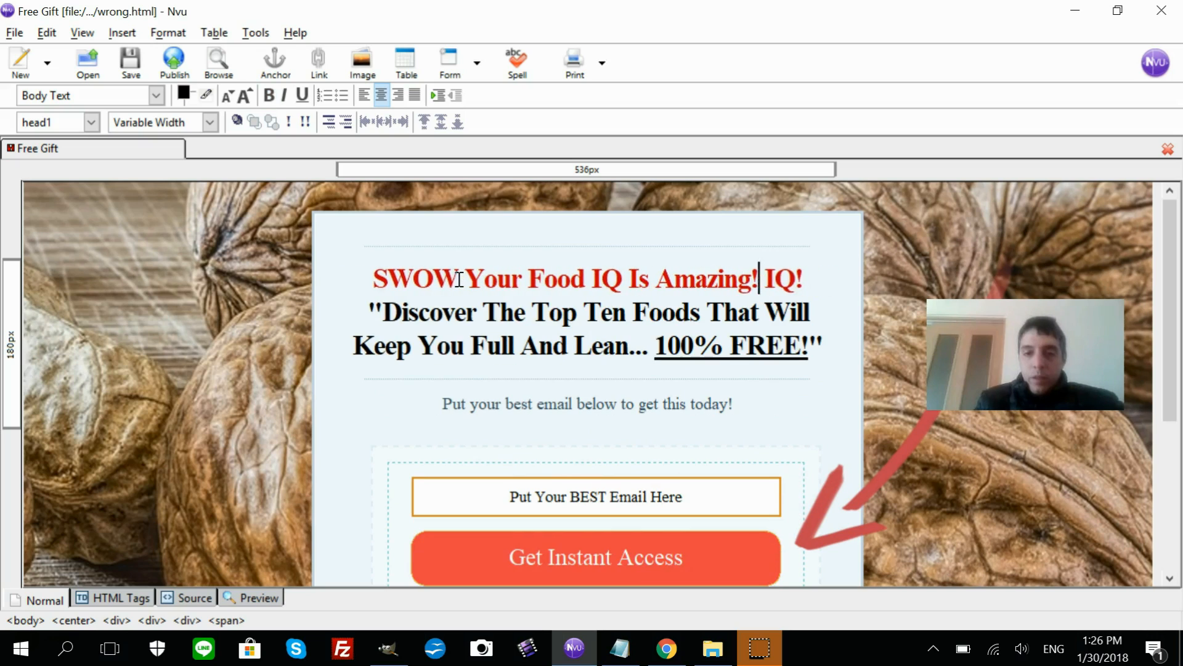
pyautogui.press('Delete')
pyautogui.click(423, 277)
pyautogui.moveTo(407, 278); pyautogui.dragTo(389, 276)
pyautogui.press('Delete')
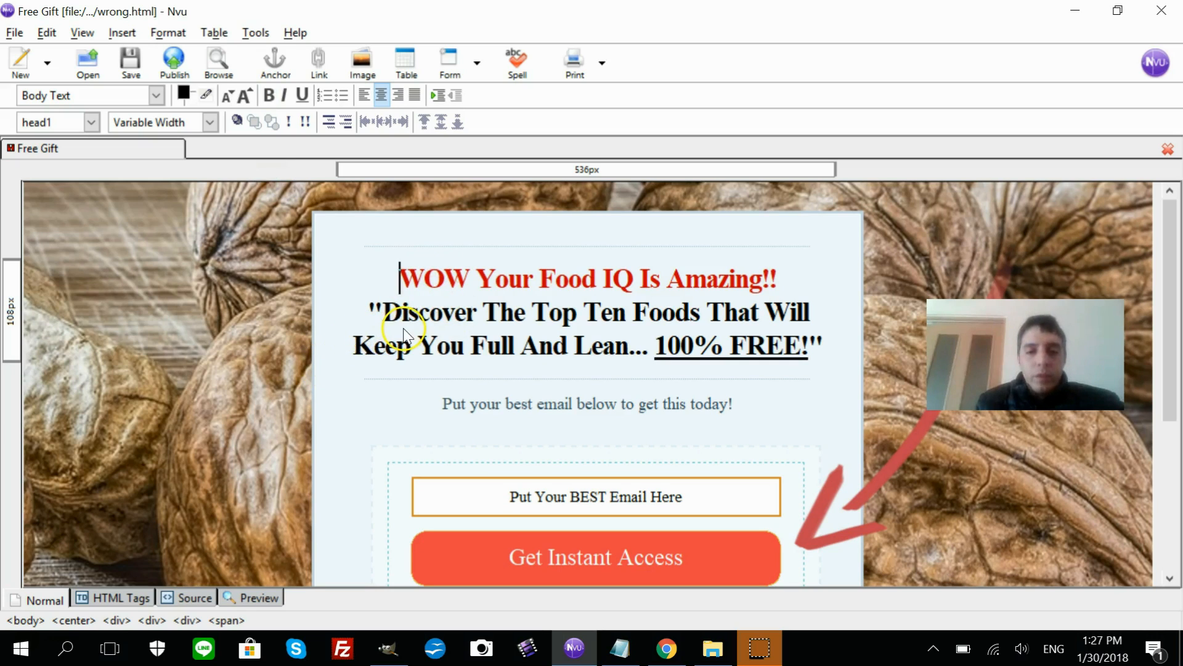
# - Insert "Let's Improve On That" before "Discover" in the black headline
pyautogui.click(390, 316)
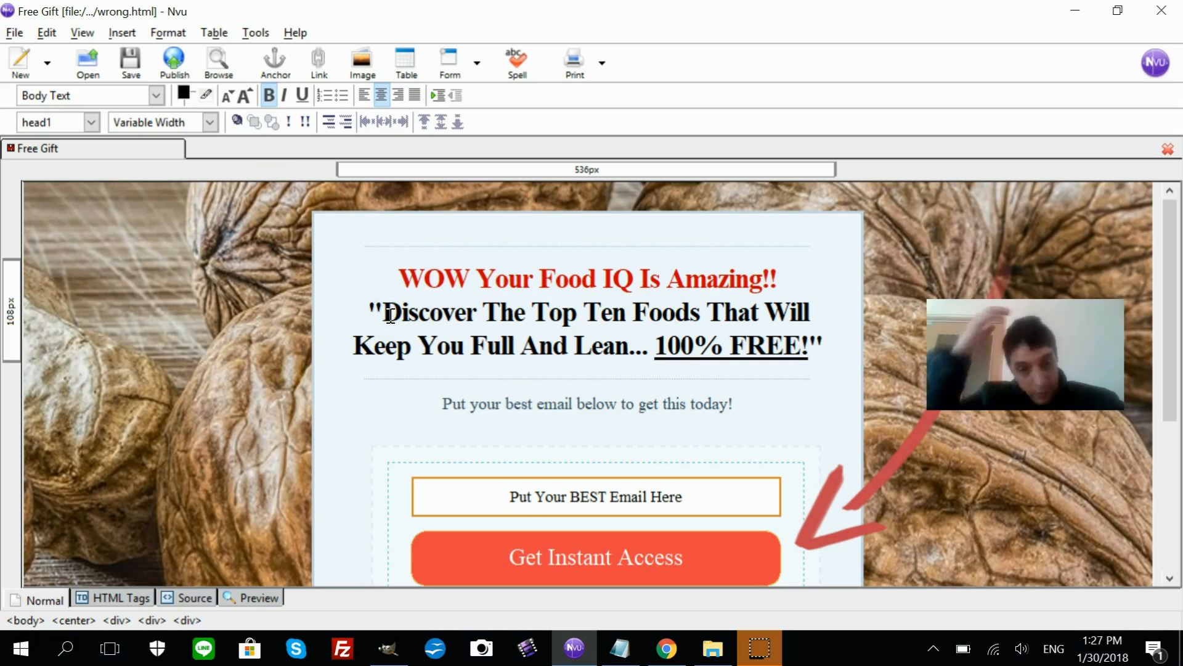
pyautogui.write('Let')
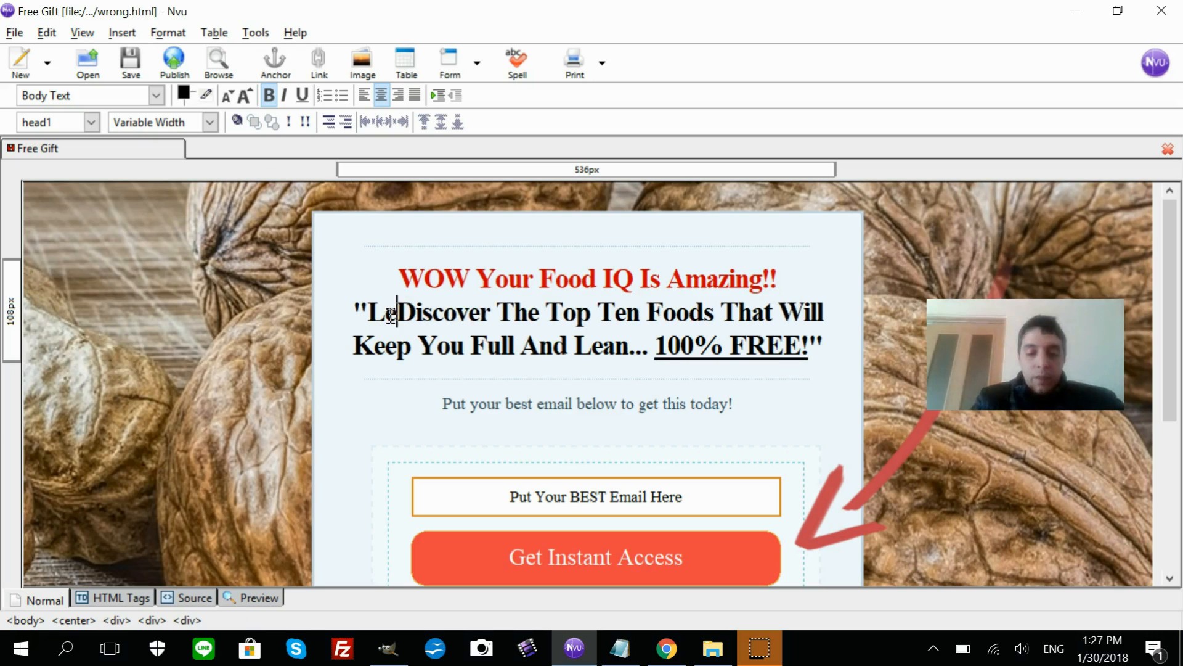
pyautogui.write("'s Impo")
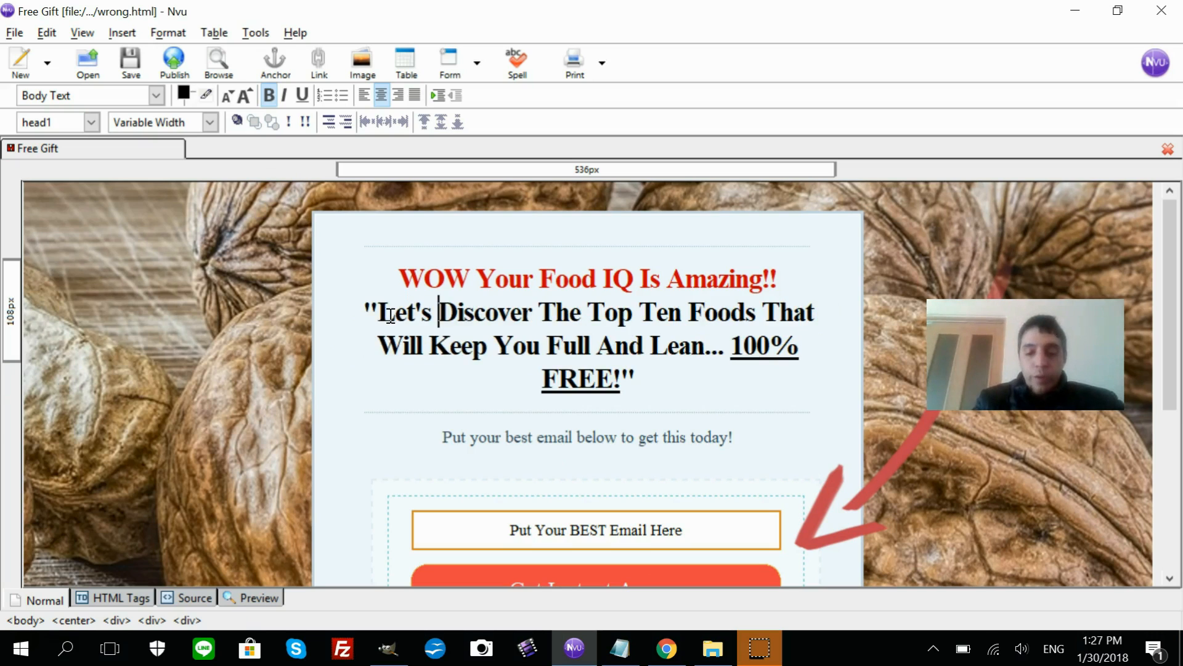
pyautogui.press('BackSpace')
pyautogui.write('rove ')
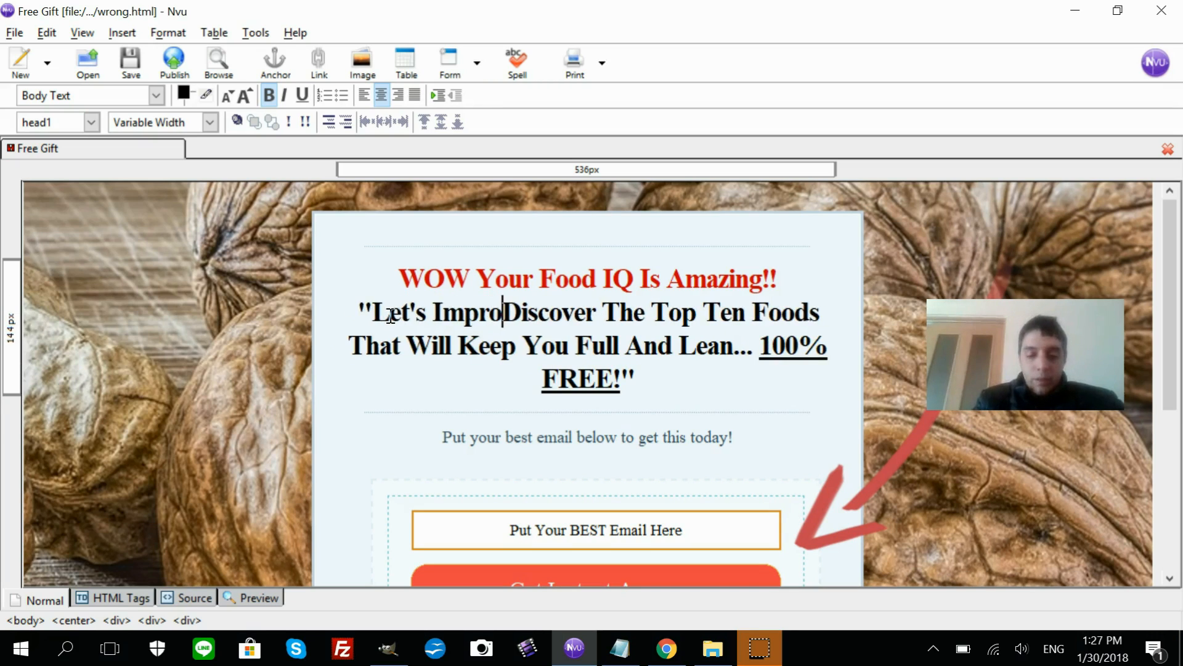
pyautogui.write('On That')
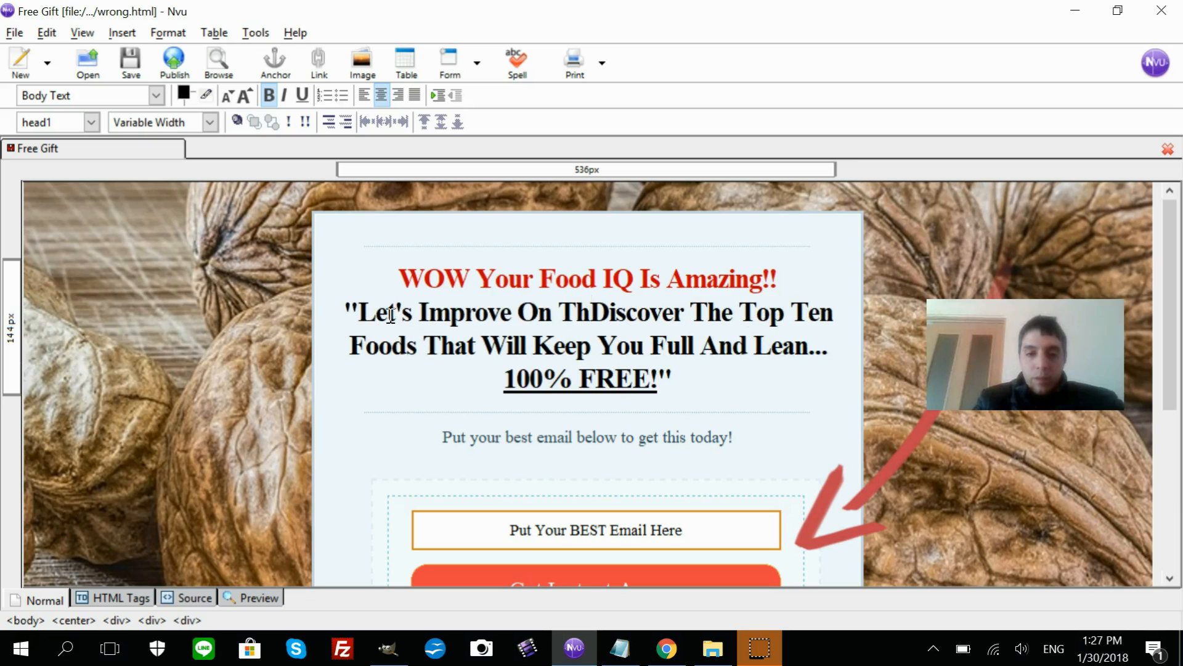
# - Delete the partly written "Let's Improve On Th" before "Discover" in the black headline
pyautogui.press('BackSpace')
pyautogui.press('BackSpace')
pyautogui.press('BackSpace')
pyautogui.press('BackSpace')
pyautogui.press('BackSpace')
pyautogui.press('BackSpace')
pyautogui.press('BackSpace')
pyautogui.press('BackSpace')
pyautogui.press('BackSpace')
pyautogui.press('BackSpace')
pyautogui.press('BackSpace')
pyautogui.press('BackSpace')
pyautogui.press('BackSpace')
pyautogui.press('BackSpace')
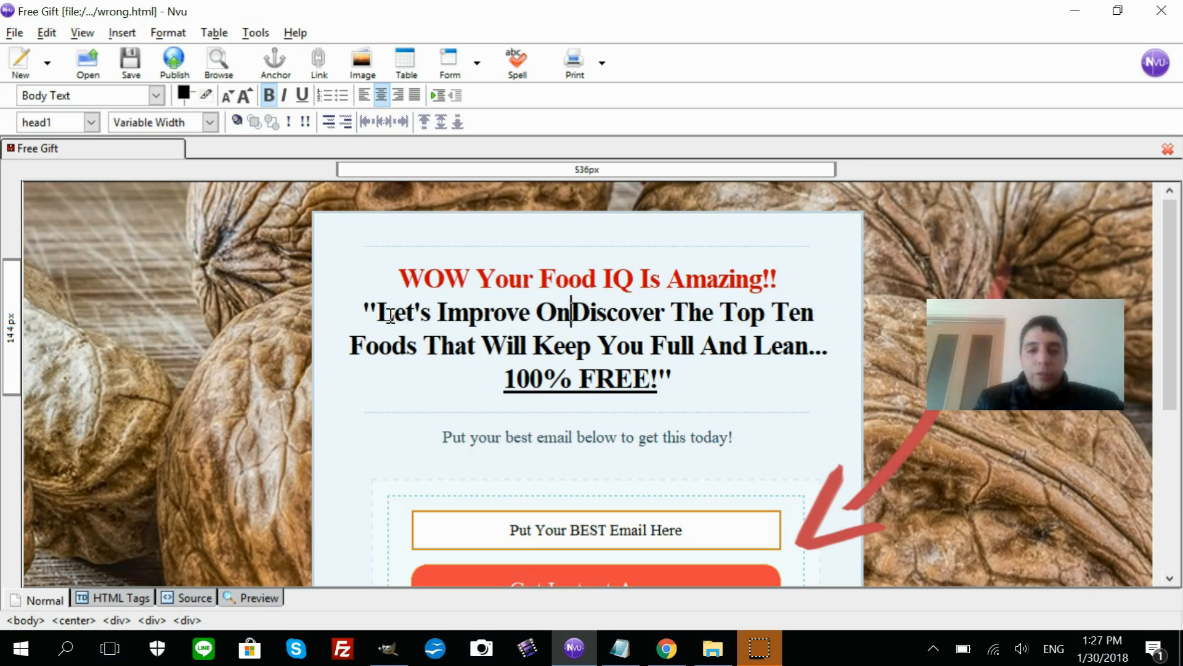
pyautogui.press('BackSpace')
pyautogui.press('BackSpace')
pyautogui.press('BackSpace')
pyautogui.press('BackSpace')
pyautogui.press('BackSpace')
pyautogui.press('BackSpace')
pyautogui.press('BackSpace')
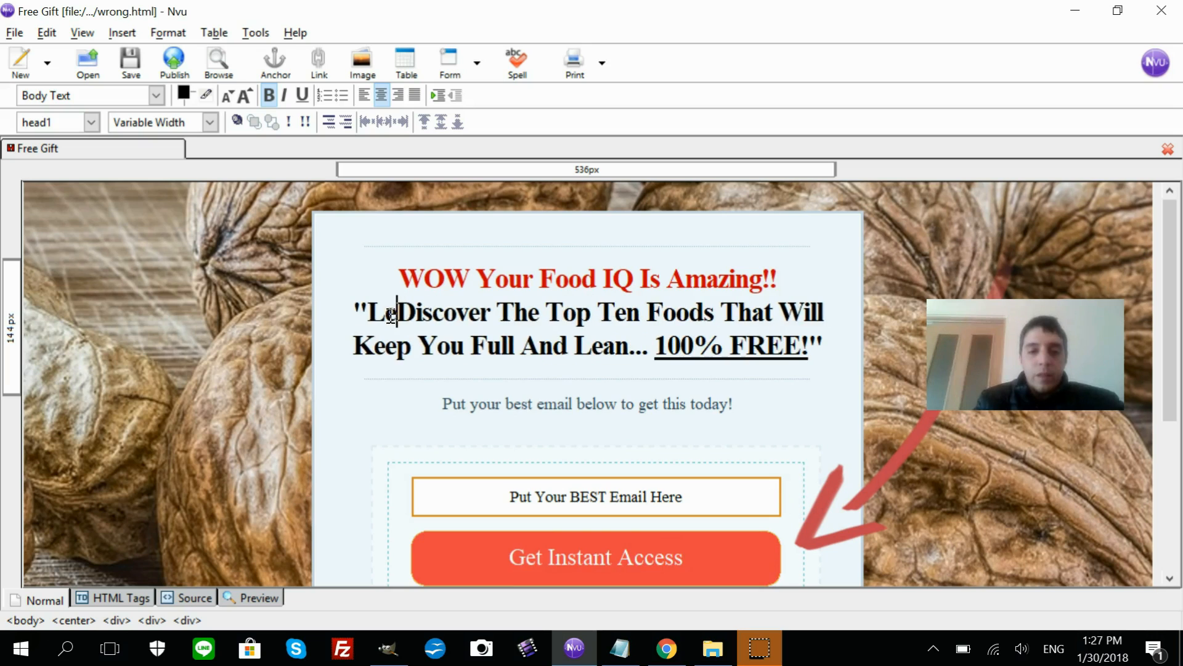
# - Add a new line reading "LETS IMPROVE ON THAT!" directly below the red "WOW Your Food IQ Is Amazing!!" headline
pyautogui.doubleClick(782, 288)
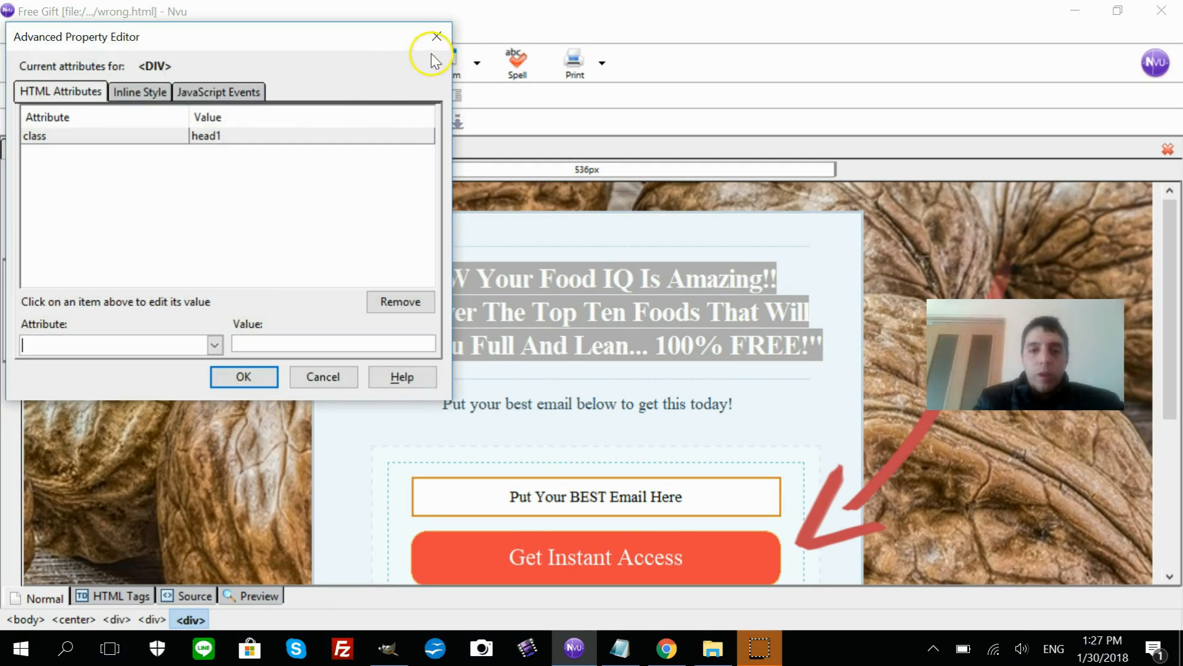
pyautogui.click(438, 33)
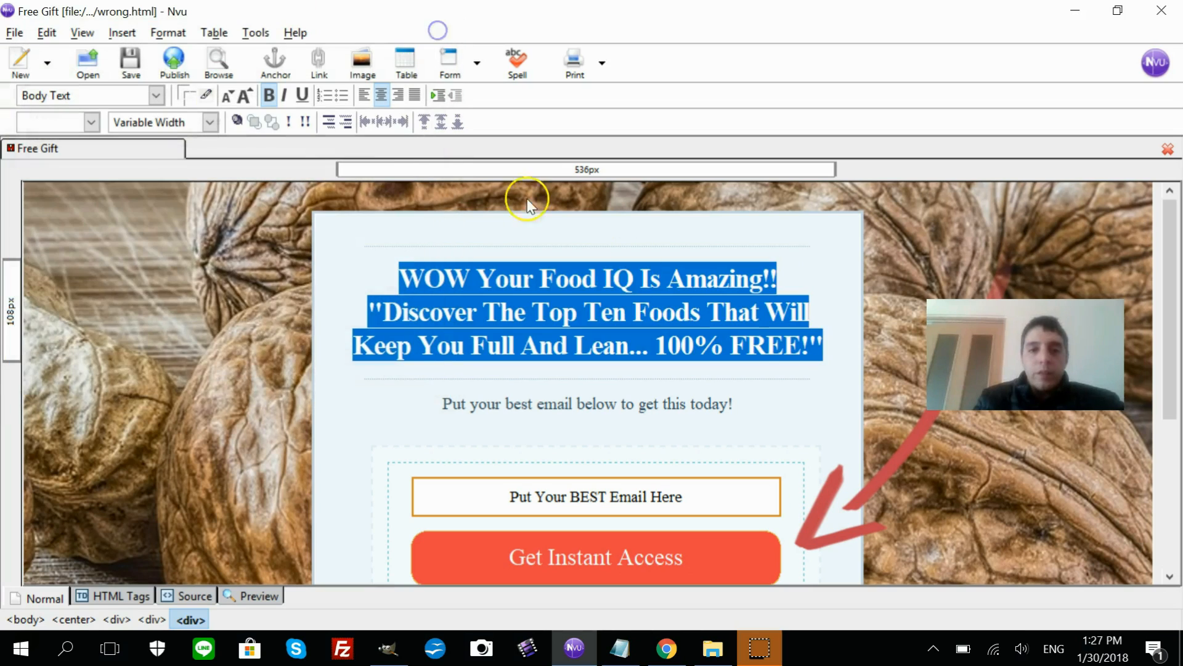
pyautogui.click(795, 284)
pyautogui.press('Return')
pyautogui.write('L')
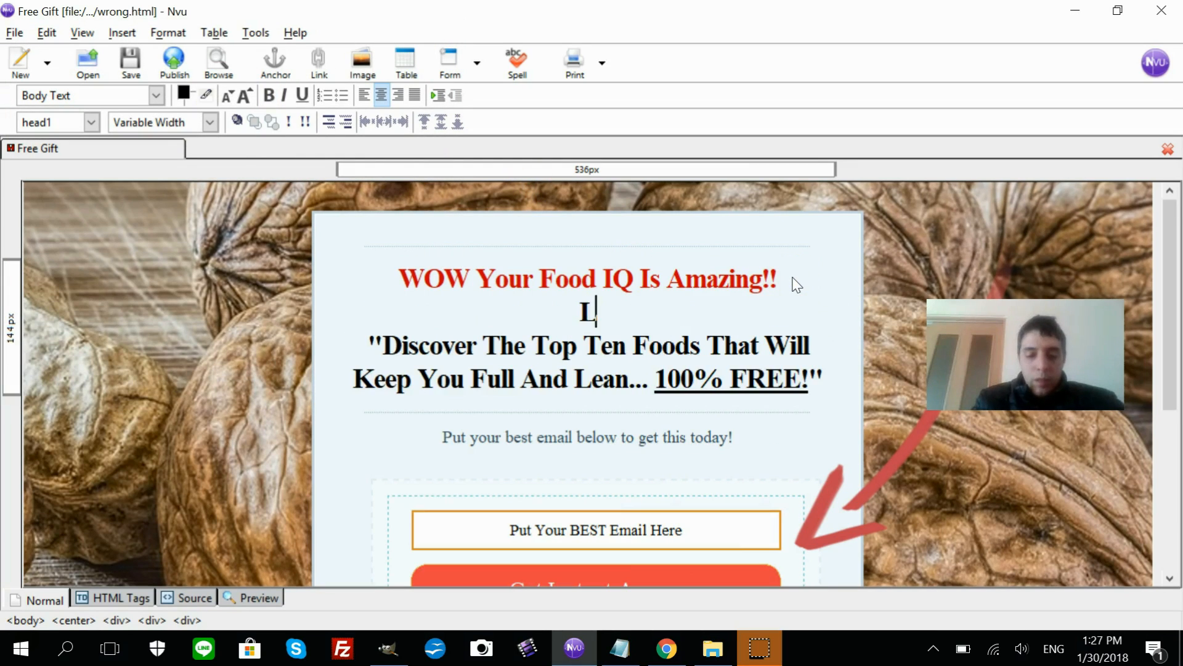
pyautogui.write('ETS IMPR')
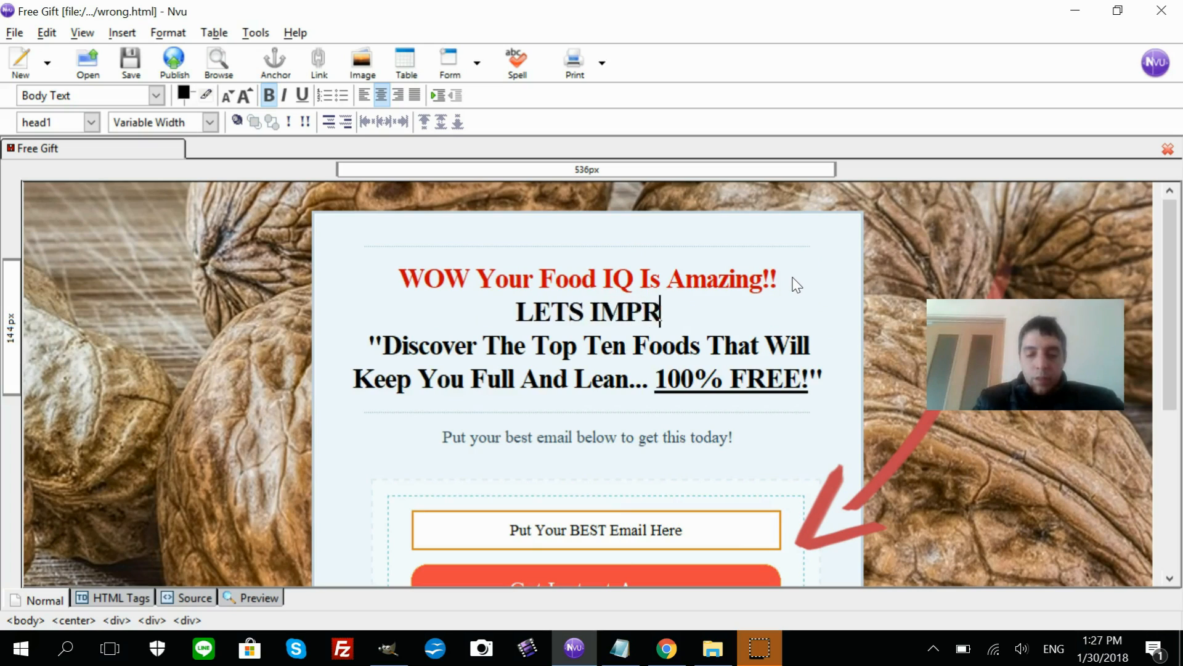
pyautogui.write('OVE ON TH')
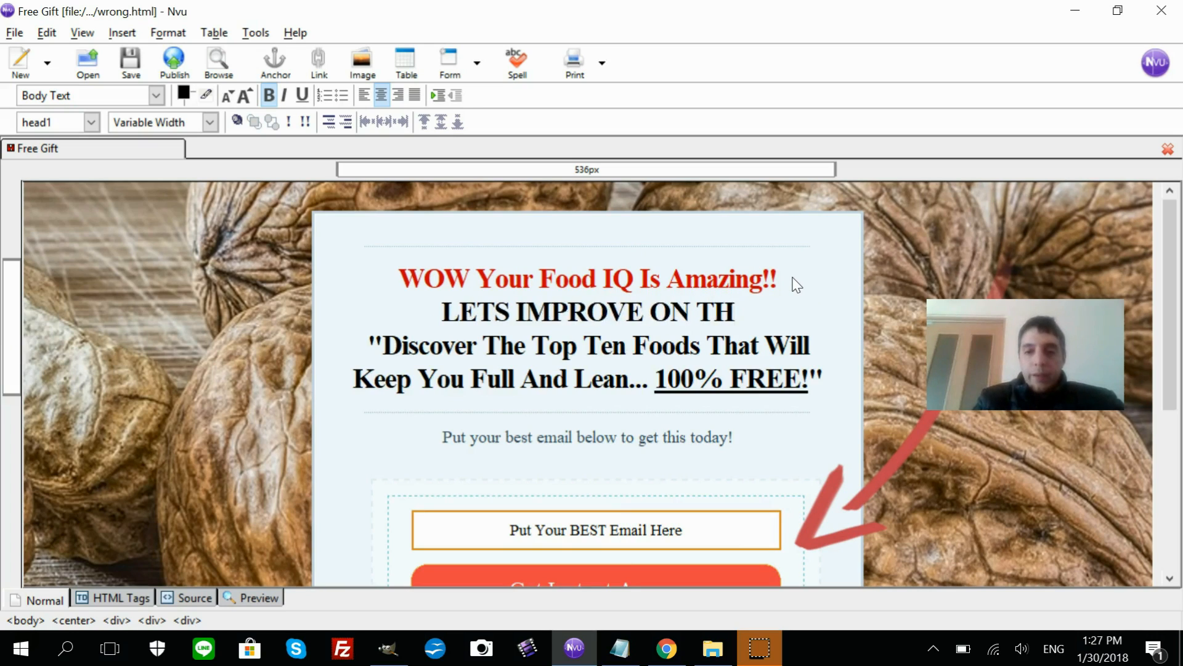
pyautogui.write('AT!')
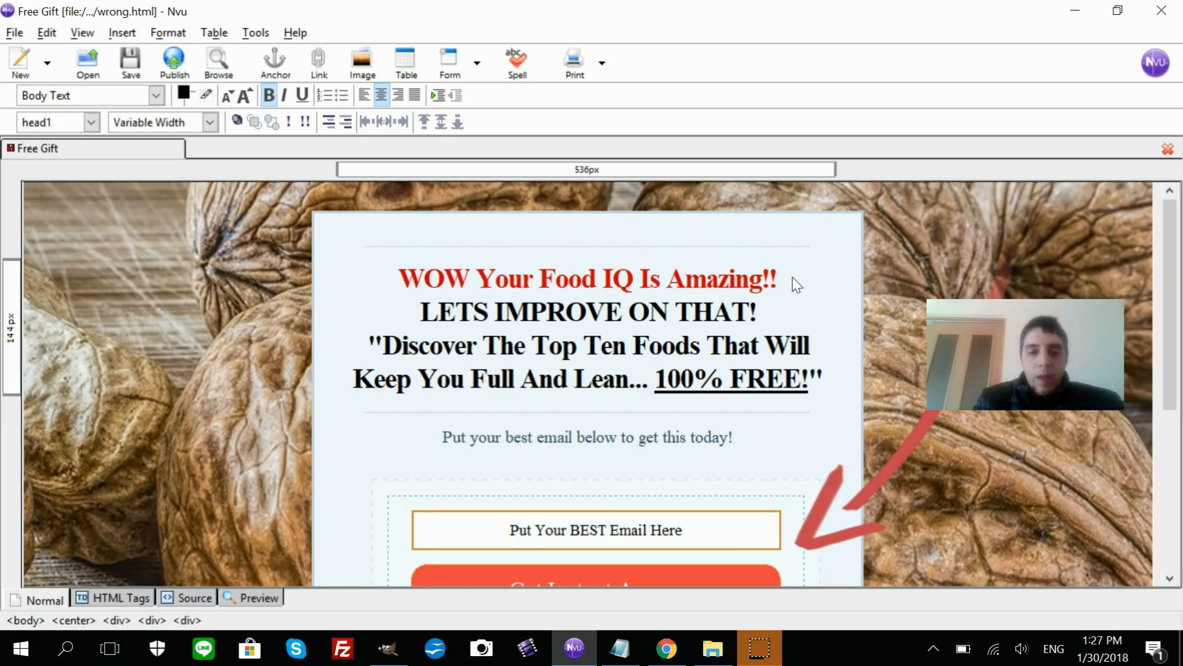
# - Set the text color of the "LETS IMPROVE ON THAT!" line to red, #FF0000
pyautogui.moveTo(420, 311); pyautogui.dragTo(758, 315)
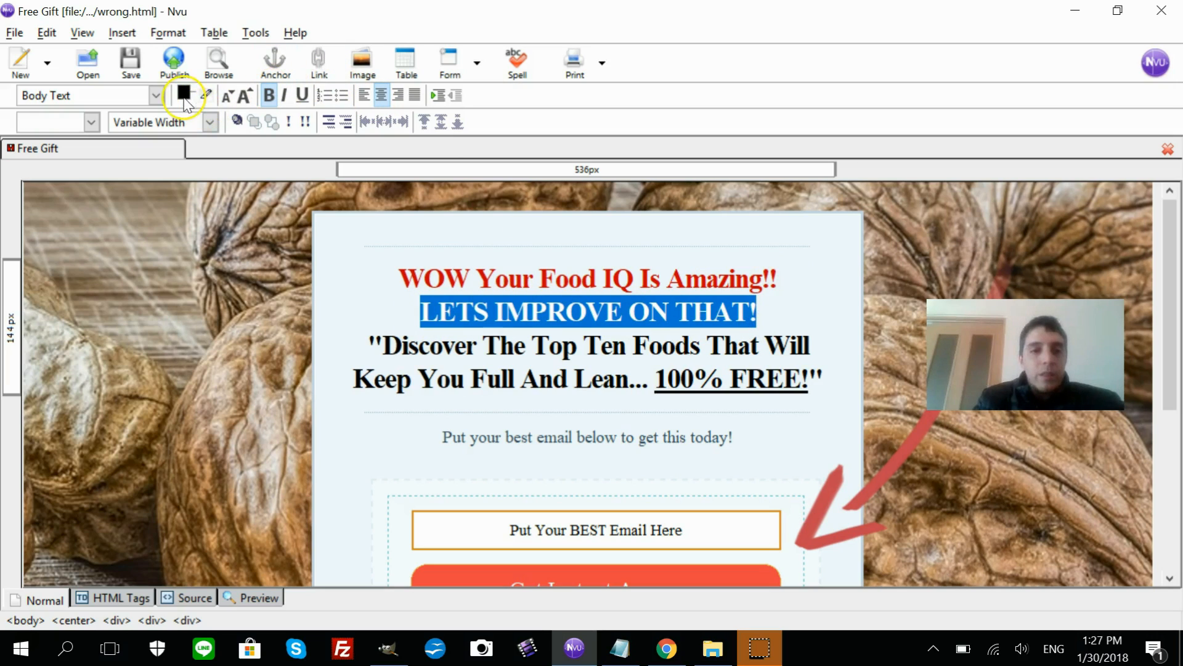
pyautogui.click(184, 96)
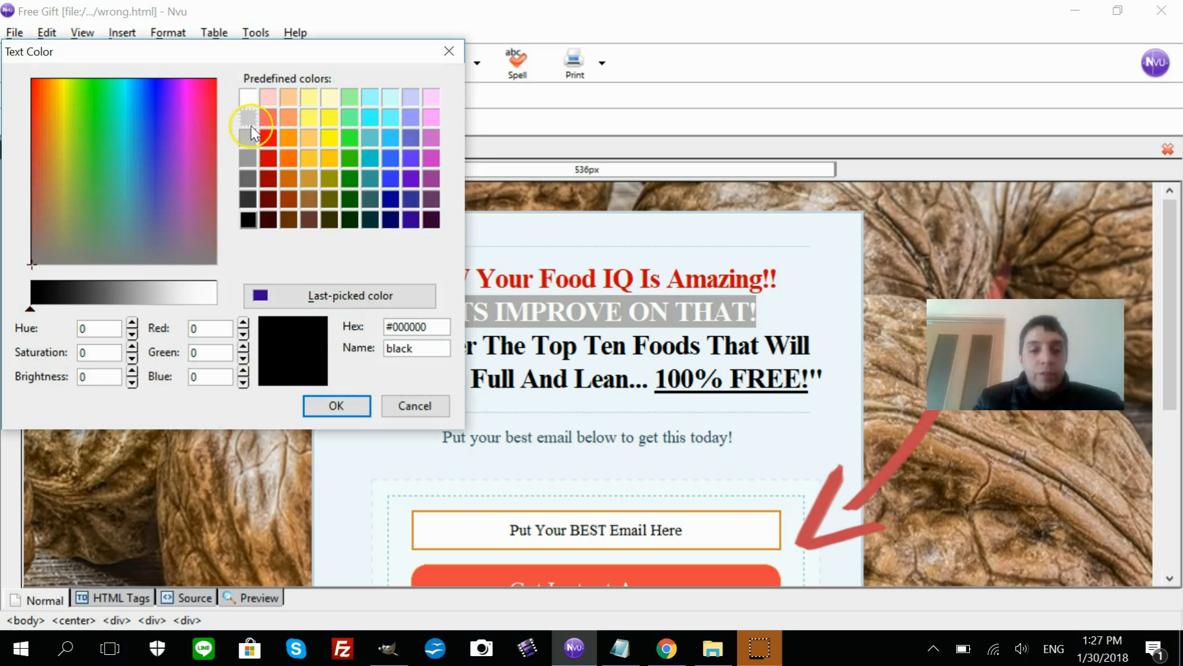
pyautogui.click(269, 137)
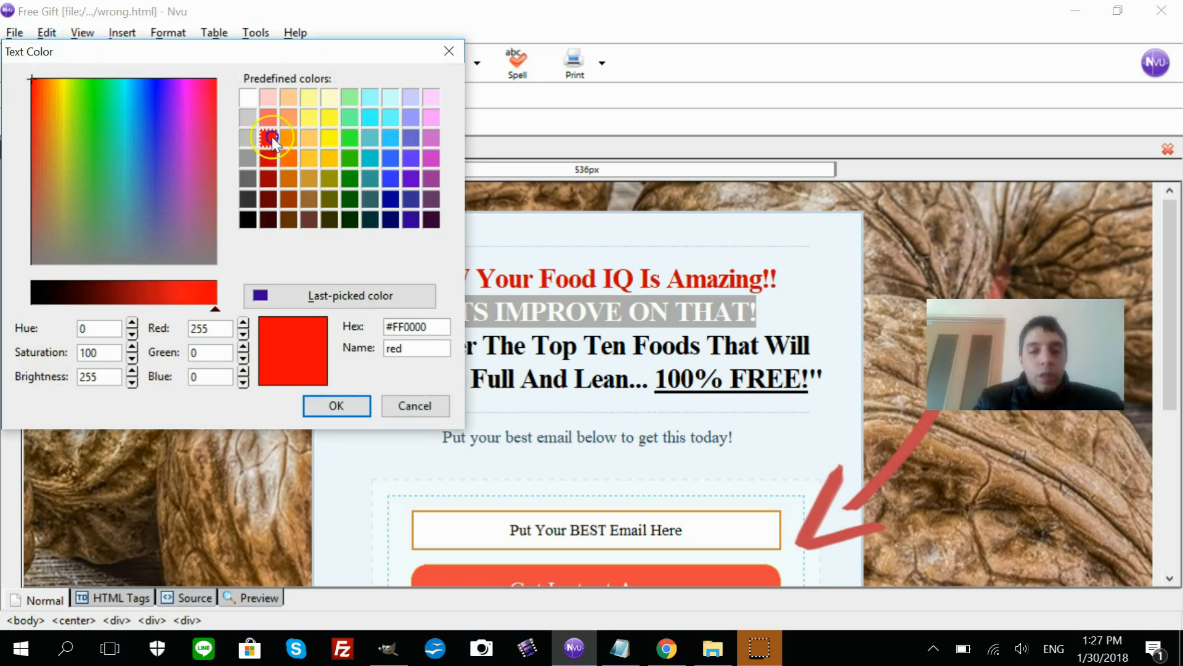
pyautogui.click(338, 406)
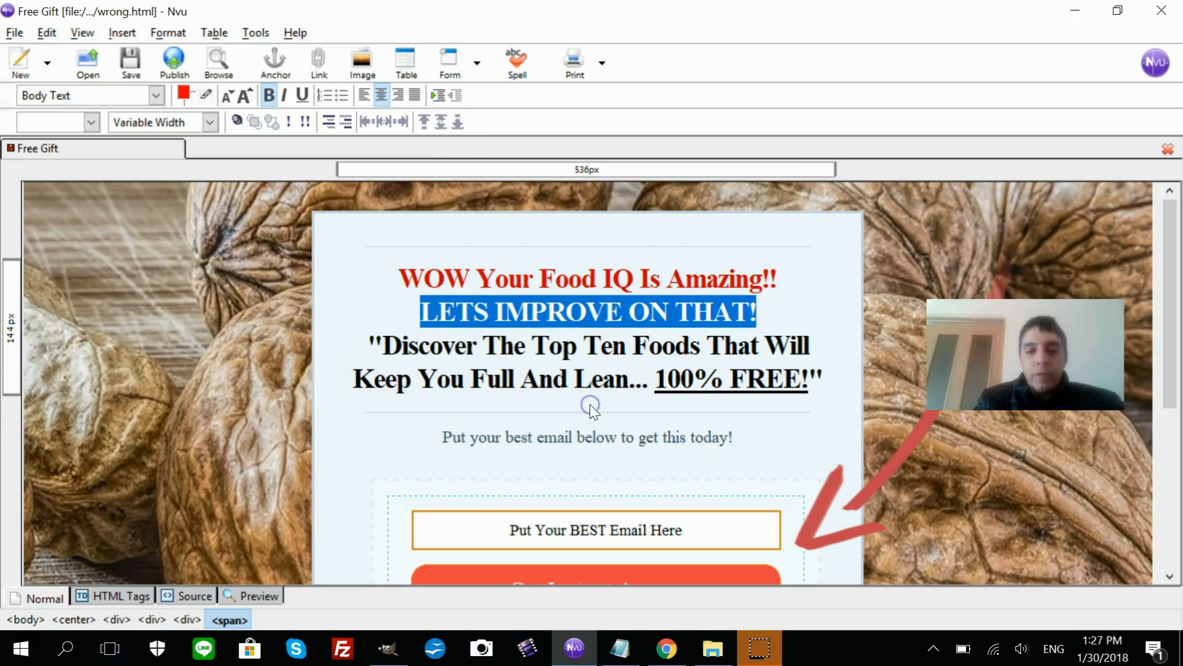
pyautogui.click(588, 377)
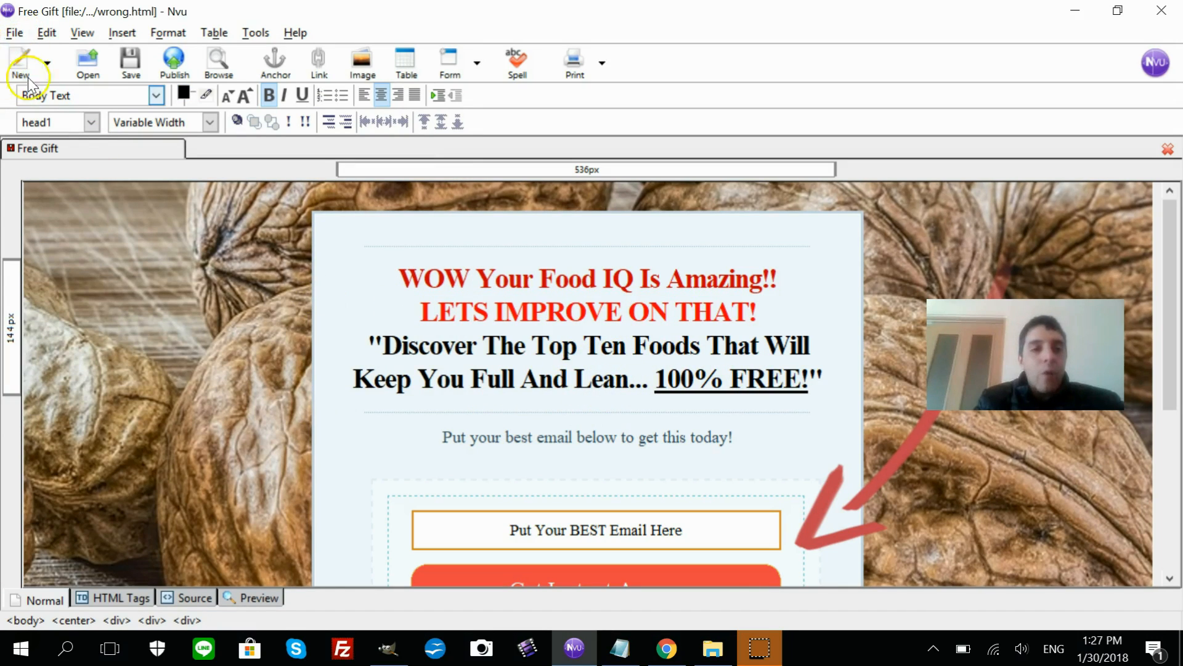
# - Save the page under the new file name "right" as an HTML file in the Quiz folder
pyautogui.click(14, 32)
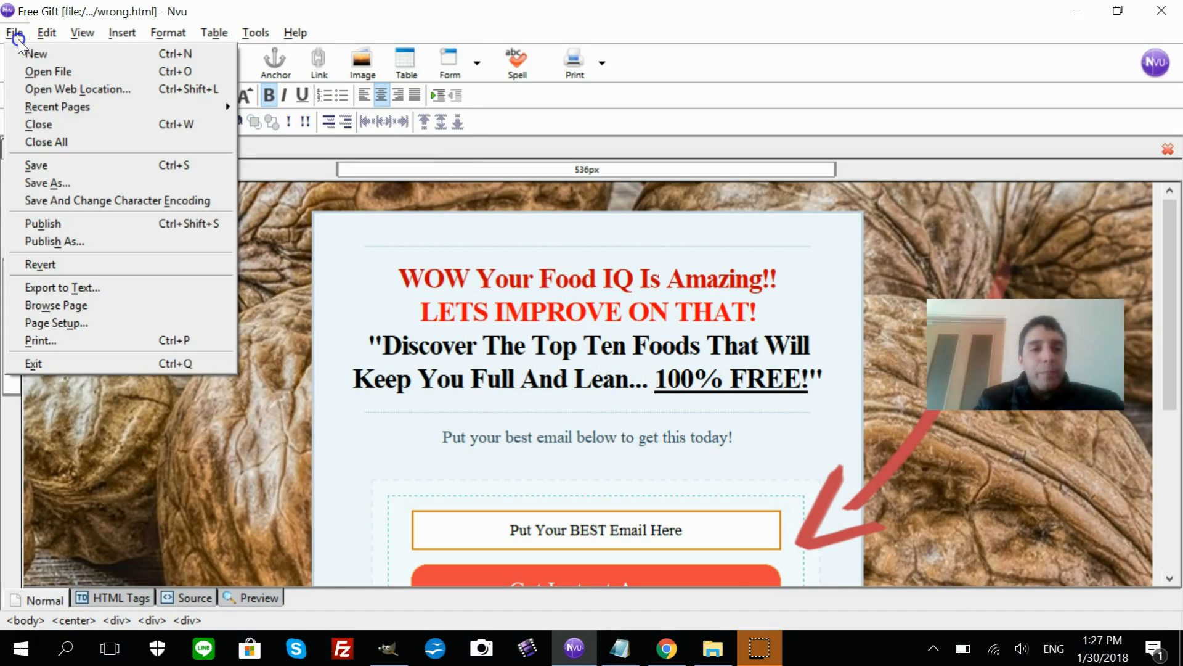
pyautogui.click(69, 180)
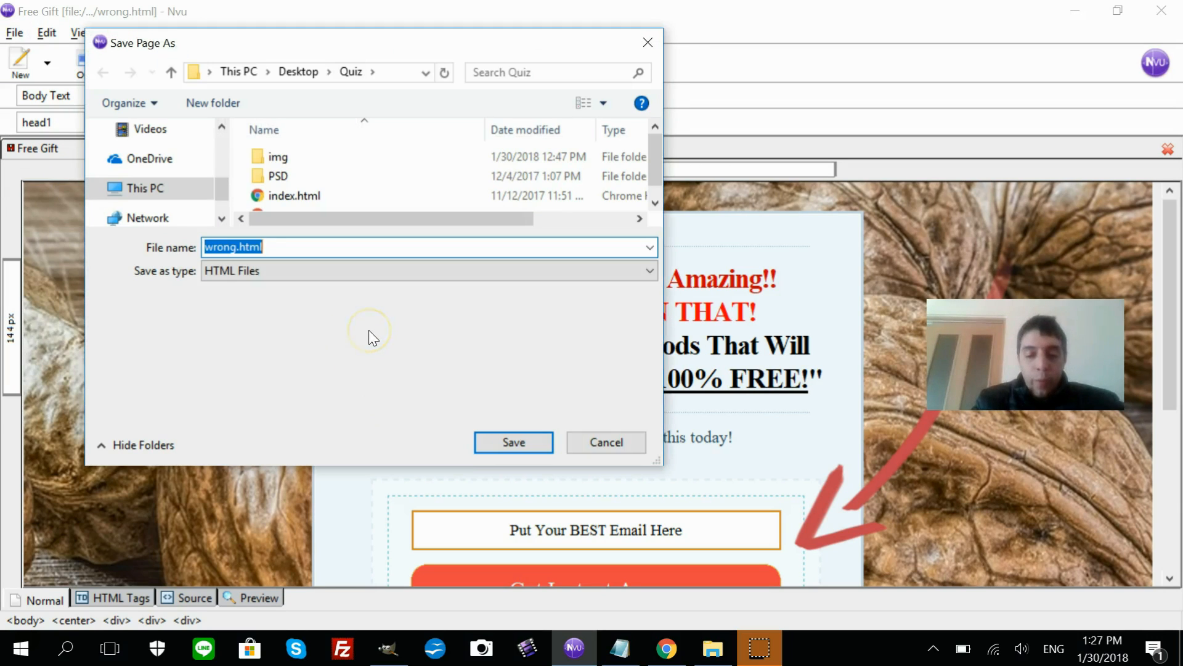
pyautogui.write('right')
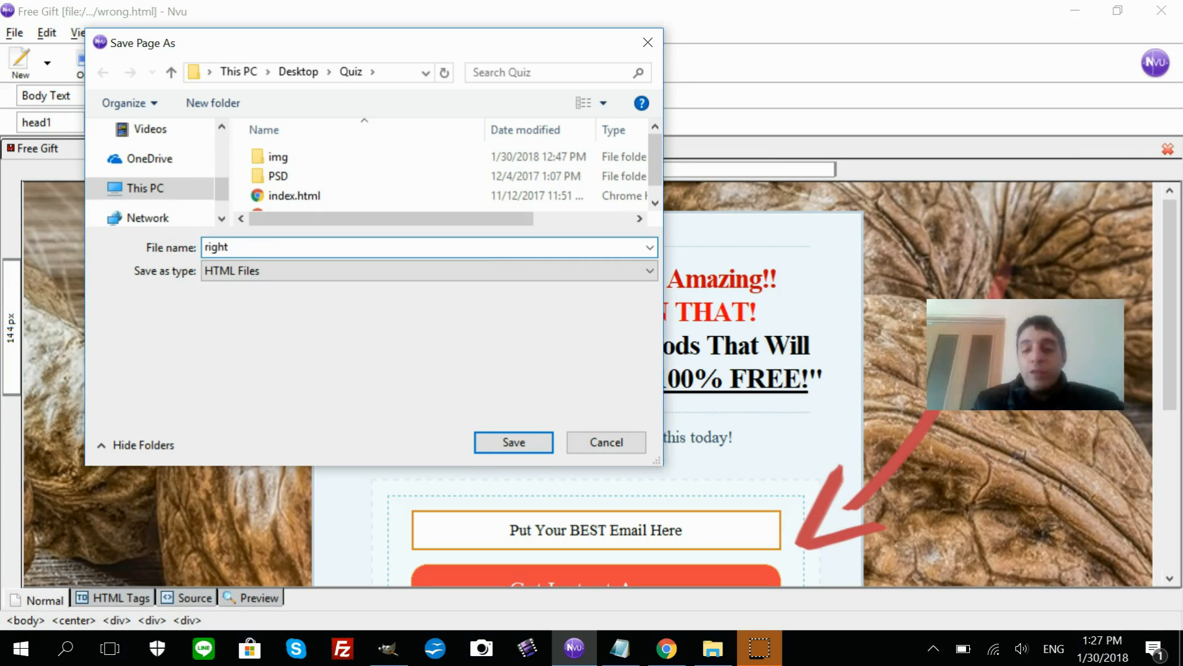
pyautogui.press('Return')
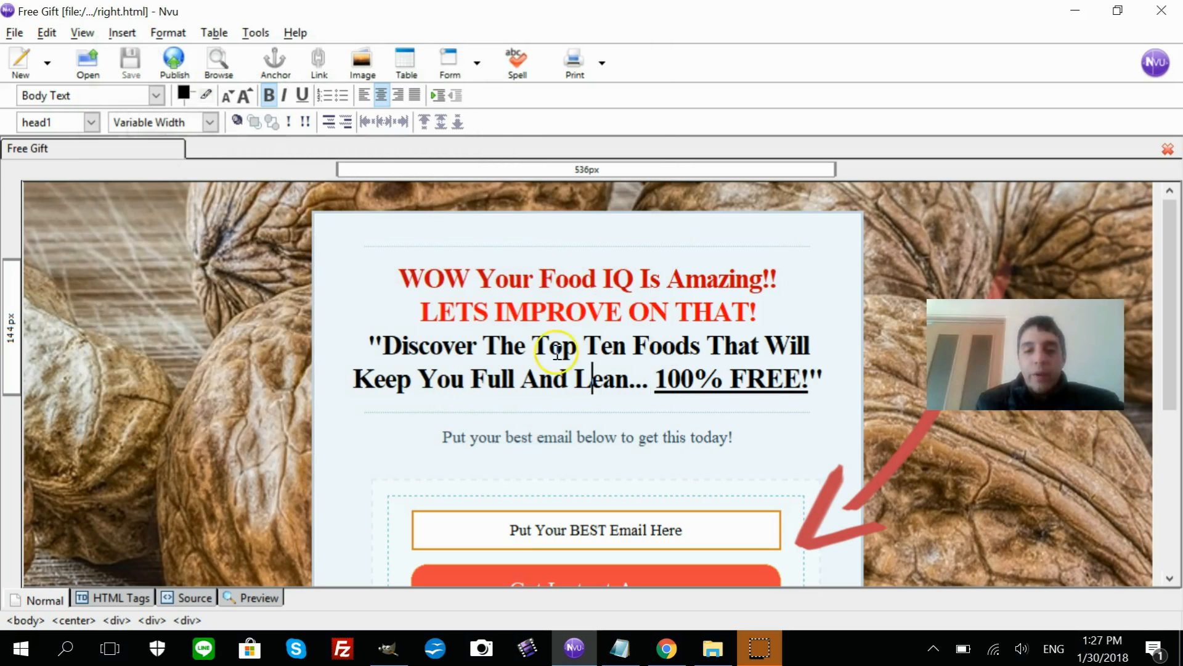
# - Write "DONE" after the dashed line above the offer pages in the Notepad list, then return to the page in Nvu
pyautogui.click(631, 654)
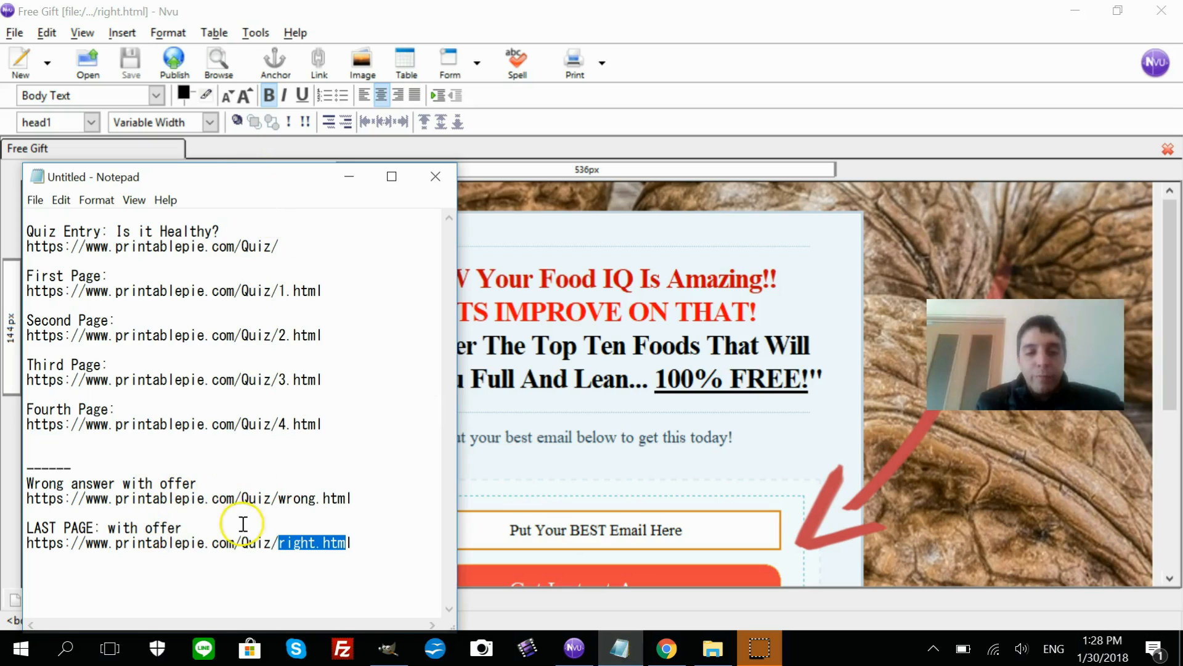
pyautogui.click(88, 470)
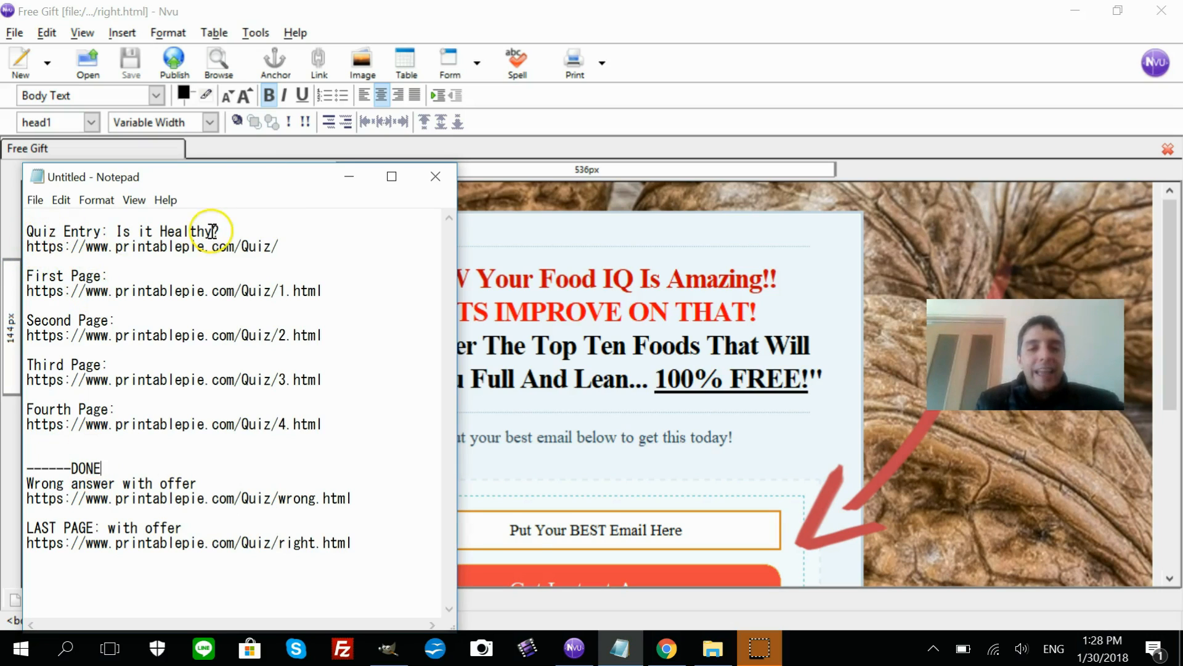
pyautogui.click(641, 266)
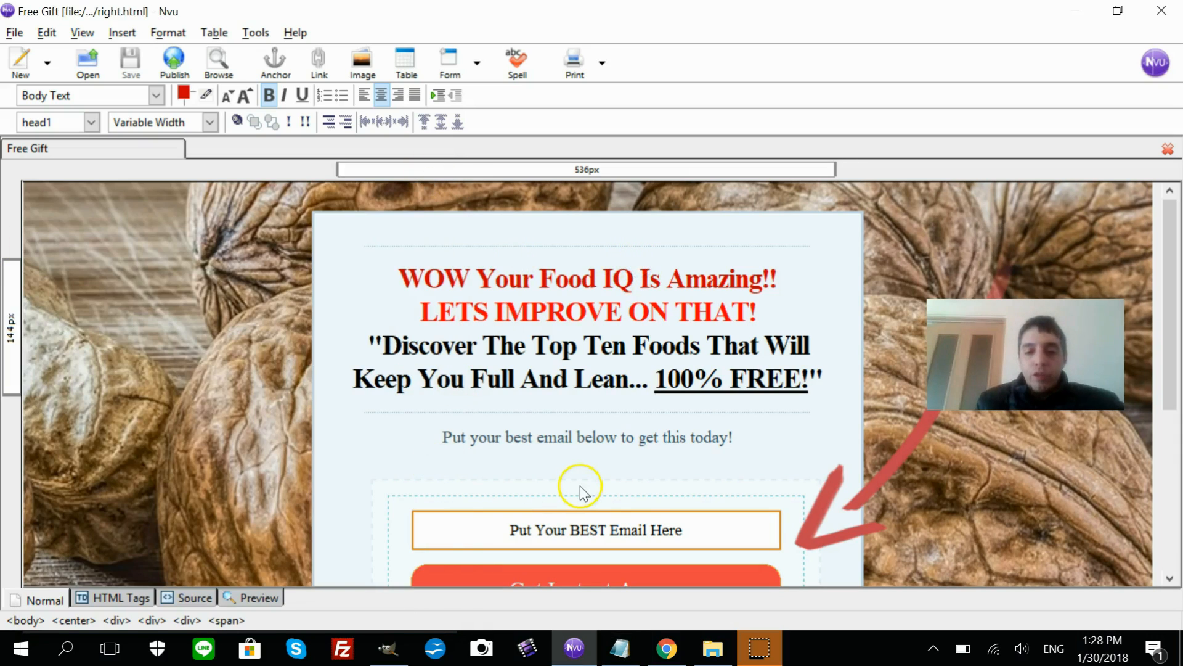
# - Delete the "Put your best email below to get this today!" line and the email field and Get Instant Access button beneath it
pyautogui.tripleClick(620, 437)
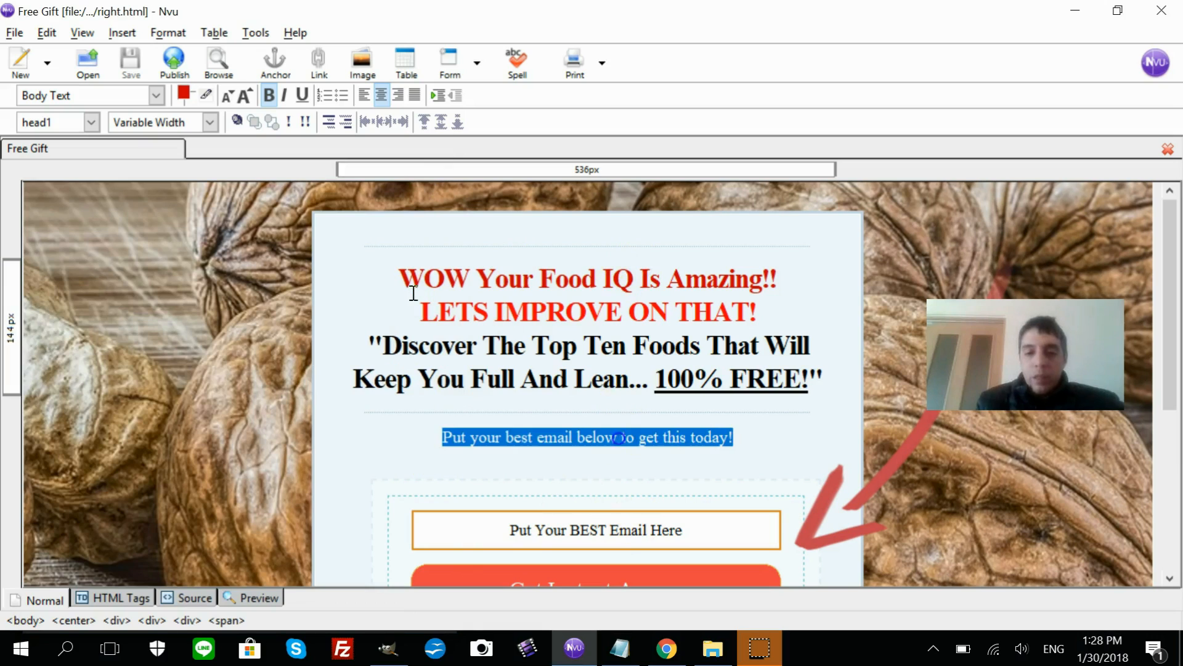
pyautogui.press('Delete')
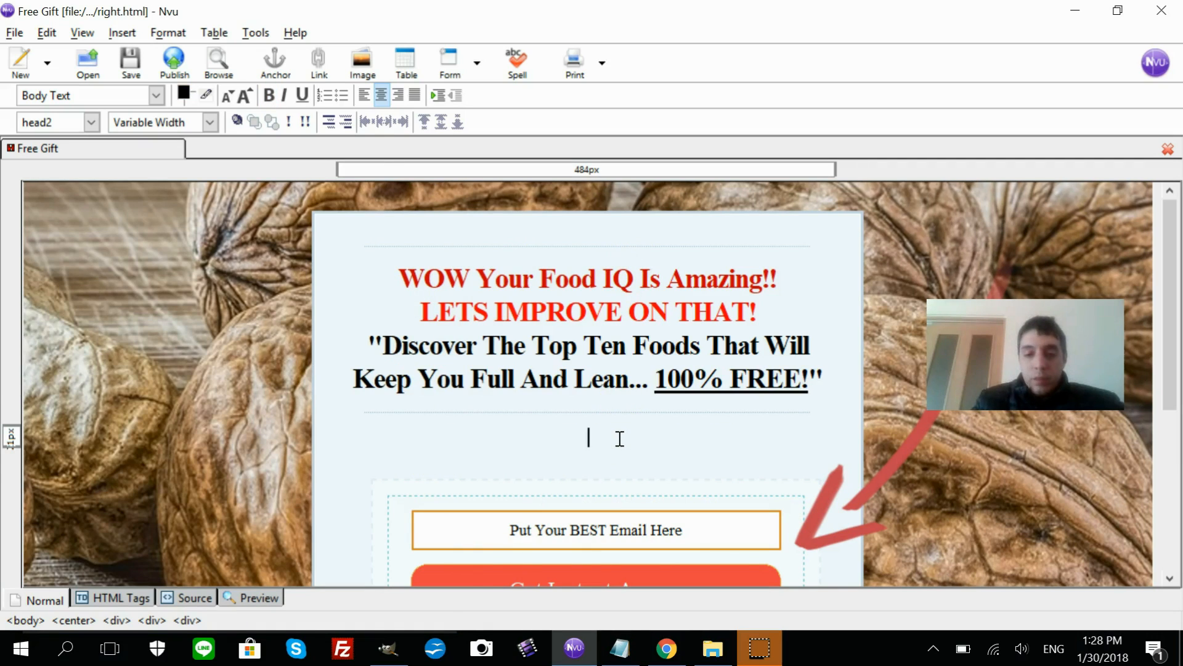
pyautogui.press('Delete')
pyautogui.press('Delete')
pyautogui.click(771, 421)
pyautogui.click(770, 420)
pyautogui.press('BackSpace')
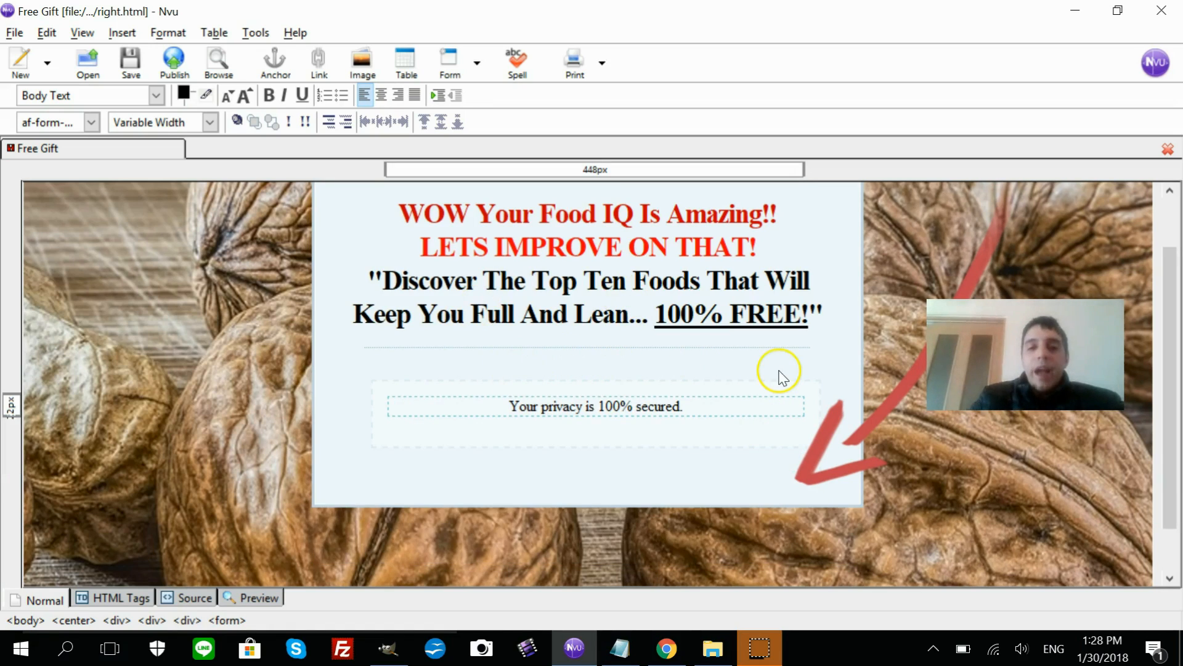
pyautogui.click(796, 418)
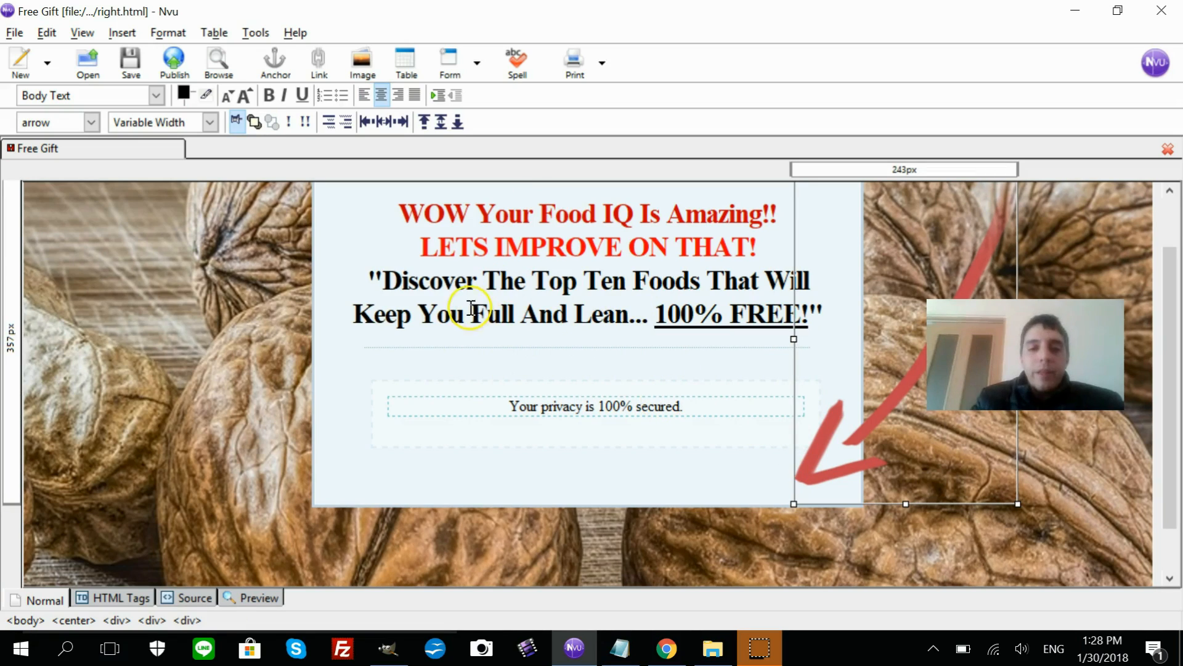
pyautogui.click(570, 265)
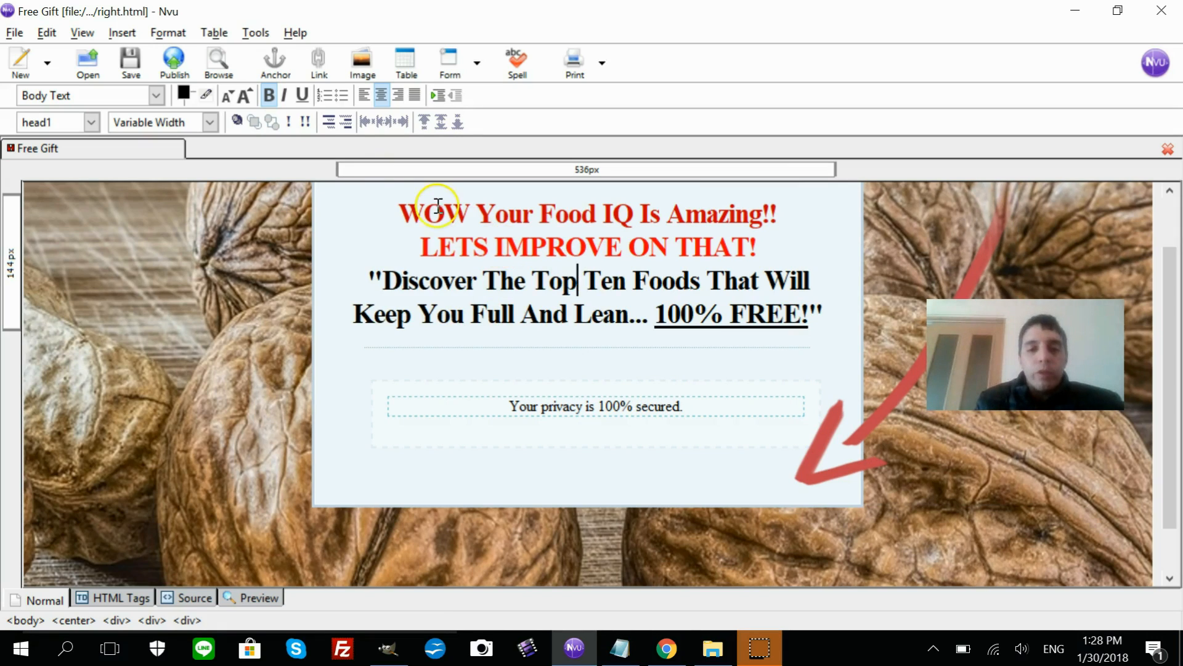
pyautogui.write('What')
pyautogui.press('BackSpace')
pyautogui.press('BackSpace')
pyautogui.press('BackSpace')
pyautogui.press('BackSpace')
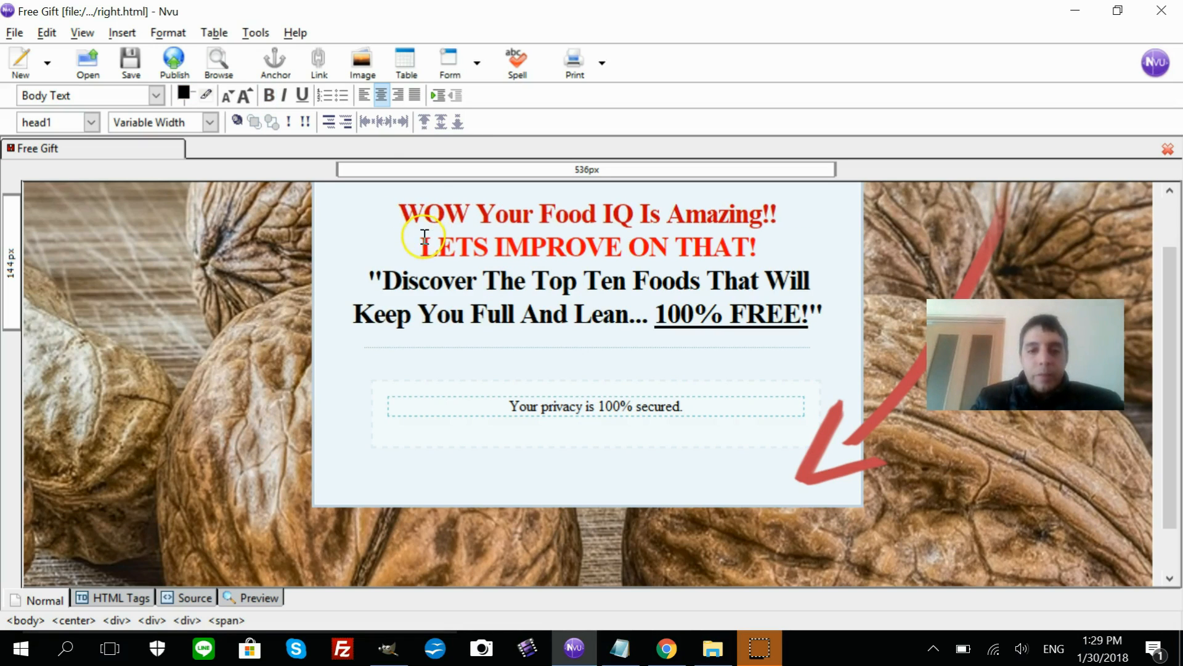
# - Delete the "WOW Your Food IQ Is Amazing!!" line and insert "What Is Your Food" after the first letter of "LETS" in the remaining red line
pyautogui.tripleClick(401, 215)
pyautogui.press('Delete')
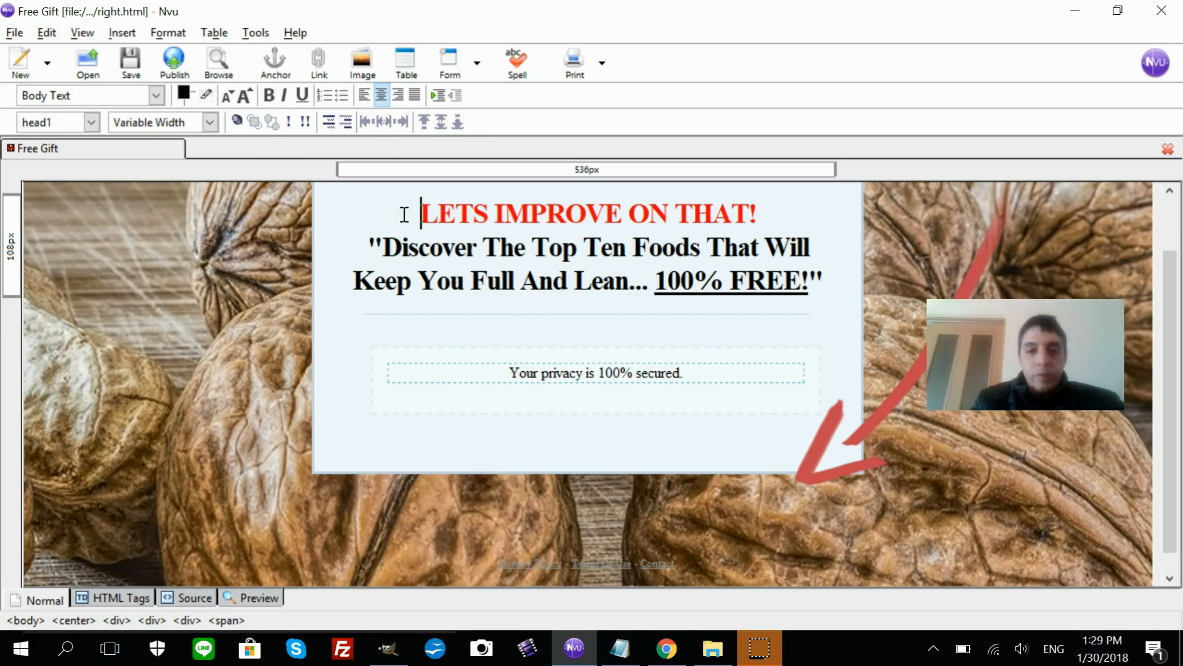
pyautogui.write('Wh')
pyautogui.press('BackSpace')
pyautogui.press('BackSpace')
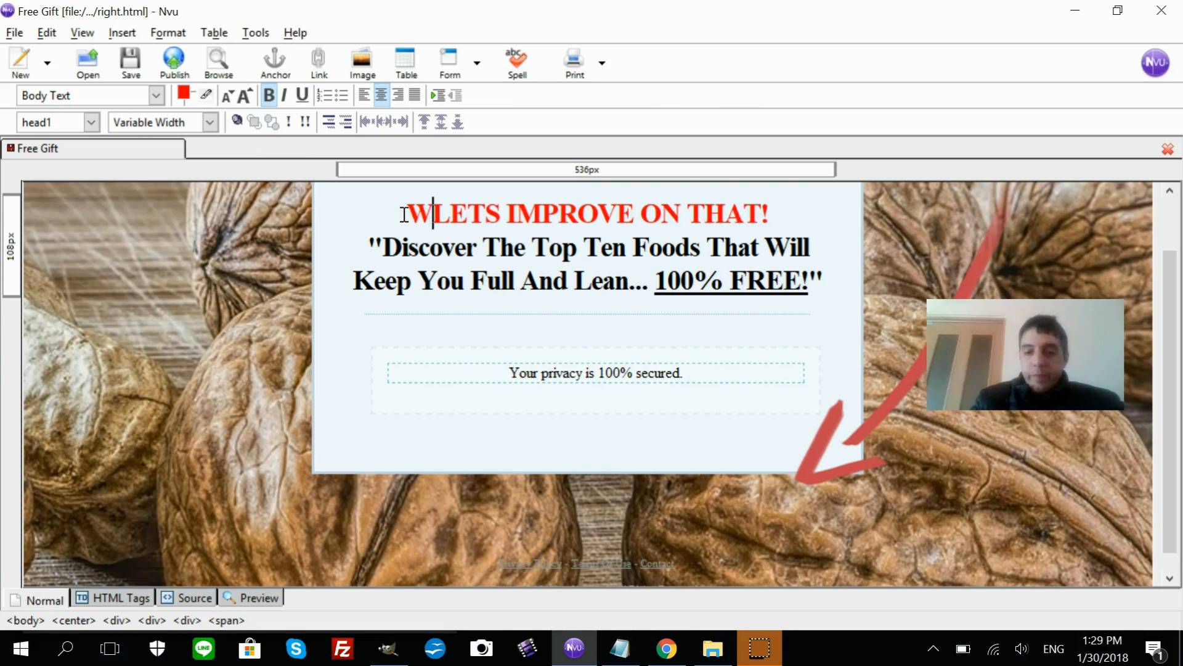
pyautogui.press('Right')
pyautogui.write('What Is Your ')
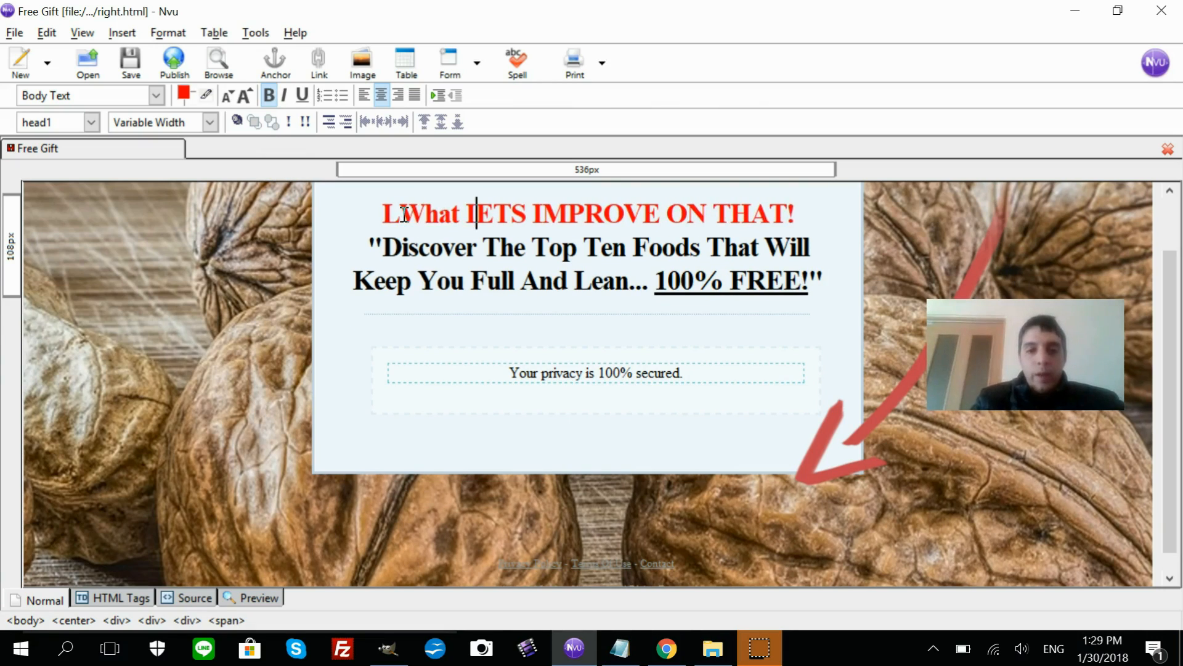
pyautogui.write('Food')
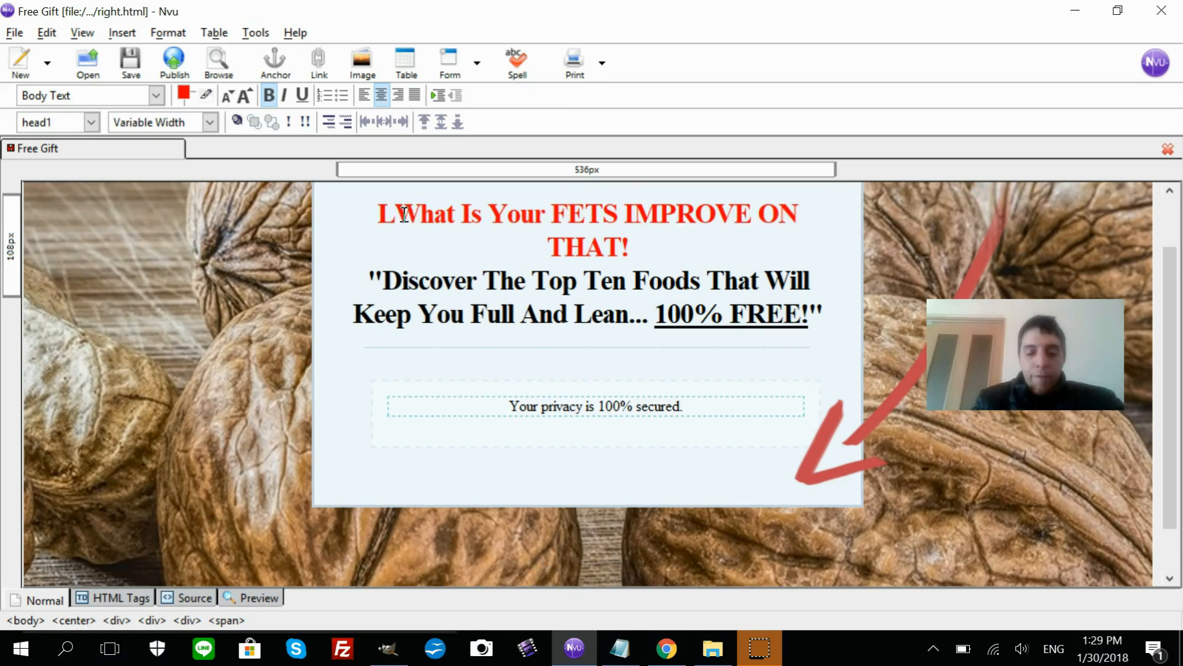
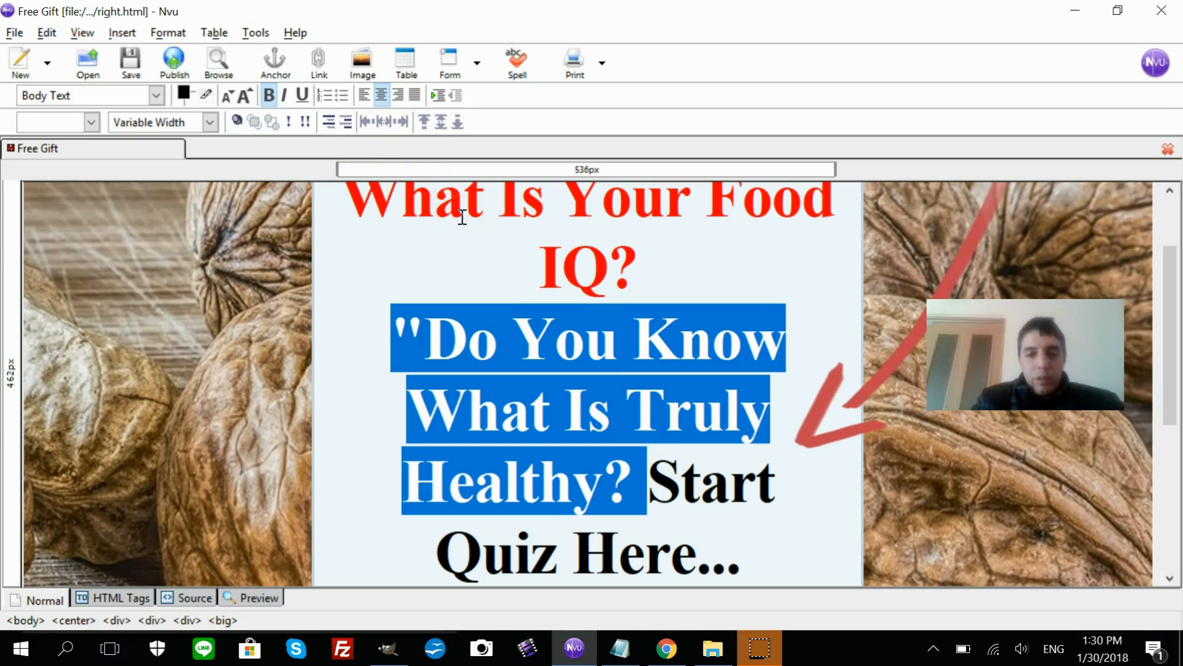
# - Reduce the text size of "Do You Know What Is Truly Healthy?" by one step and end it with a closing quote and line break
pyautogui.click(228, 95)
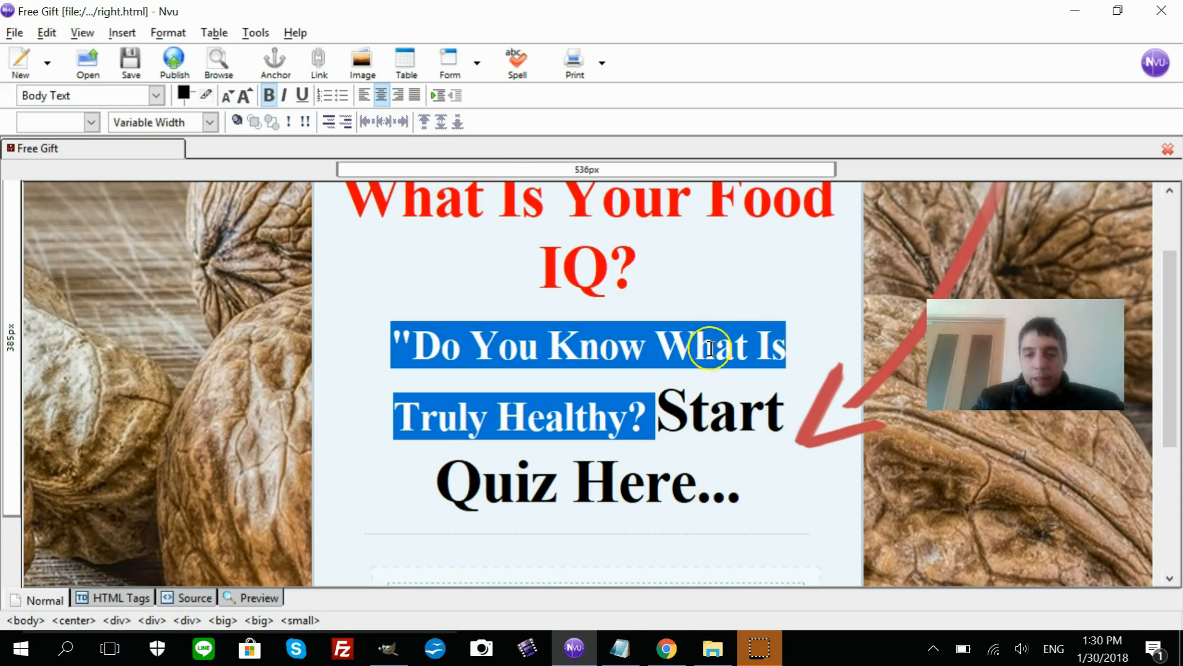
pyautogui.click(672, 403)
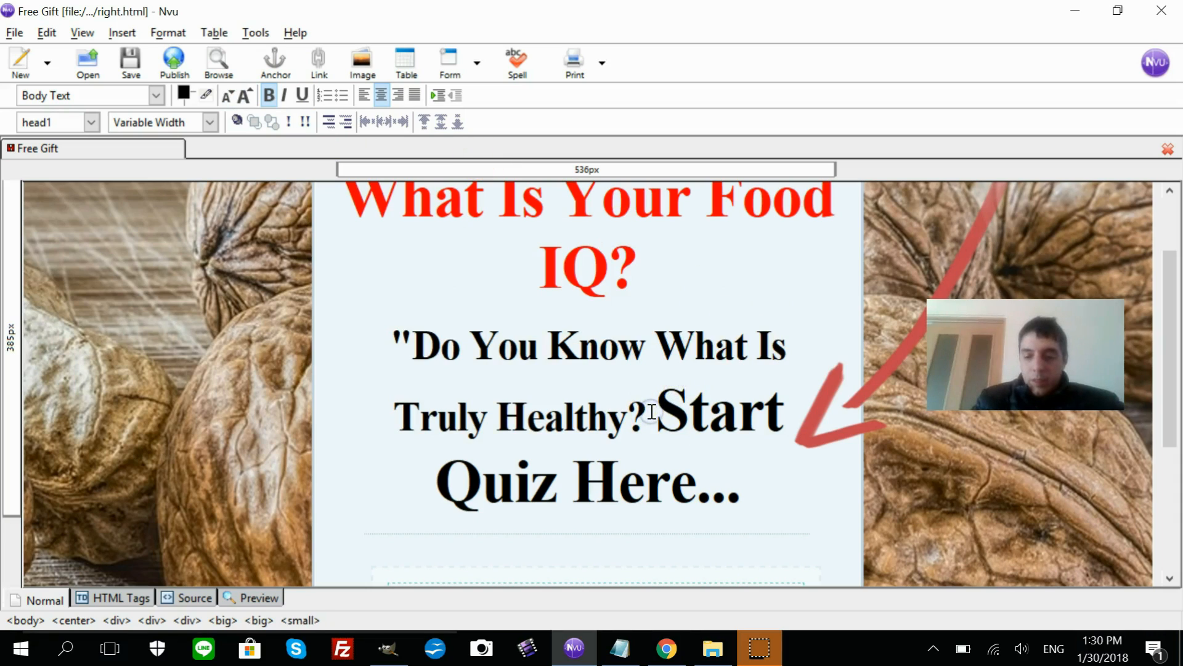
pyautogui.write('"')
pyautogui.press('Return')
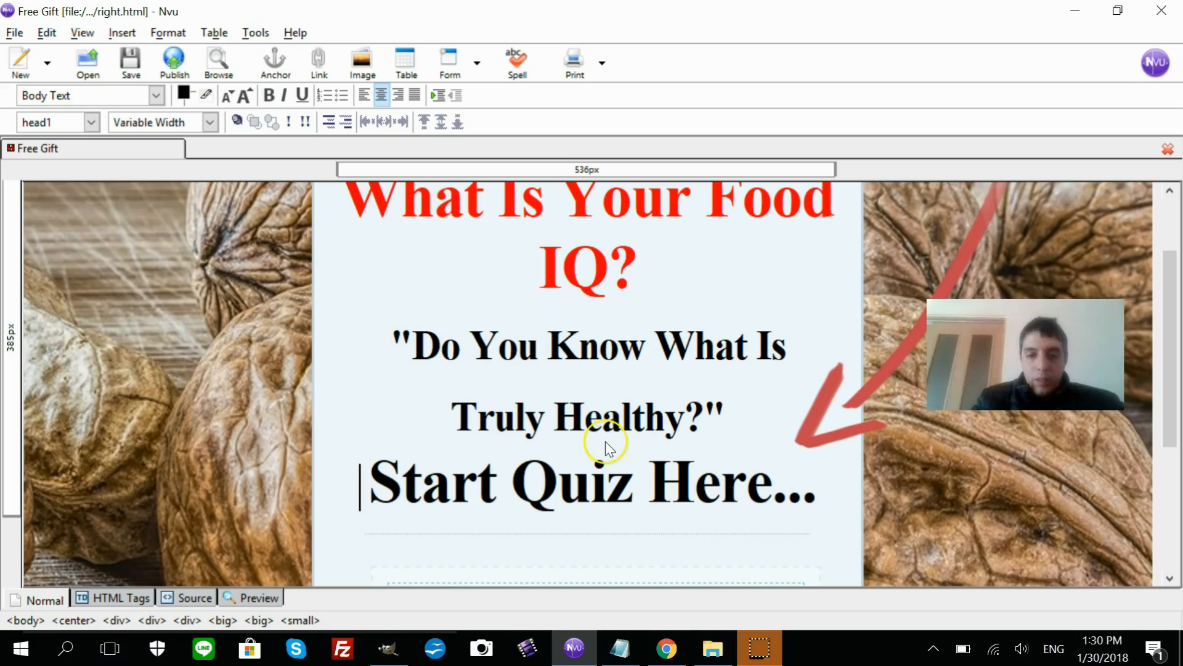
pyautogui.press('Left')
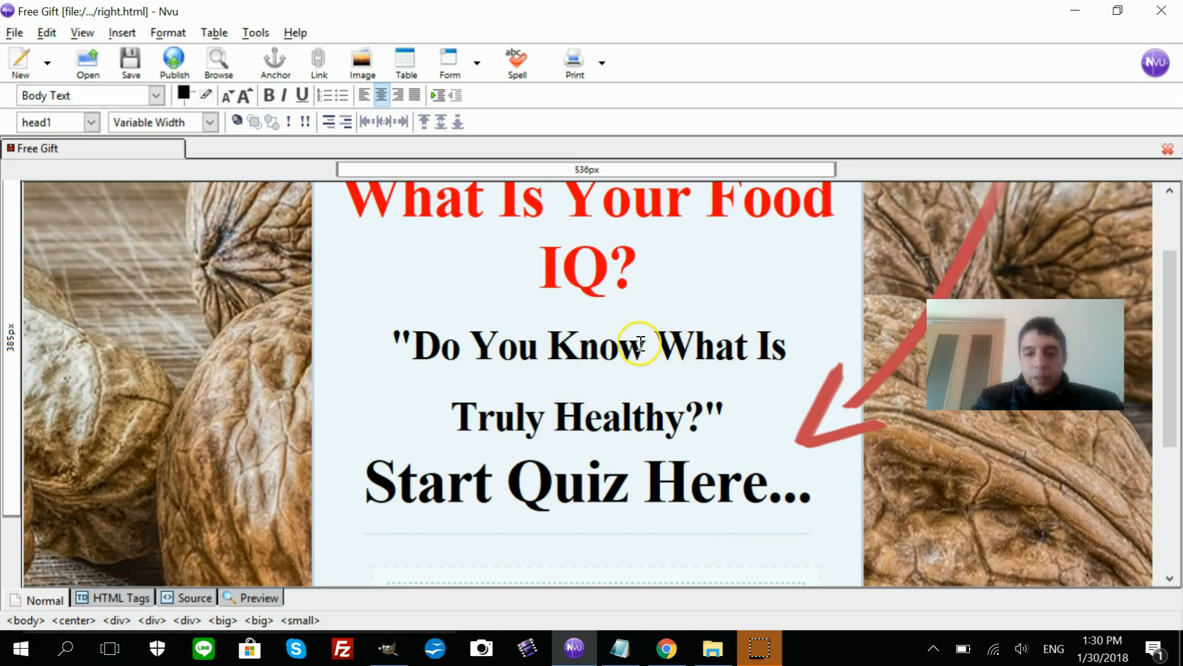
# - Reduce the text size of the red "What Is Your Food IQ?" heading so it fits on one line
pyautogui.moveTo(392, 345); pyautogui.dragTo(712, 475)
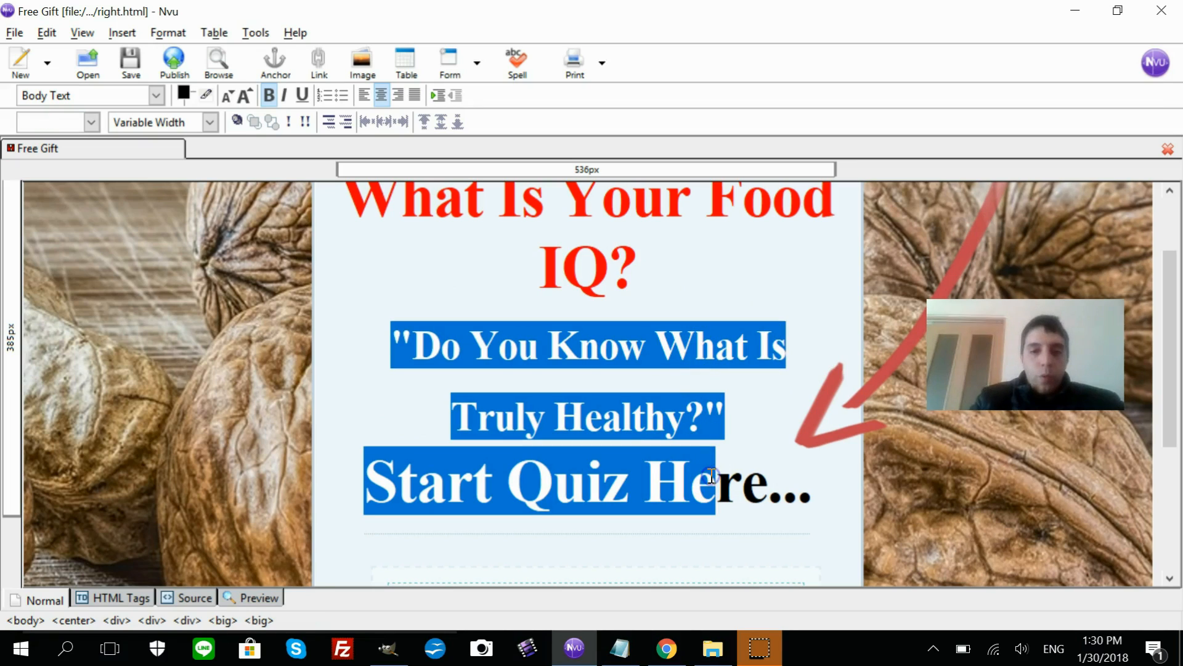
pyautogui.click(568, 370)
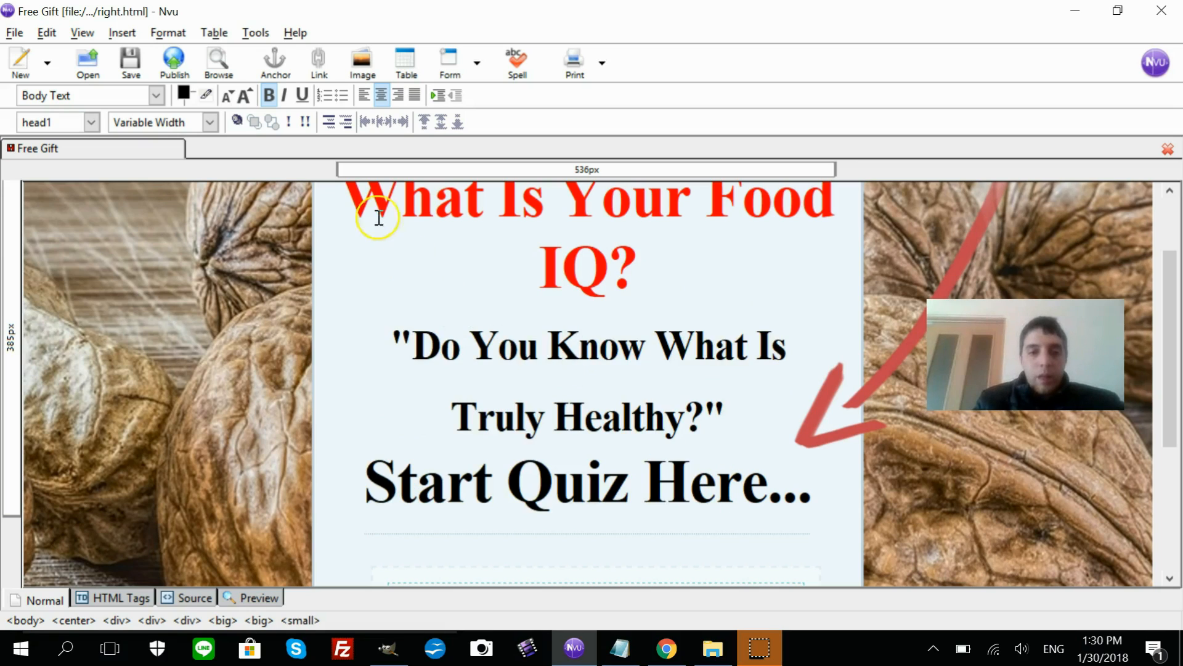
pyautogui.moveTo(343, 190); pyautogui.dragTo(696, 297)
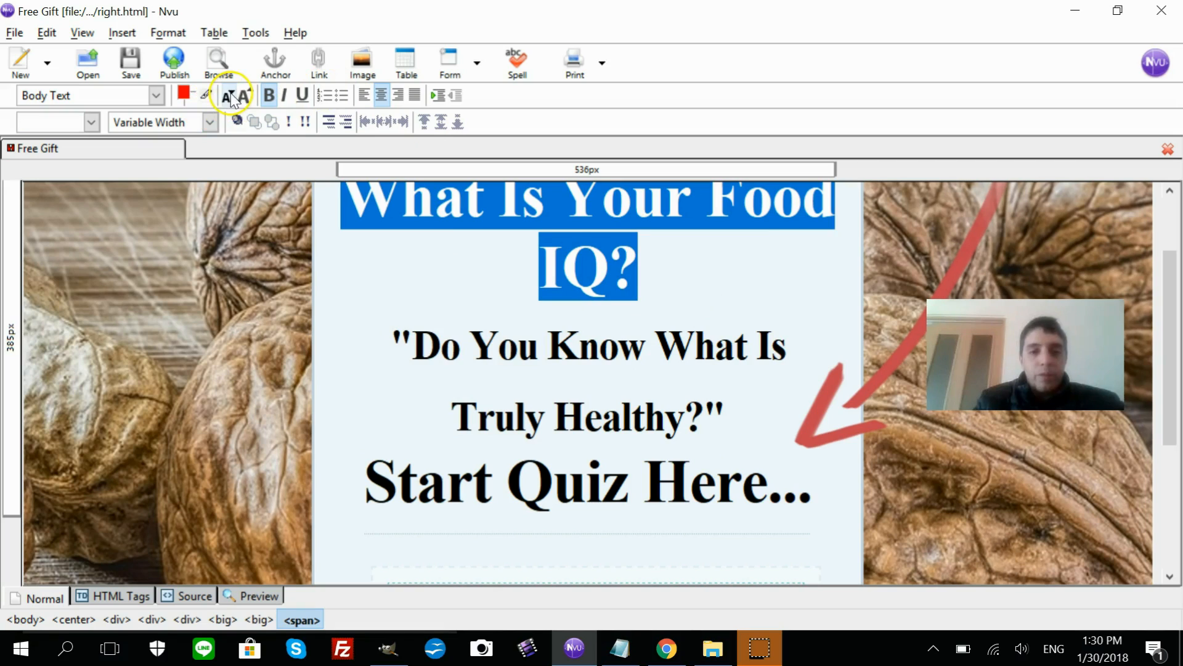
pyautogui.click(228, 95)
pyautogui.click(514, 289)
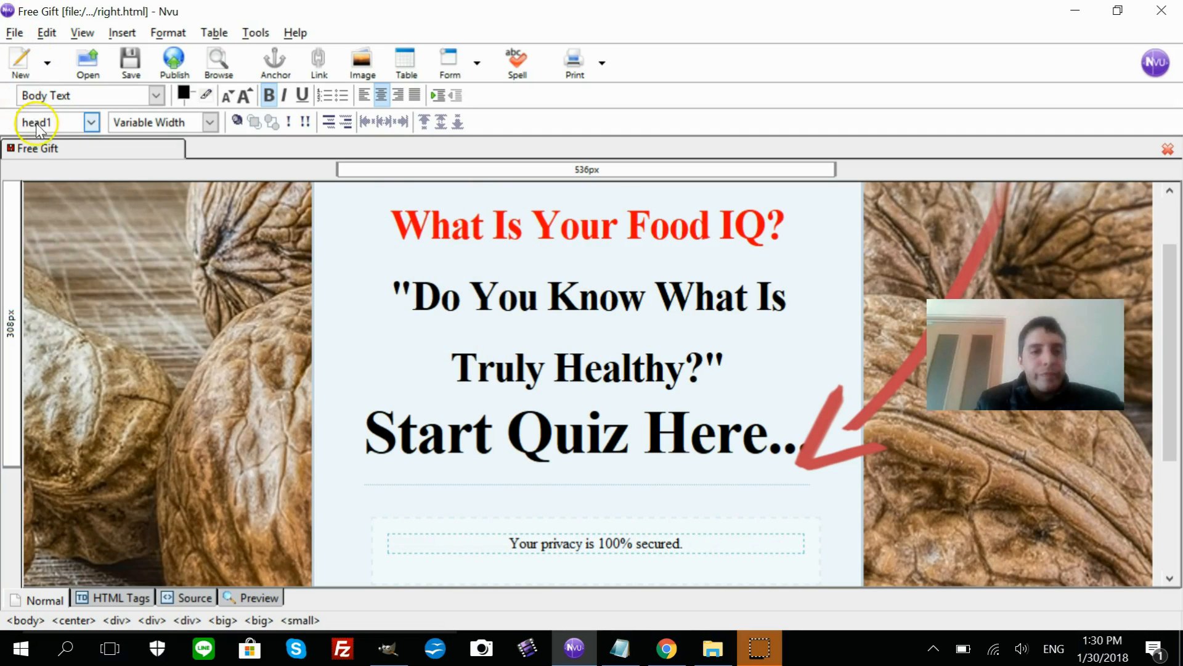
# - Save the page as index.html in the Quiz folder, replacing the existing file
pyautogui.click(15, 33)
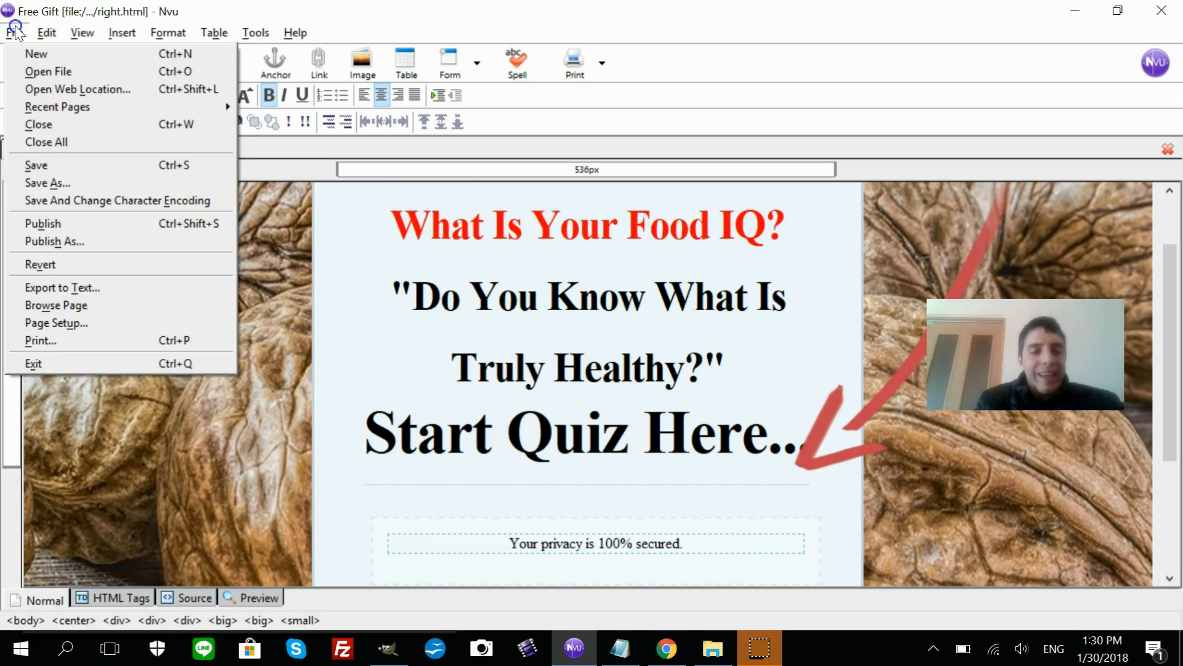
pyautogui.click(76, 184)
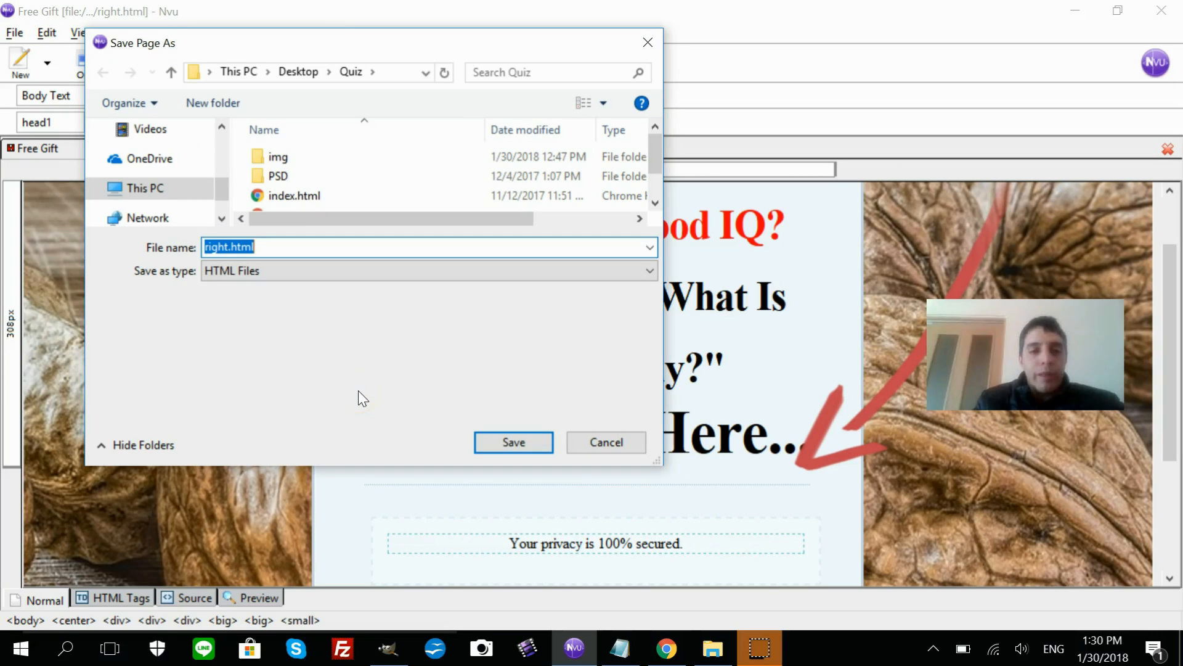
pyautogui.click(198, 131)
pyautogui.click(290, 195)
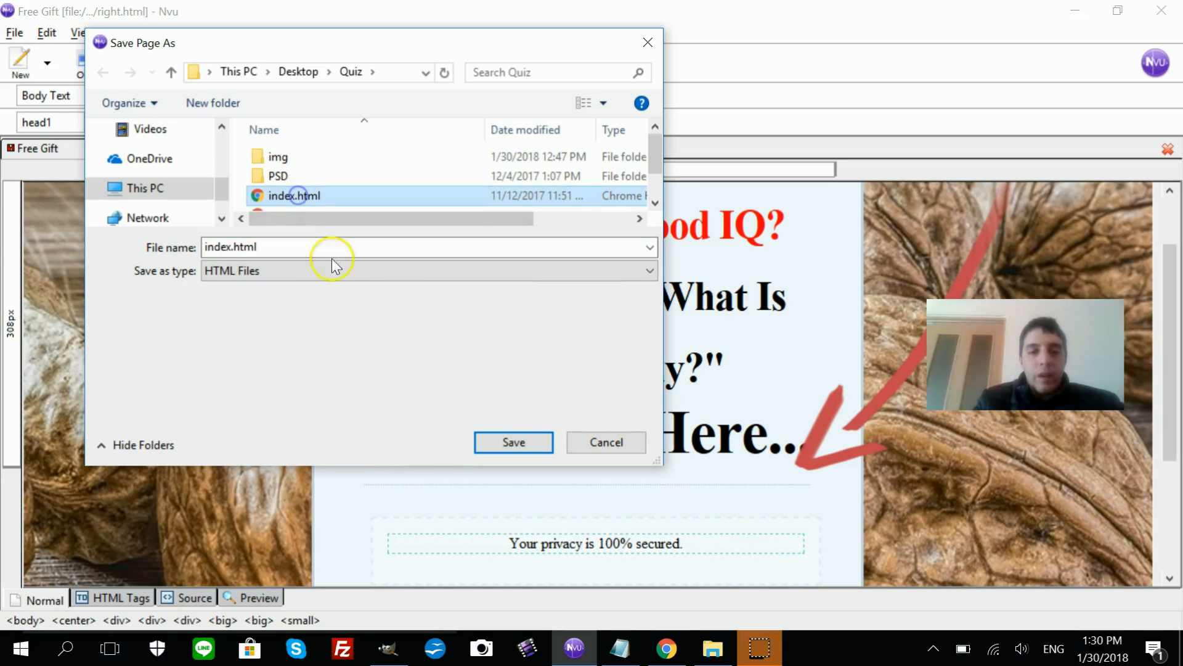
pyautogui.click(504, 442)
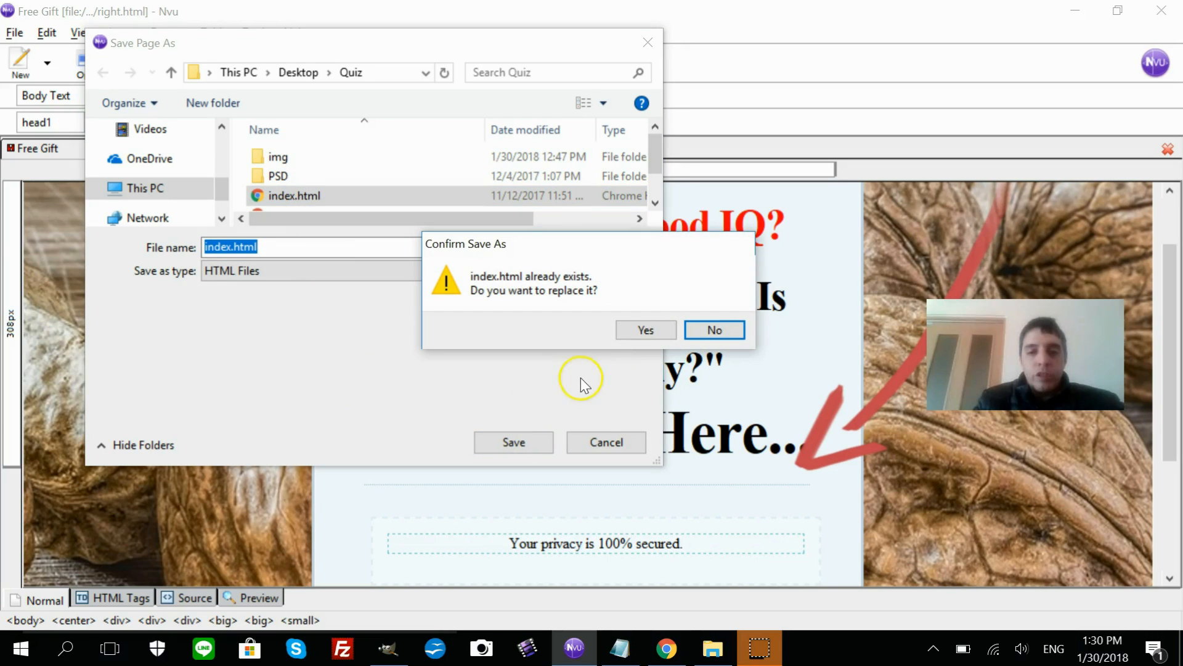
pyautogui.click(643, 330)
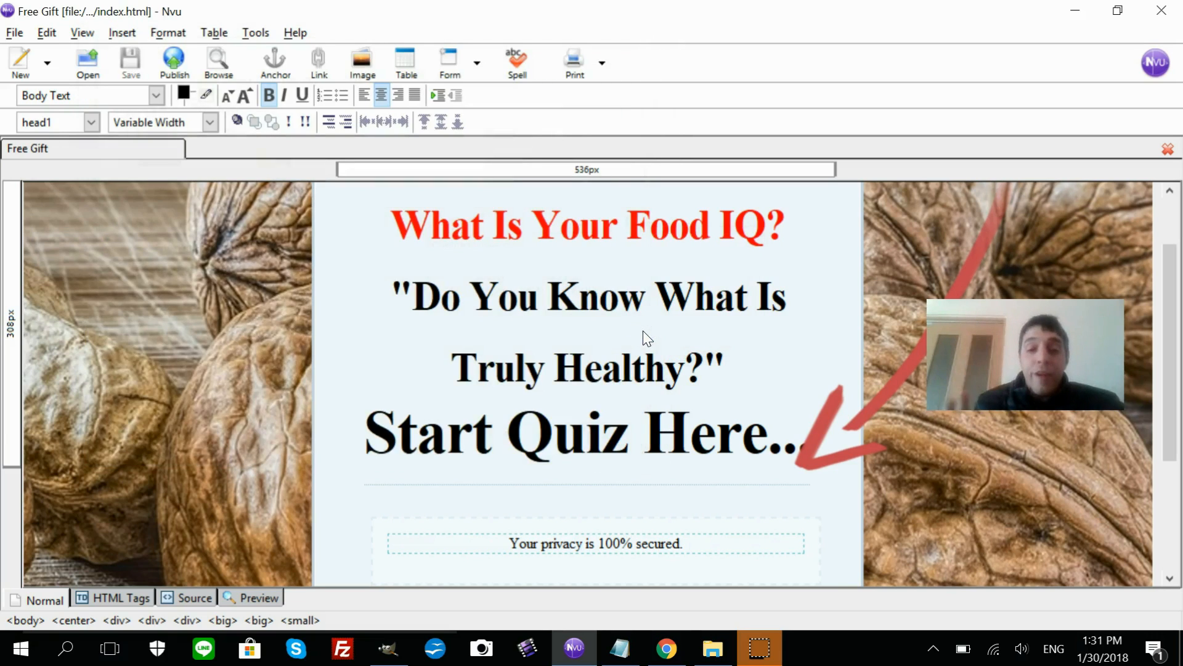
pyautogui.click(845, 582)
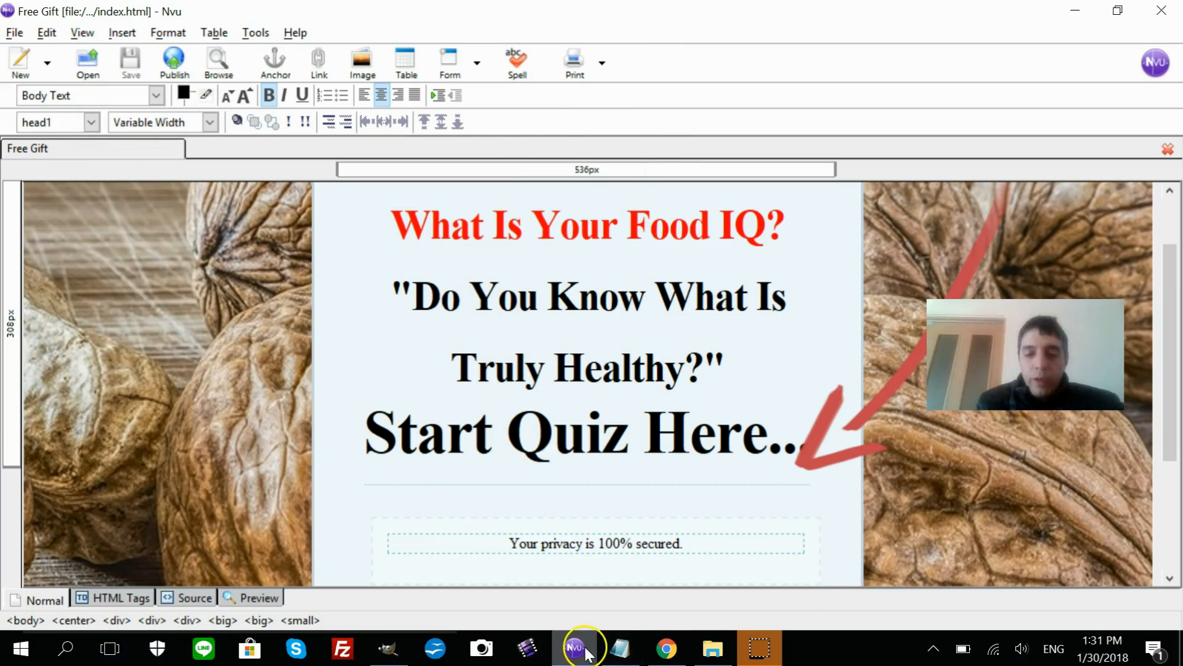
pyautogui.click(620, 647)
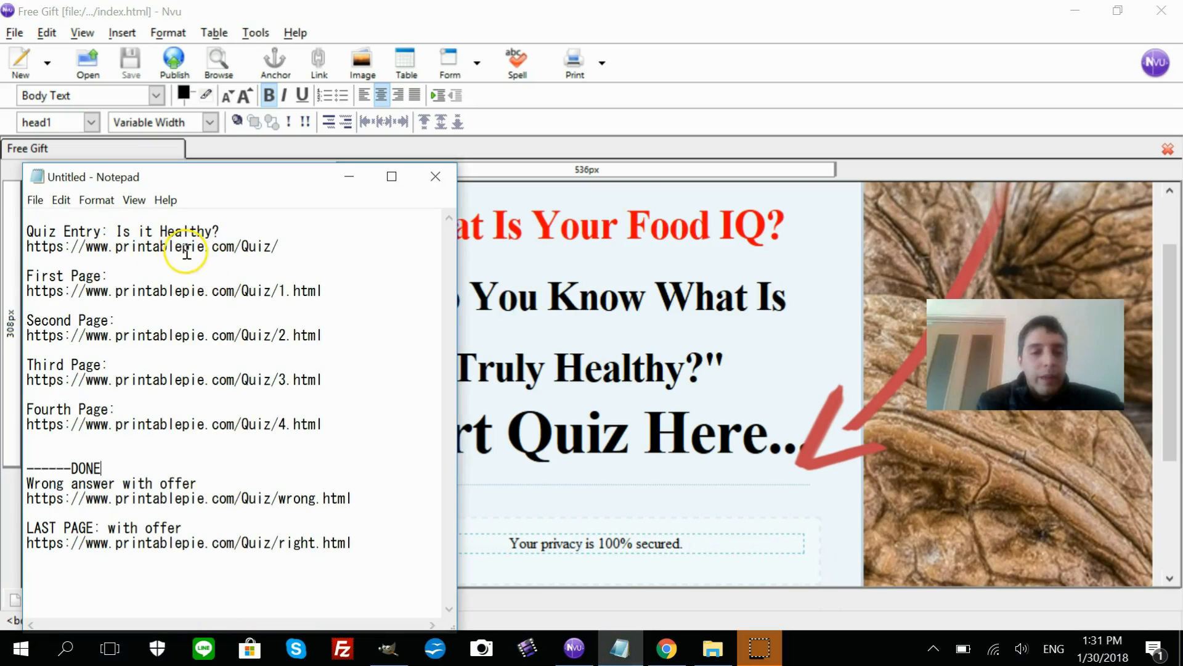
pyautogui.moveTo(59, 292); pyautogui.dragTo(327, 291)
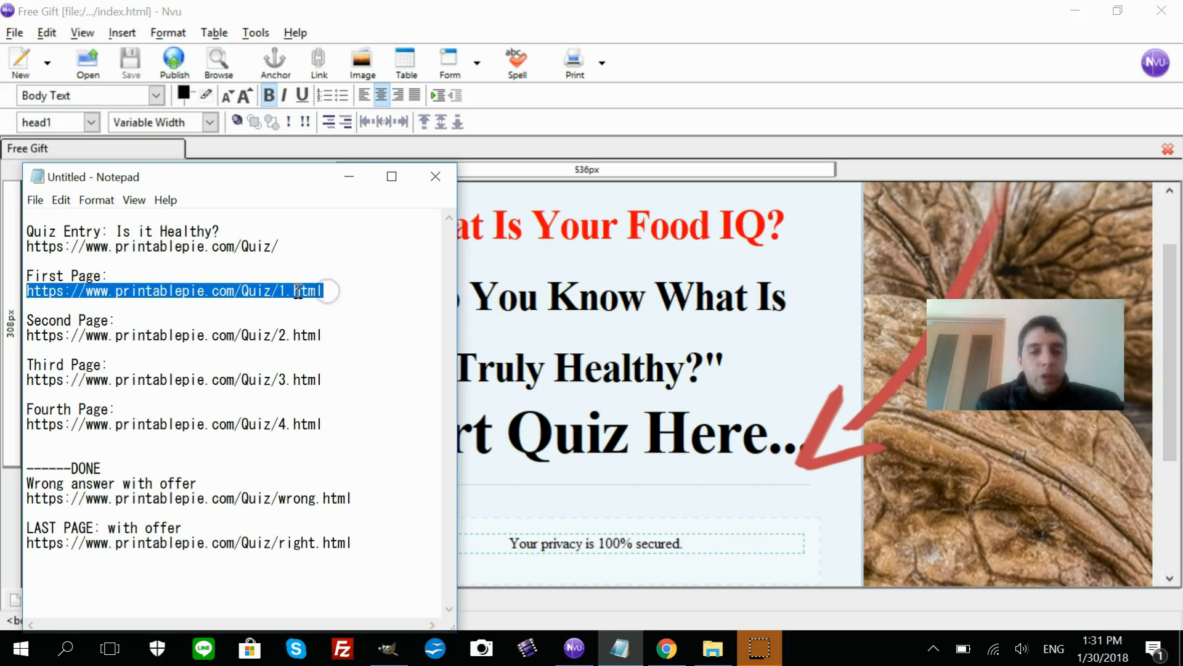
pyautogui.rightClick(297, 291)
pyautogui.click(274, 348)
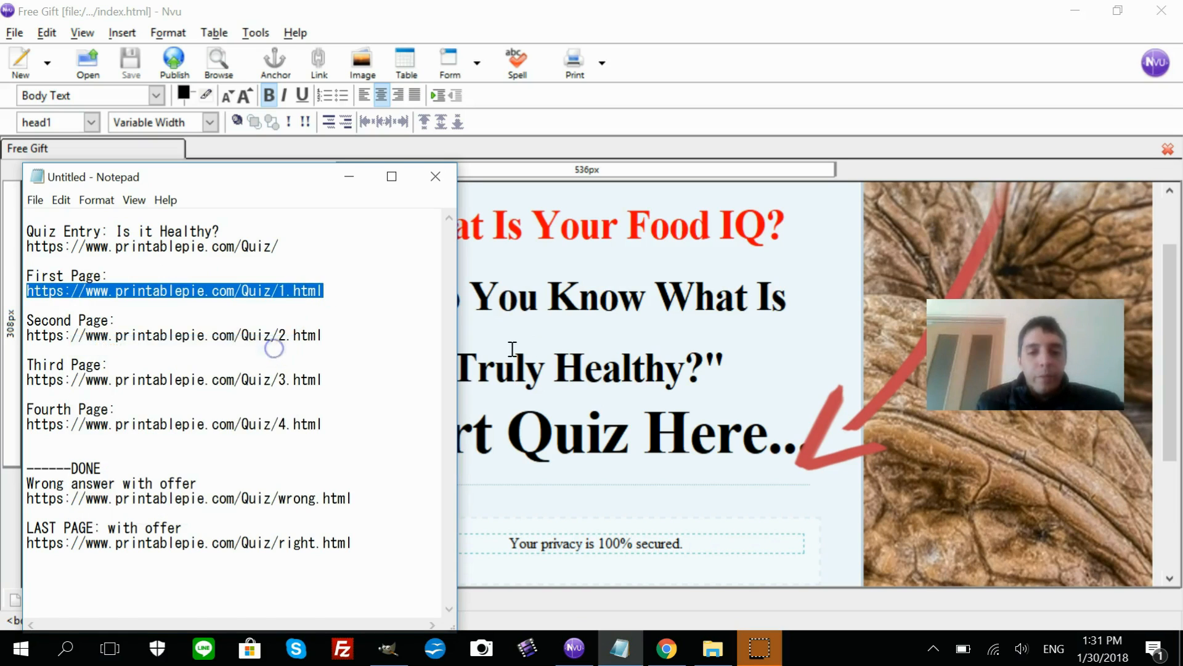
pyautogui.click(583, 354)
pyautogui.moveTo(365, 434); pyautogui.dragTo(800, 450)
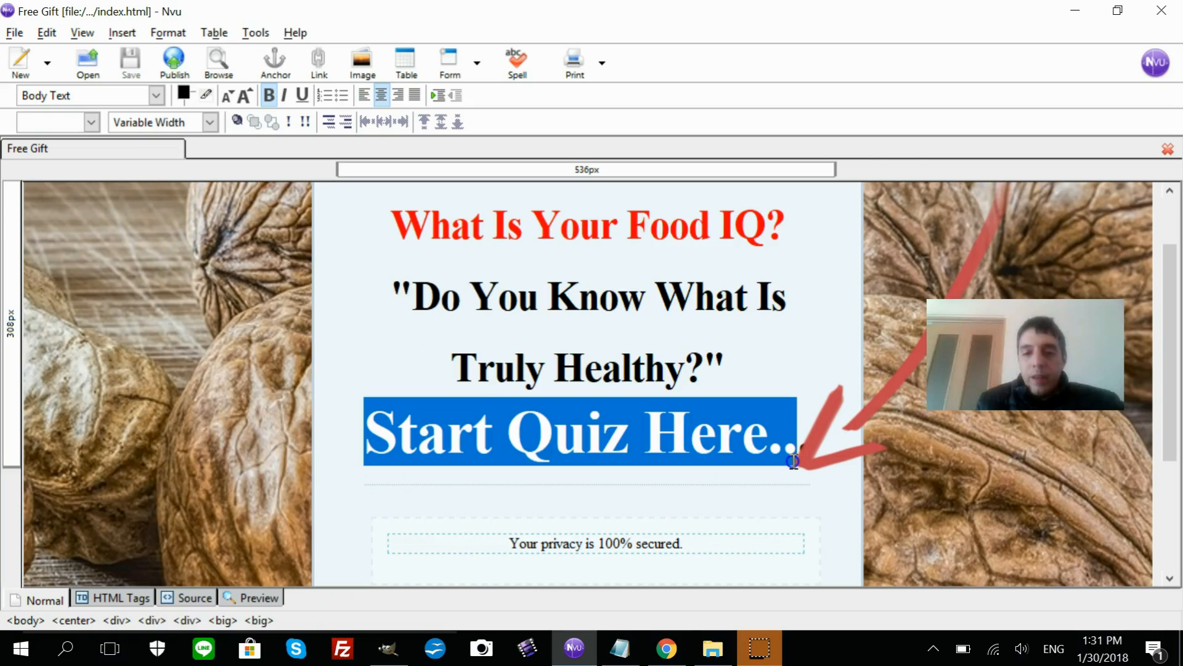
pyautogui.click(312, 77)
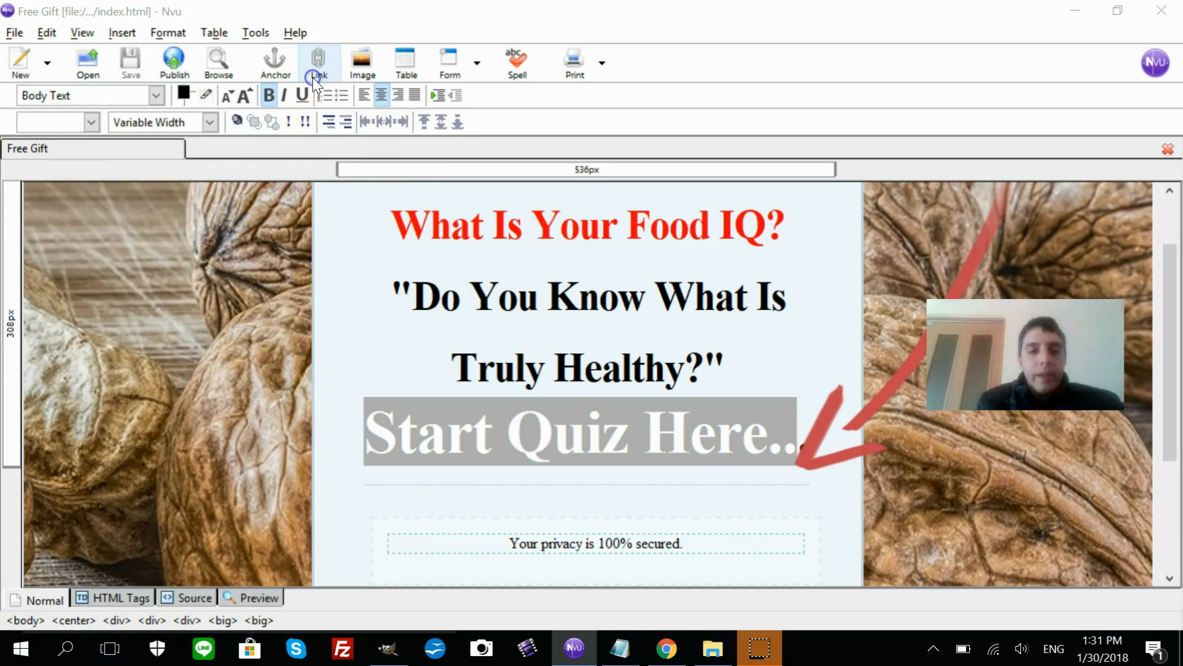
pyautogui.hotkey('ctrl', 'v')
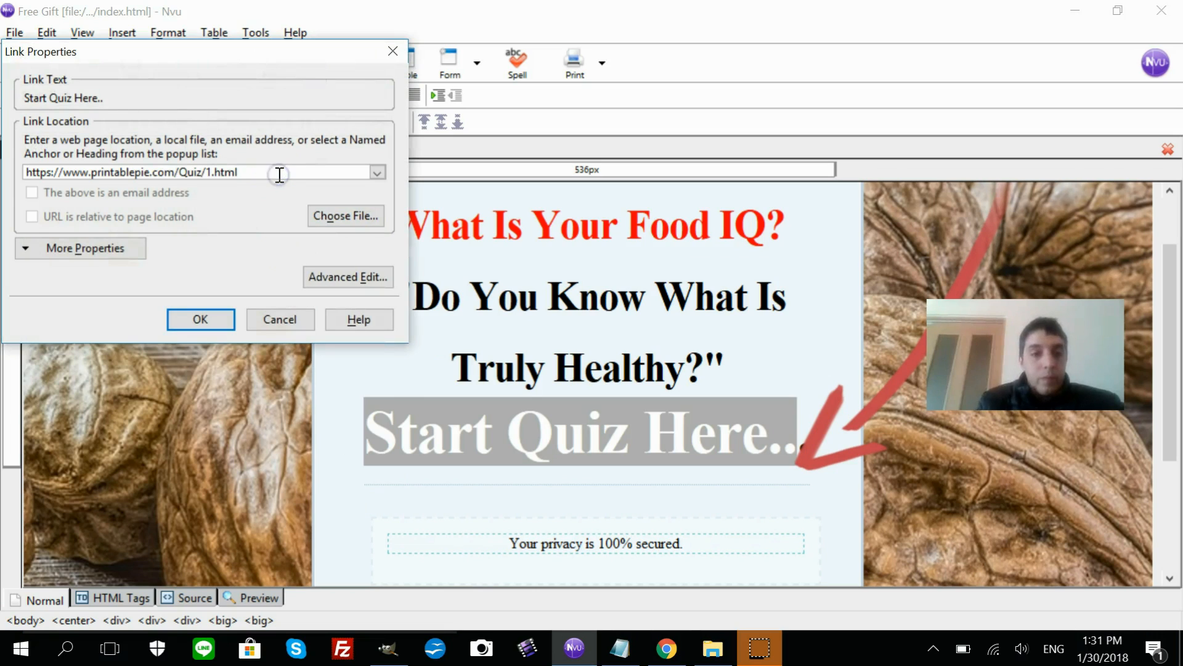
pyautogui.click(210, 322)
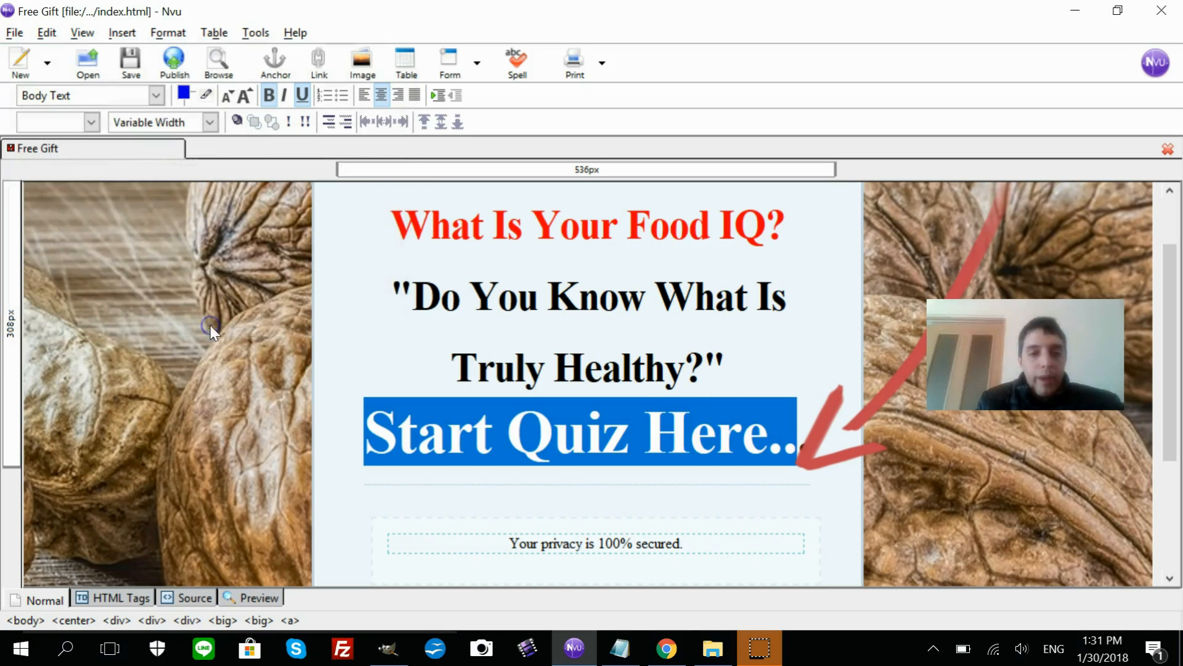
pyautogui.click(722, 384)
# - Fix the end of the "Start Quiz Here..." link so all three dots belong to it, and save the page
pyautogui.click(778, 442)
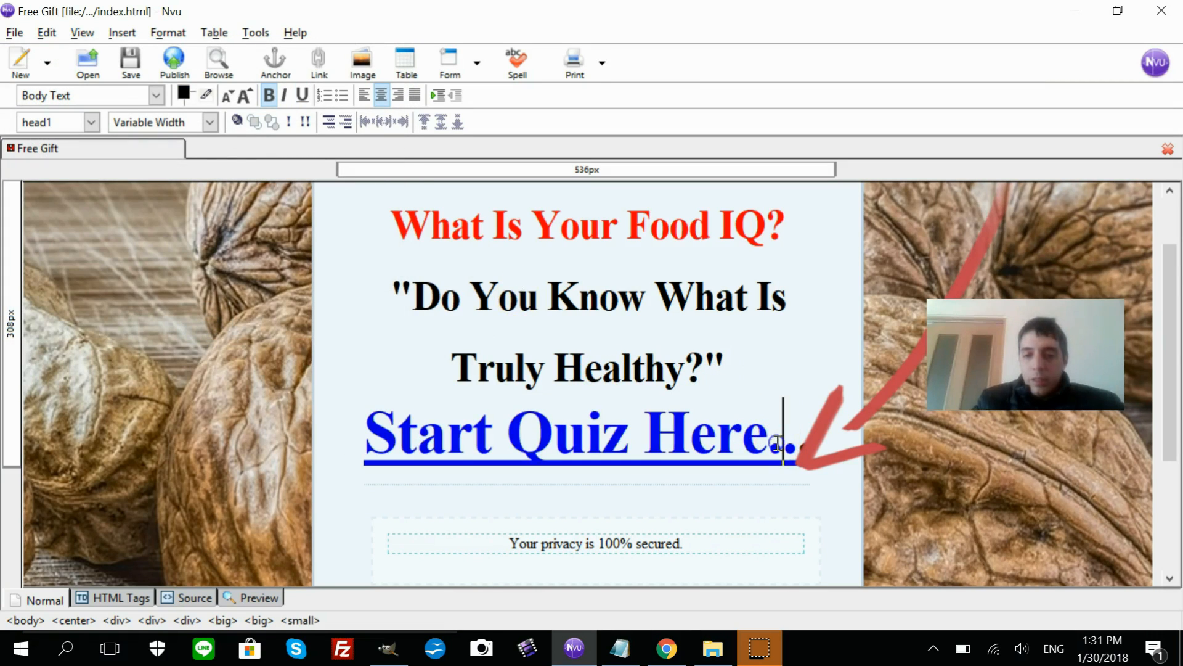
pyautogui.write('..')
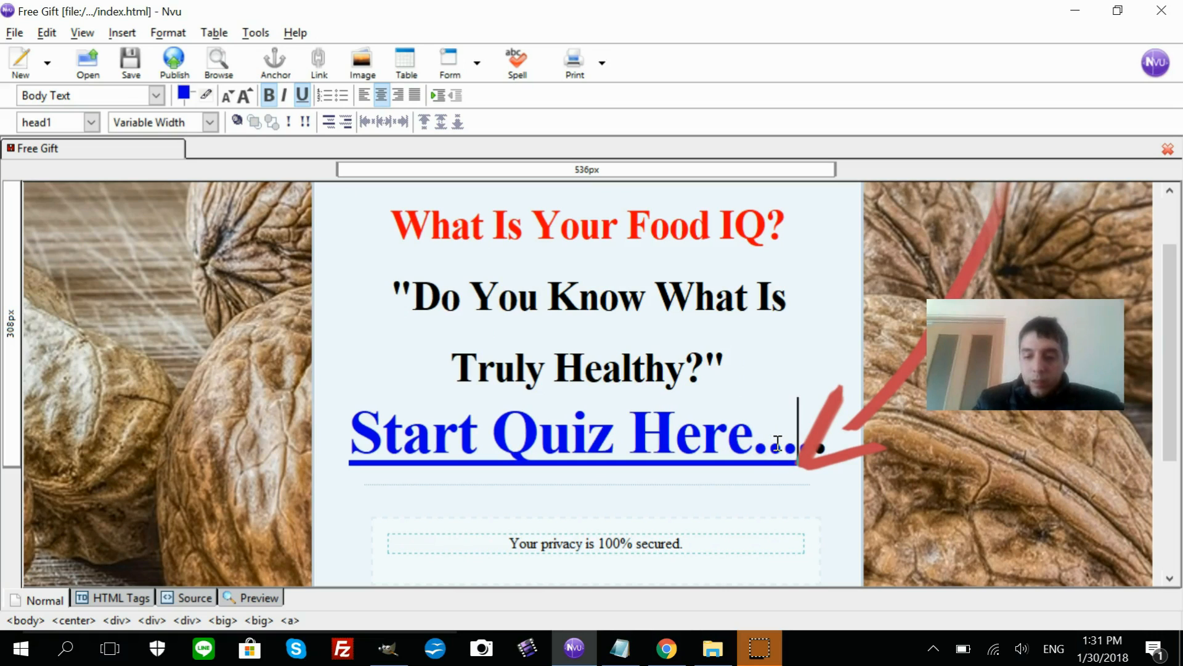
pyautogui.press('BackSpace')
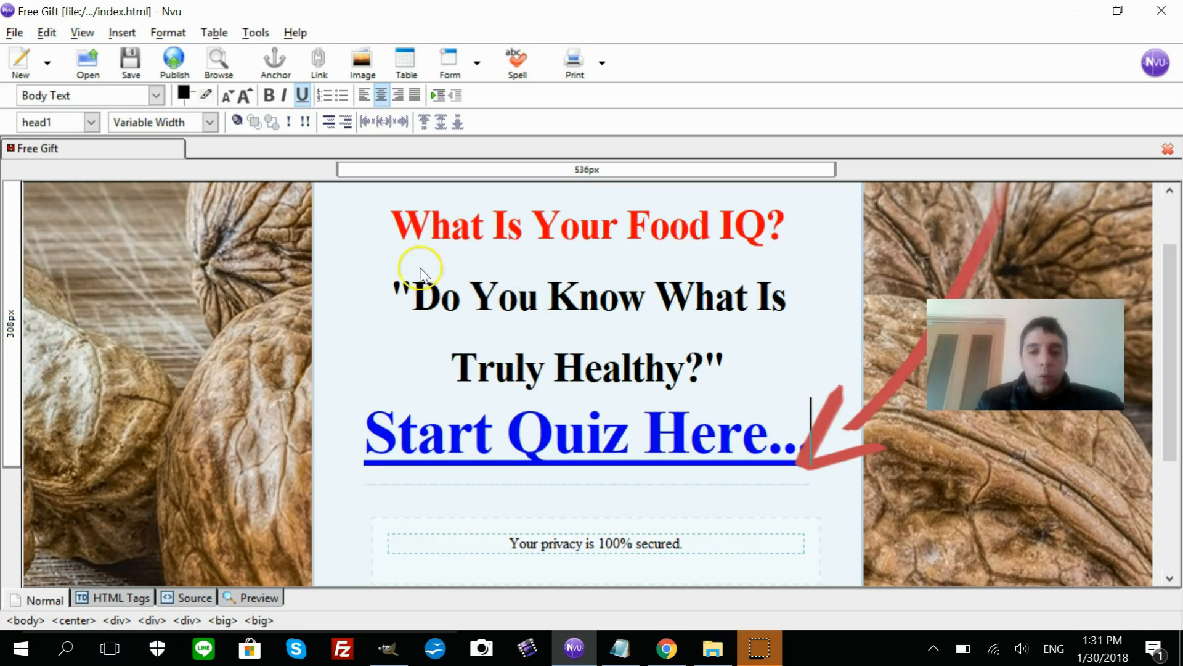
pyautogui.click(15, 33)
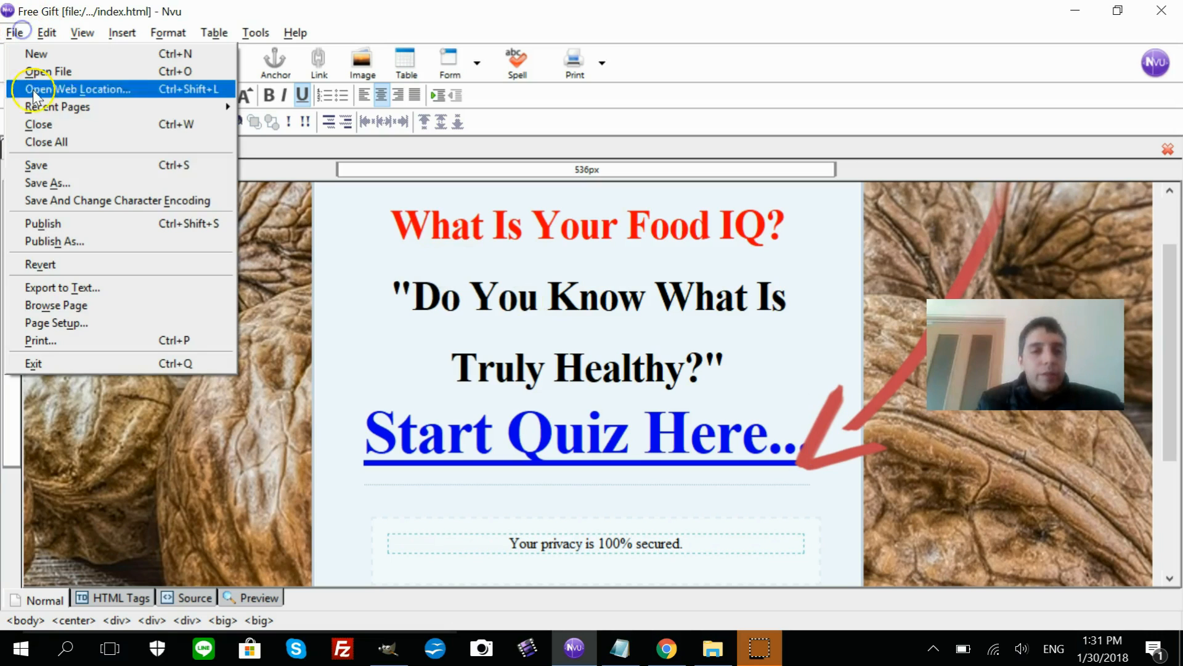
pyautogui.click(56, 167)
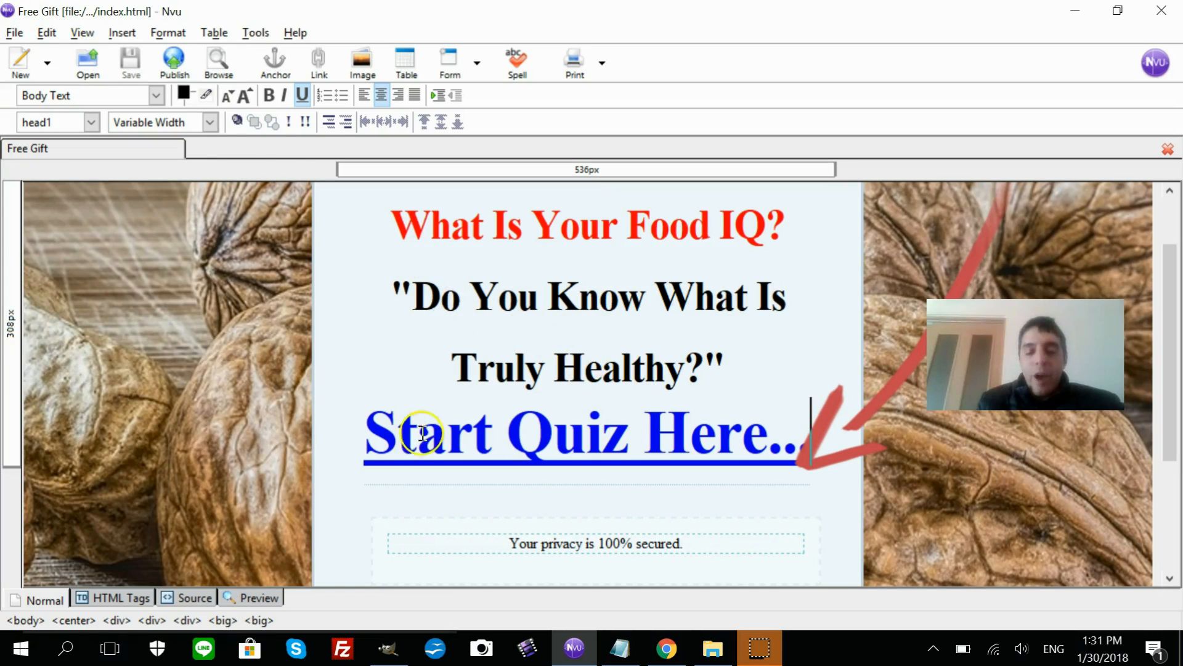
# - Write "DONE" in front of "Quiz Entry" in the Notepad list and move the Notepad window aside
pyautogui.click(621, 655)
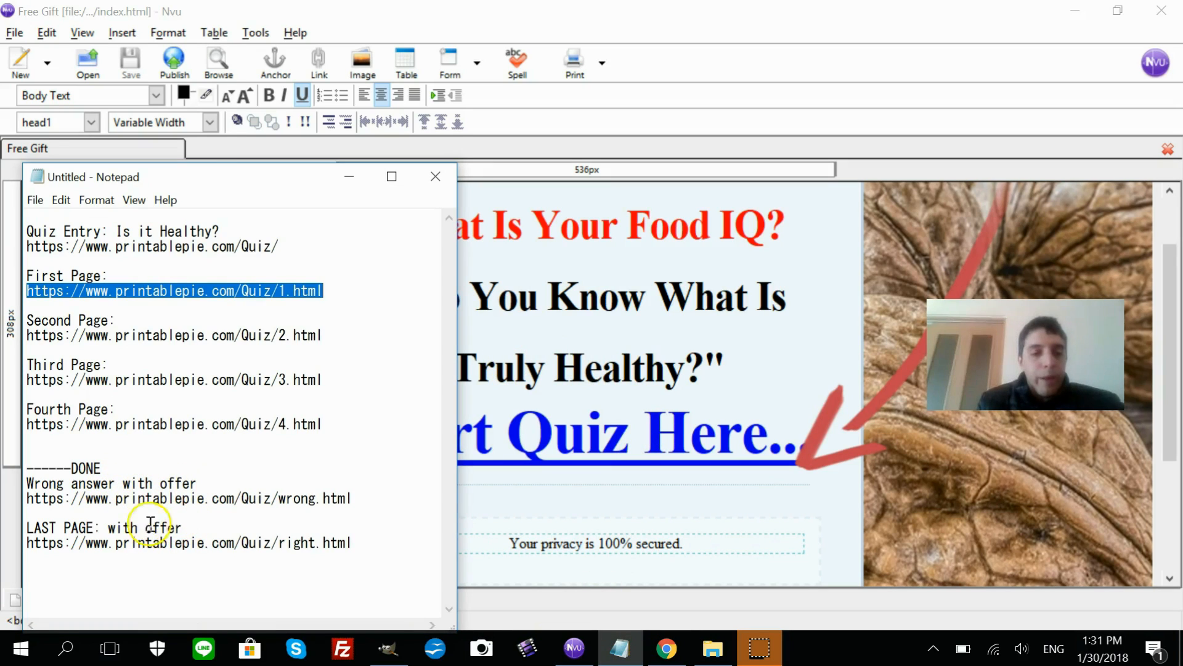
pyautogui.moveTo(245, 180); pyautogui.dragTo(427, 87)
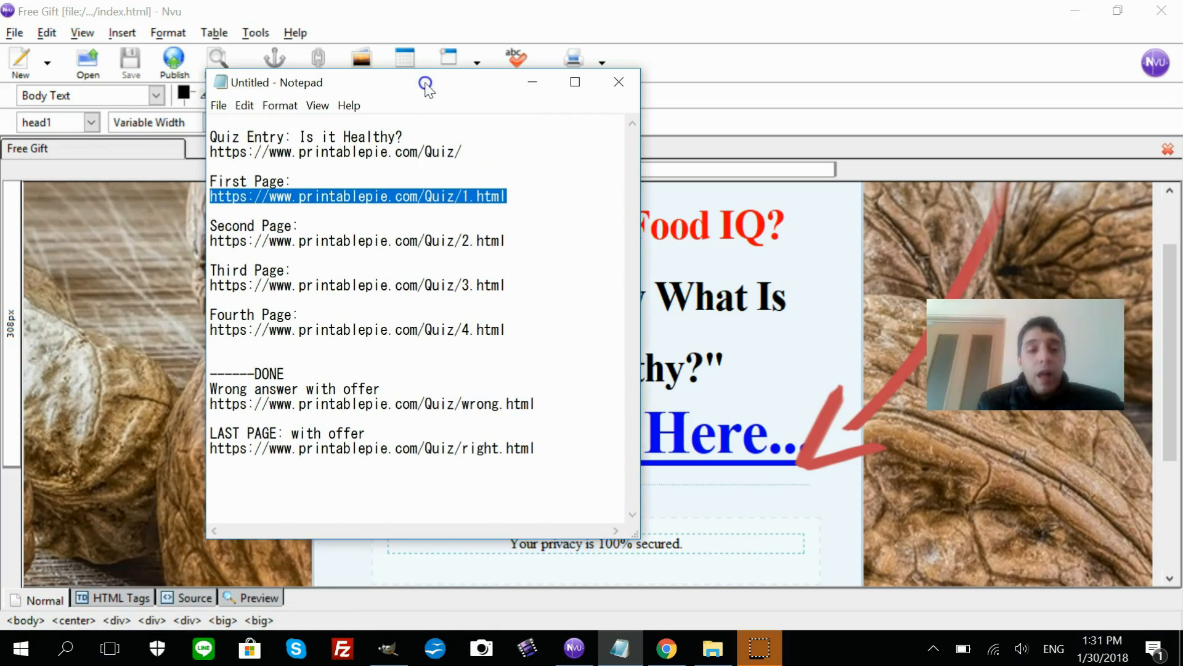
pyautogui.click(211, 138)
pyautogui.write('E')
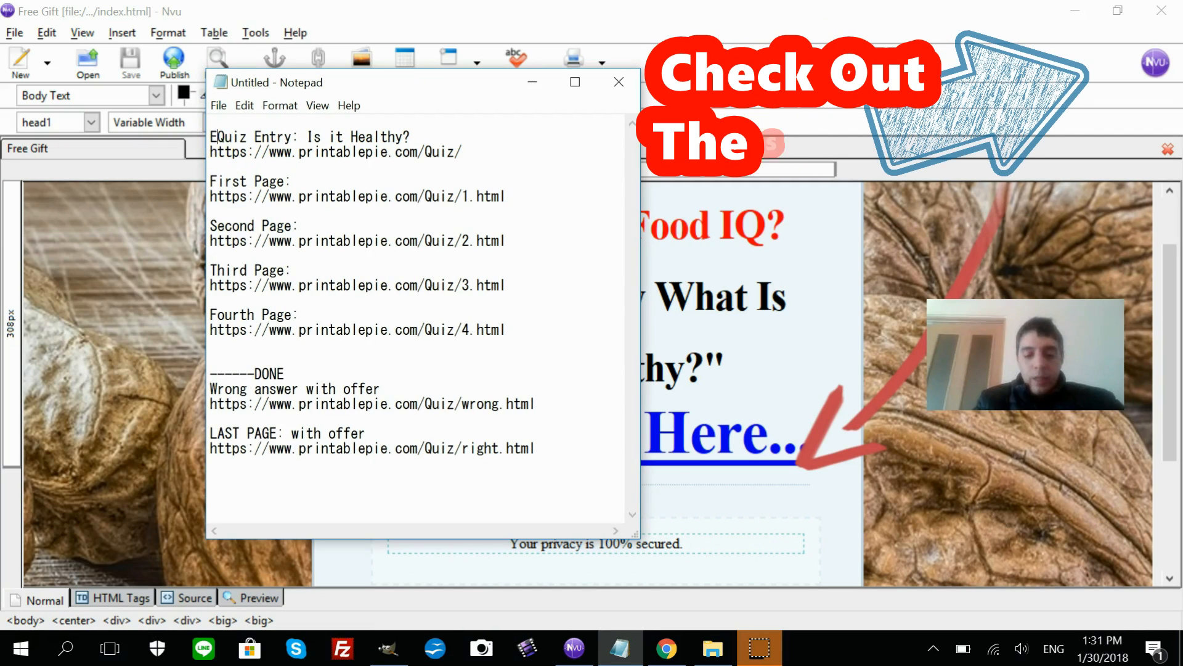
pyautogui.press('BackSpace')
pyautogui.write('DONE')
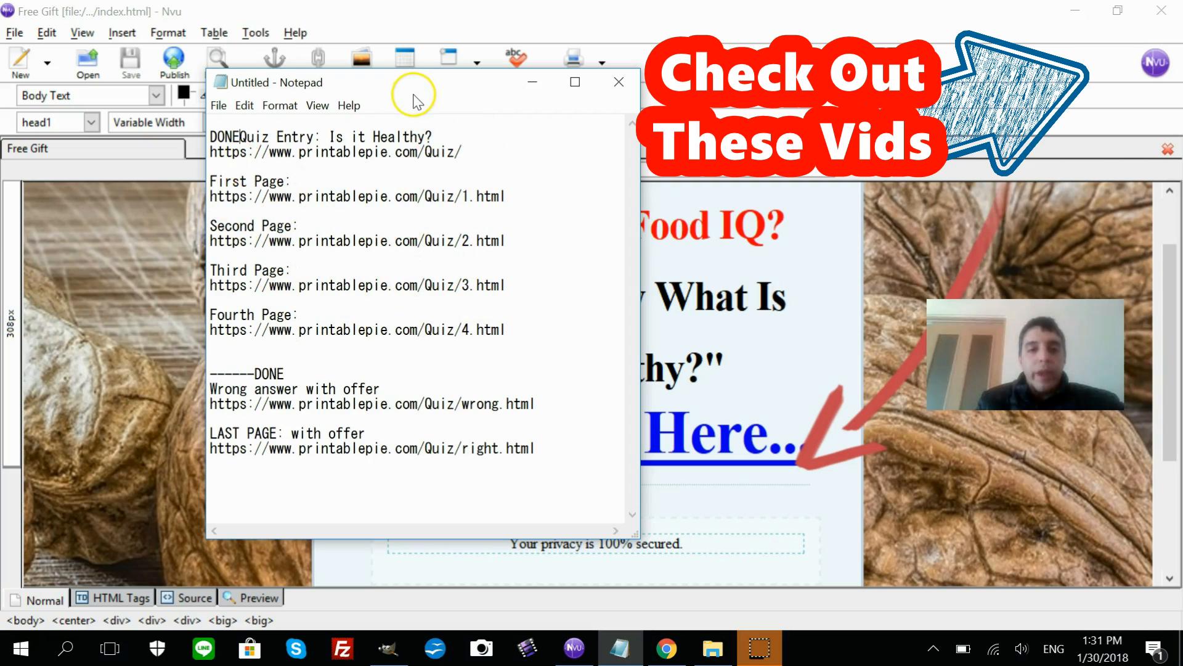
pyautogui.moveTo(417, 86); pyautogui.dragTo(136, 116)
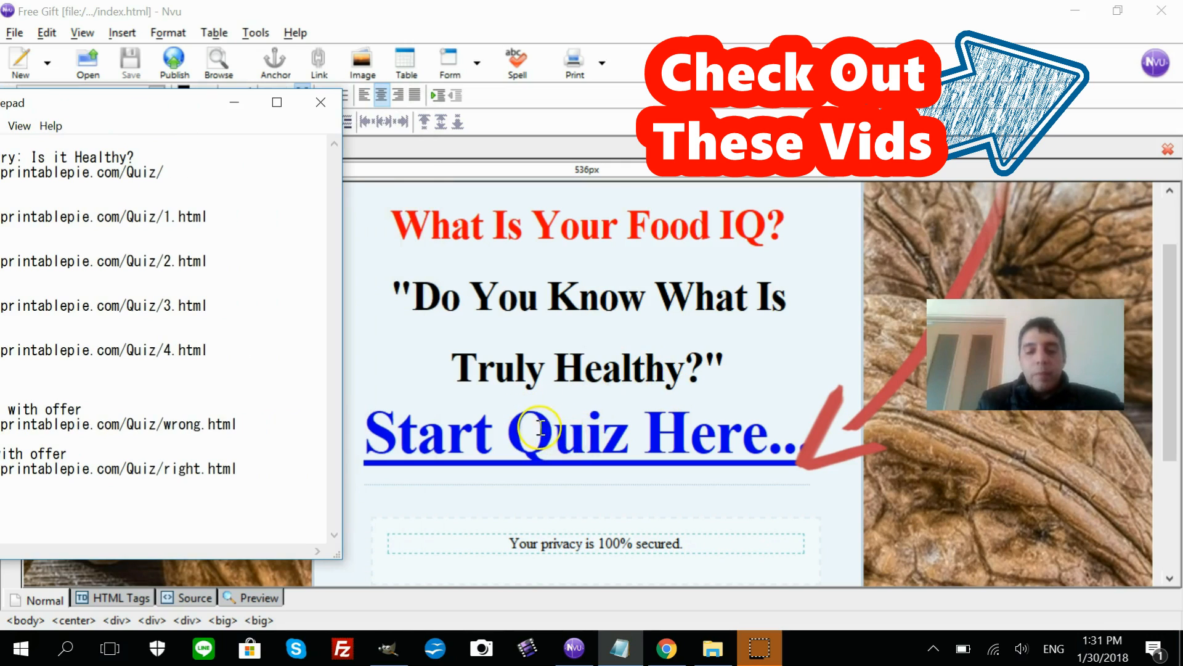
# - Replace the red heading text in Nvu with "Is It Healthy?"
pyautogui.moveTo(404, 220); pyautogui.dragTo(762, 228)
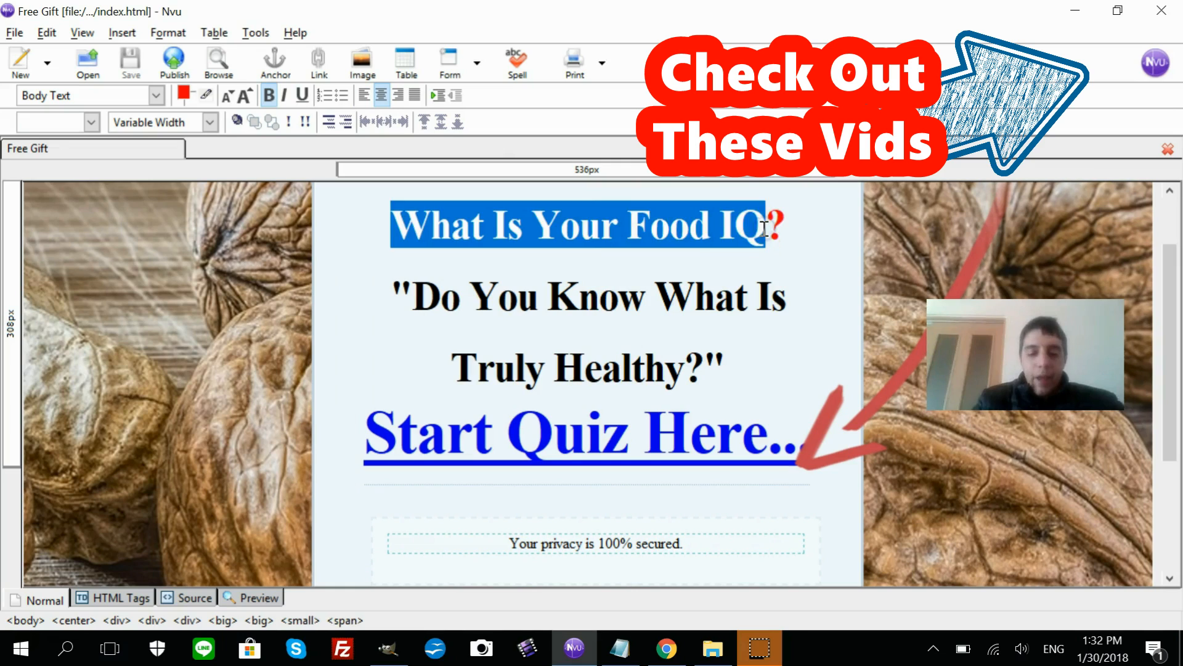
pyautogui.write('Is ')
pyautogui.write('It Healthy?')
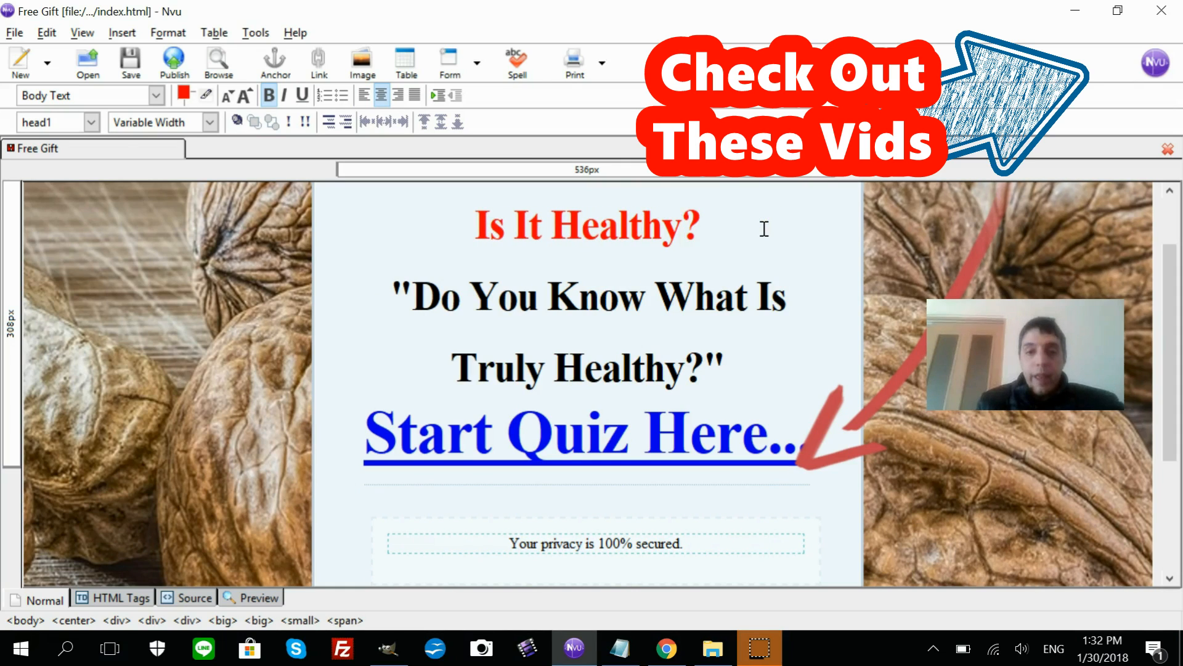
pyautogui.click(694, 270)
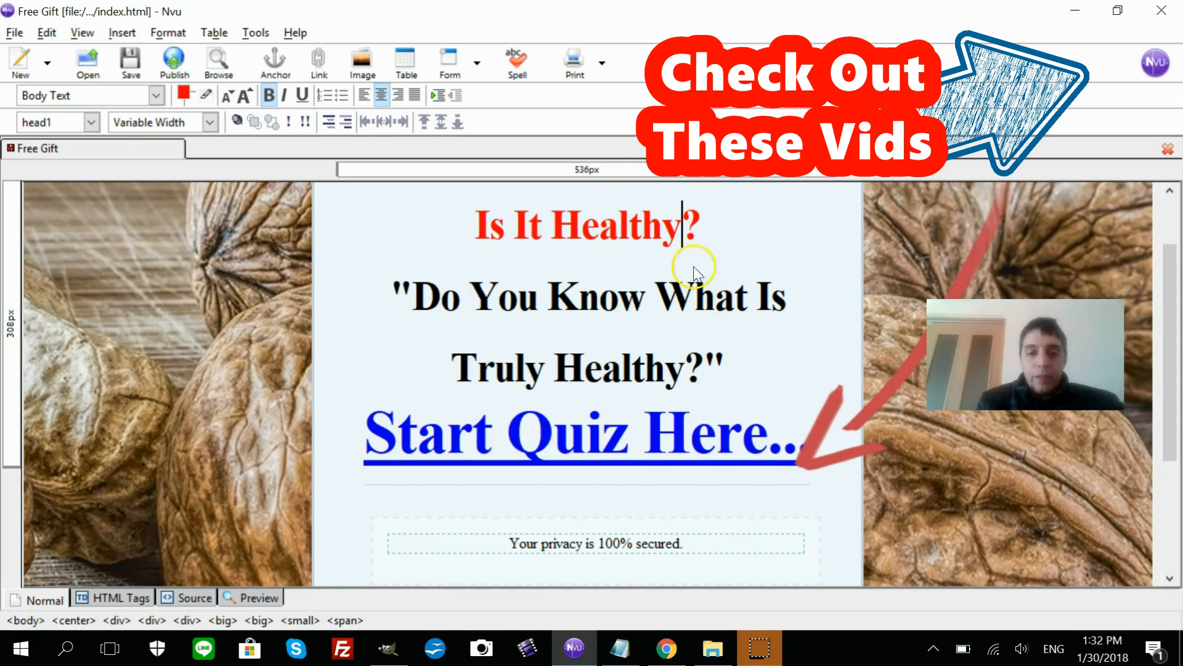
# - Shorten the black line to "Do You Know" by deleting the opening quote and the words after it
pyautogui.click(422, 285)
pyautogui.press('BackSpace')
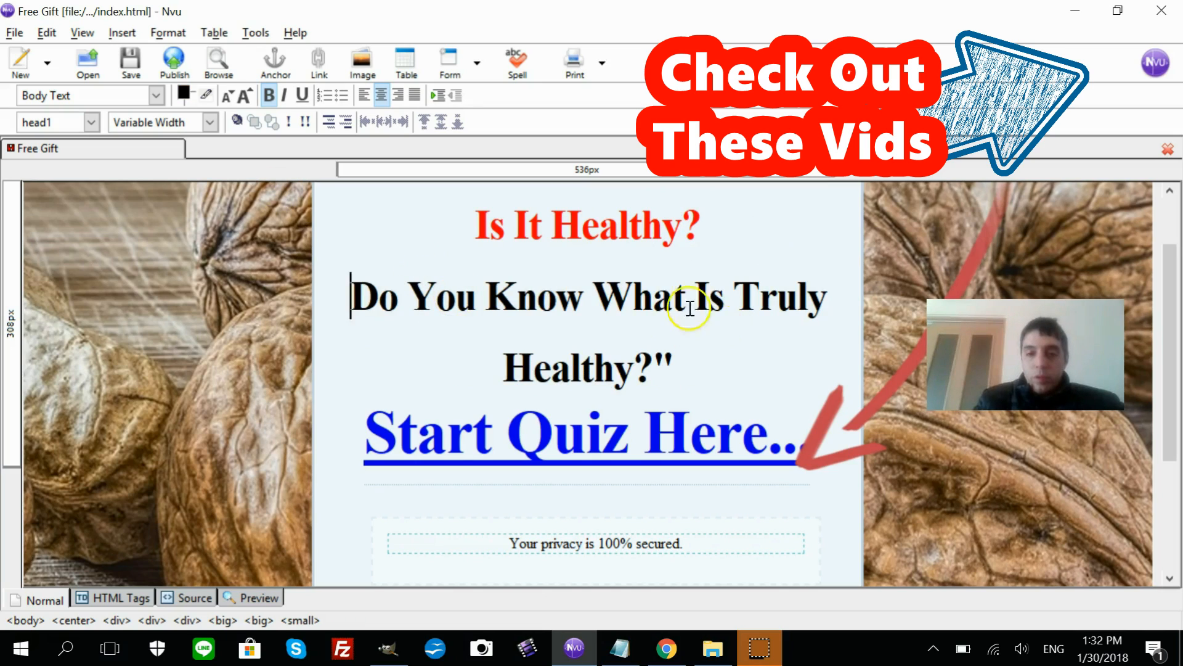
pyautogui.moveTo(593, 295)
pyautogui.mouseDown()
pyautogui.moveTo(607, 290)
pyautogui.moveTo(696, 352)
pyautogui.mouseUp()
pyautogui.press('BackSpace')
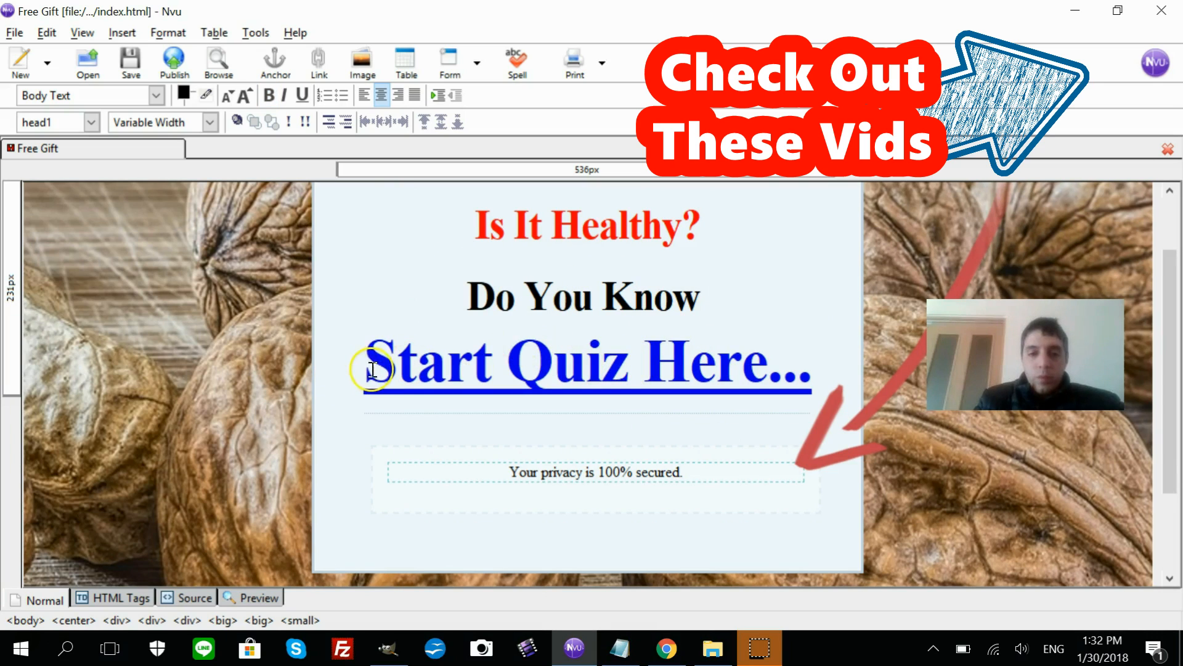
# - Delete the entire "Start Quiz Here..." link, including all its dots, from below the "Do You Know" line
pyautogui.moveTo(366, 369)
pyautogui.mouseDown()
pyautogui.moveTo(843, 355)
pyautogui.moveTo(811, 383)
pyautogui.mouseUp()
pyautogui.click(825, 361)
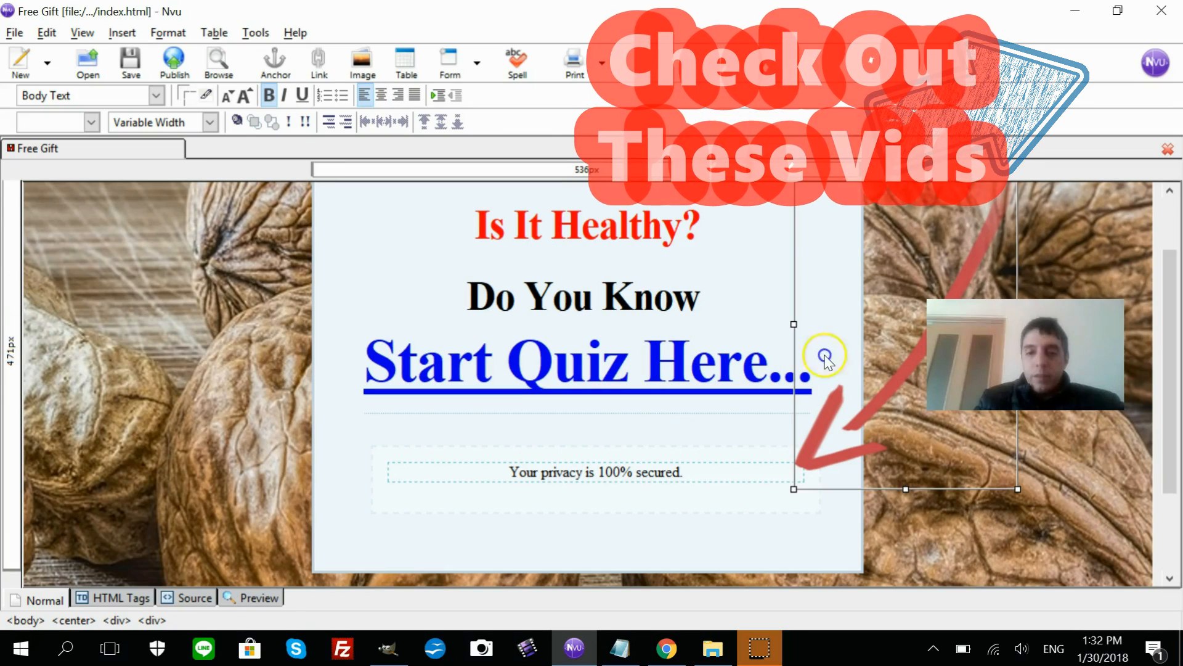
pyautogui.click(736, 353)
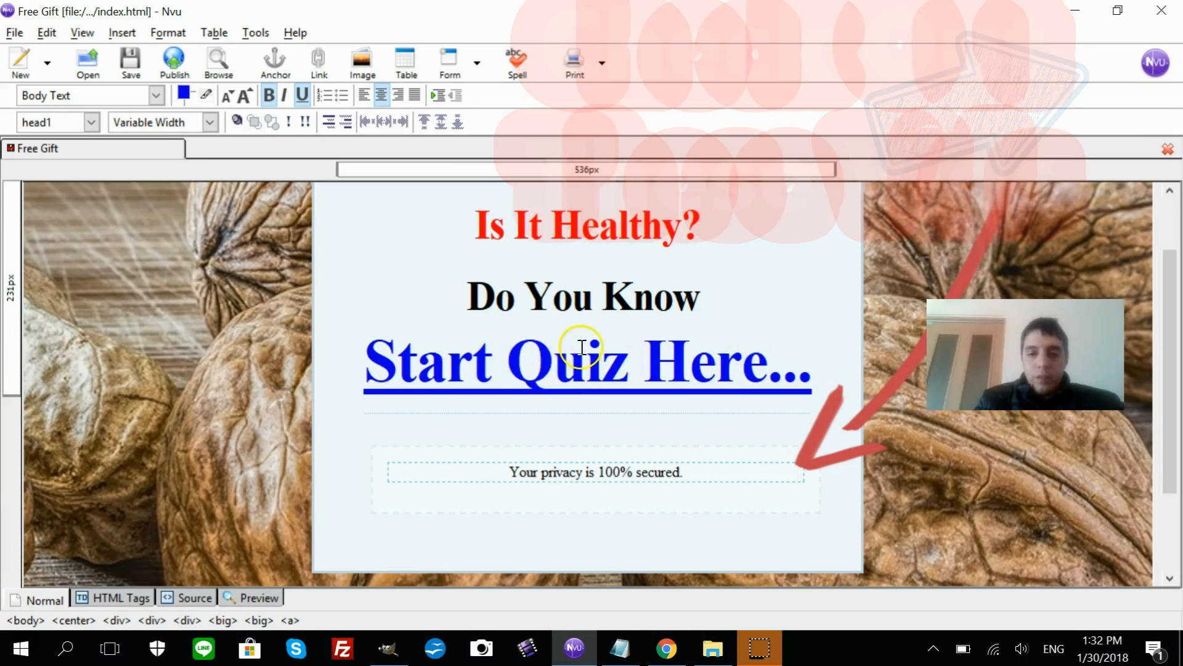
pyautogui.moveTo(365, 360); pyautogui.dragTo(783, 392)
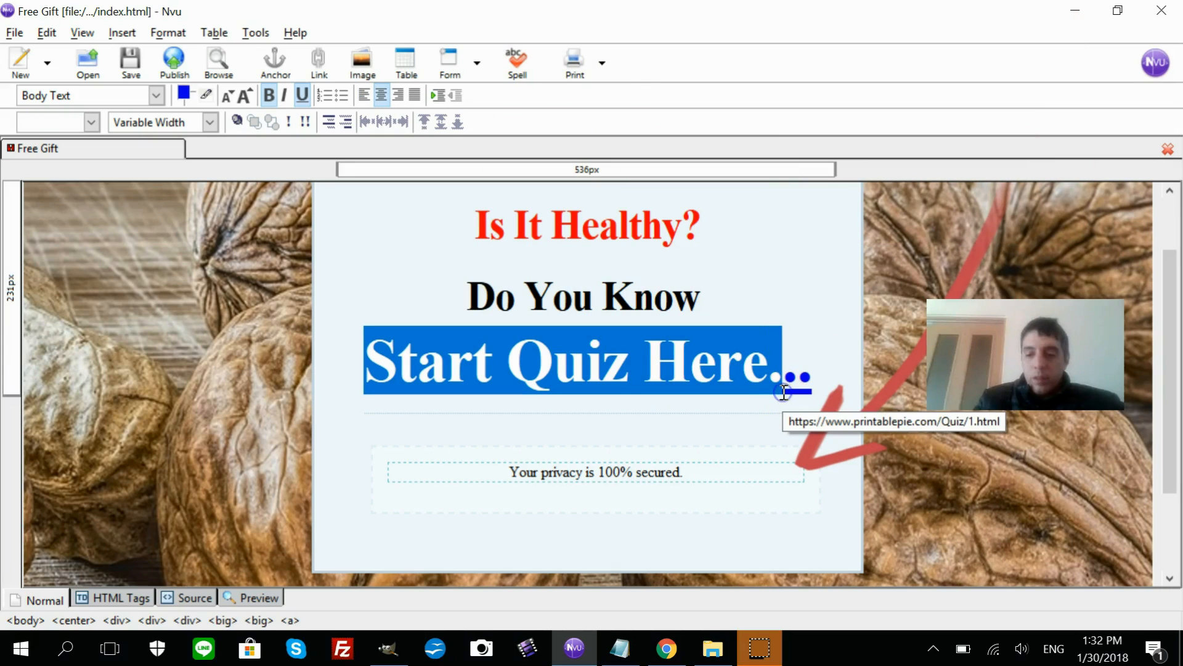
pyautogui.press('Delete')
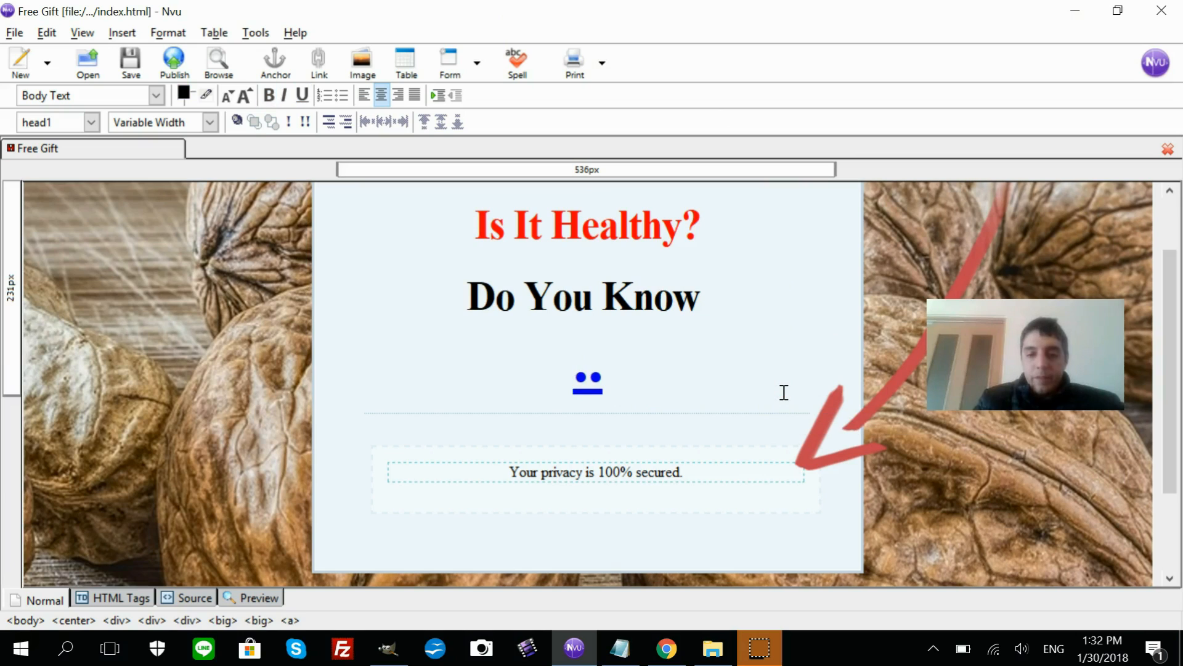
pyautogui.press('Delete')
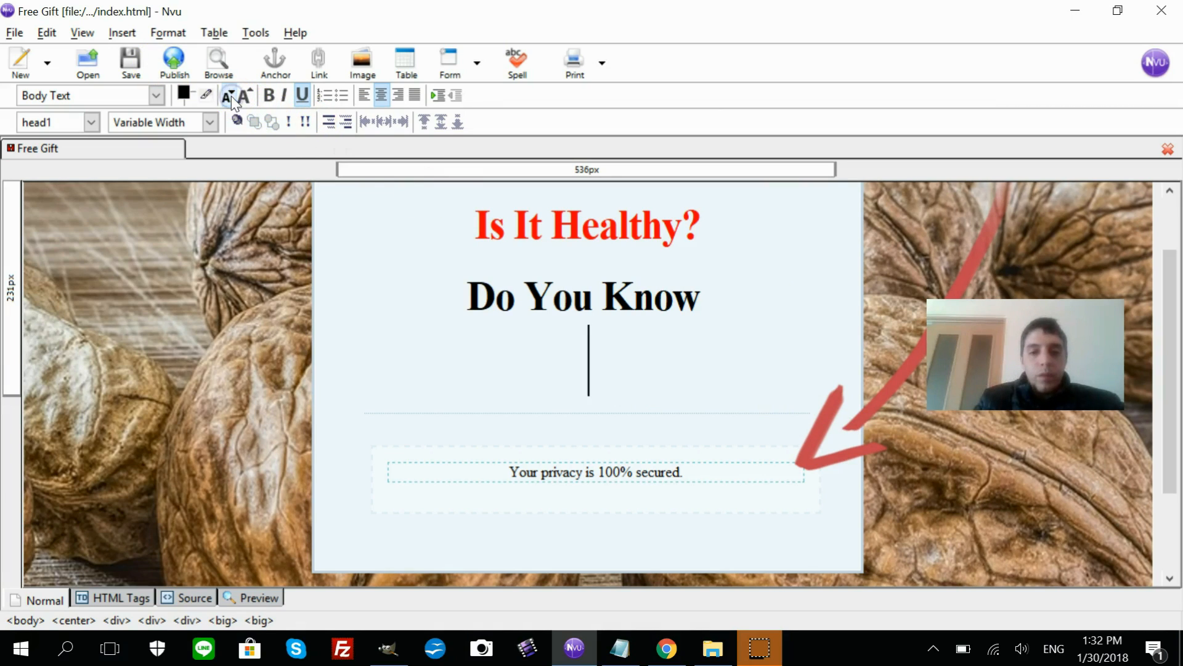
# - Add the widely spaced answer line "YES OR NO" below "Do You Know" and remove the extra blank line beneath it
pyautogui.click(717, 317)
pyautogui.press('Return')
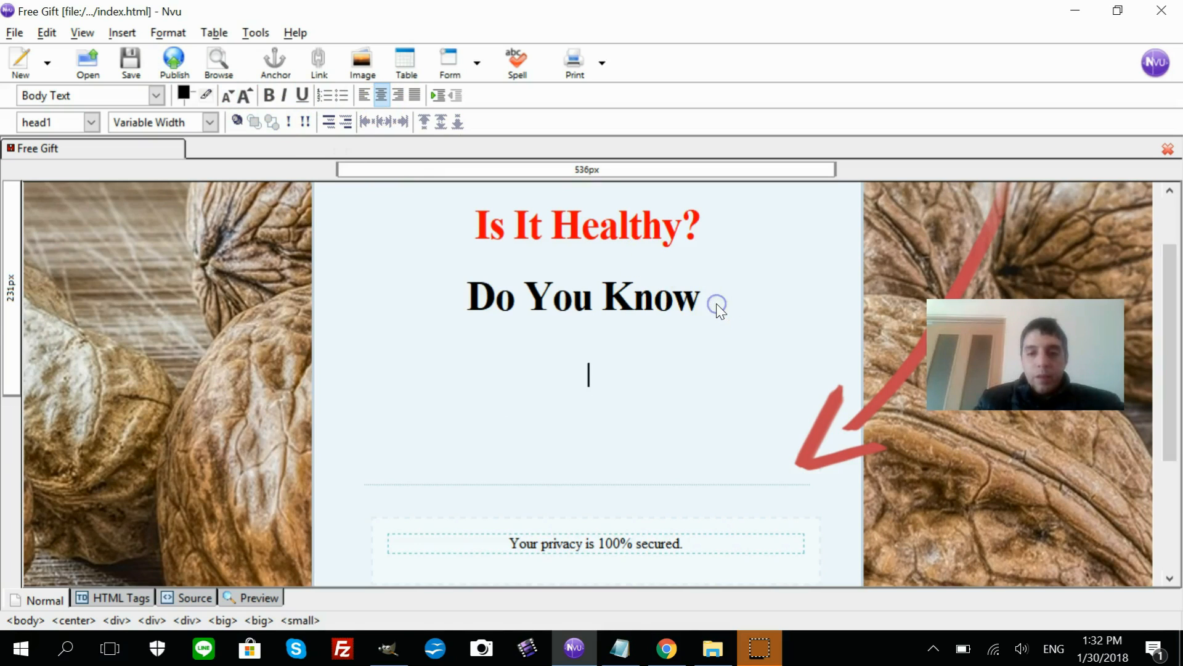
pyautogui.write('YES')
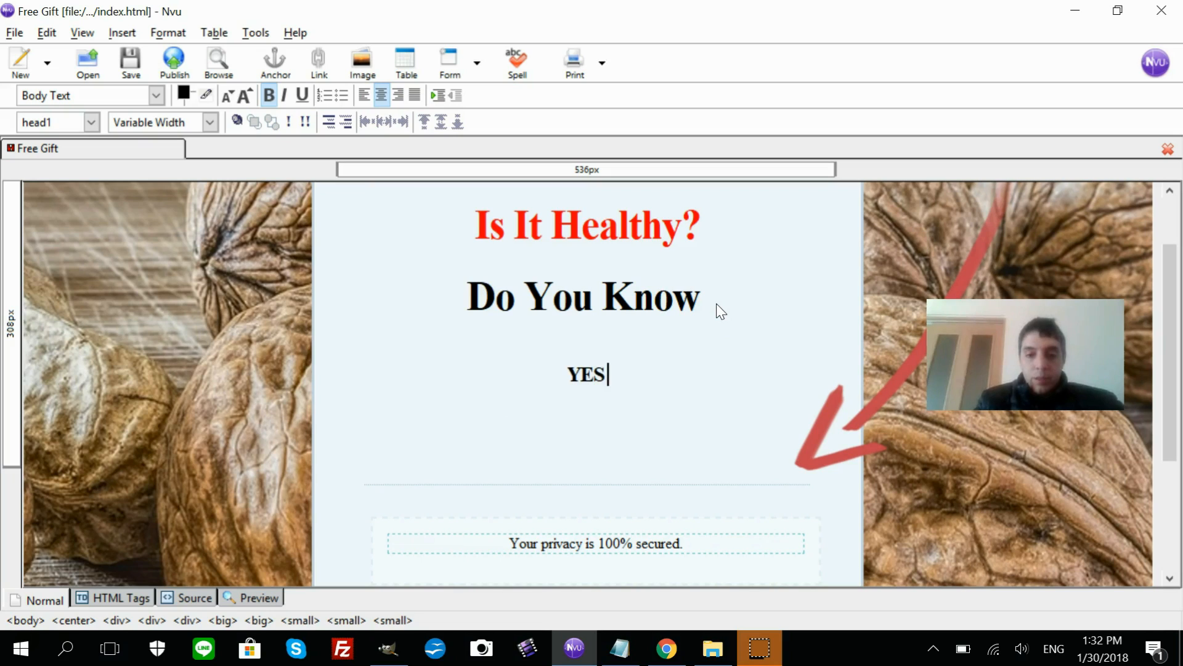
pyautogui.write('    O')
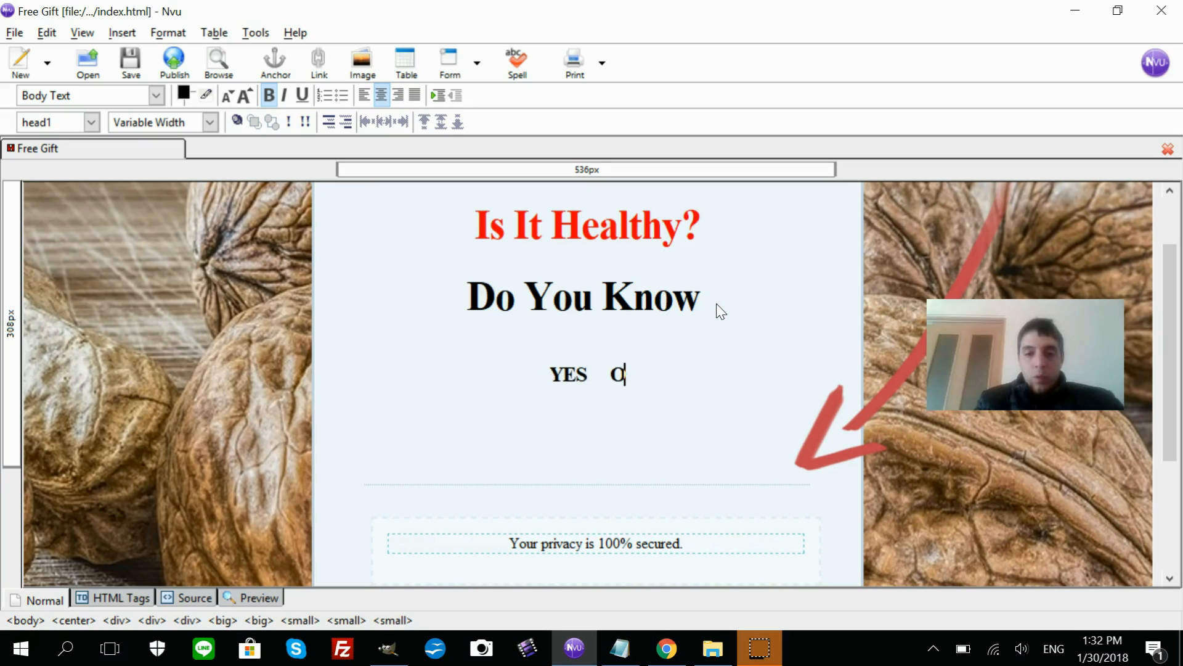
pyautogui.write('R   NO')
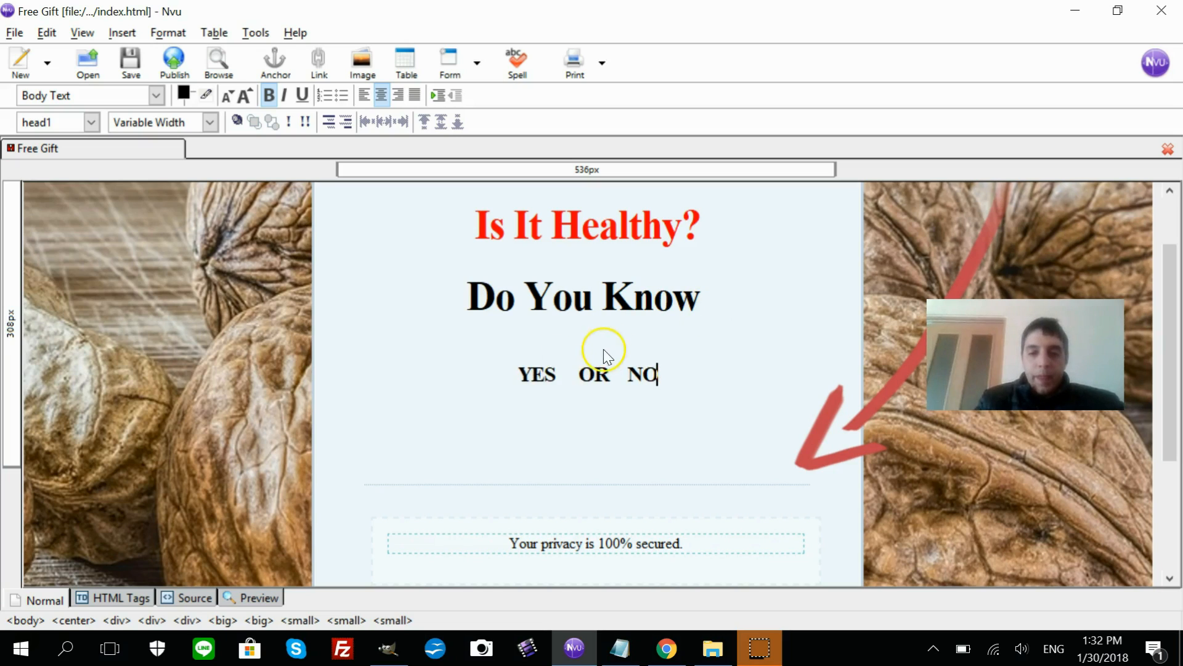
pyautogui.press('Delete')
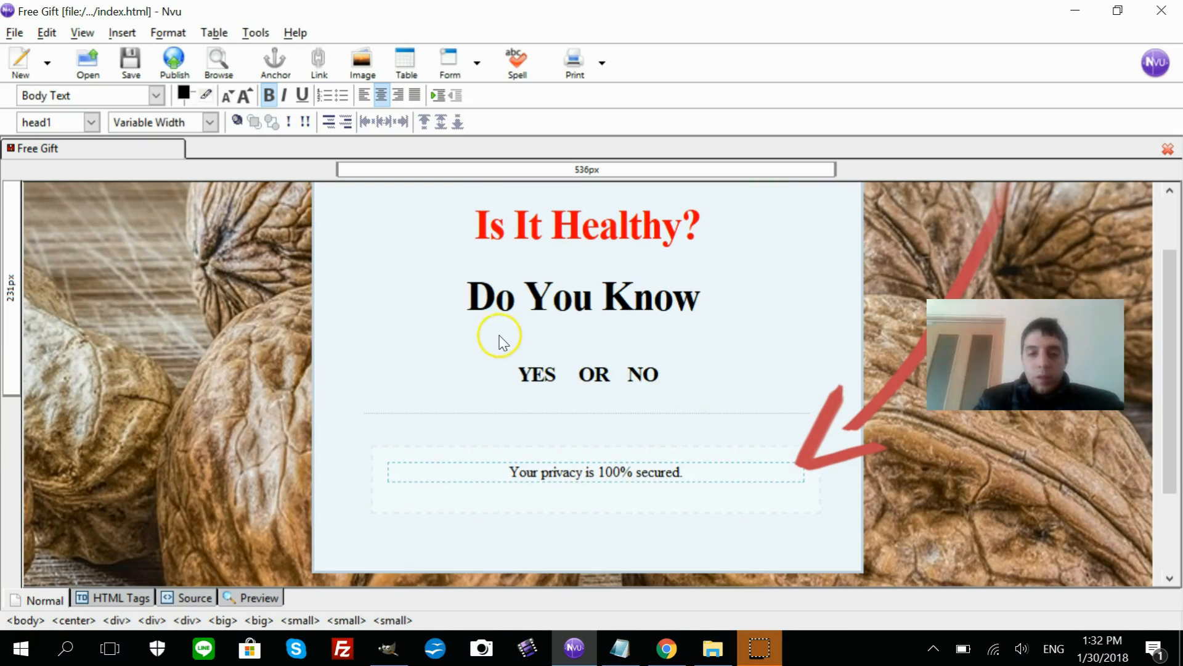
# - Enlarge the "YES OR NO" line by three font size steps
pyautogui.moveTo(510, 368); pyautogui.dragTo(668, 363)
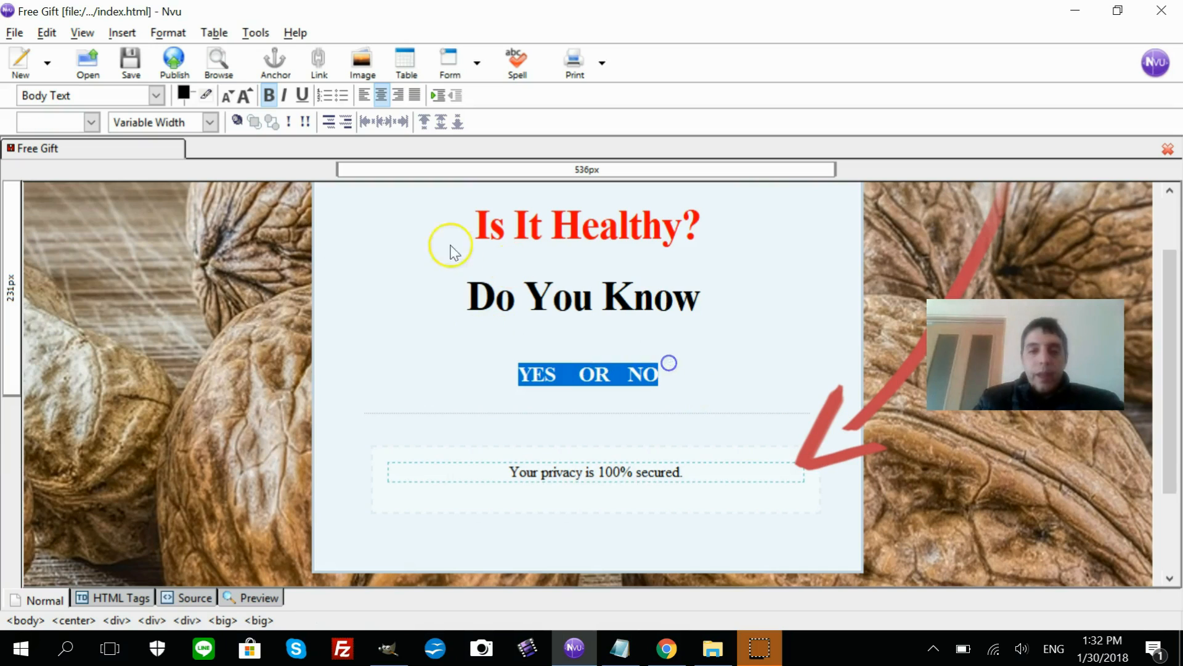
pyautogui.click(245, 95)
pyautogui.click(247, 95)
pyautogui.click(247, 95)
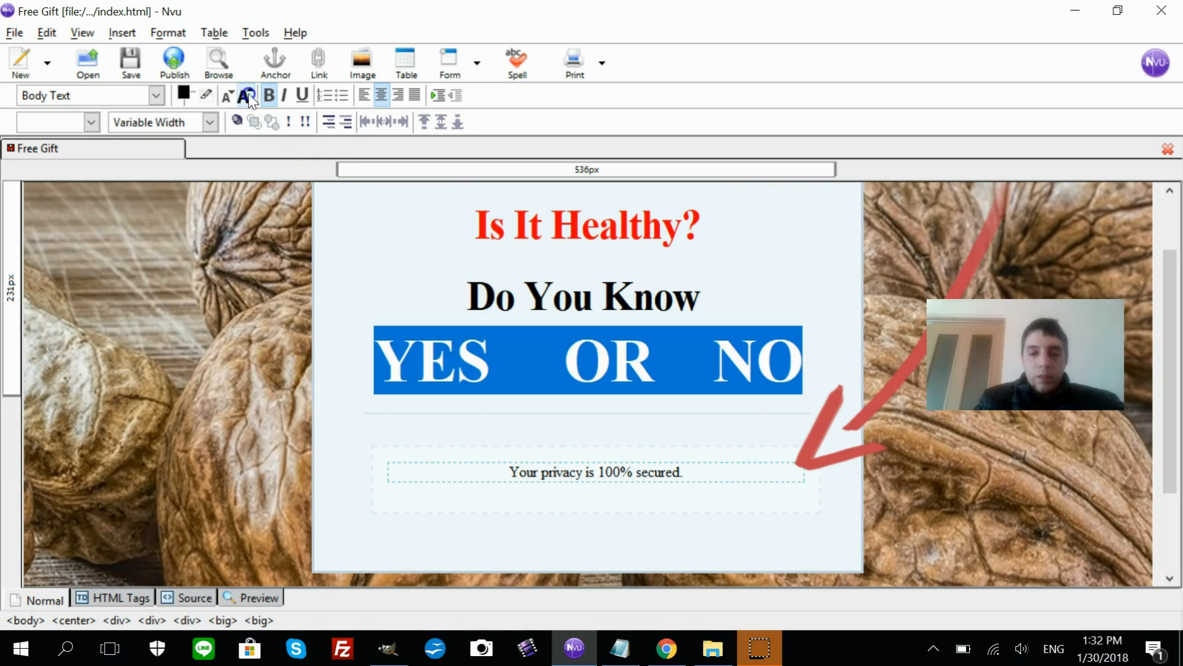
# - Replace the "Do You Know" line with "Coke Cola"
pyautogui.click(595, 278)
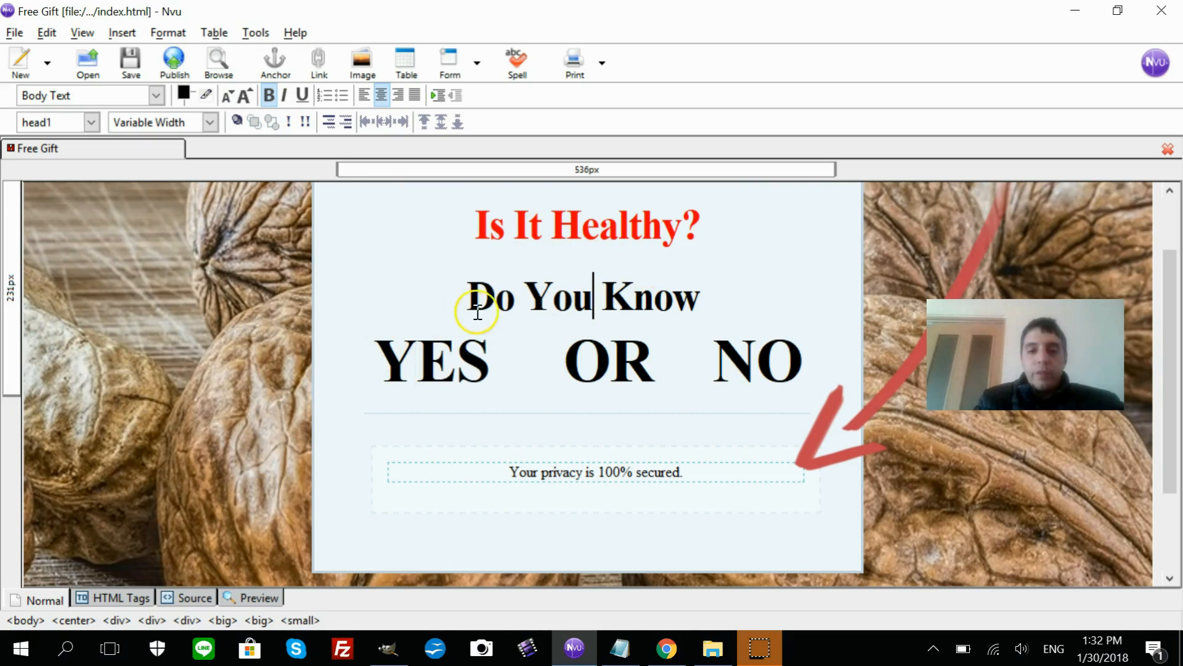
pyautogui.moveTo(465, 306); pyautogui.dragTo(715, 302)
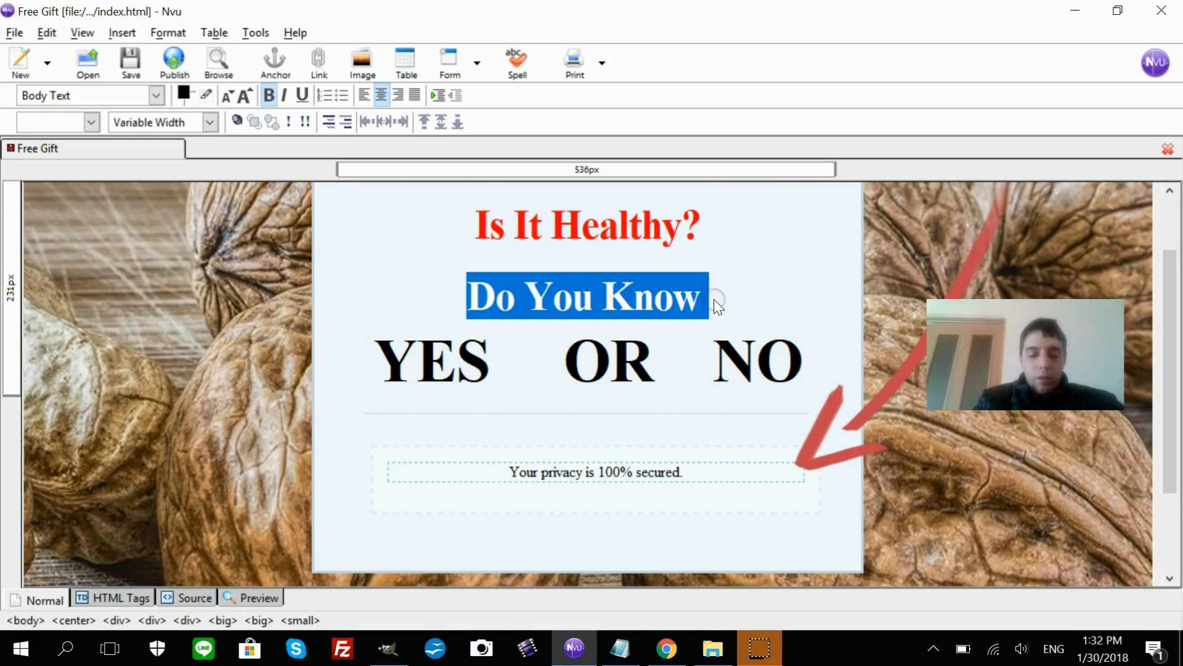
pyautogui.press('BackSpace')
pyautogui.write('Cok')
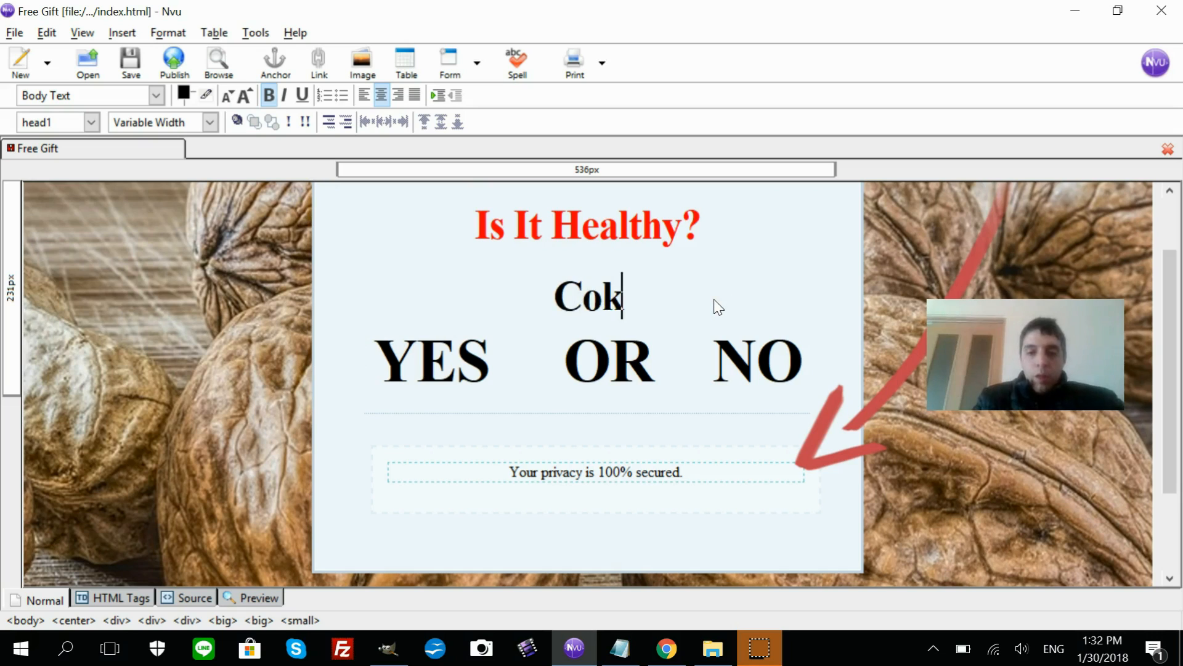
pyautogui.write('e Cola')
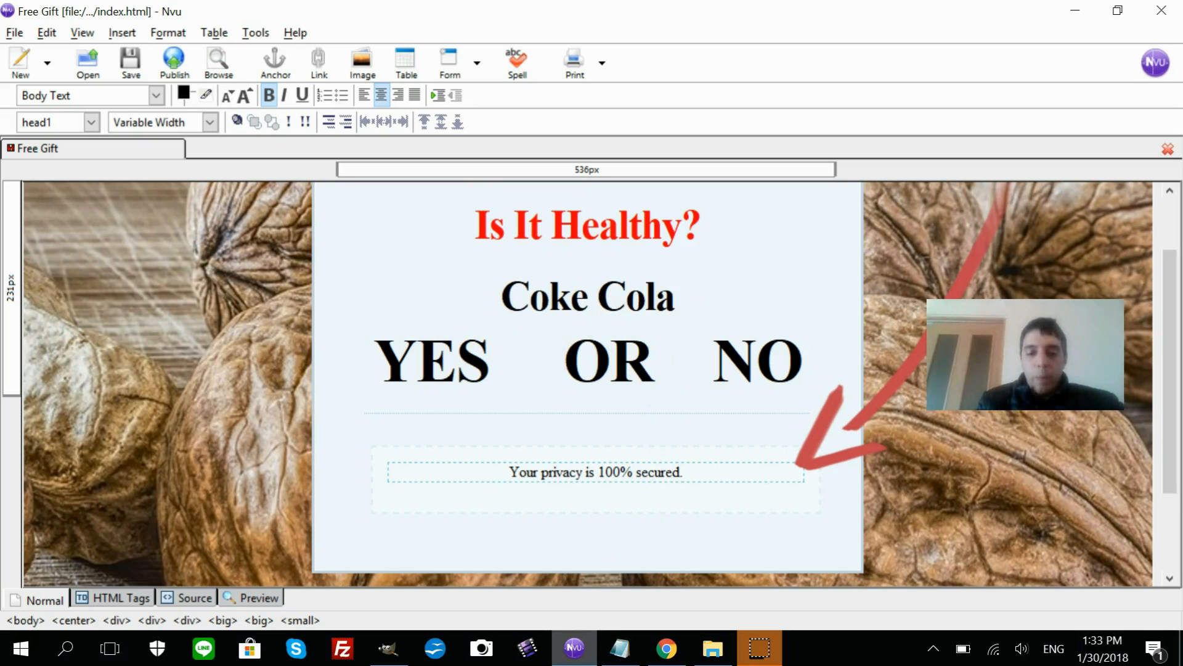
pyautogui.click(618, 645)
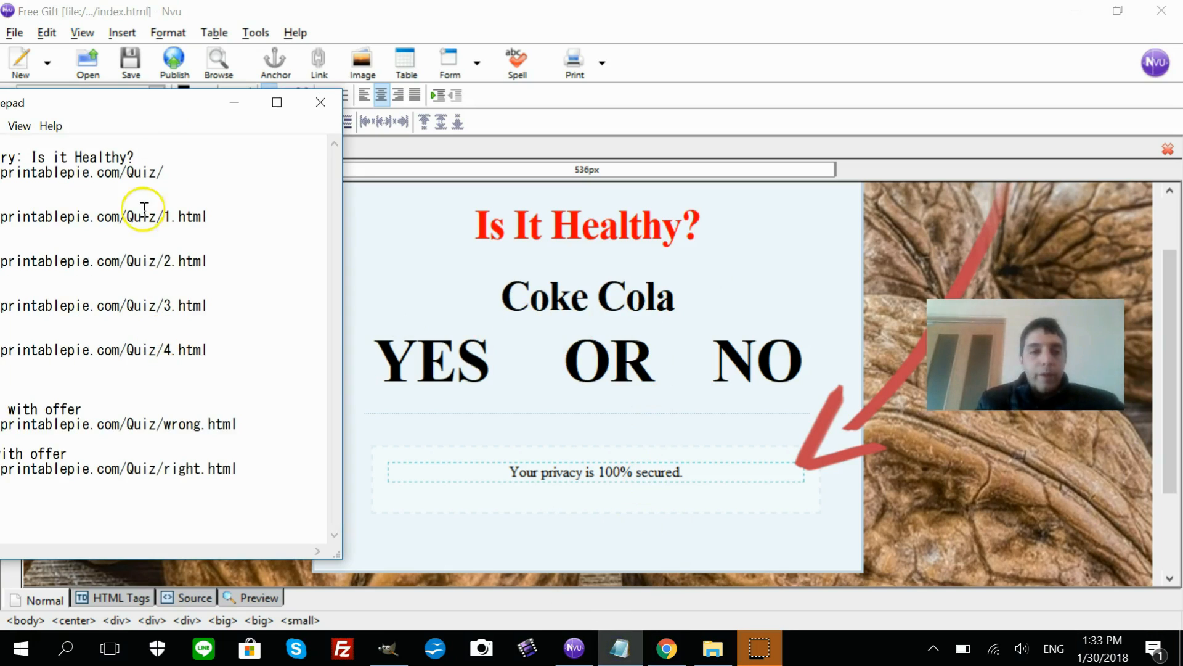
pyautogui.moveTo(152, 115); pyautogui.dragTo(313, 80)
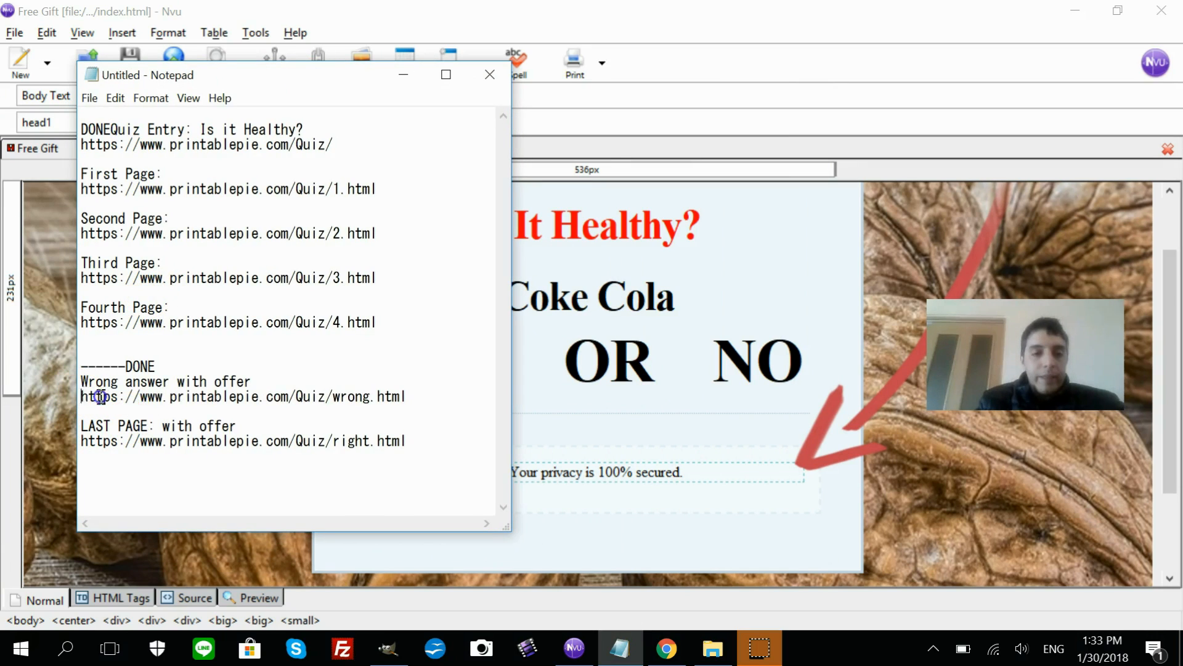
pyautogui.moveTo(81, 396); pyautogui.dragTo(377, 396)
pyautogui.rightClick(379, 392)
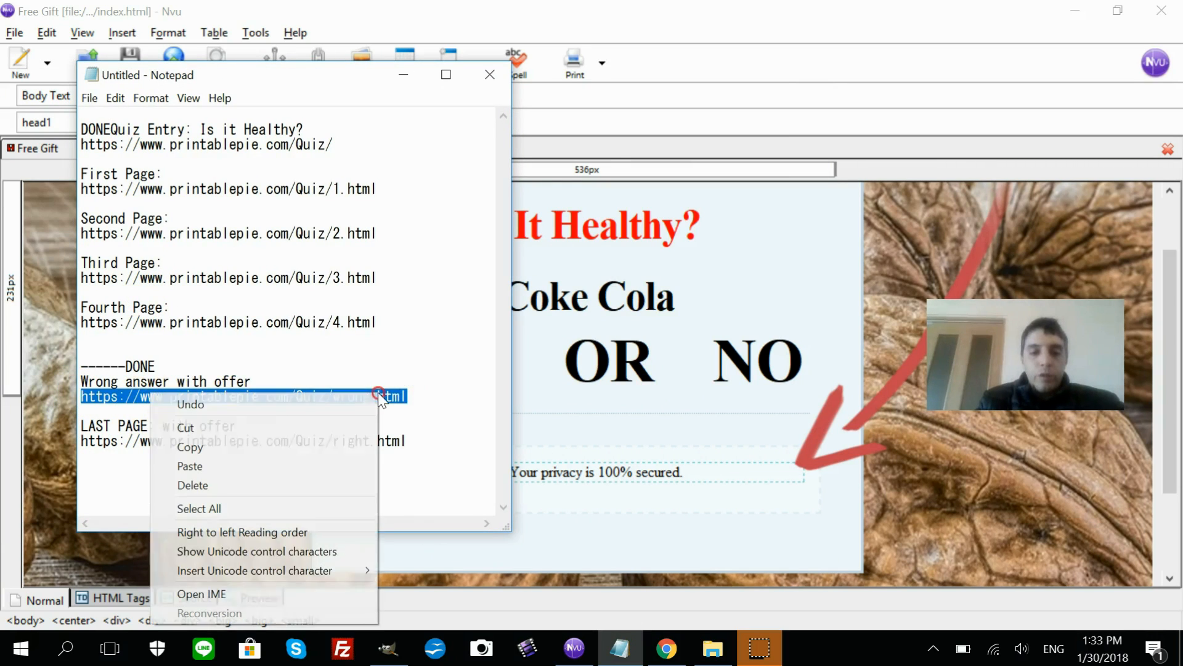
pyautogui.click(357, 443)
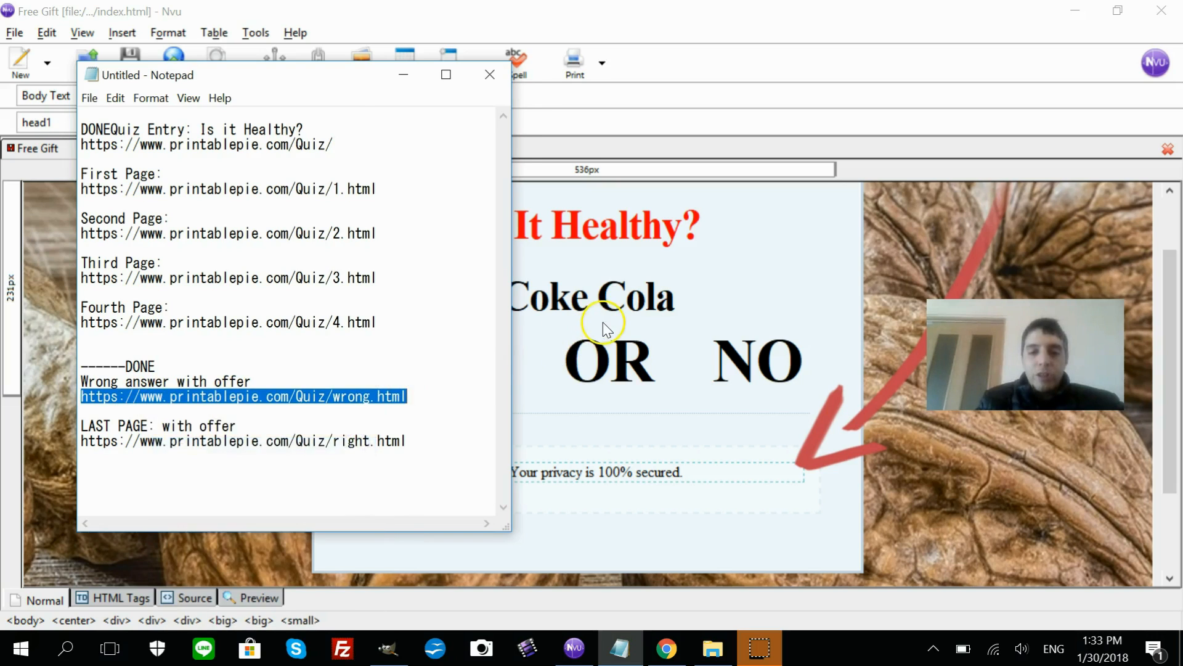
pyautogui.click(401, 215)
pyautogui.moveTo(381, 363); pyautogui.dragTo(490, 364)
pyautogui.click(313, 73)
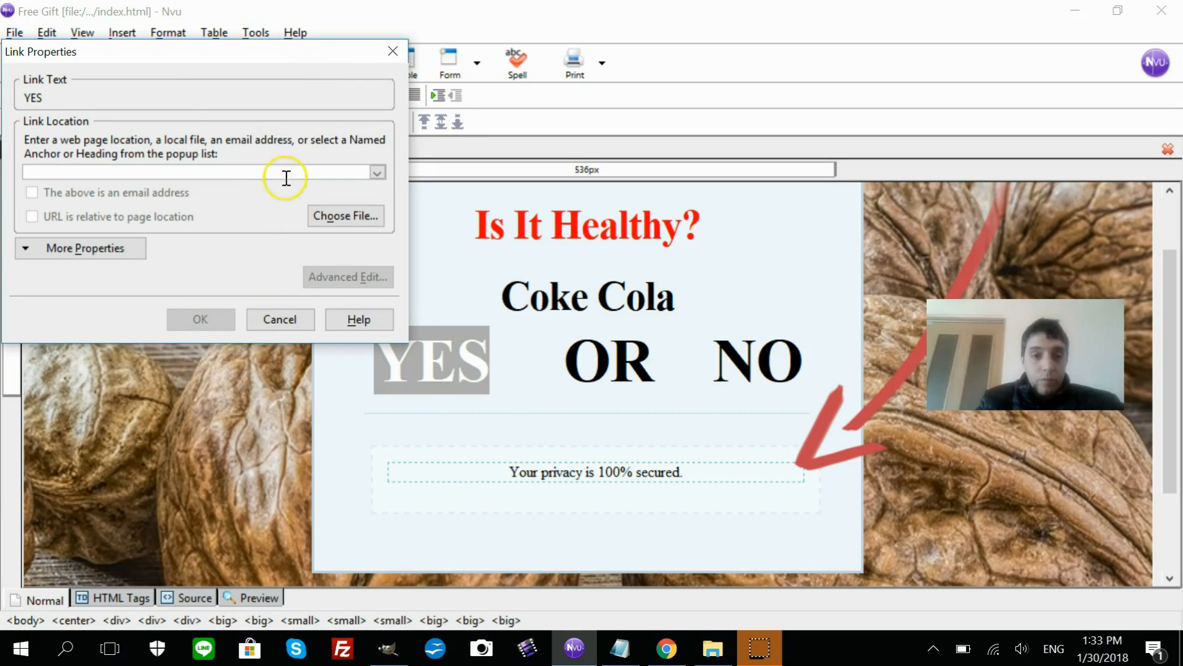
pyautogui.hotkey('ctrl', 'v')
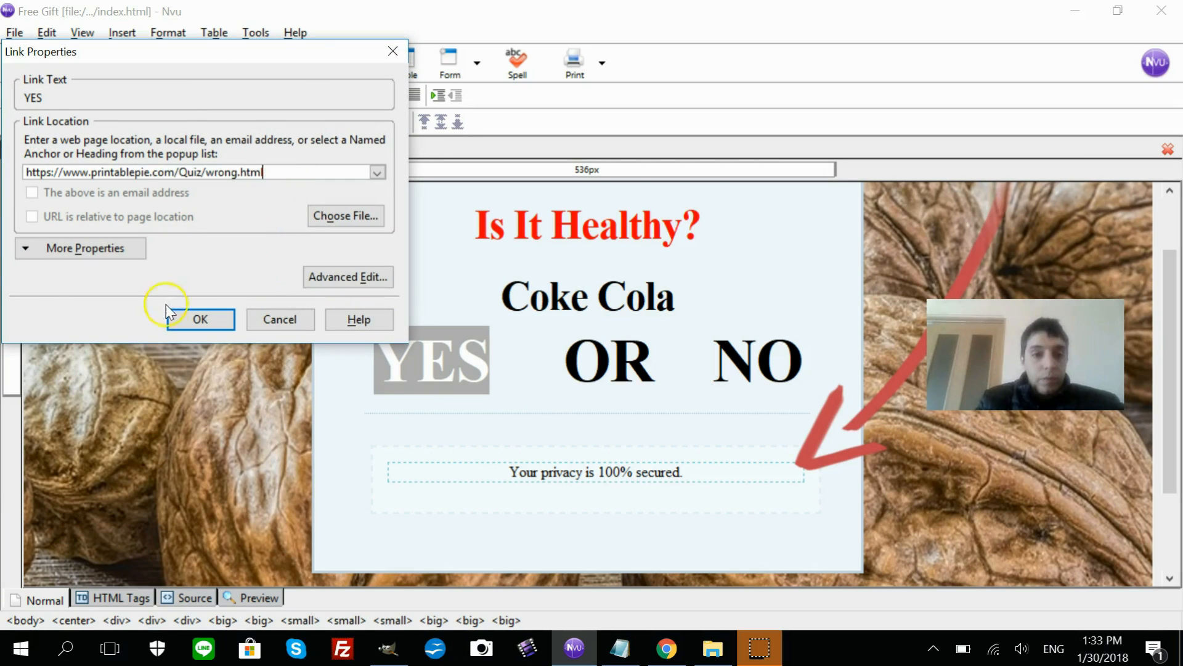
pyautogui.click(201, 320)
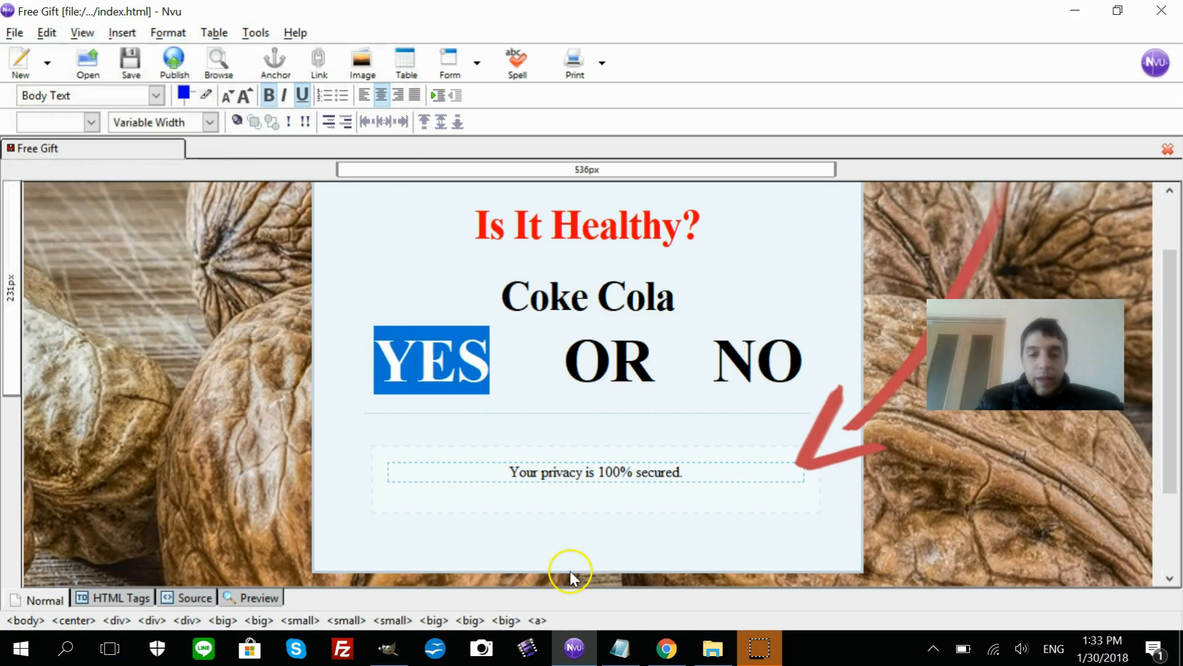
pyautogui.click(625, 650)
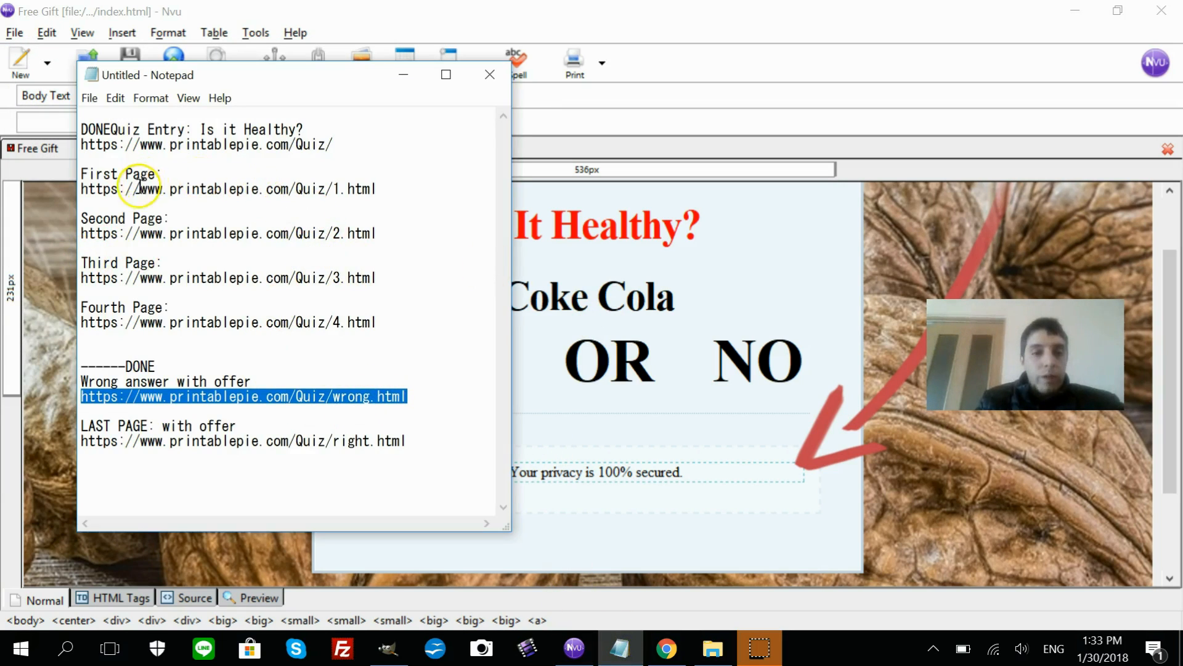
pyautogui.moveTo(85, 233); pyautogui.dragTo(347, 233)
pyautogui.rightClick(347, 236)
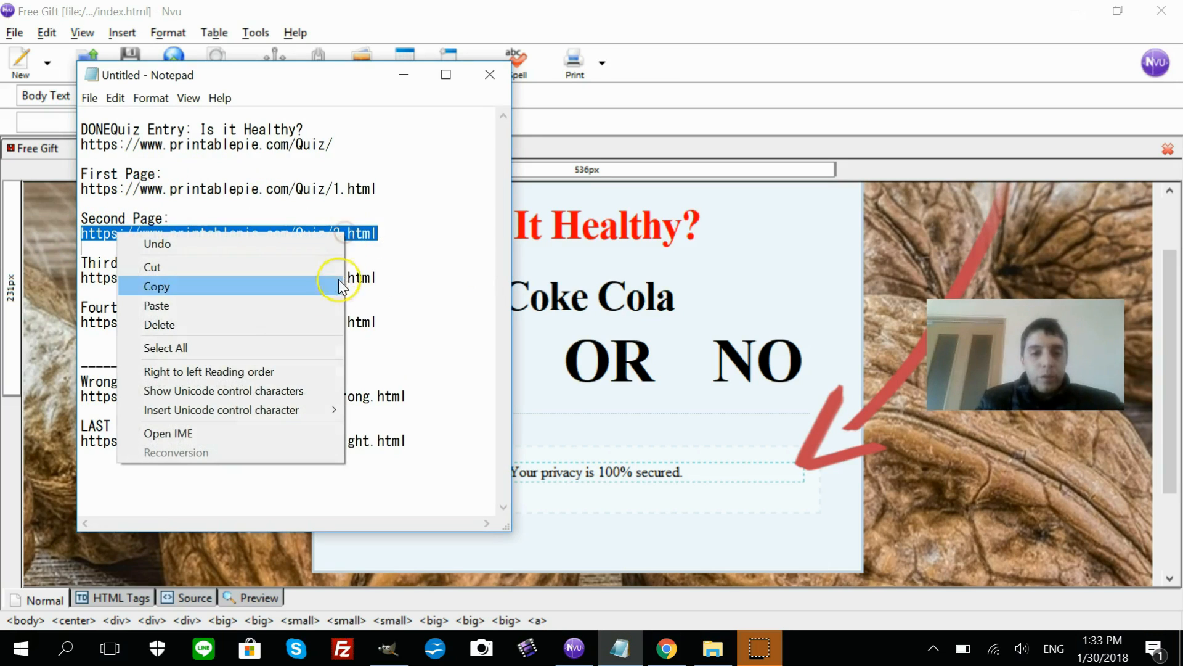
pyautogui.click(330, 291)
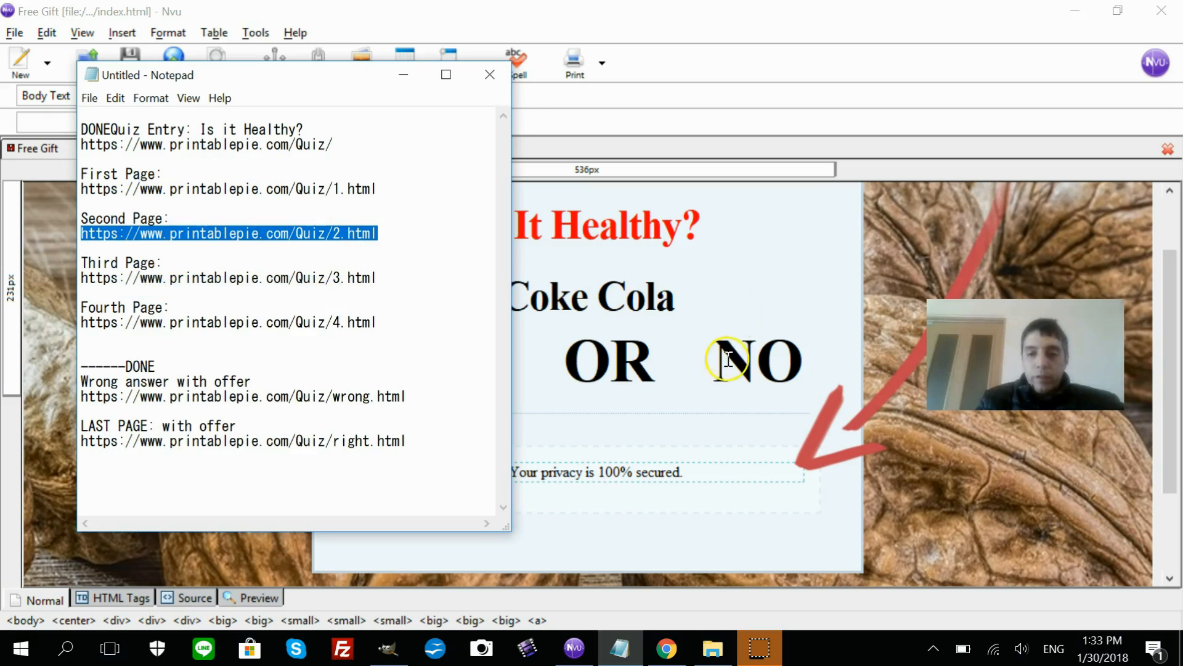
pyautogui.moveTo(722, 359); pyautogui.dragTo(770, 359)
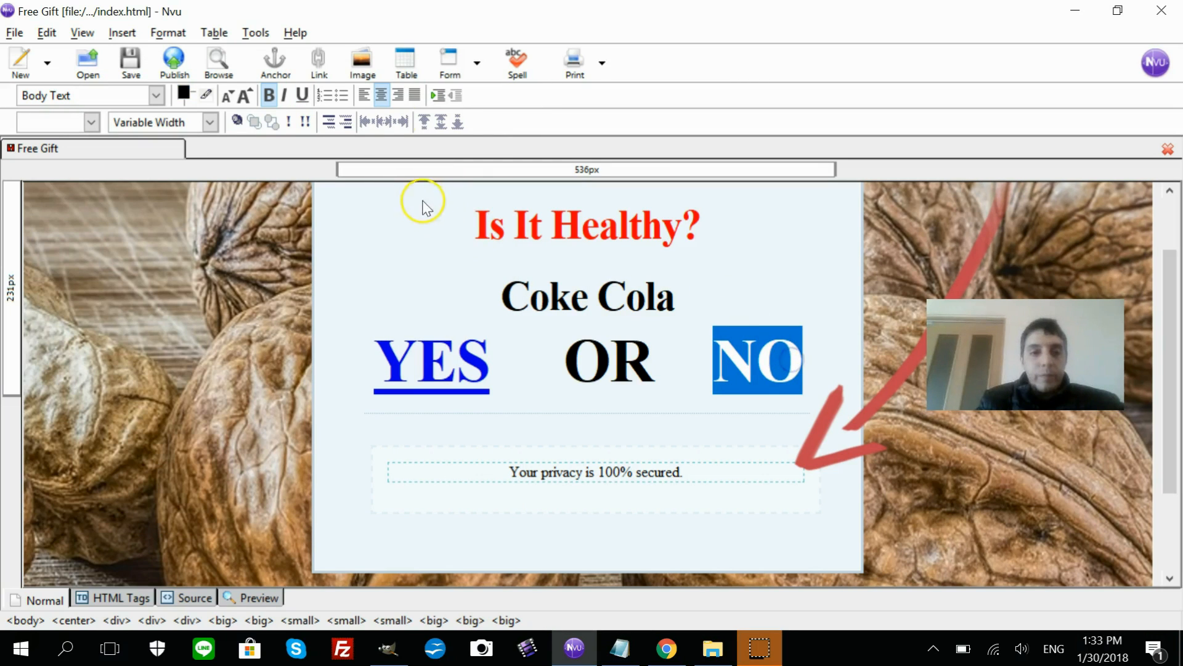
pyautogui.click(320, 59)
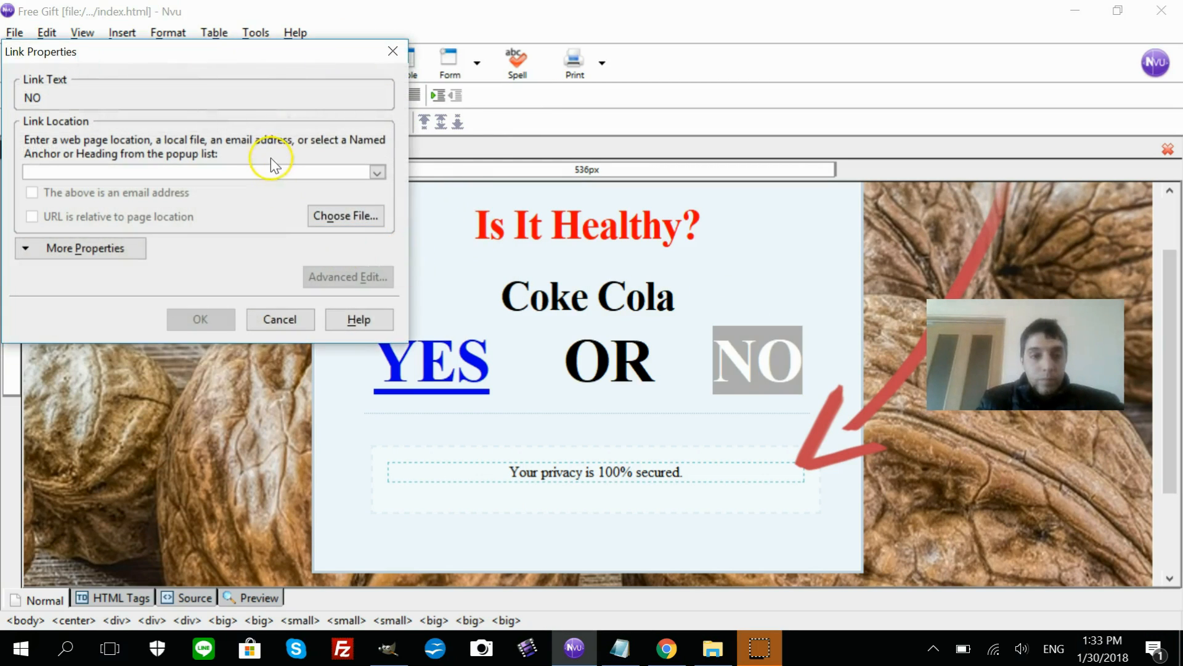
pyautogui.hotkey('ctrl', 'v')
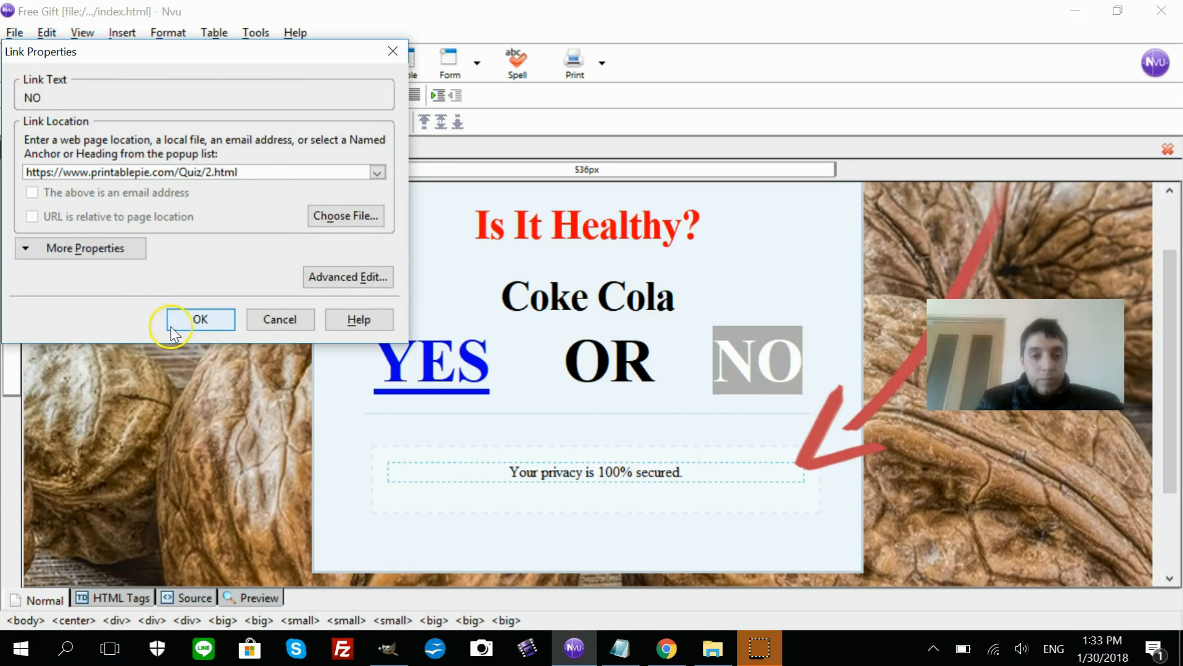
pyautogui.click(187, 327)
pyautogui.click(515, 331)
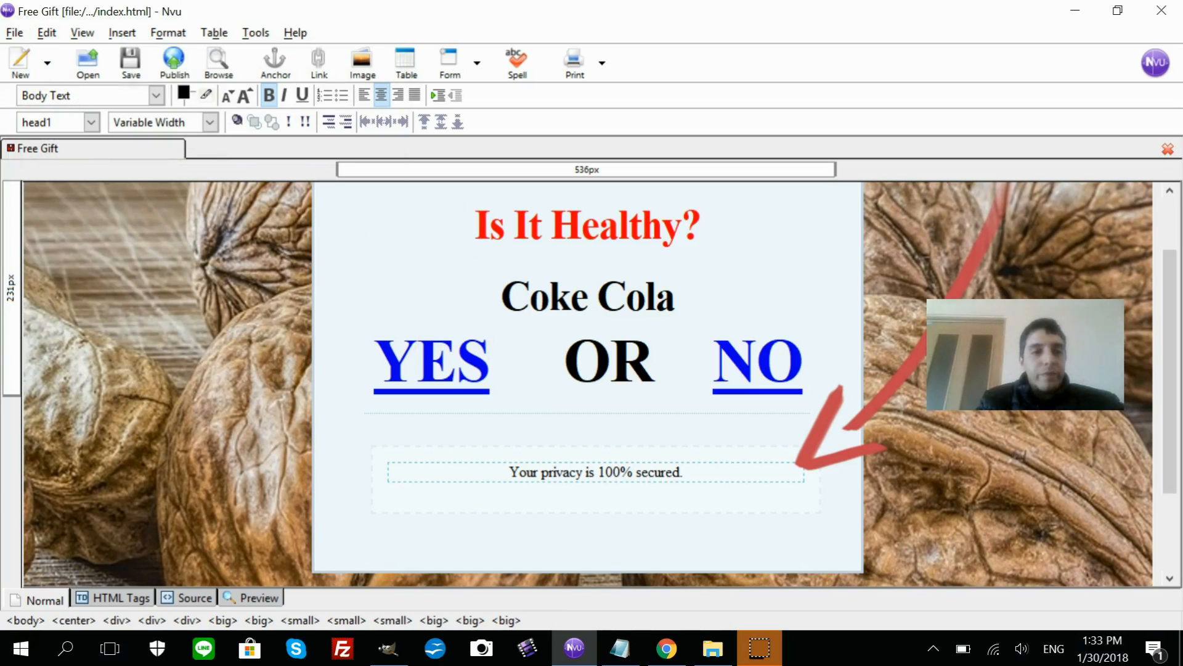
# - Save the question page under the new file name 1 in the Quiz folder on the desktop
pyautogui.click(14, 33)
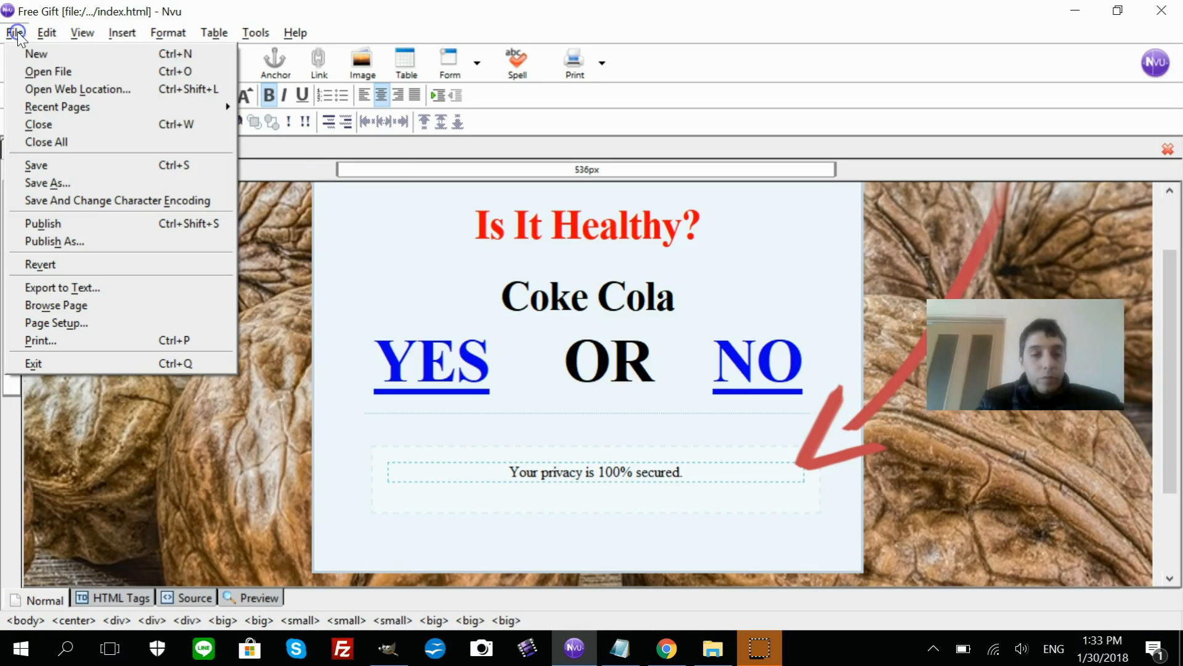
pyautogui.click(58, 182)
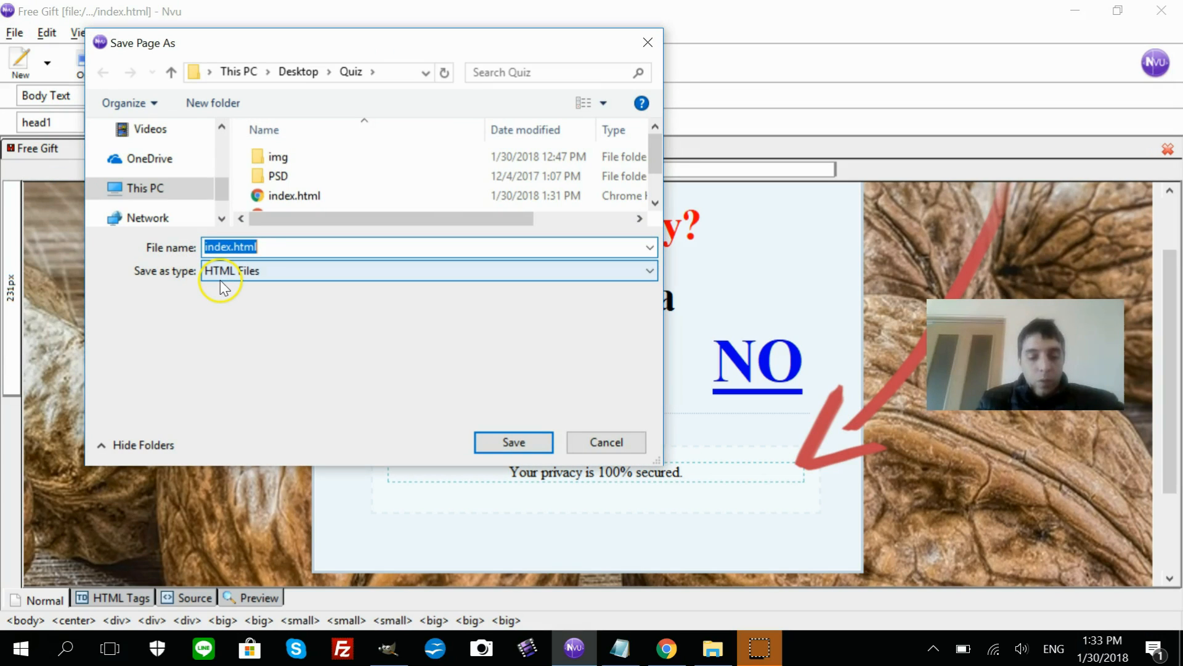
pyautogui.write('1')
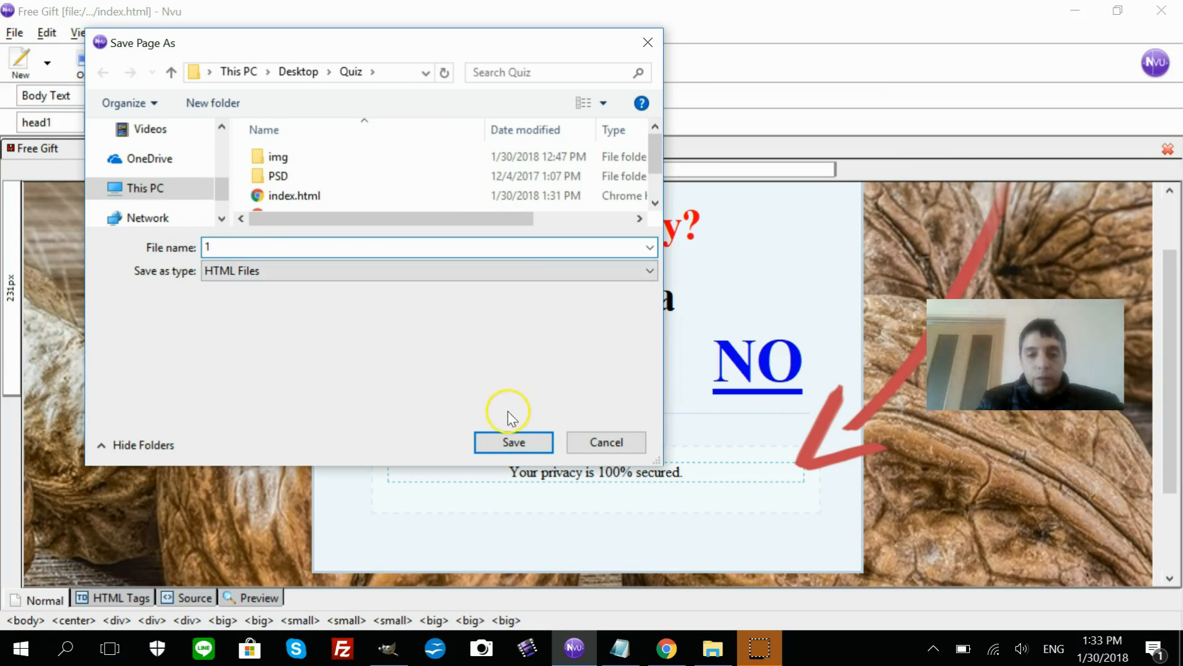
pyautogui.click(509, 439)
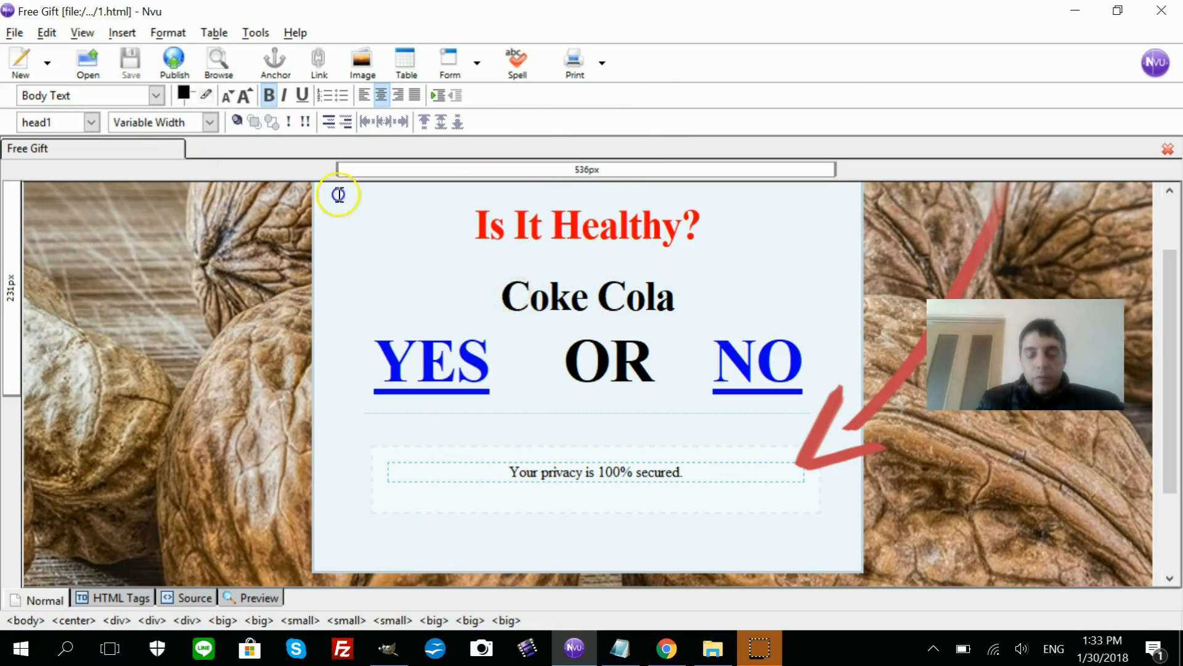
# - Replace the "Coke Cola" line with "Avocado"
pyautogui.moveTo(501, 297); pyautogui.dragTo(682, 297)
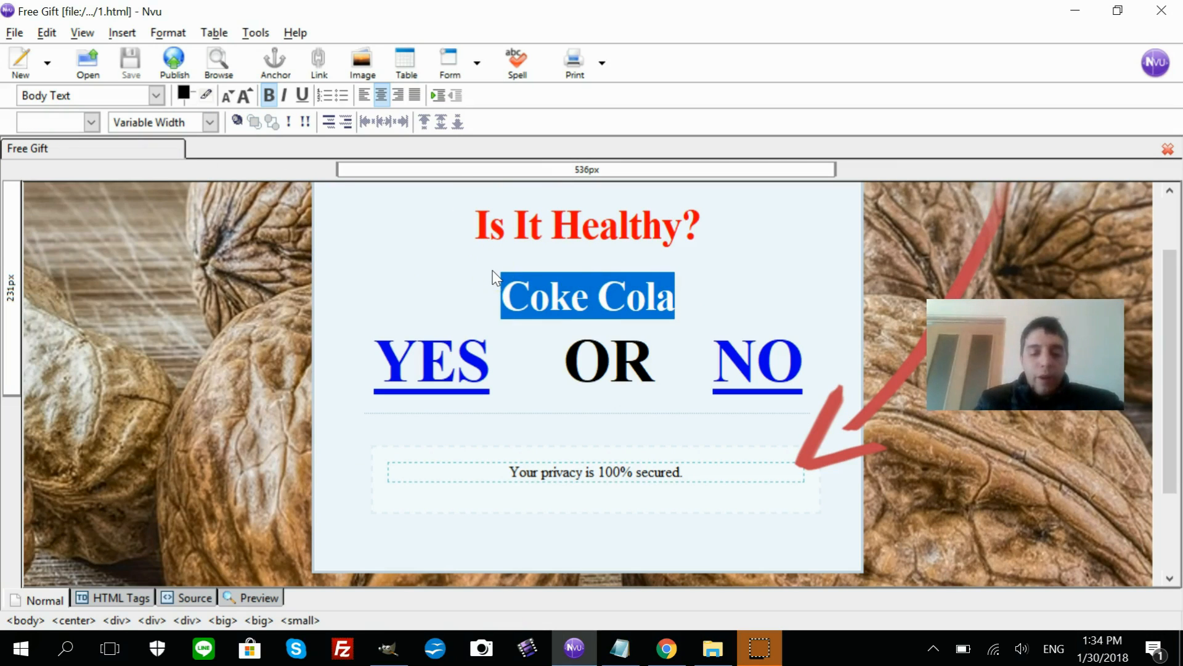
pyautogui.write('Avoca')
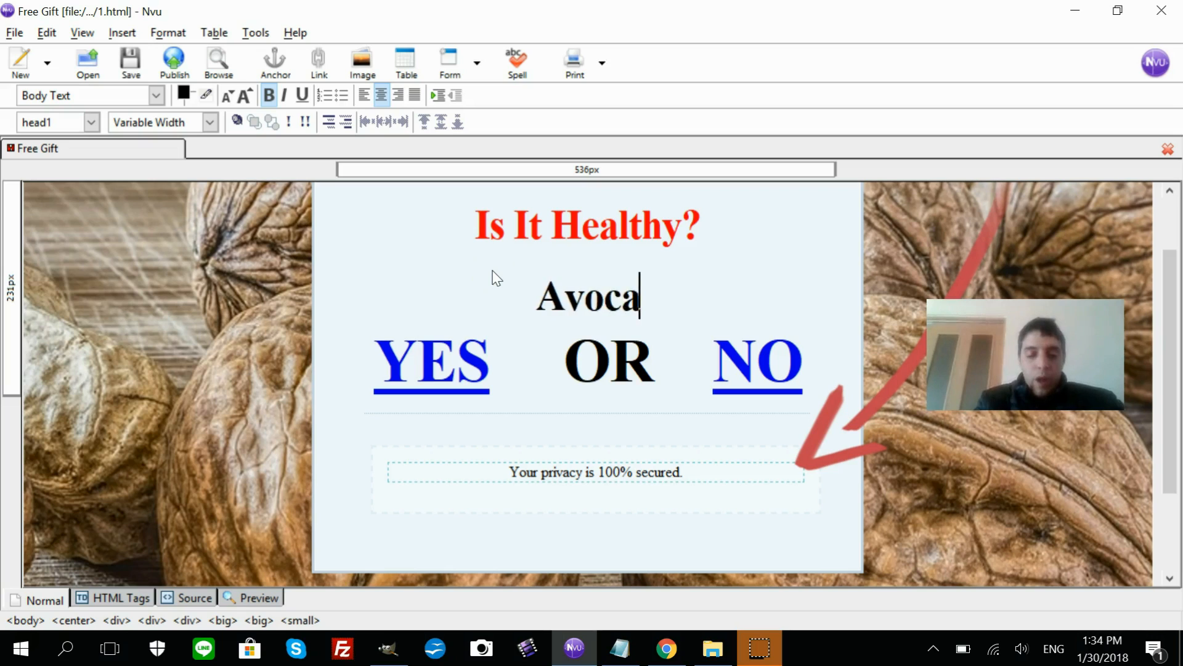
pyautogui.write('do')
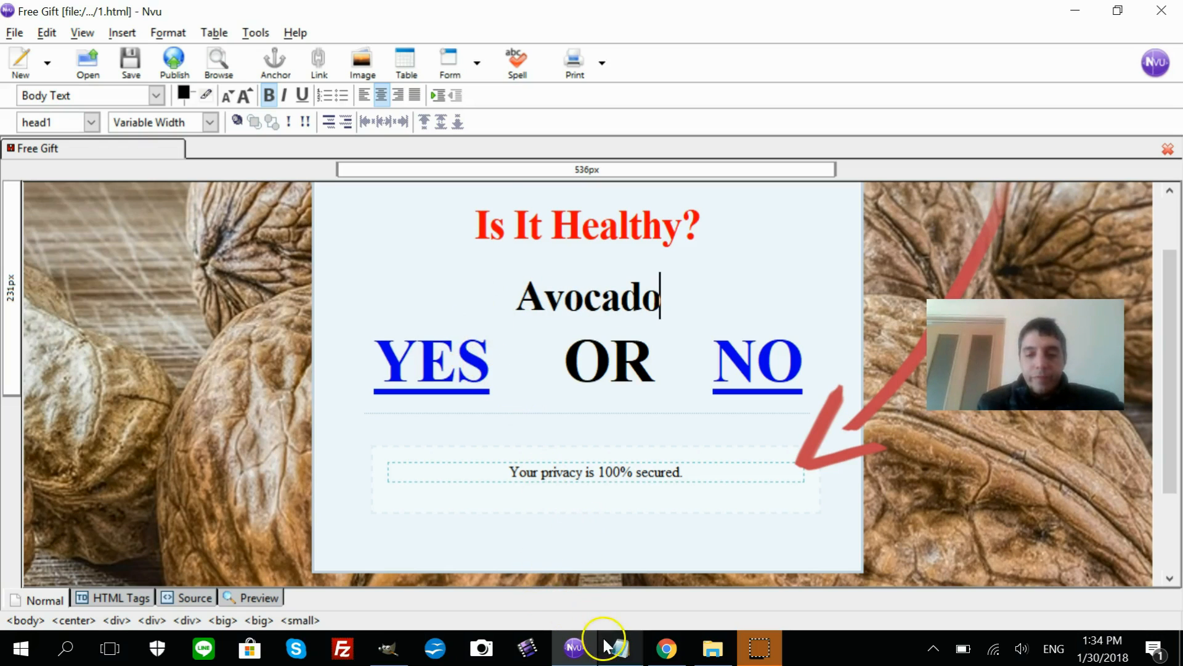
pyautogui.click(620, 647)
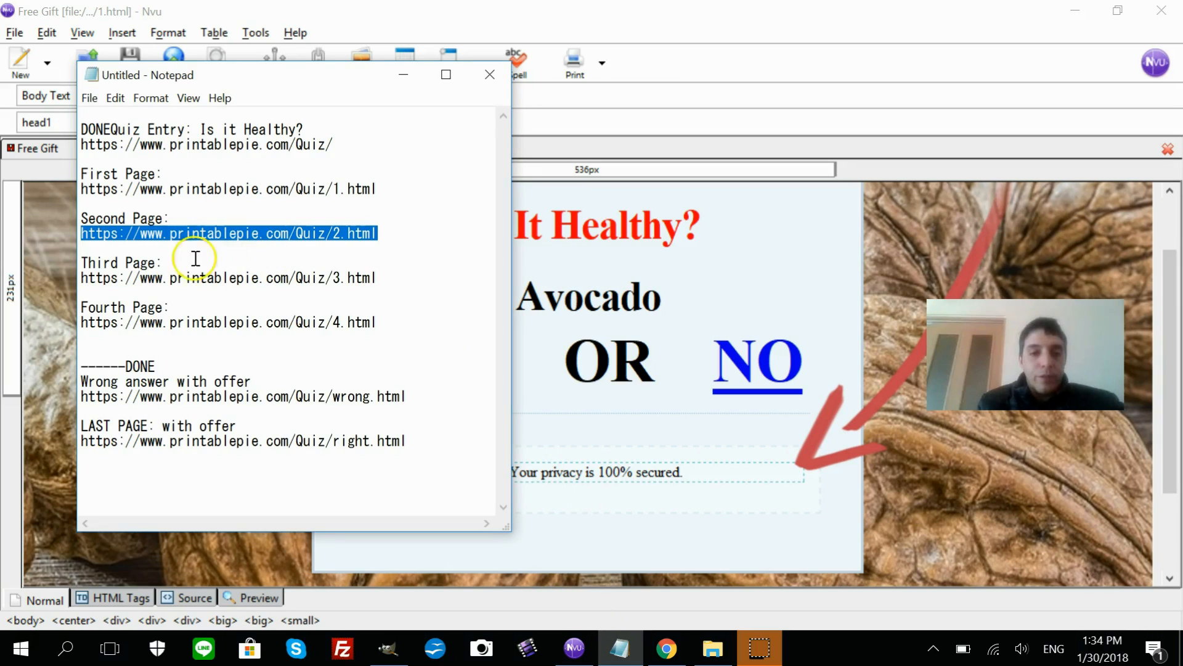
pyautogui.moveTo(83, 277); pyautogui.dragTo(382, 271)
pyautogui.rightClick(347, 276)
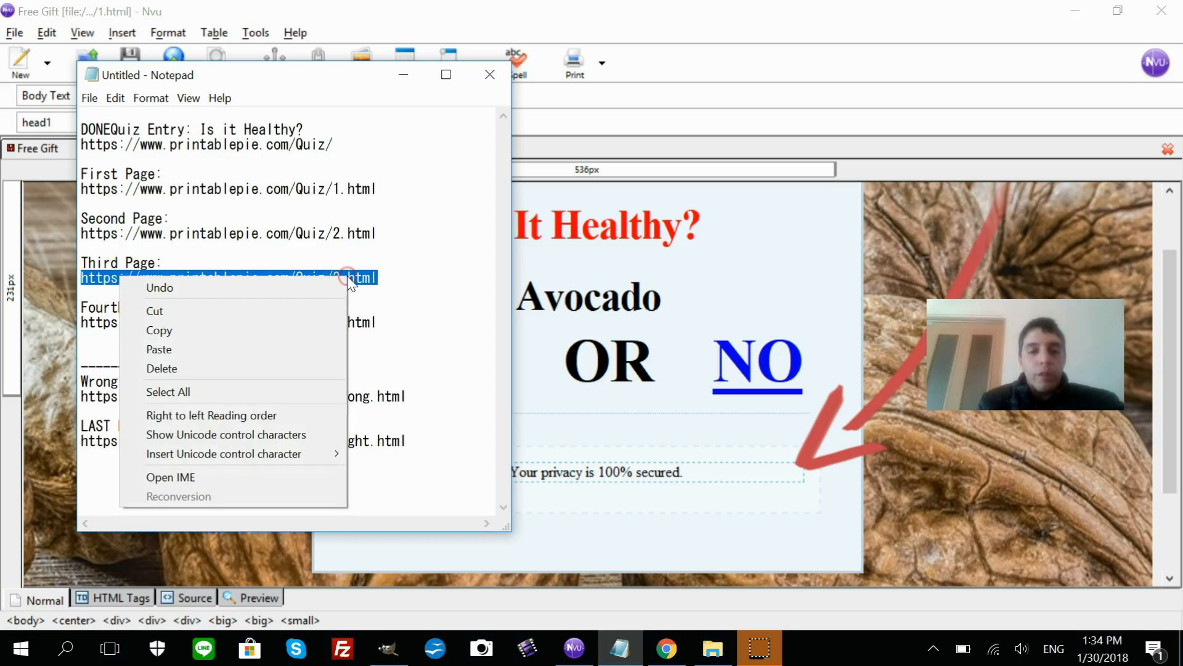
pyautogui.click(319, 330)
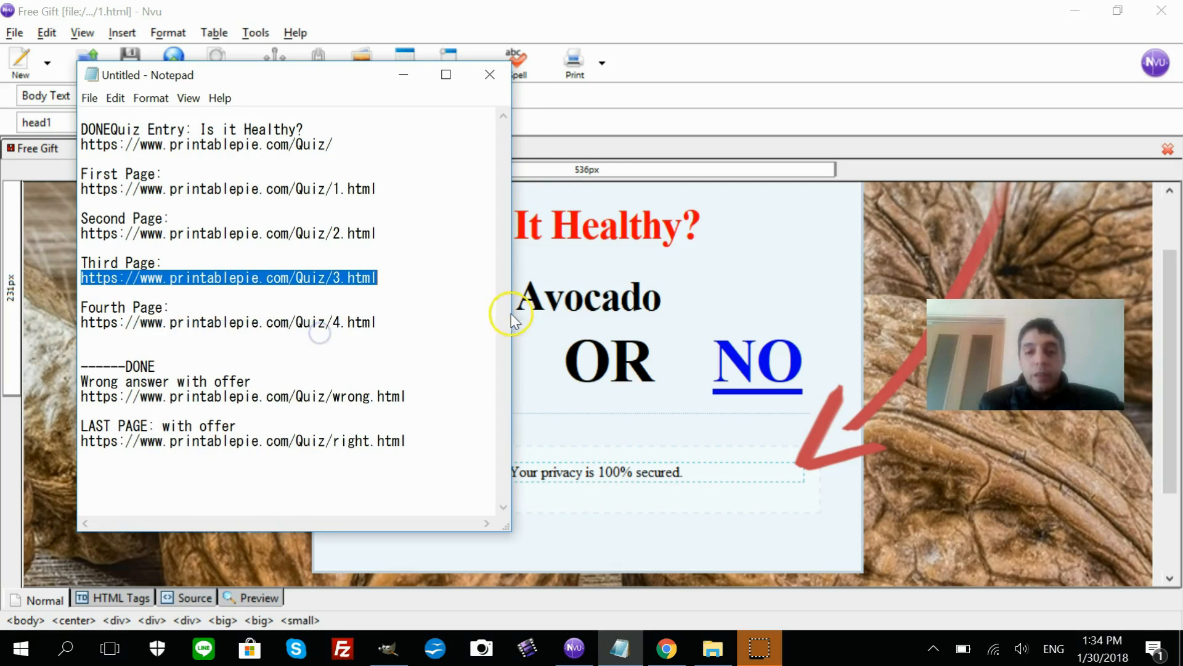
pyautogui.click(553, 313)
pyautogui.moveTo(382, 373); pyautogui.dragTo(486, 375)
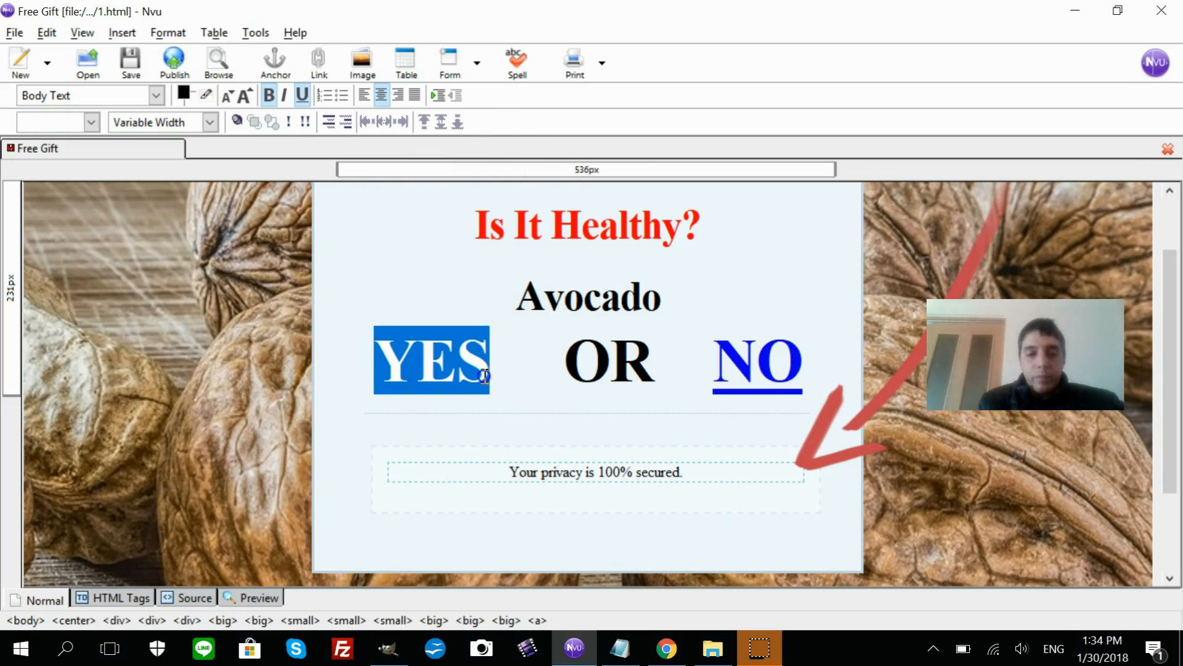
pyautogui.click(315, 64)
pyautogui.hotkey('ctrl', 'v')
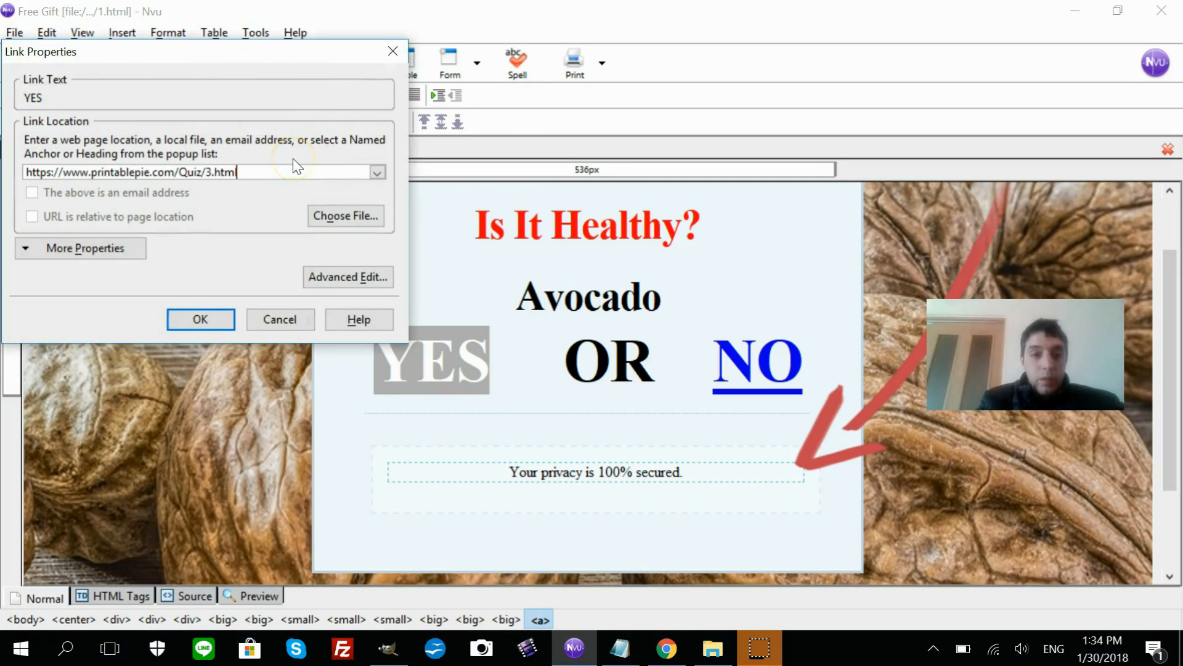
pyautogui.click(218, 323)
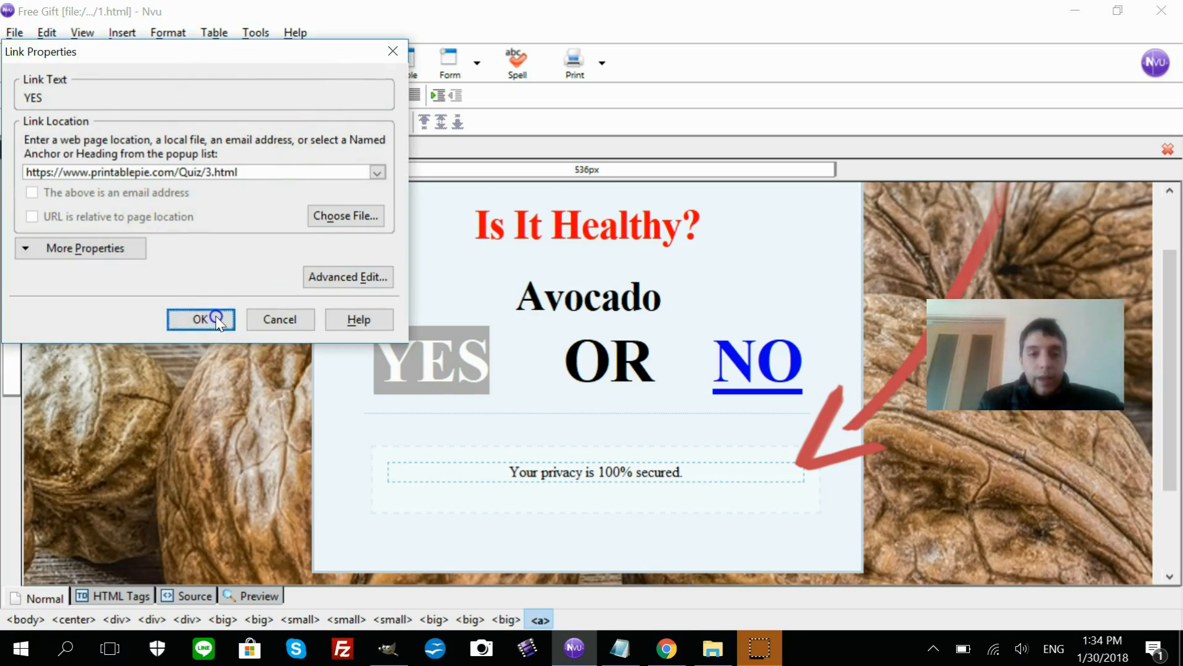
pyautogui.click(691, 339)
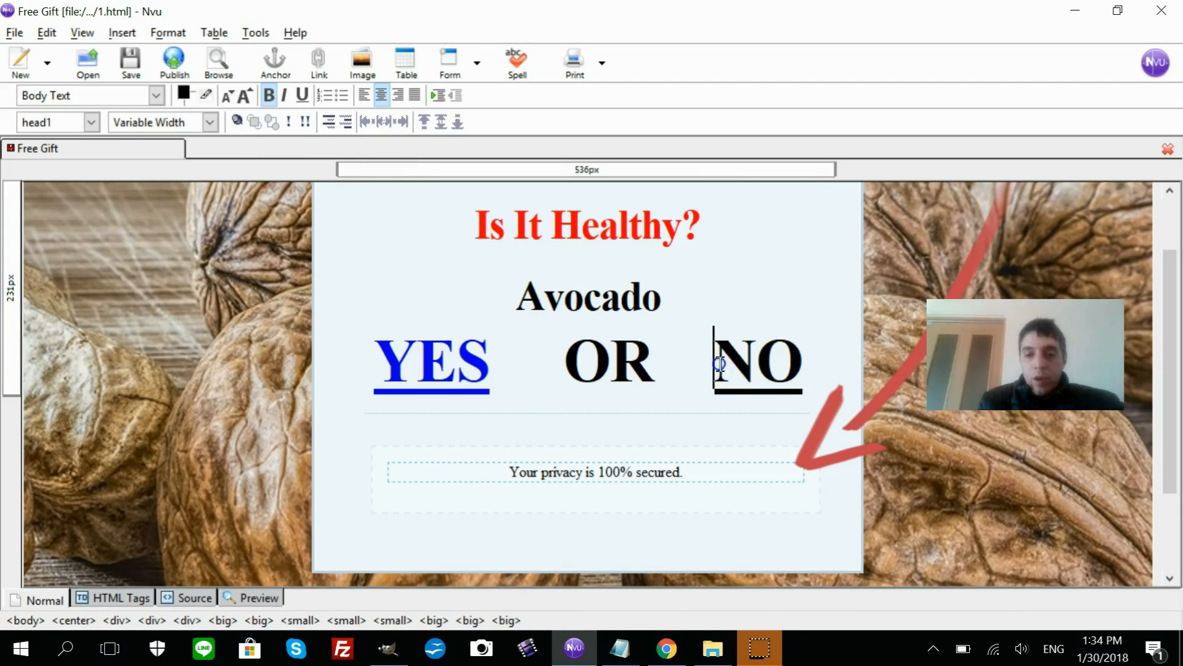
pyautogui.moveTo(714, 362); pyautogui.dragTo(802, 363)
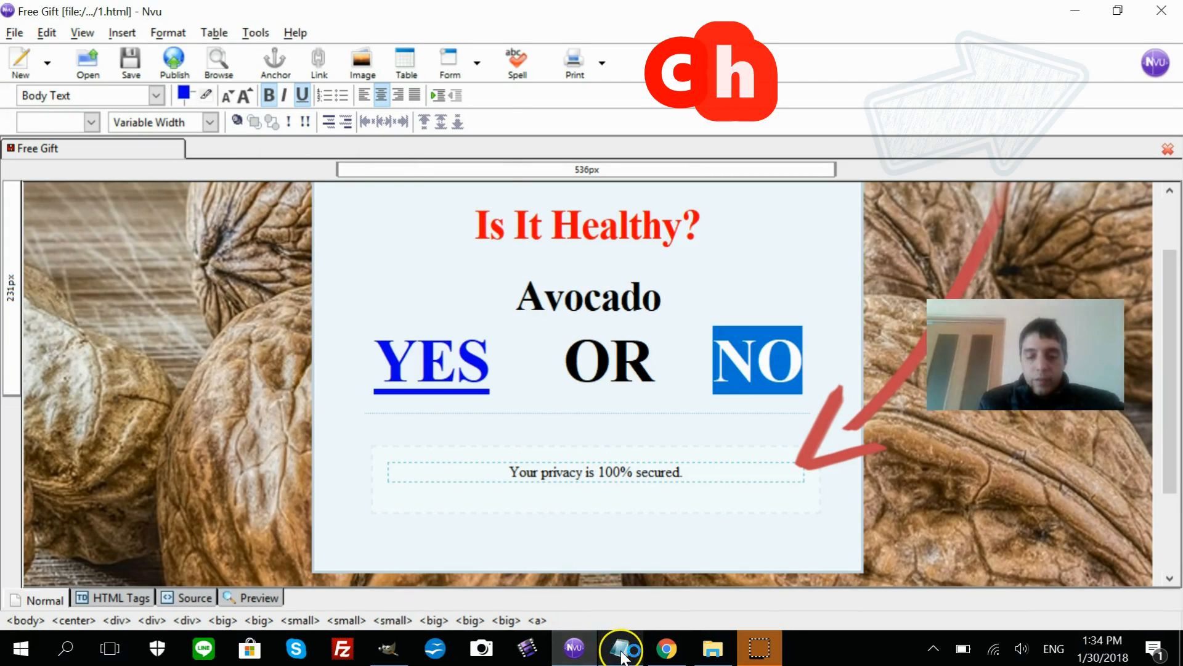
pyautogui.click(619, 647)
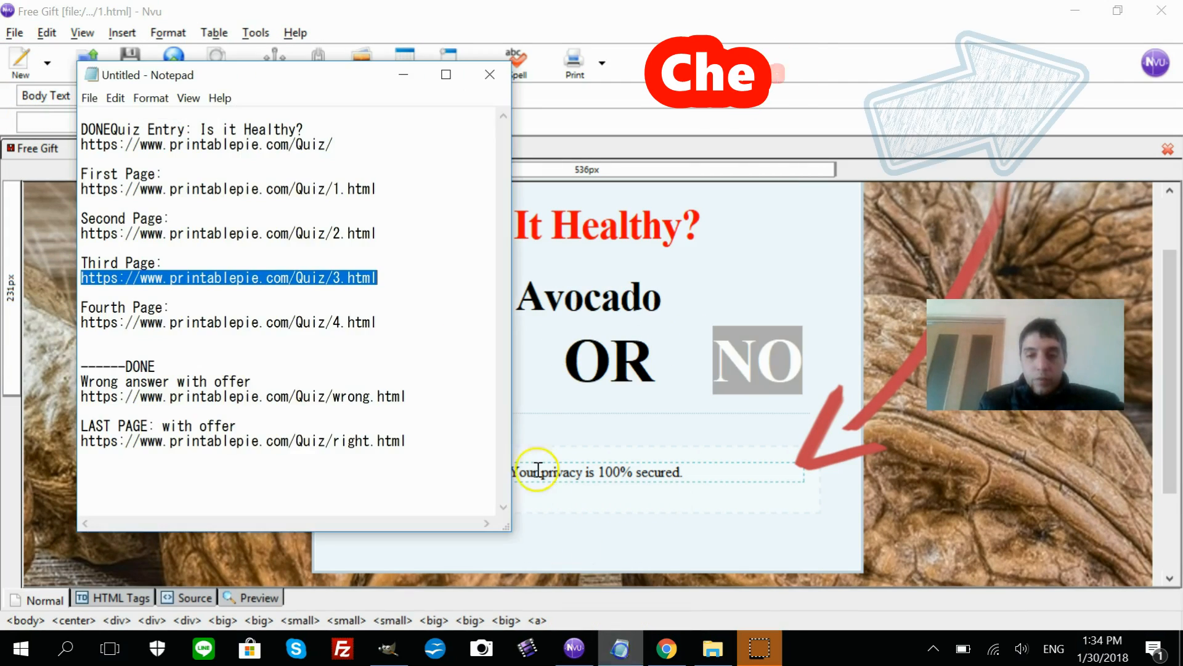
pyautogui.doubleClick(188, 402)
pyautogui.hotkey('ctrl', 'c')
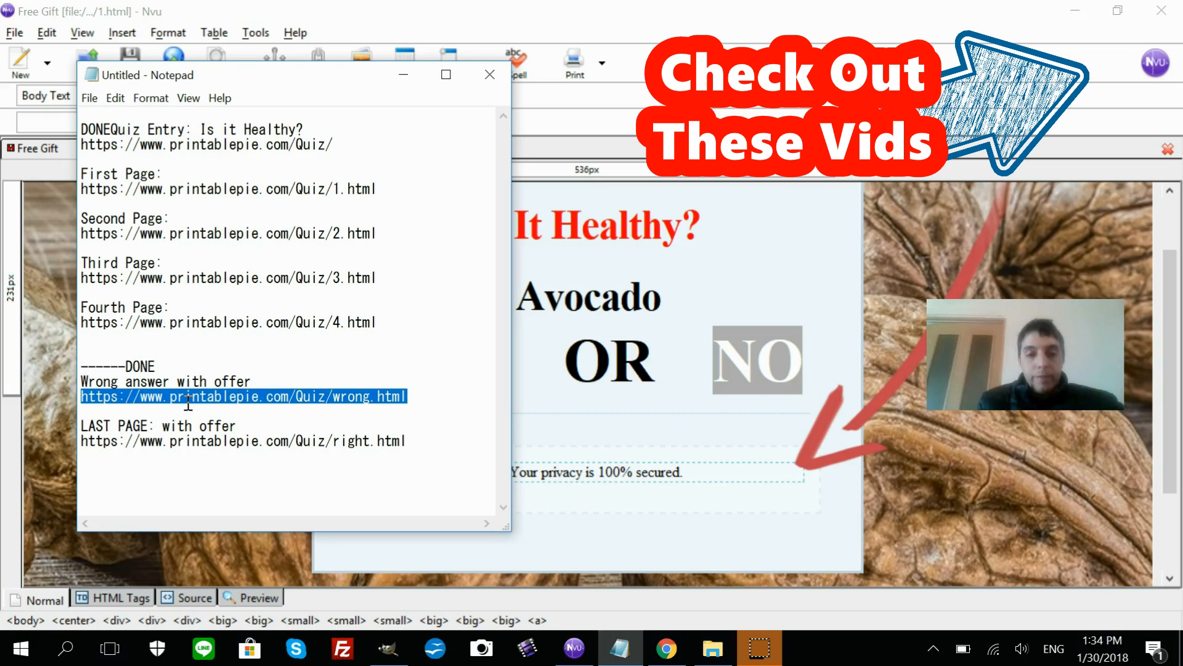
pyautogui.click(684, 329)
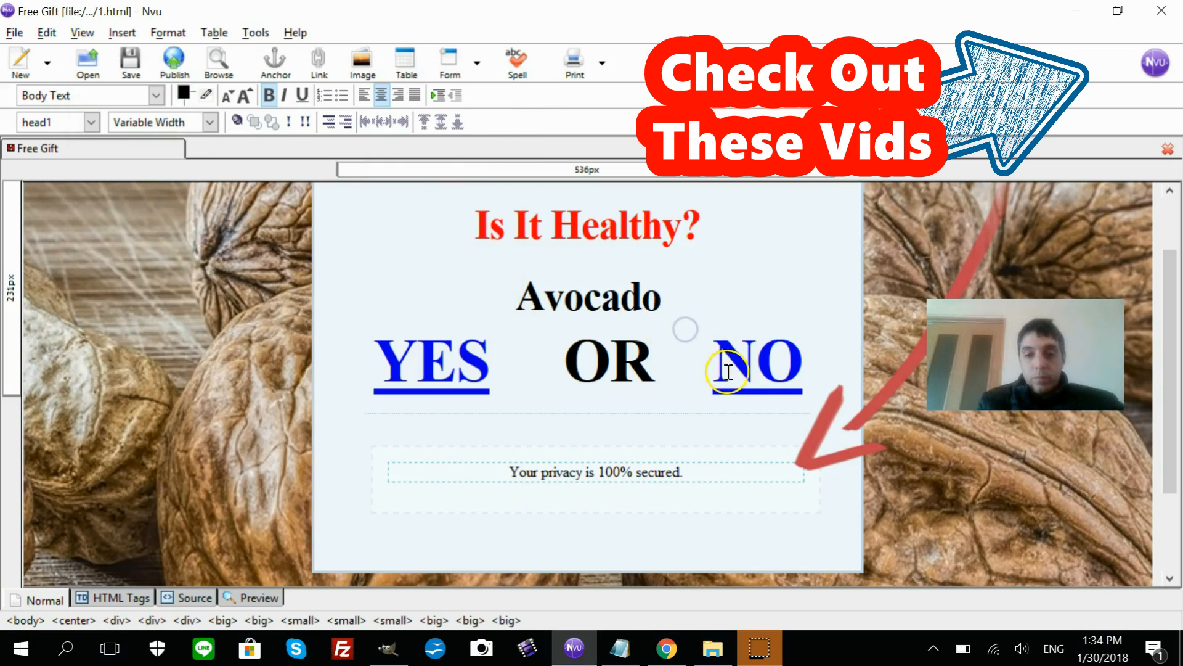
pyautogui.moveTo(709, 369); pyautogui.dragTo(793, 371)
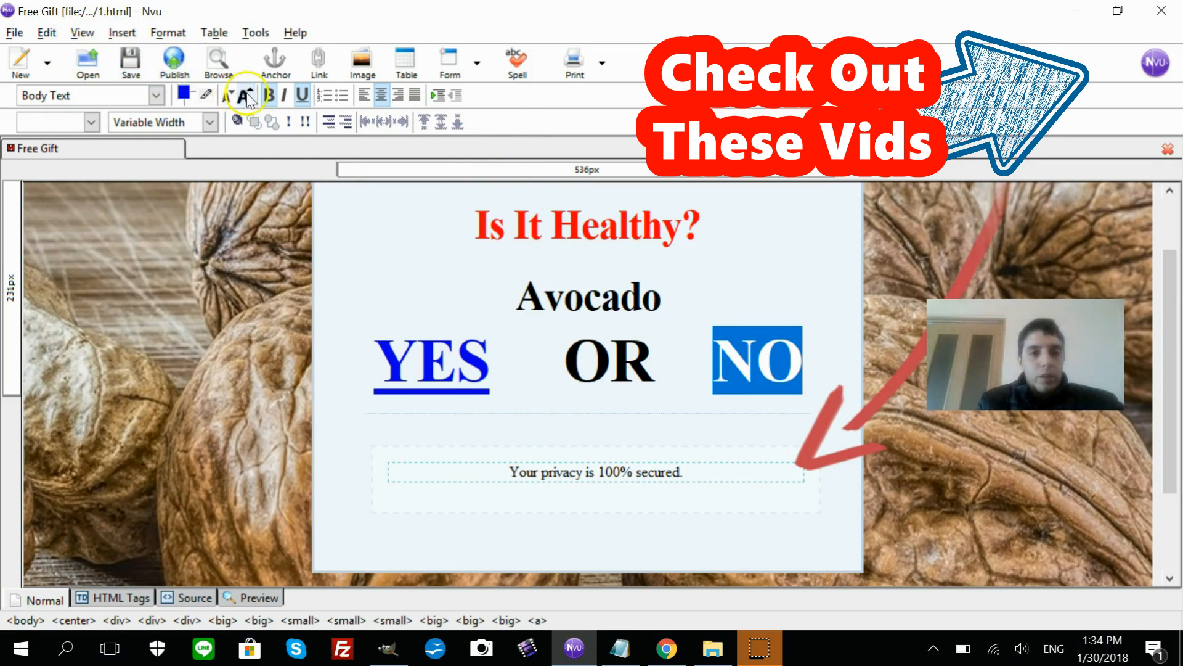
pyautogui.click(325, 64)
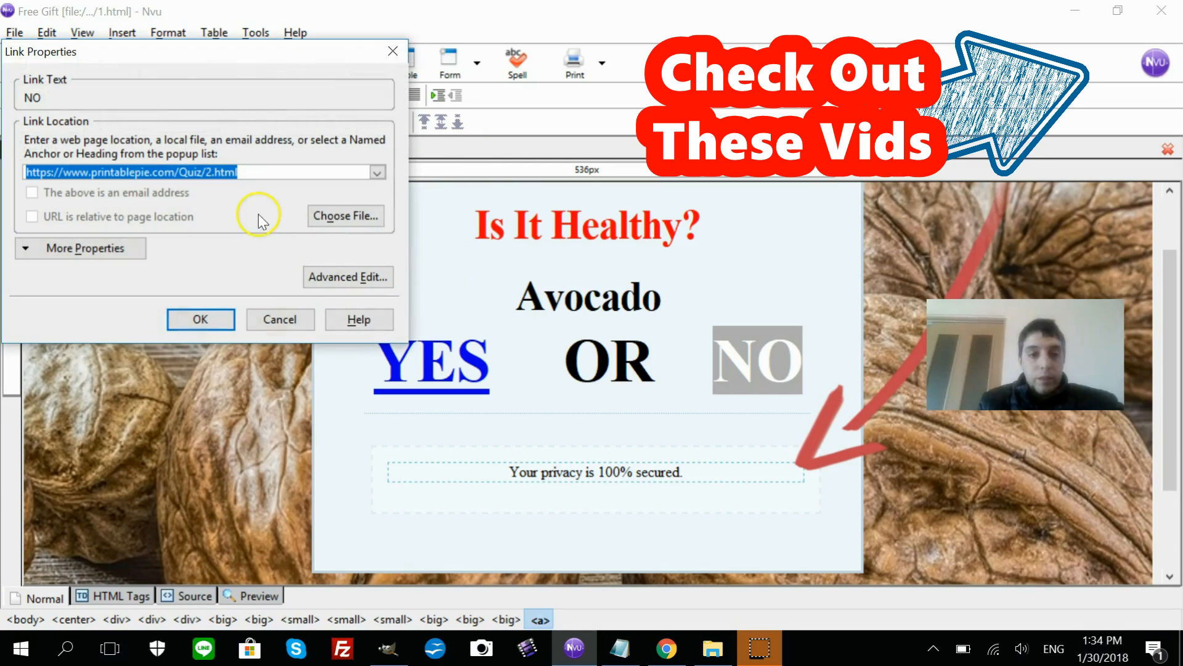
pyautogui.hotkey('ctrl', 'v')
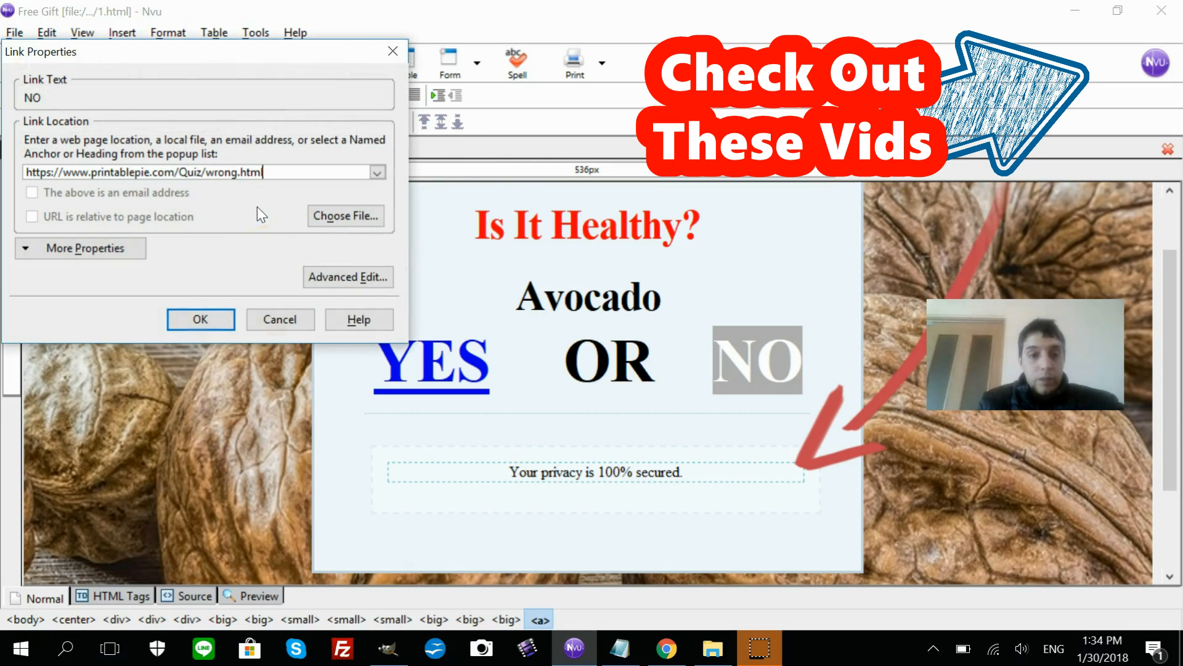
pyautogui.click(212, 316)
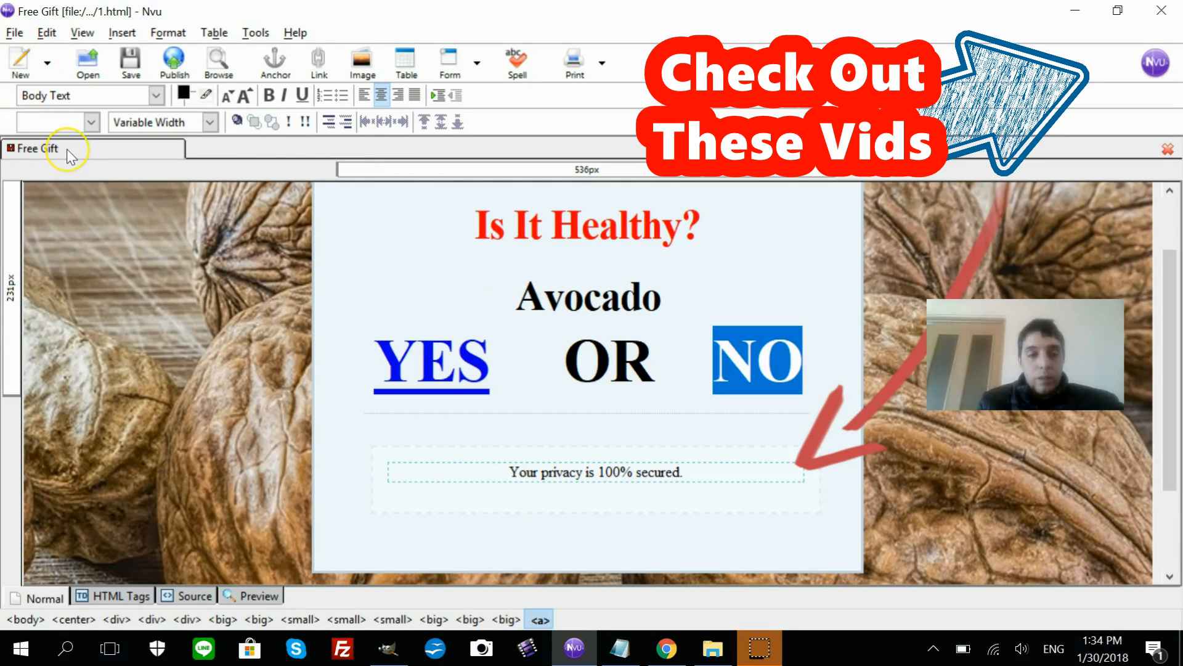
# - Save the Avocado question page under the new file name 2 in the Quiz folder on the desktop
pyautogui.click(14, 32)
pyautogui.click(51, 182)
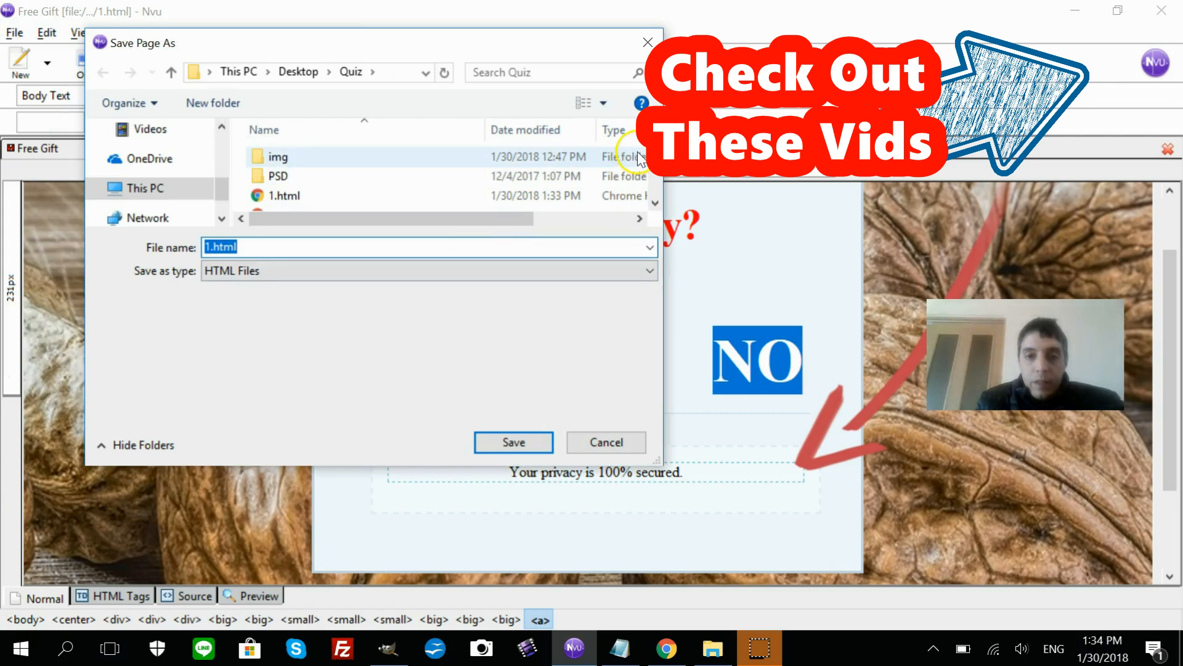
pyautogui.moveTo(654, 156); pyautogui.dragTo(655, 194)
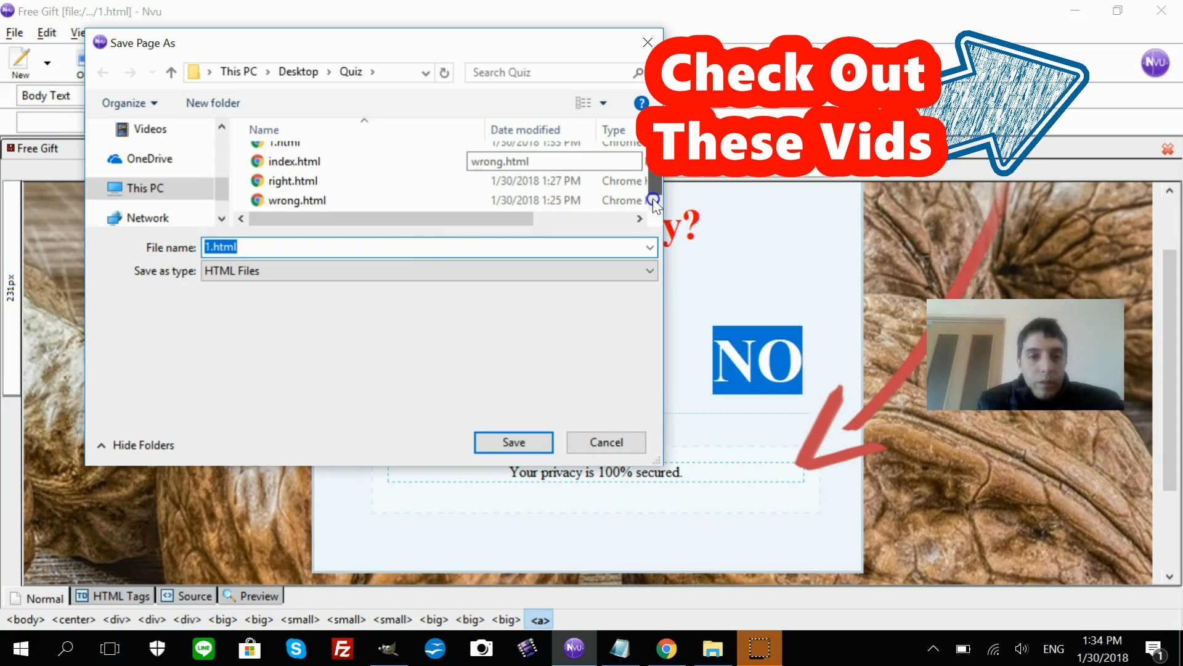
pyautogui.write('1')
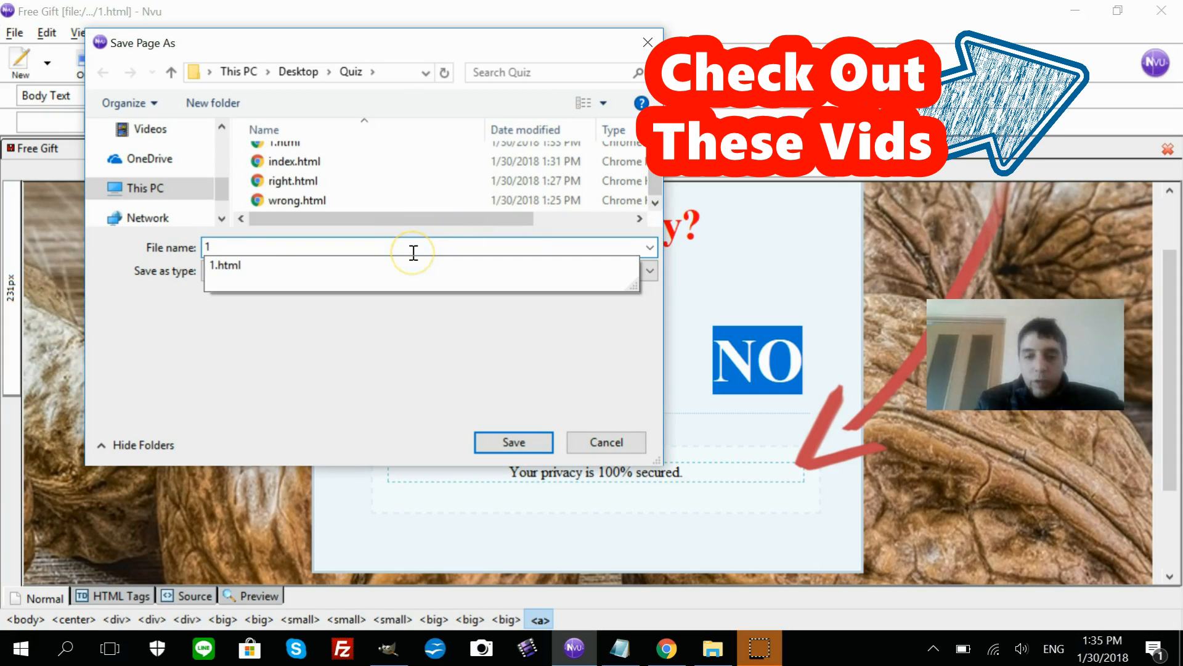
pyautogui.press('BackSpace')
pyautogui.write('2')
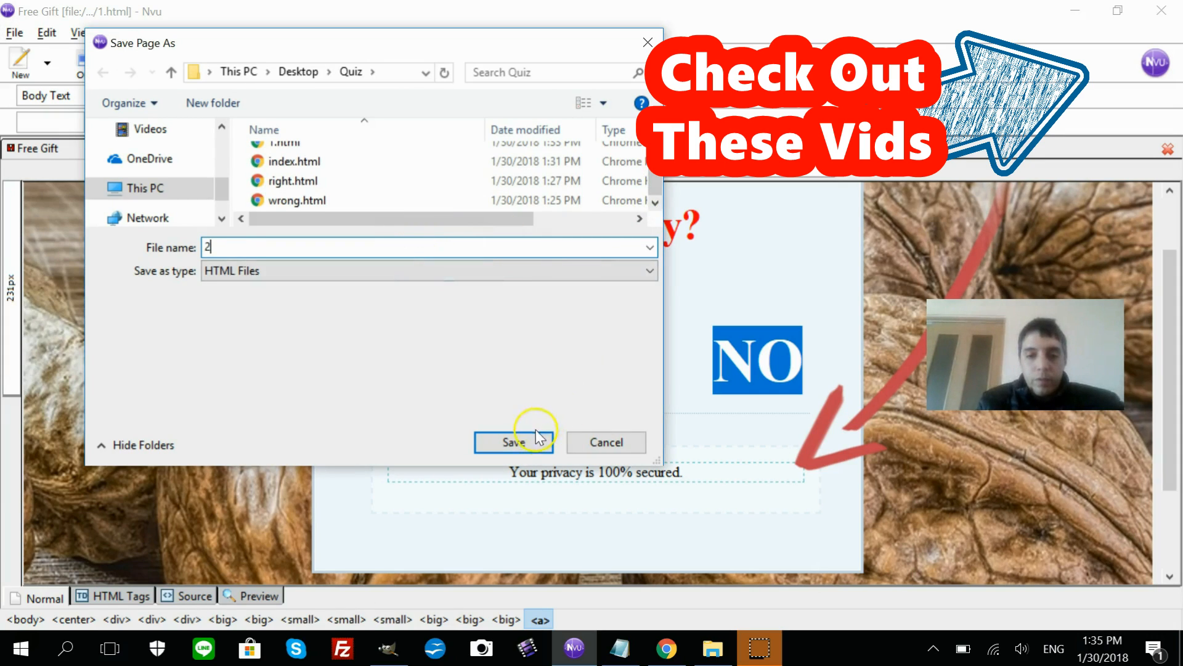
pyautogui.click(521, 442)
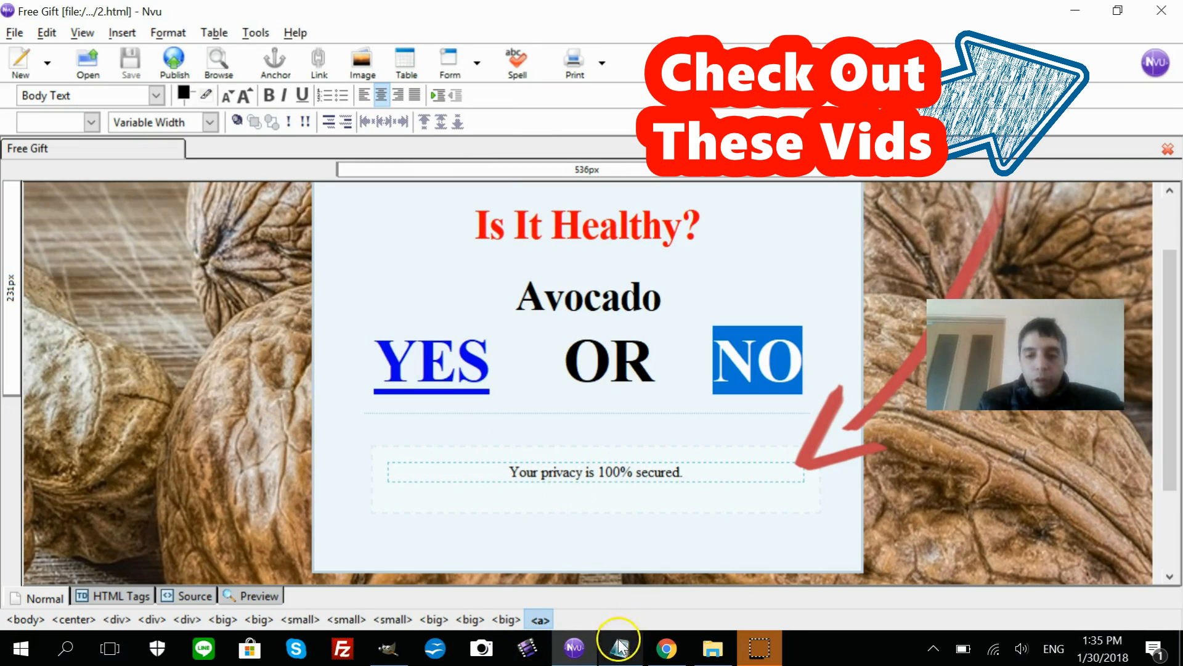
# - Replace the "Avocado" line with "Vodka"
pyautogui.moveTo(520, 287); pyautogui.dragTo(658, 297)
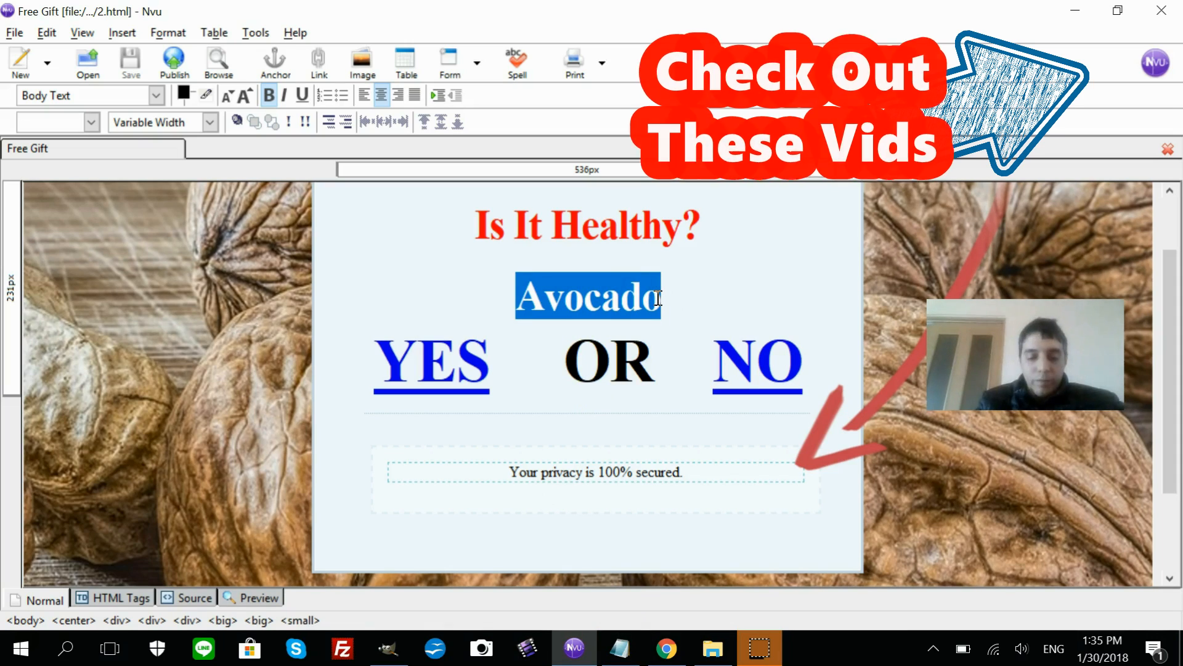
pyautogui.write('Vodka')
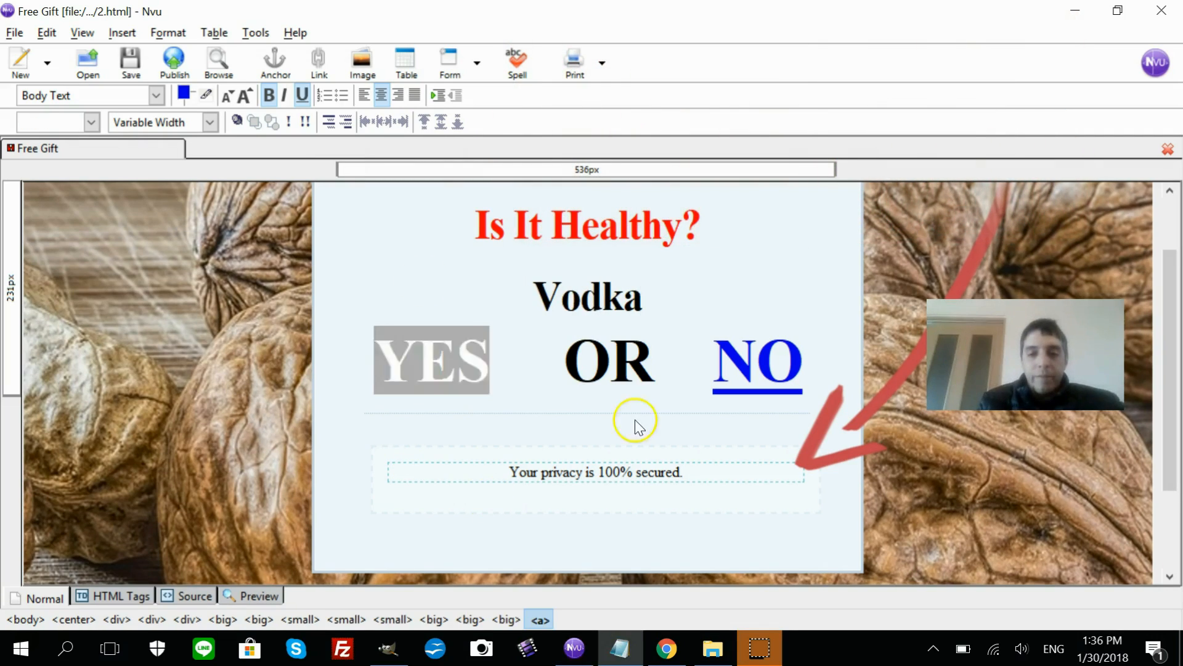
pyautogui.click(636, 420)
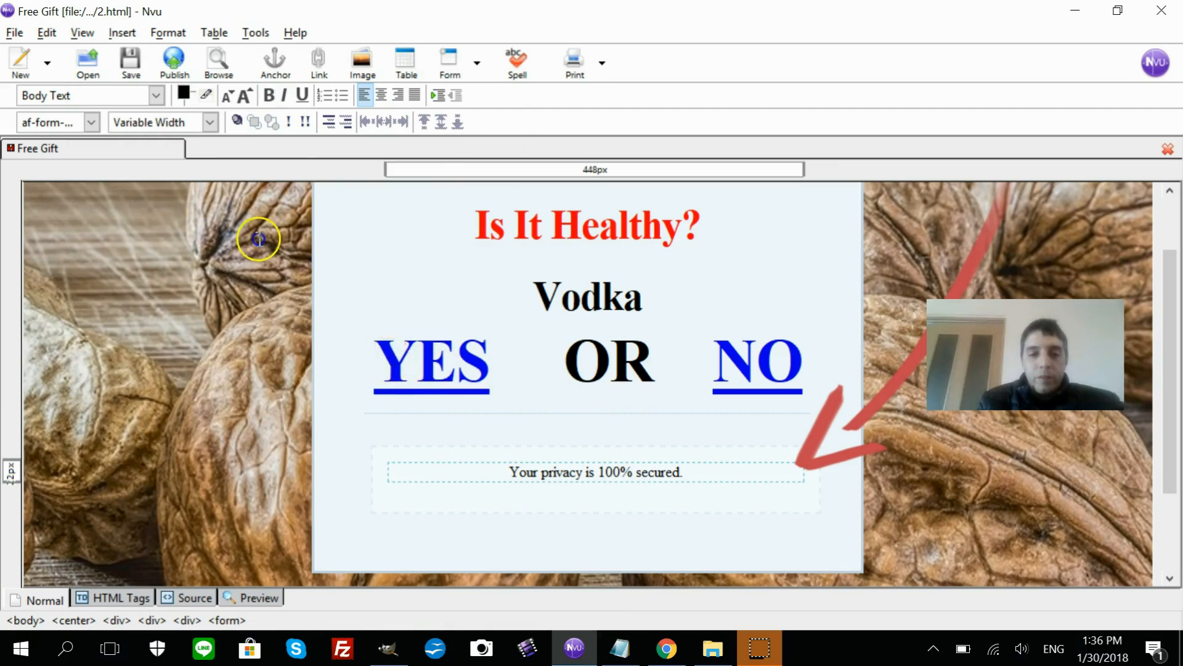
# - Edit the "YES" link's address on the Vodka page to point to the wrong-answer page
pyautogui.moveTo(375, 362); pyautogui.dragTo(482, 363)
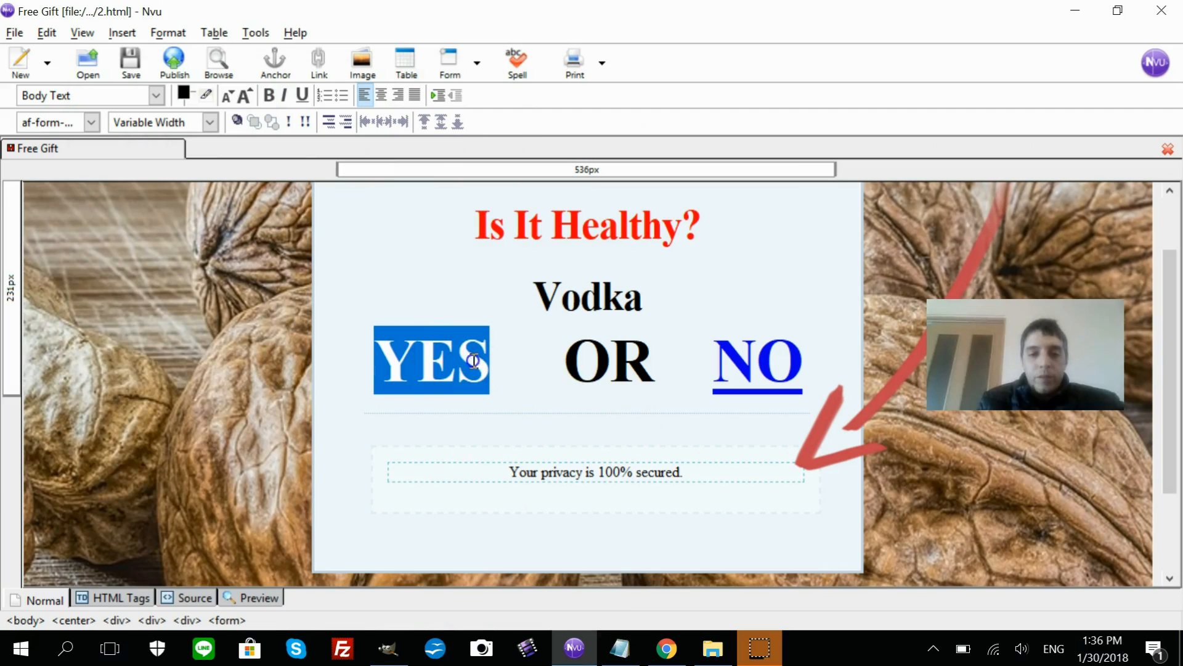
pyautogui.click(320, 61)
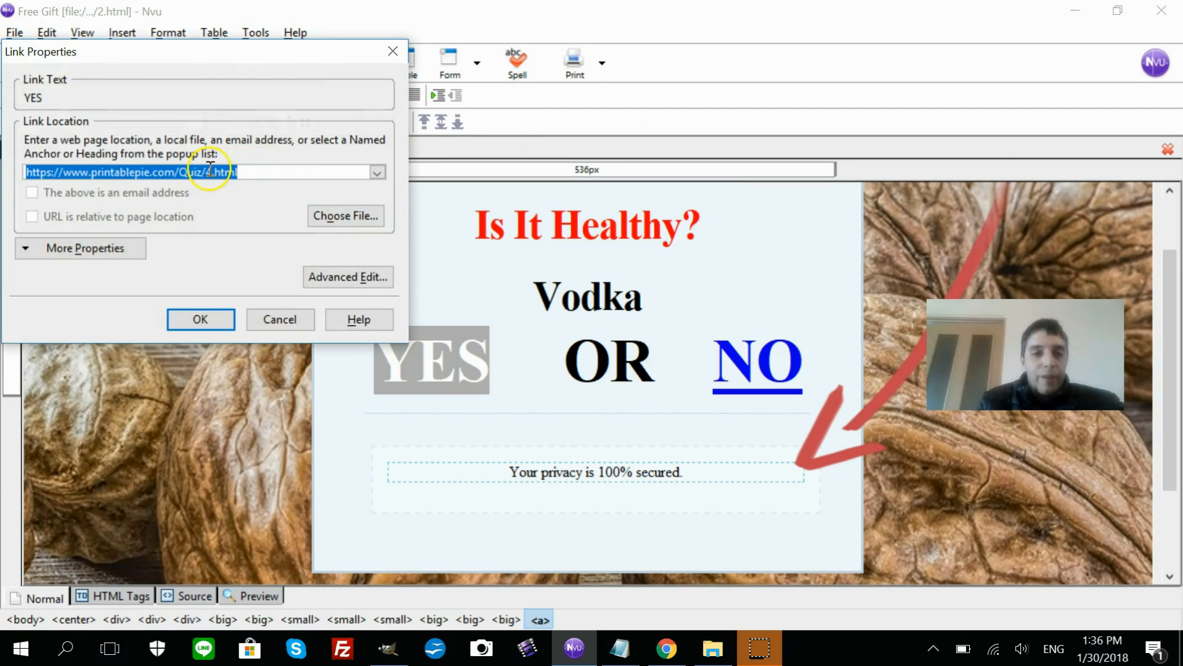
pyautogui.click(209, 171)
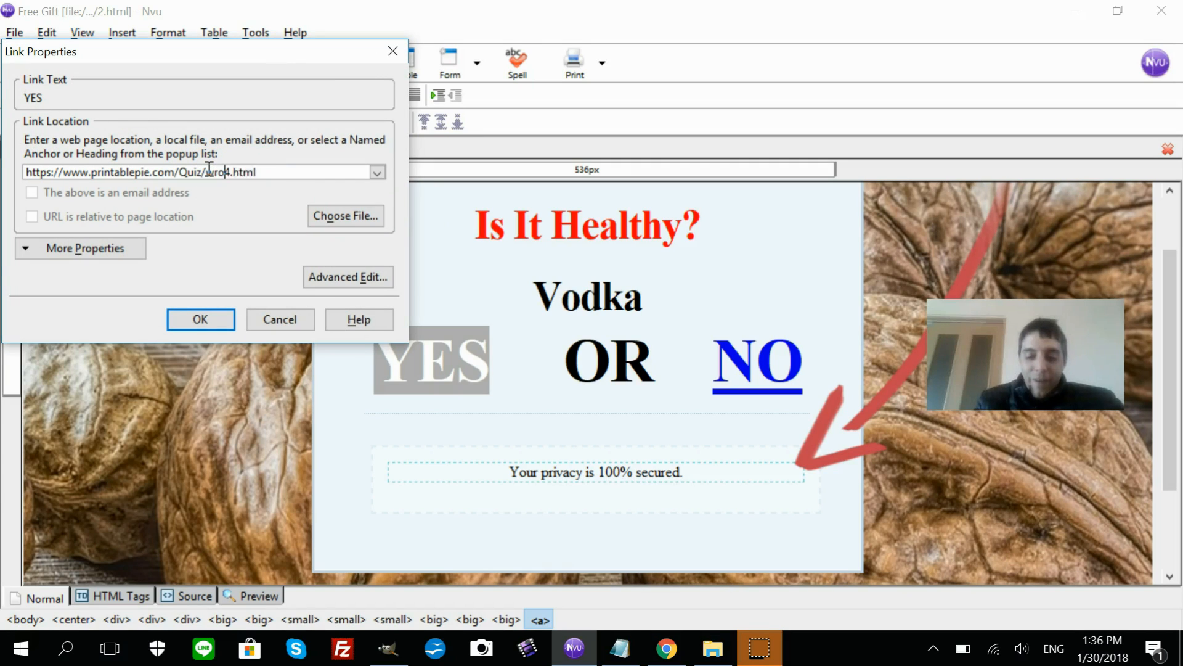
pyautogui.click(198, 315)
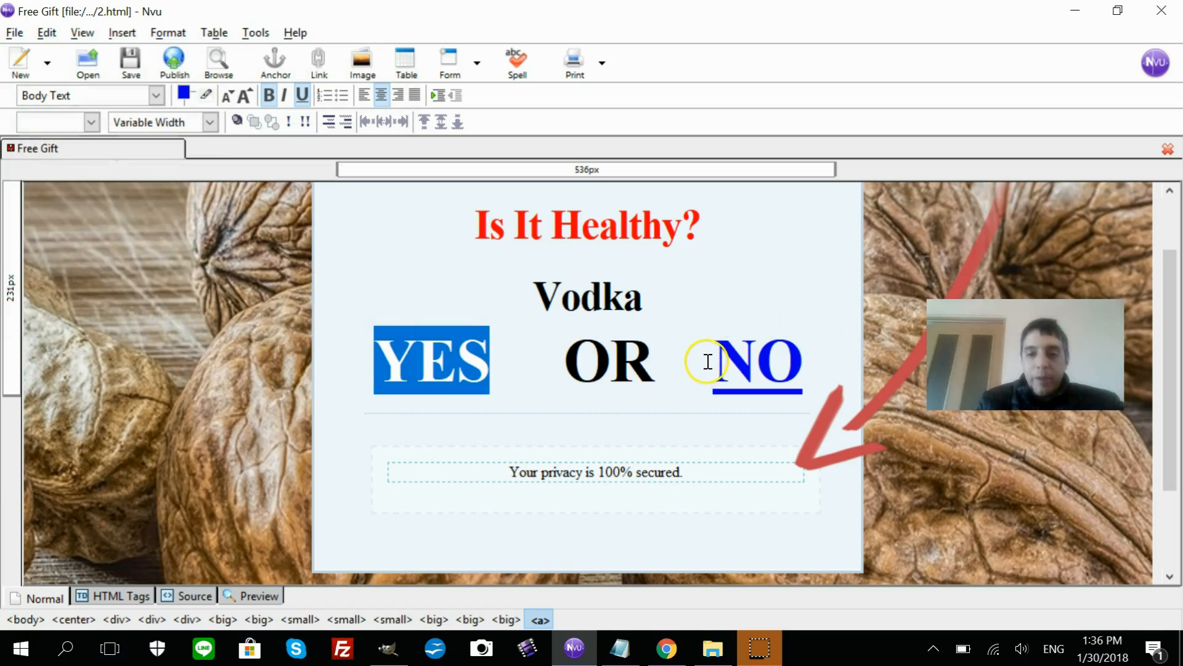
pyautogui.moveTo(708, 361); pyautogui.dragTo(801, 364)
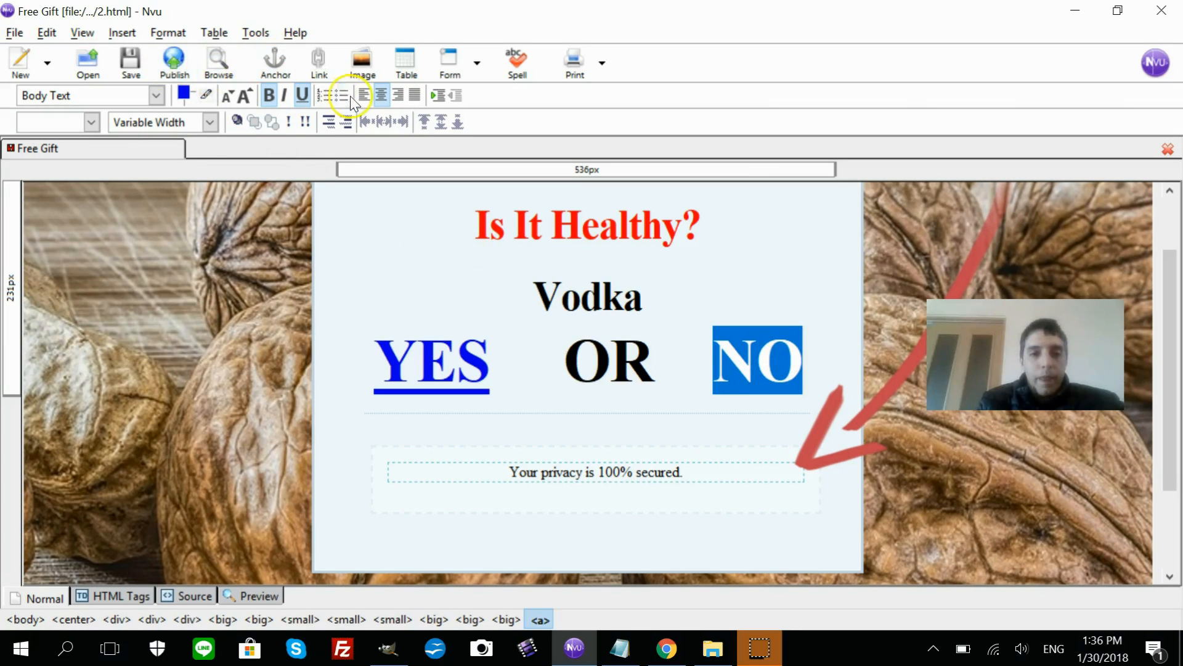
pyautogui.click(329, 73)
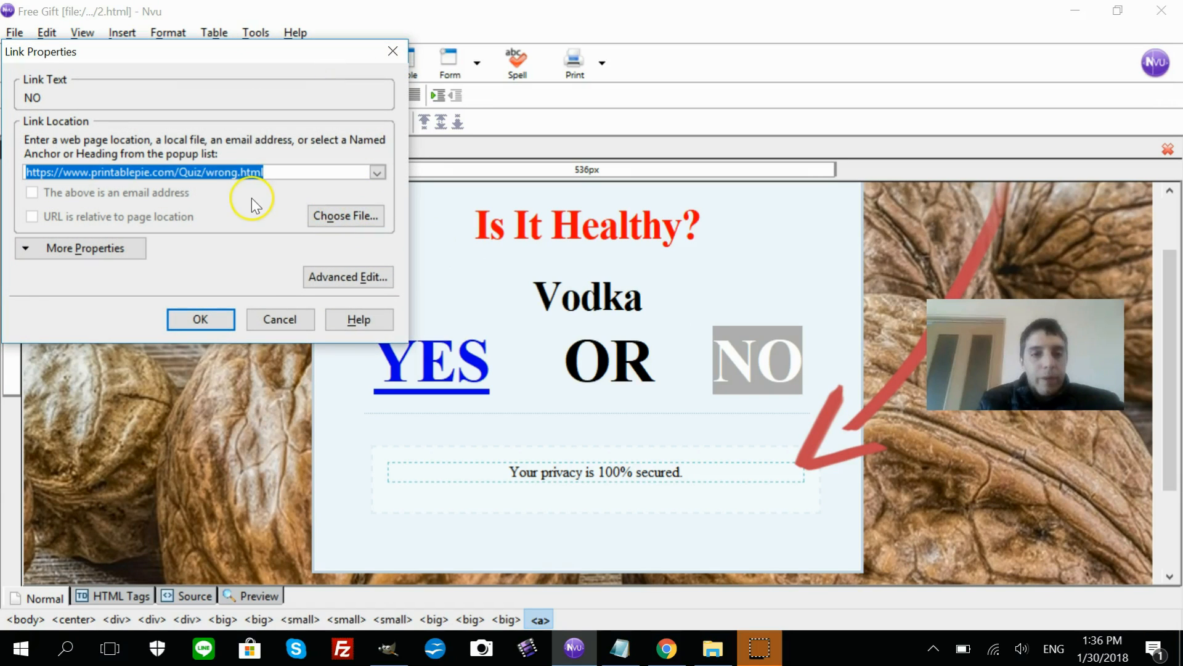
pyautogui.click(211, 172)
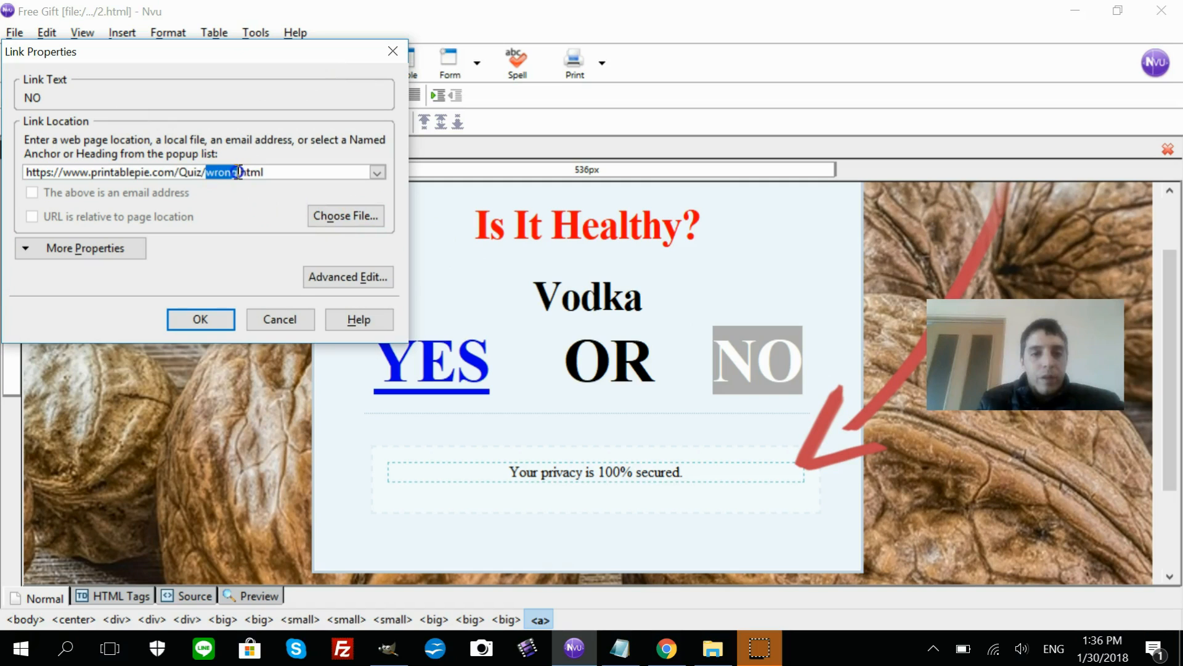
pyautogui.write('right')
pyautogui.press('Return')
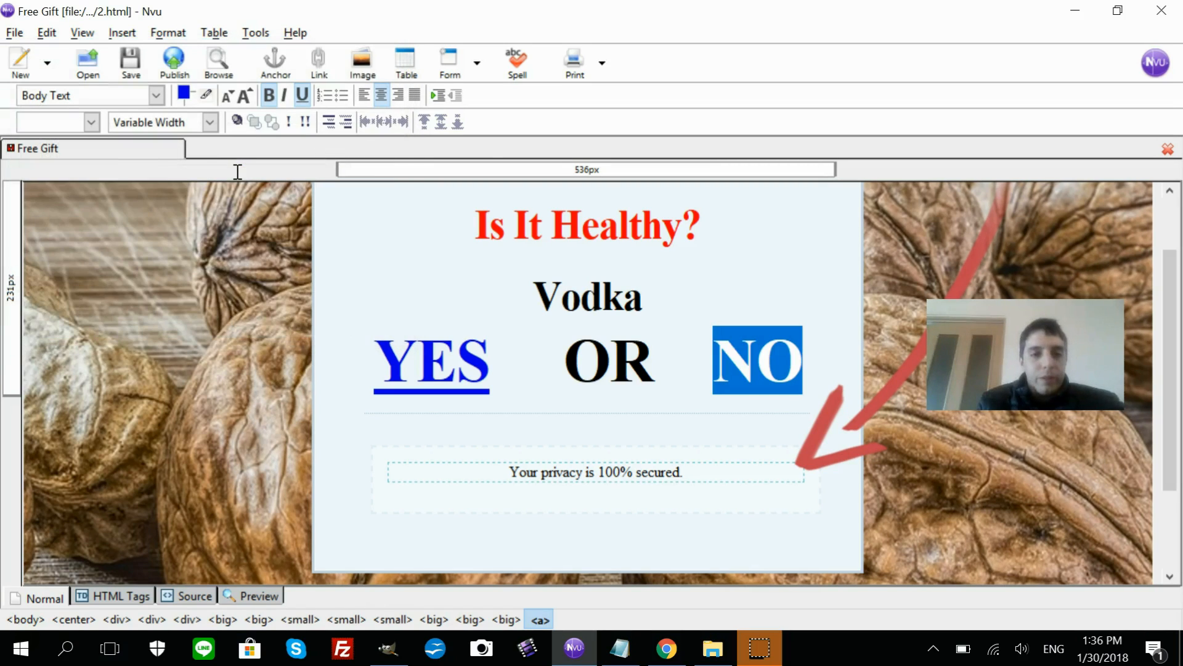
pyautogui.click(15, 33)
pyautogui.click(94, 180)
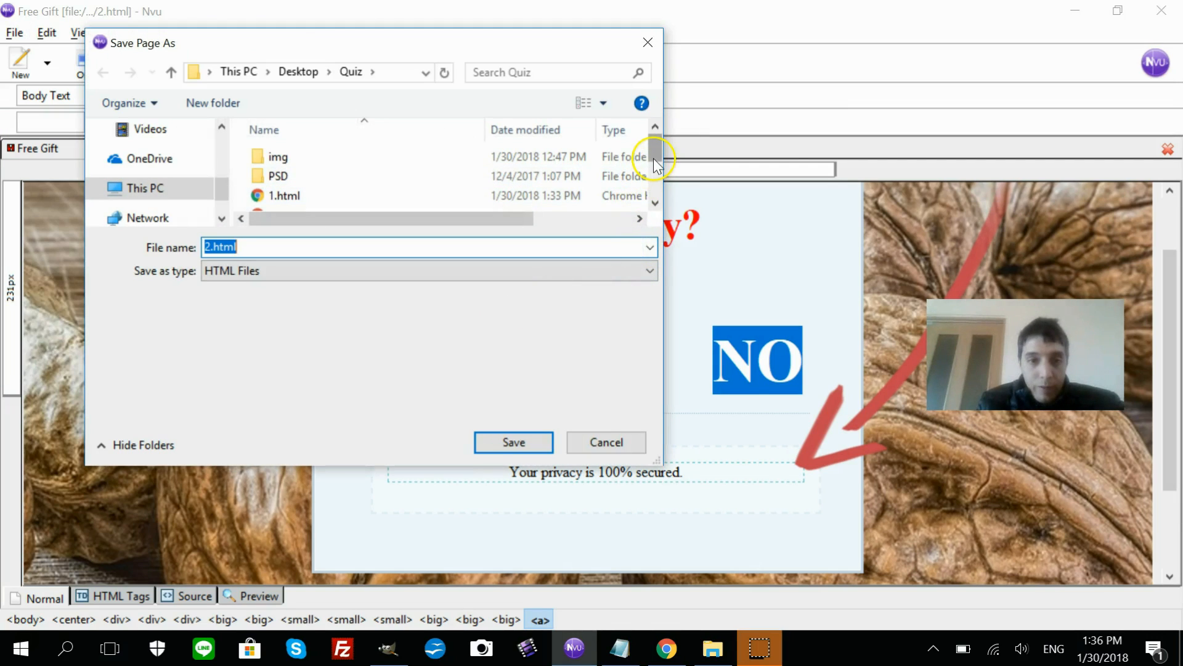
pyautogui.moveTo(653, 158); pyautogui.dragTo(657, 187)
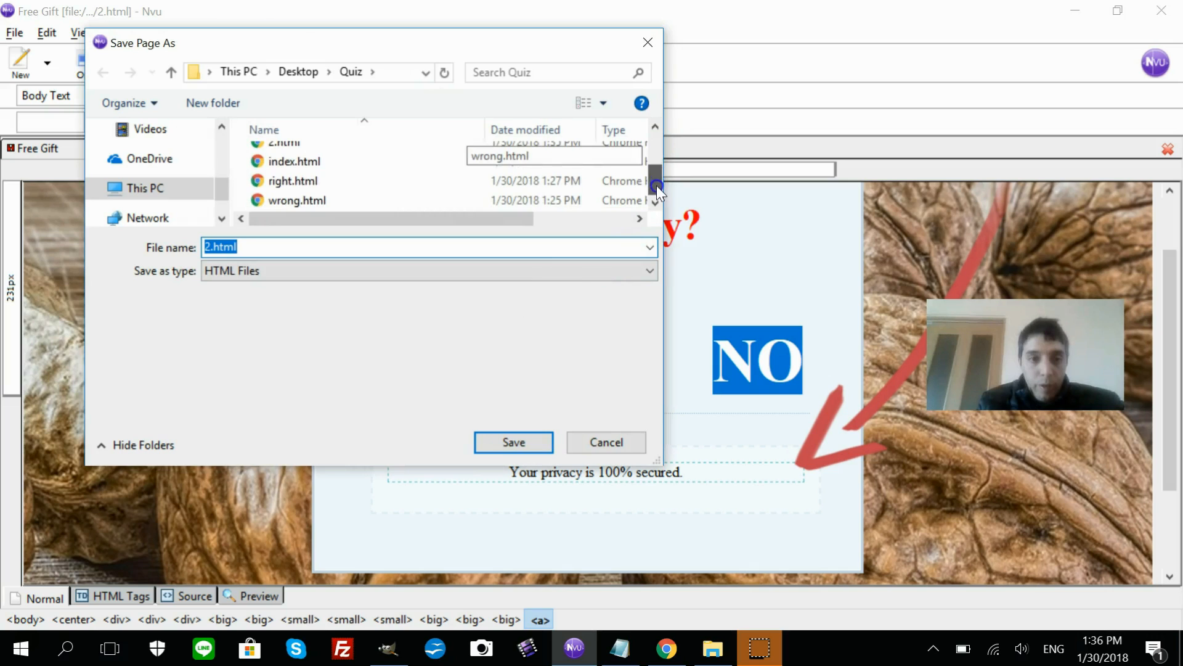
pyautogui.click(643, 47)
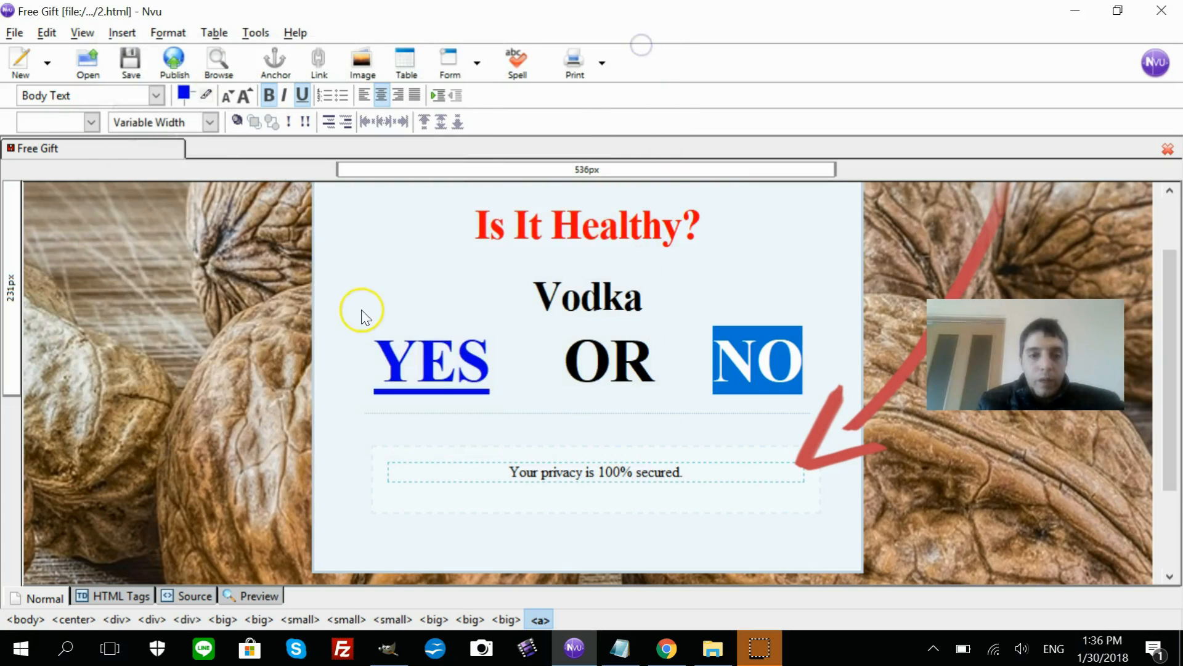
pyautogui.click(455, 359)
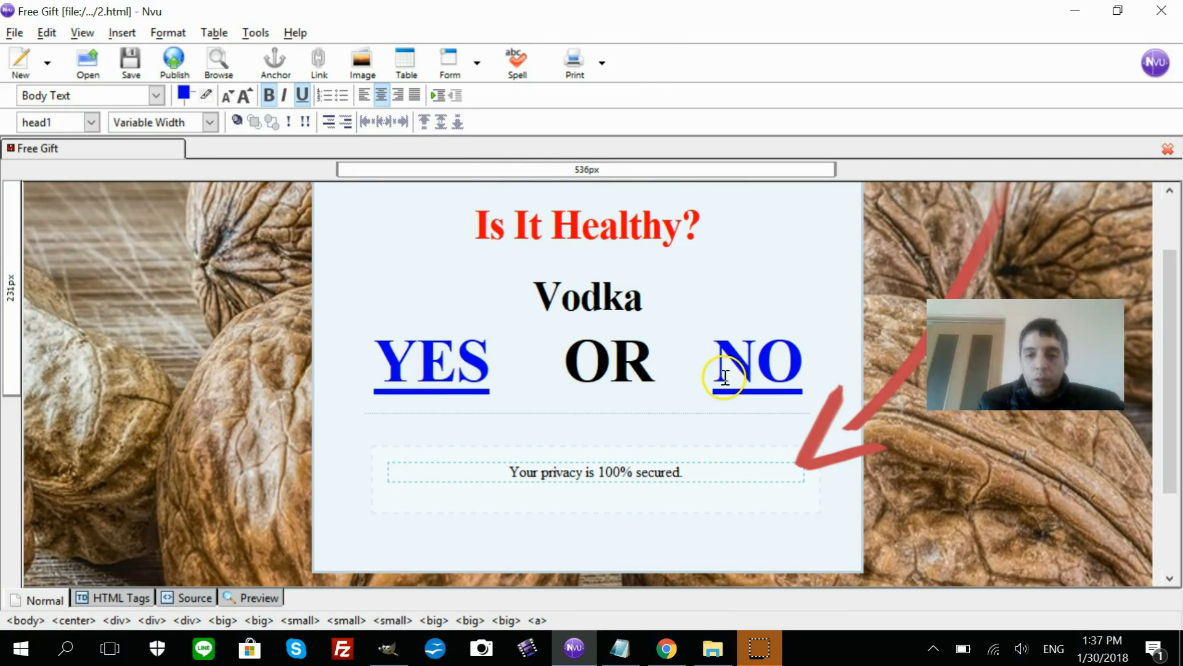
pyautogui.click(747, 377)
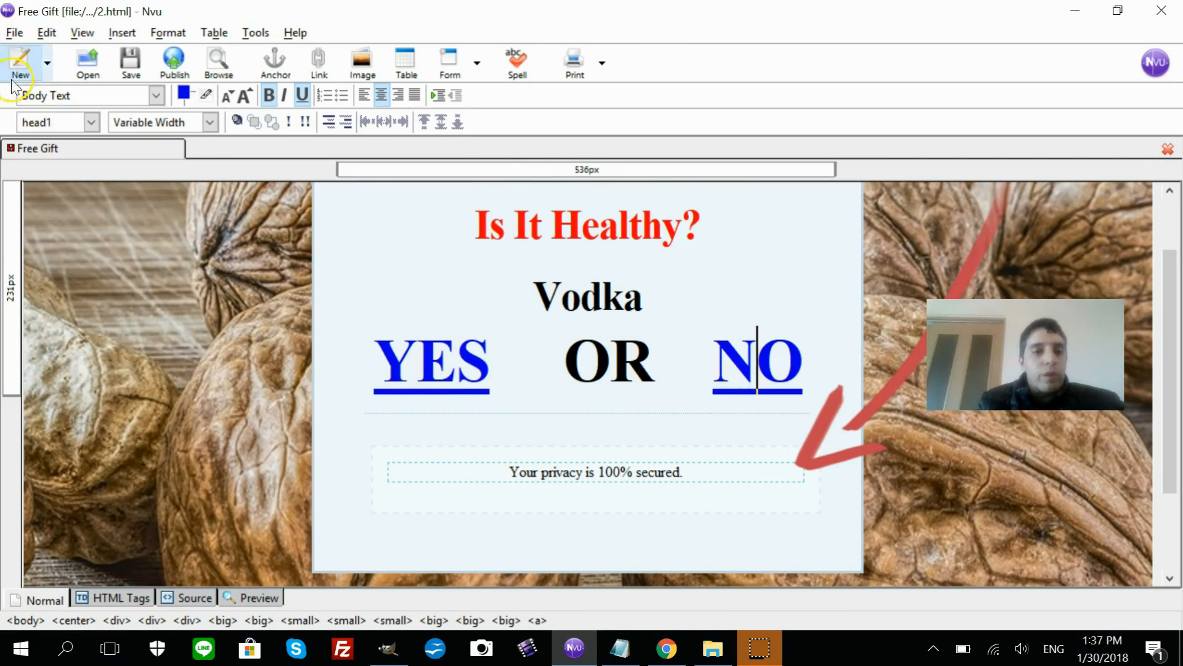
# - Save the Vodka question page under the new file name 3 in the Quiz folder on the desktop
pyautogui.click(15, 33)
pyautogui.click(64, 181)
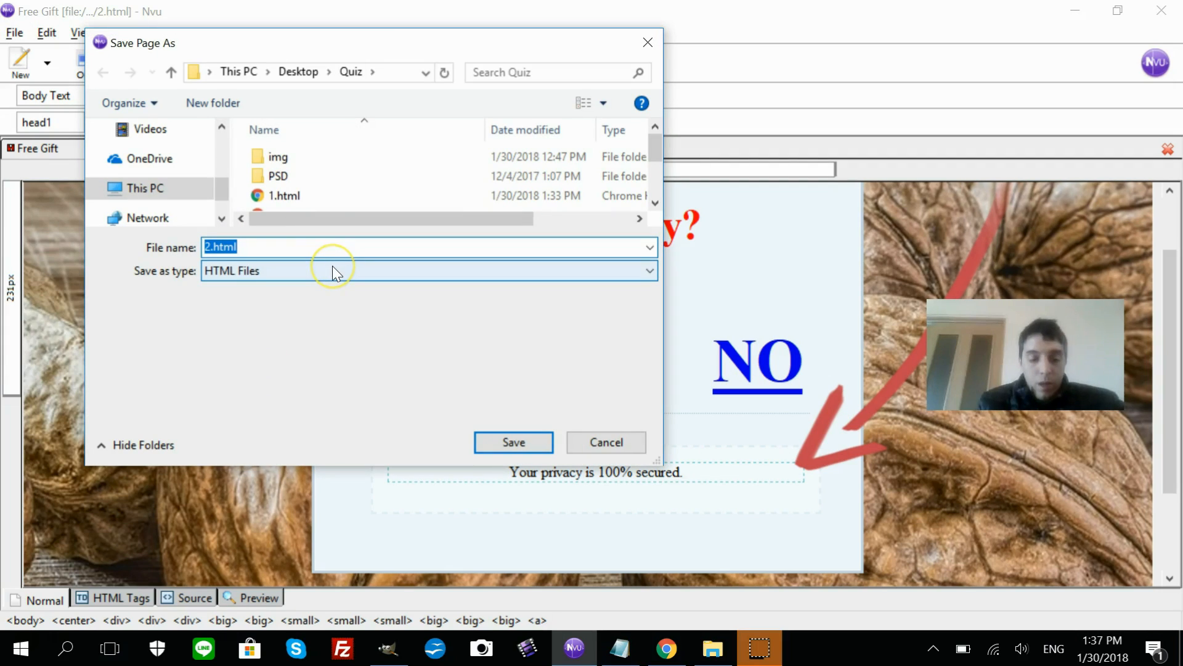
pyautogui.write('3')
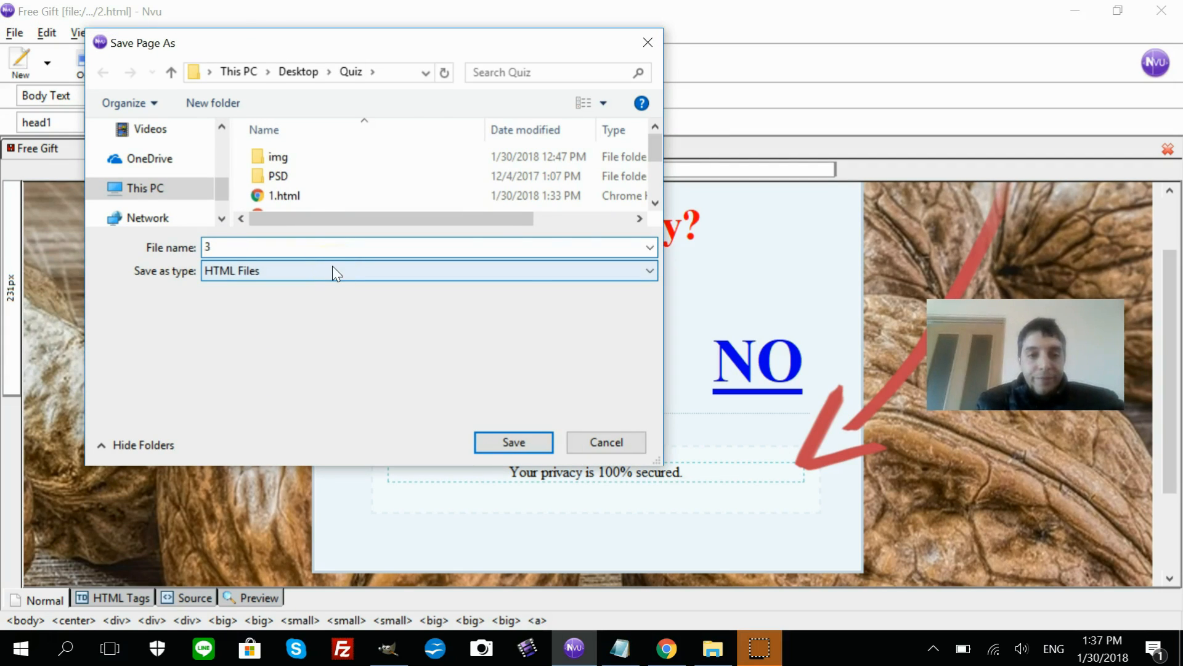
pyautogui.press('Return')
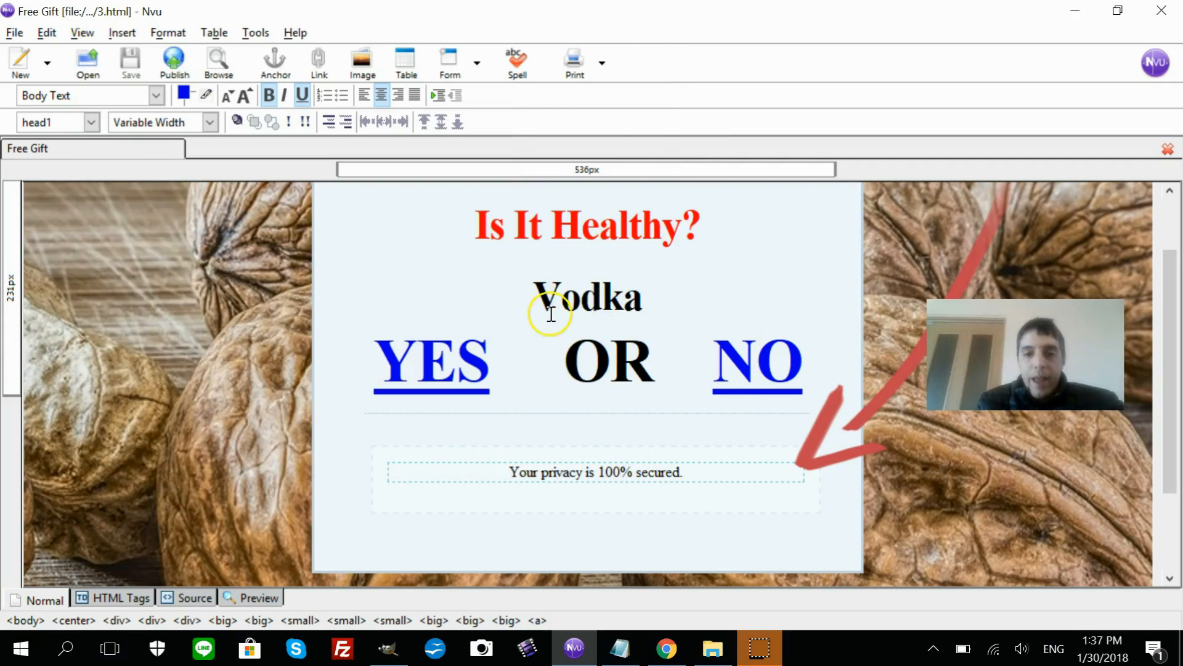
# - Replace the "Vodka" line with "Apples"
pyautogui.moveTo(535, 297); pyautogui.dragTo(622, 300)
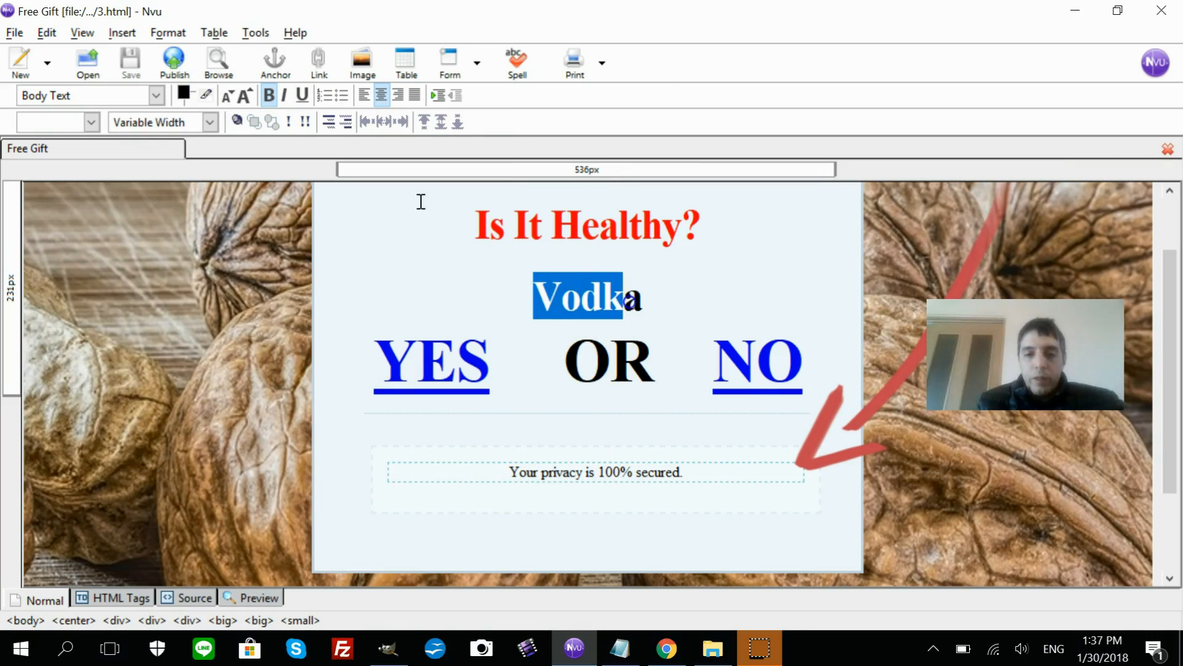
pyautogui.click(578, 291)
pyautogui.moveTo(534, 296); pyautogui.dragTo(643, 293)
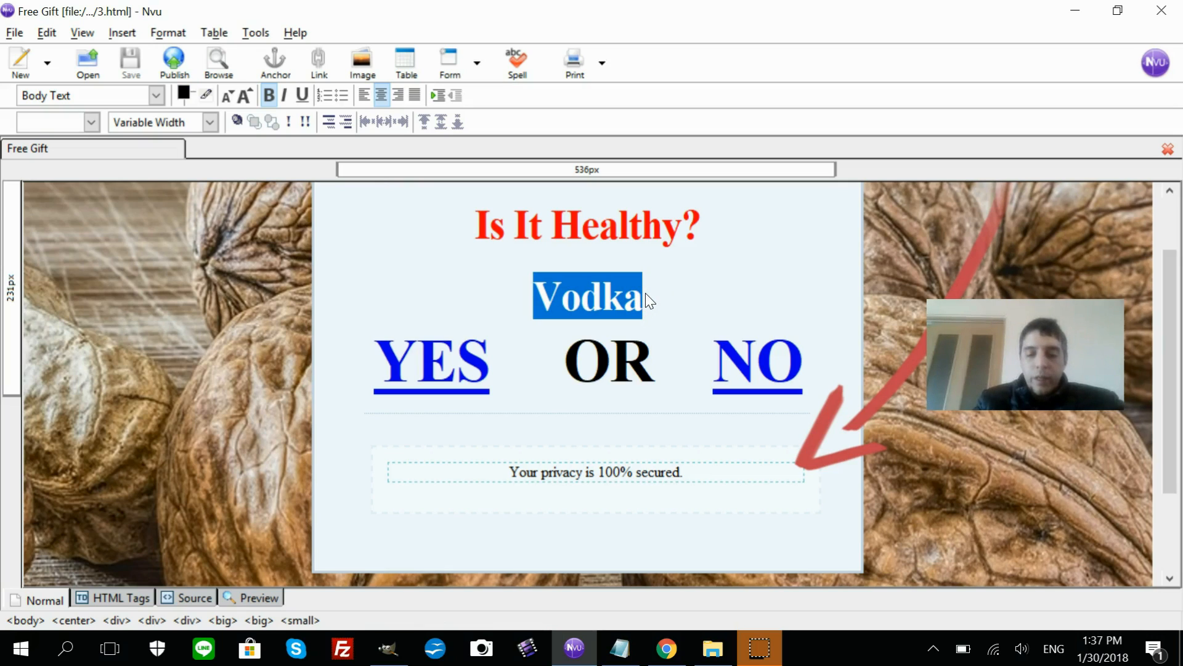
pyautogui.write('Ap')
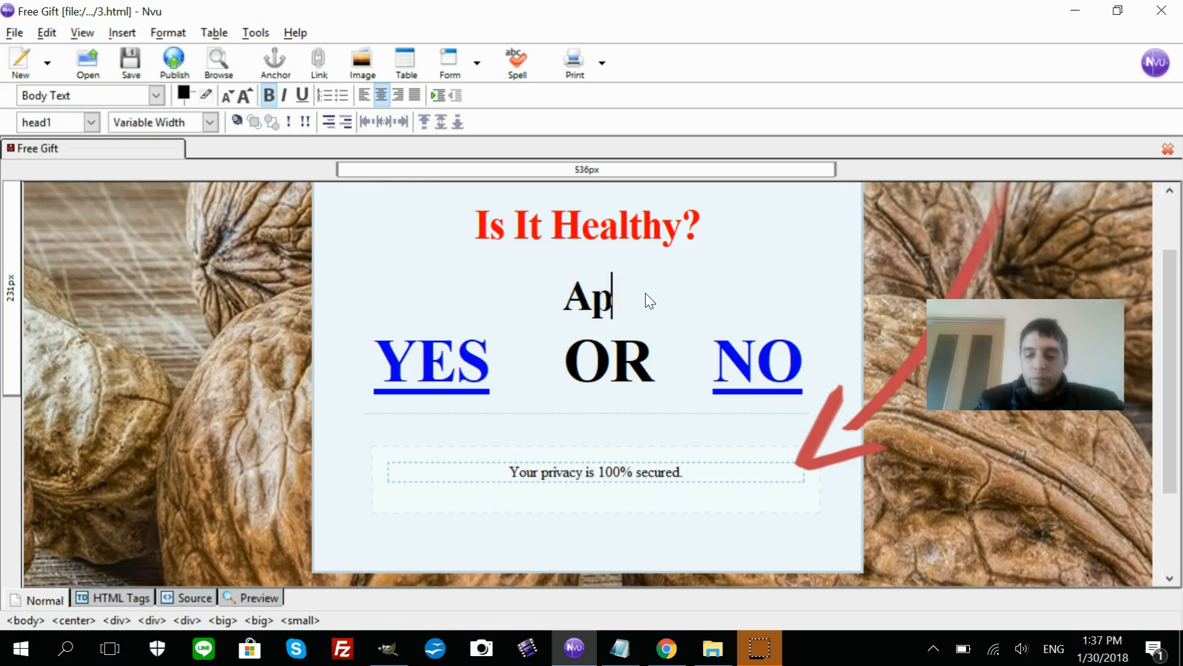
pyautogui.write('ples')
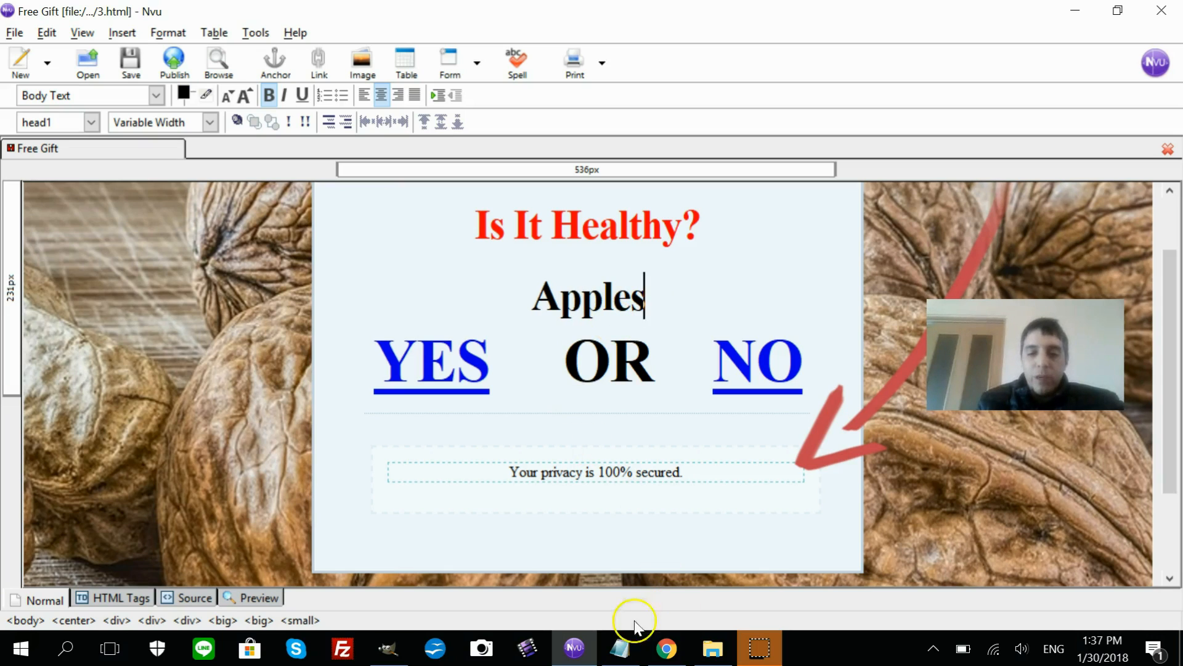
pyautogui.click(616, 652)
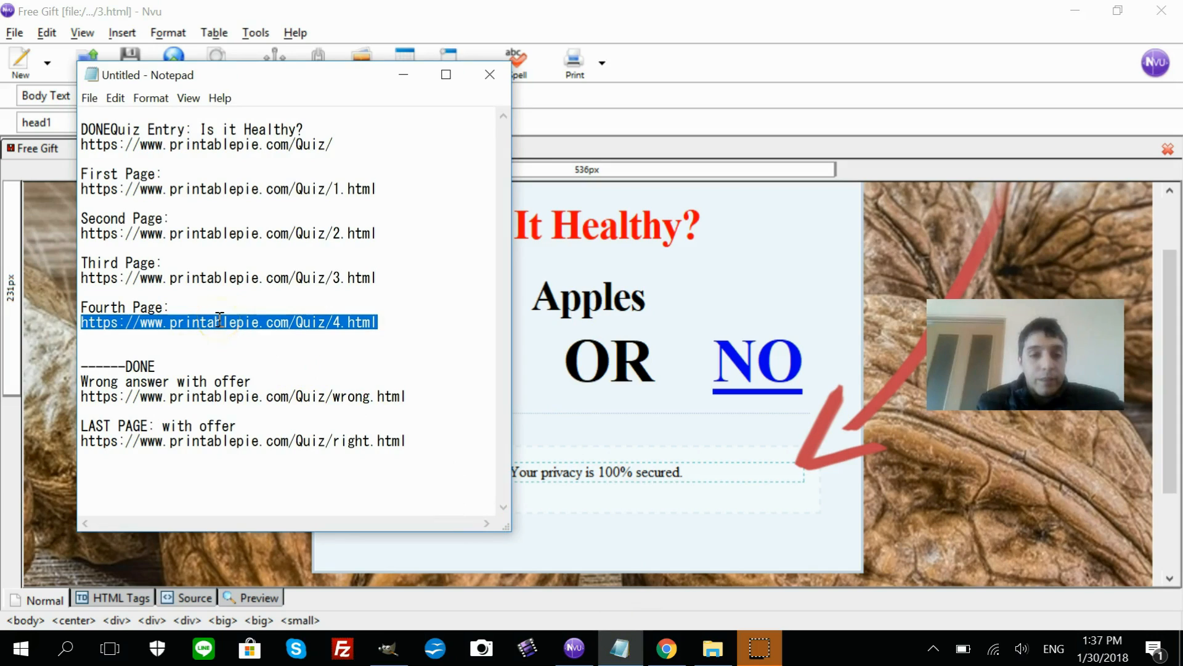
pyautogui.click(245, 404)
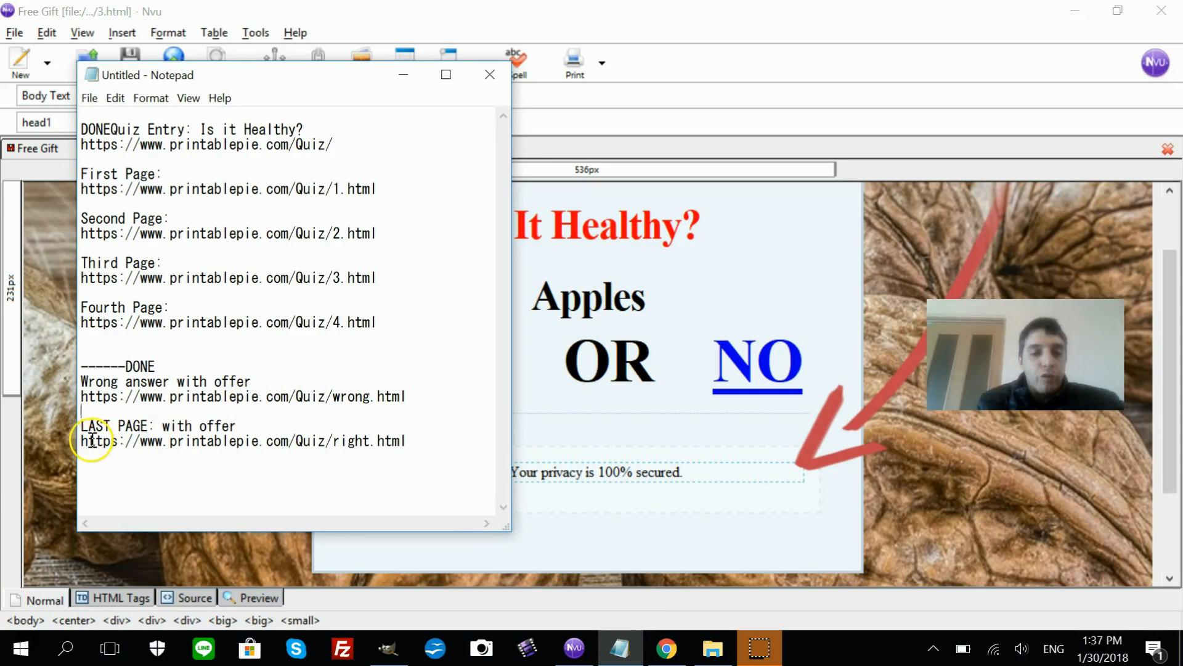
pyautogui.moveTo(83, 438); pyautogui.dragTo(376, 439)
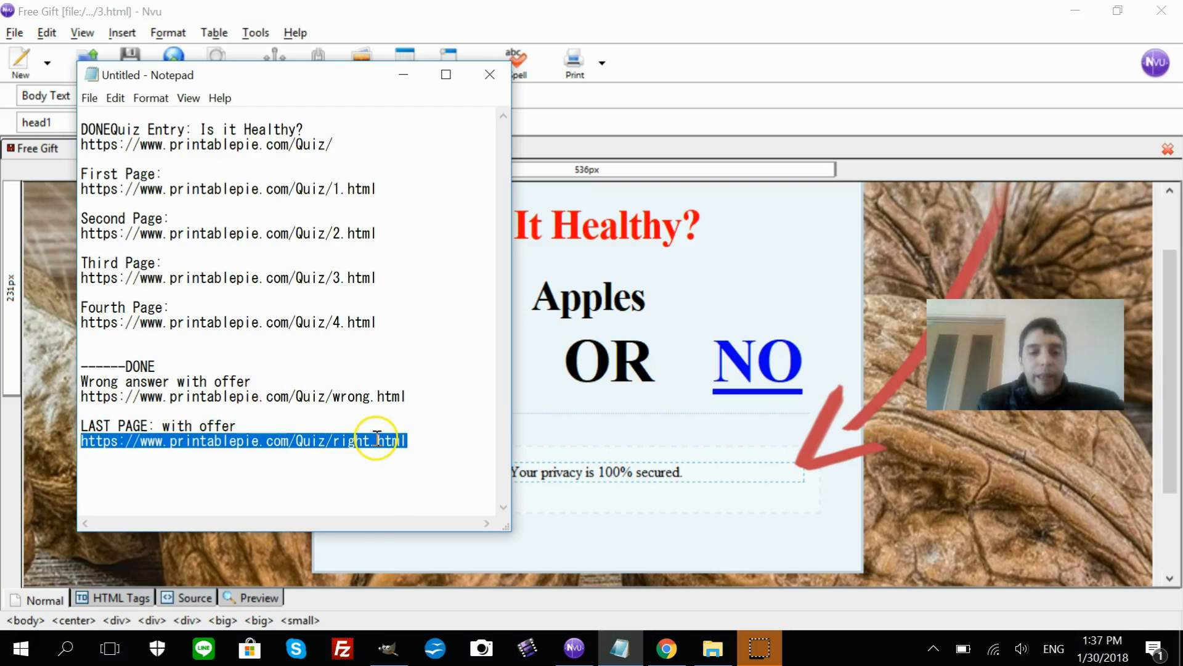
pyautogui.rightClick(377, 439)
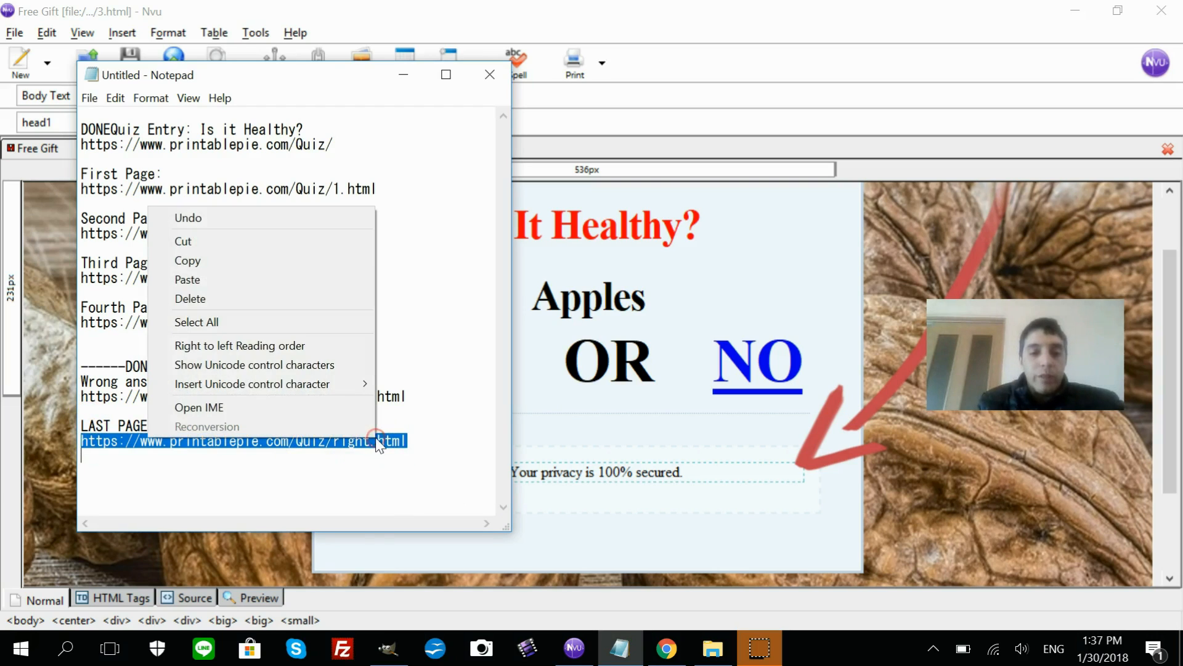
pyautogui.click(268, 255)
pyautogui.click(607, 287)
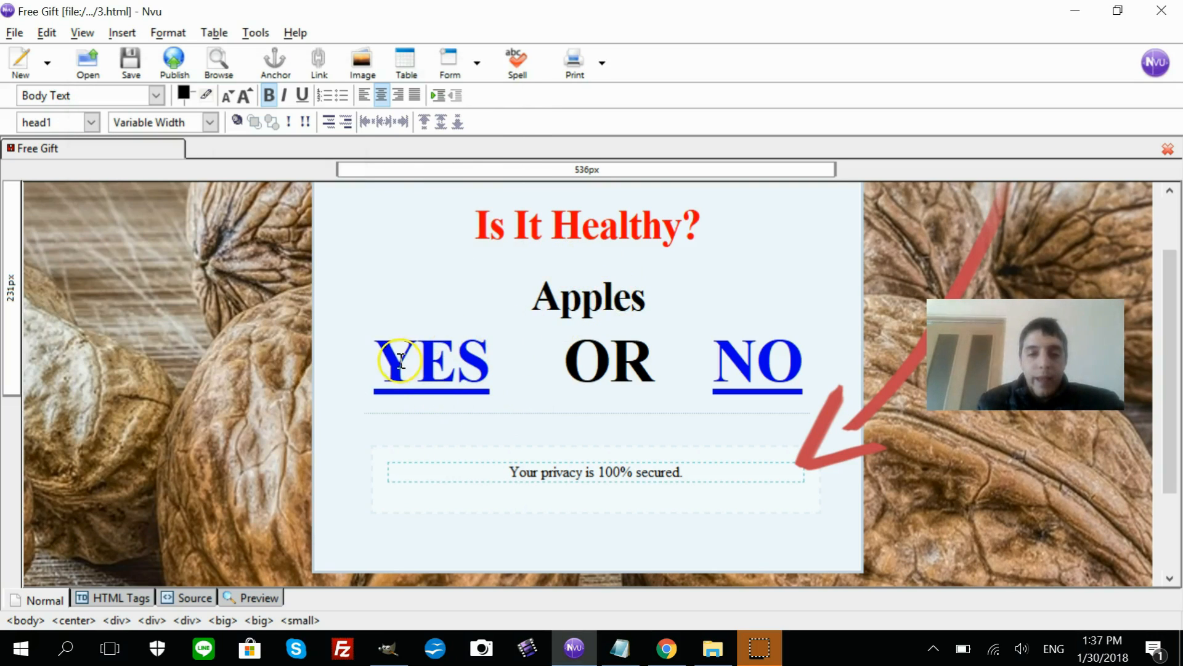
pyautogui.moveTo(391, 363); pyautogui.dragTo(490, 364)
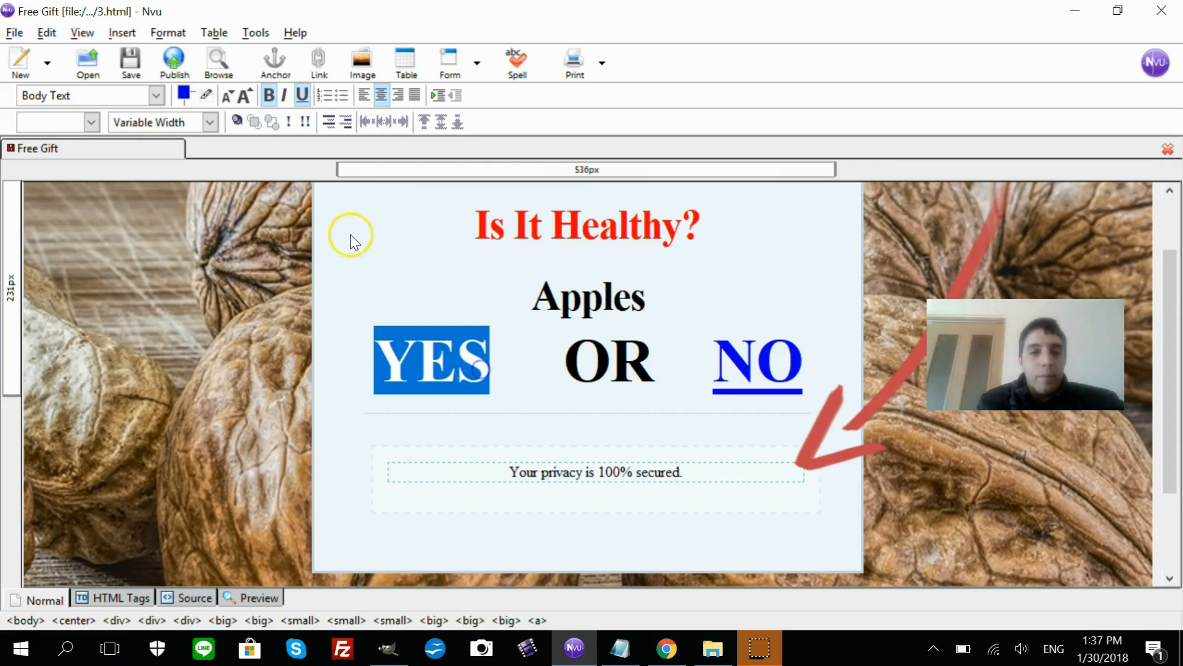
pyautogui.click(315, 60)
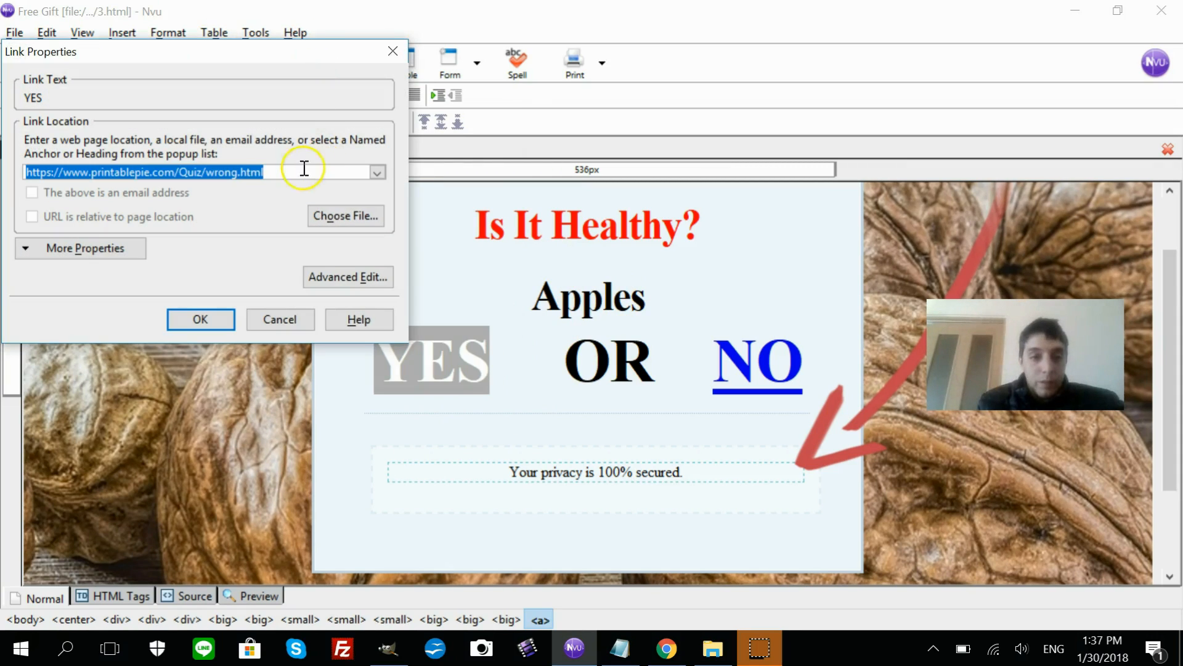
pyautogui.hotkey('ctrl', 'v')
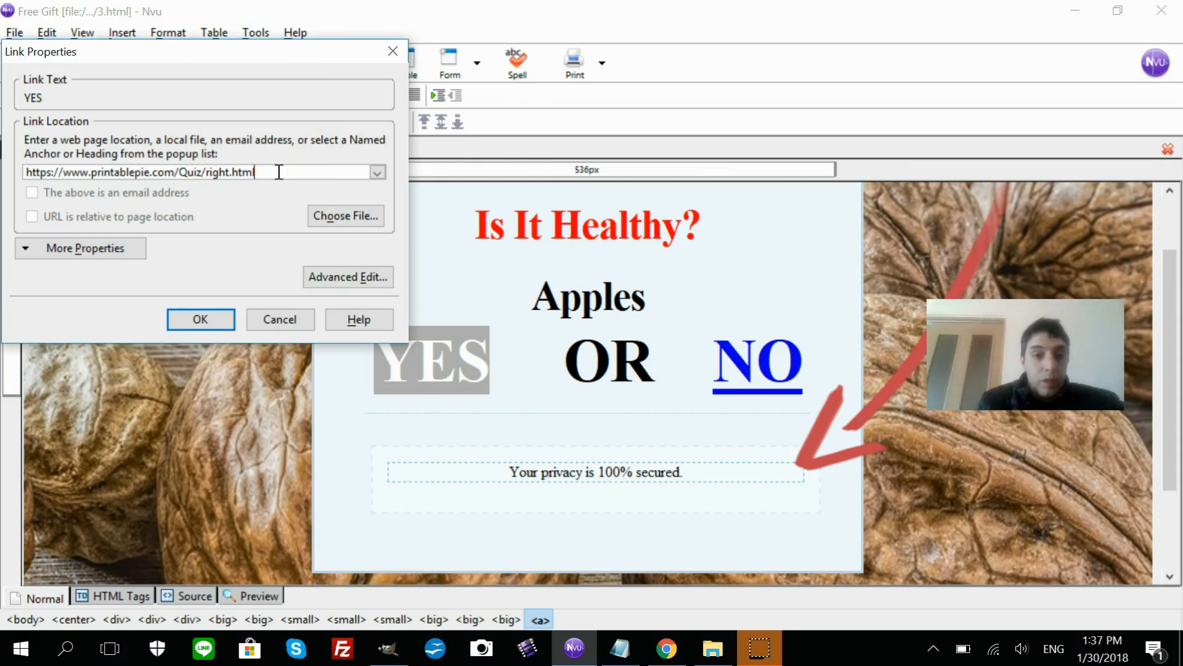
pyautogui.click(214, 311)
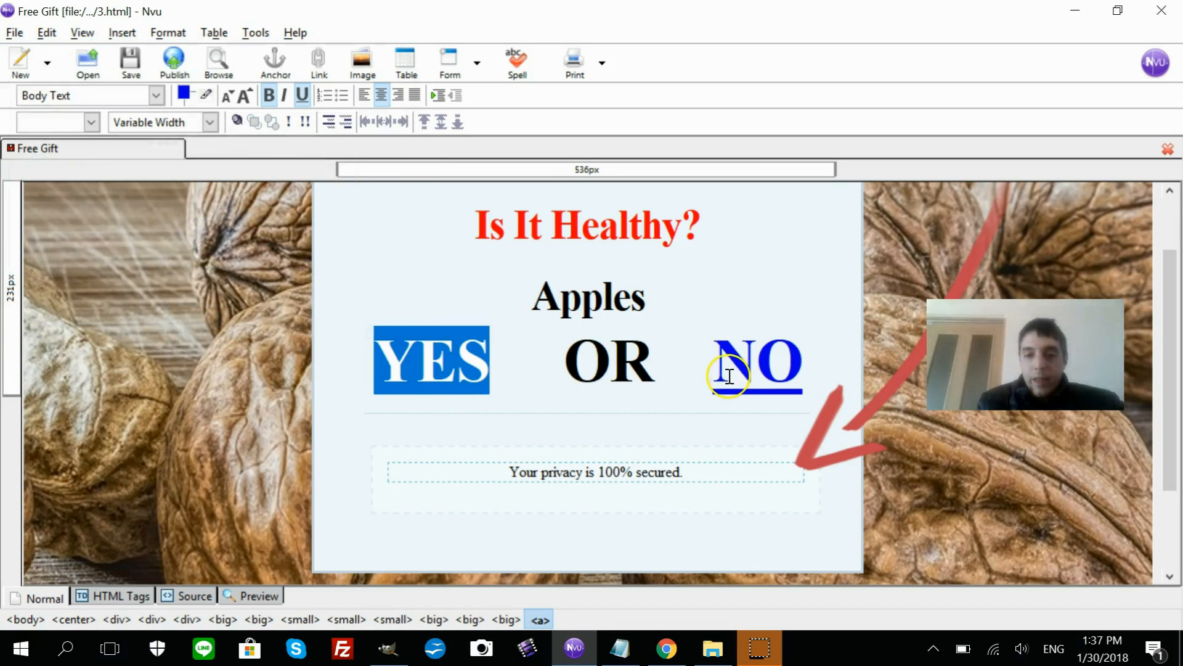
pyautogui.moveTo(729, 376)
pyautogui.mouseDown()
pyautogui.moveTo(765, 374)
pyautogui.moveTo(687, 312)
pyautogui.mouseUp()
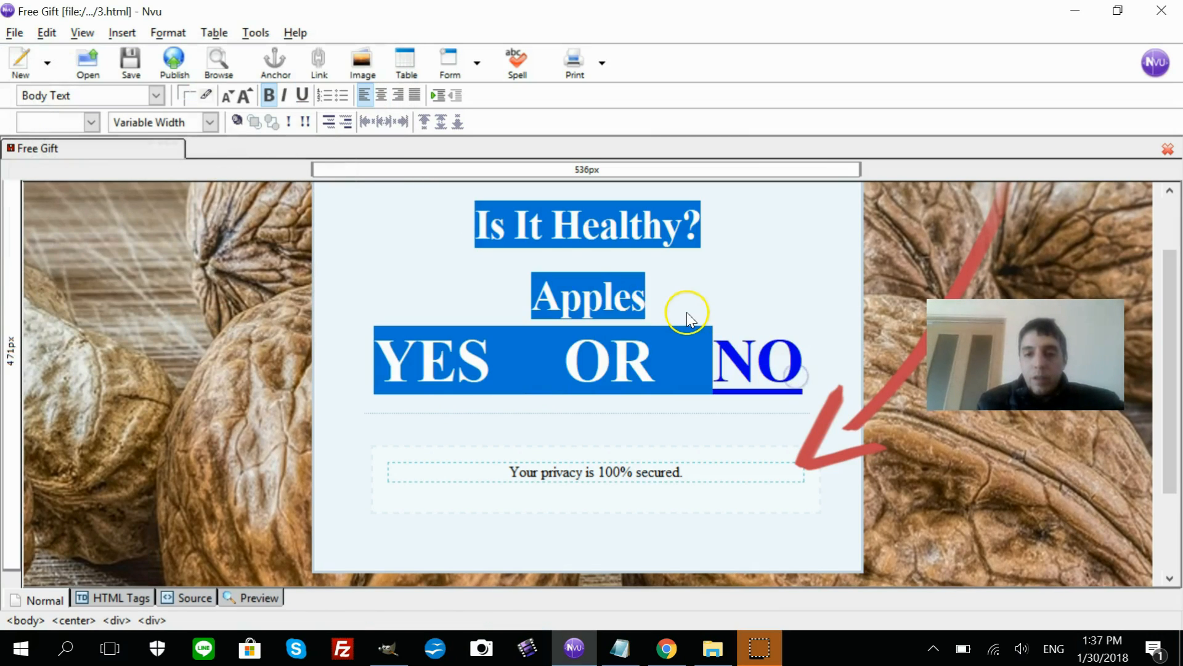
pyautogui.click(687, 313)
pyautogui.moveTo(715, 359); pyautogui.dragTo(796, 368)
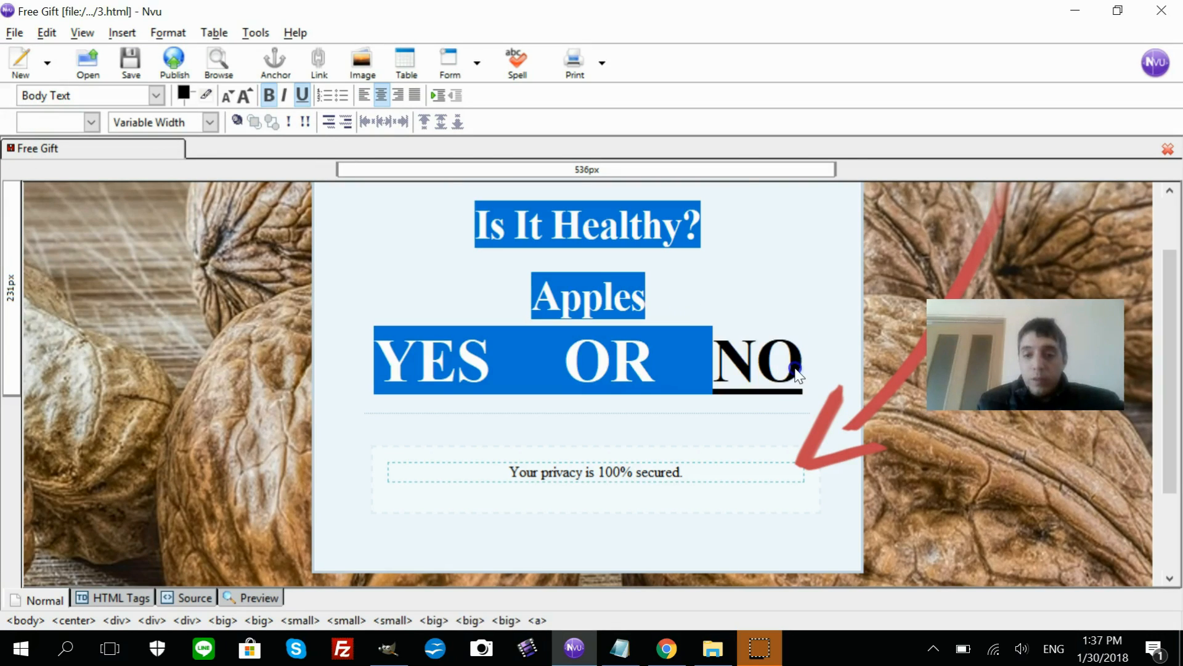
pyautogui.click(718, 349)
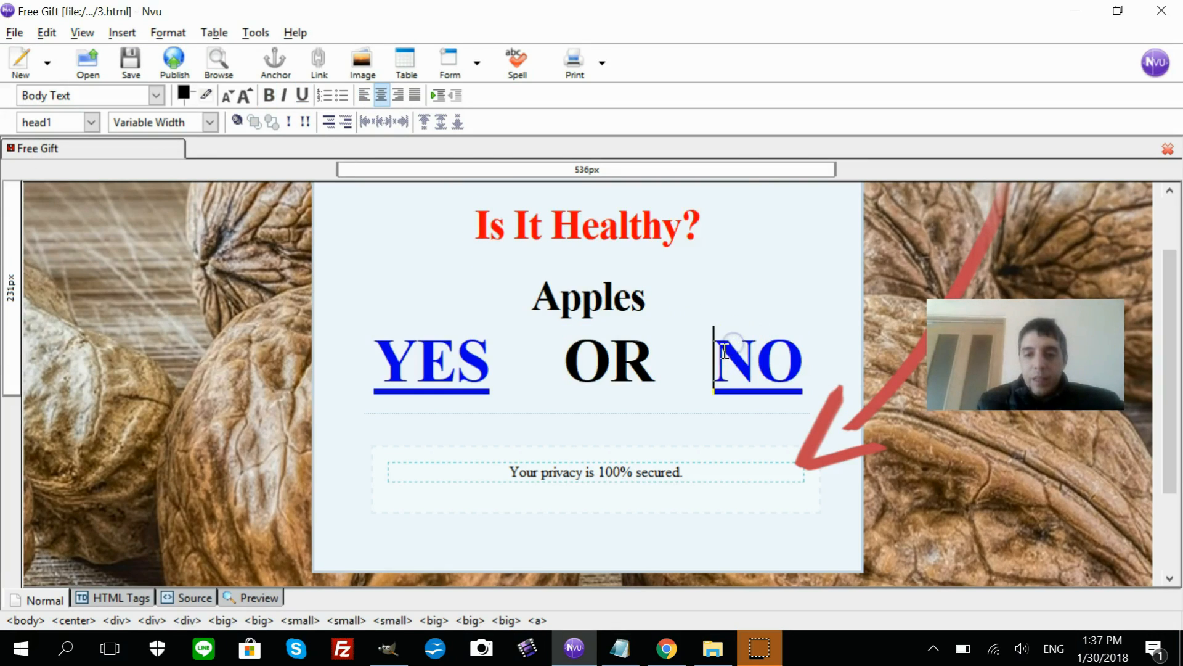
pyautogui.moveTo(719, 356); pyautogui.dragTo(796, 365)
pyautogui.click(534, 245)
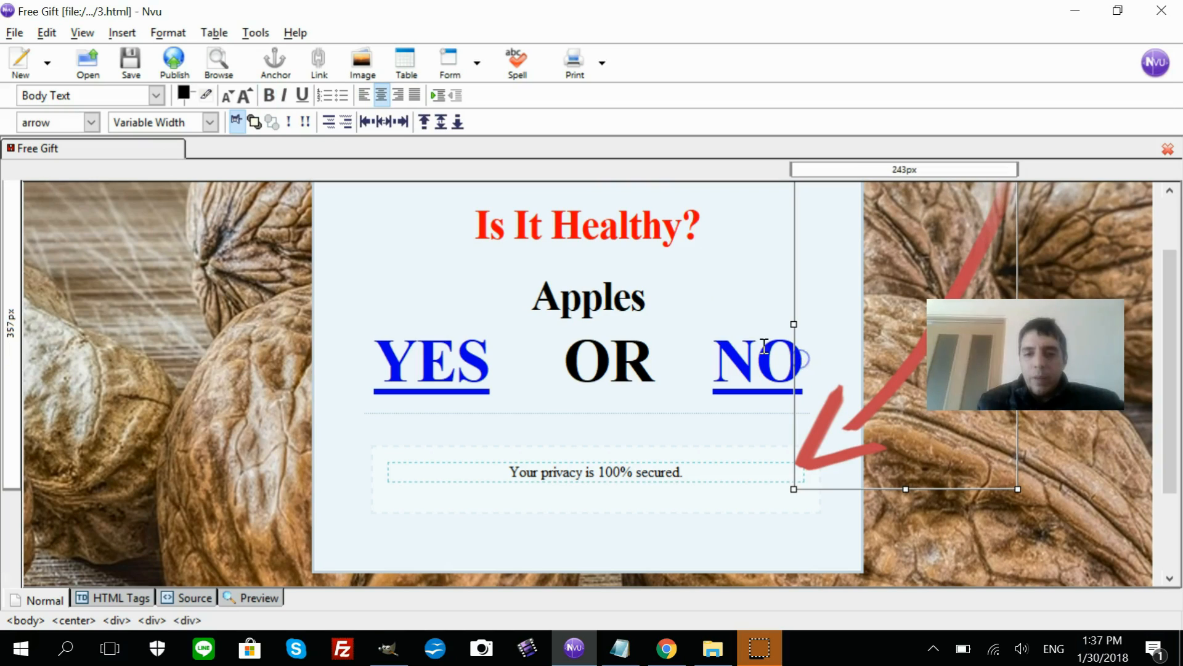
pyautogui.click(719, 355)
pyautogui.moveTo(727, 365); pyautogui.dragTo(801, 365)
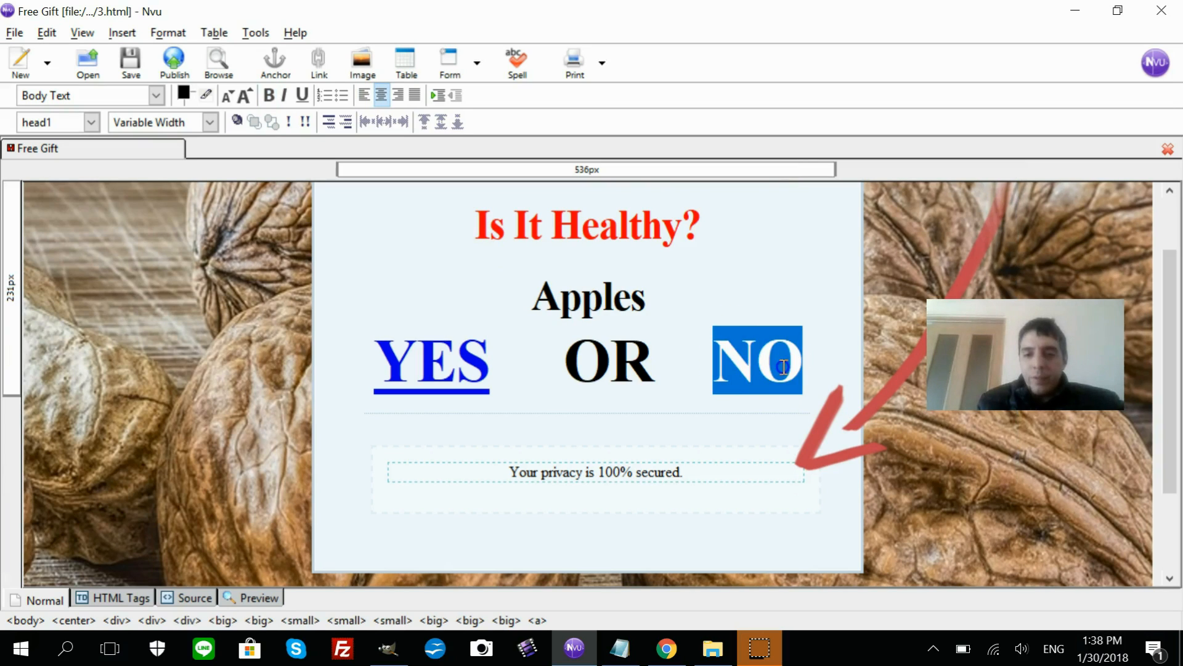
pyautogui.click(304, 96)
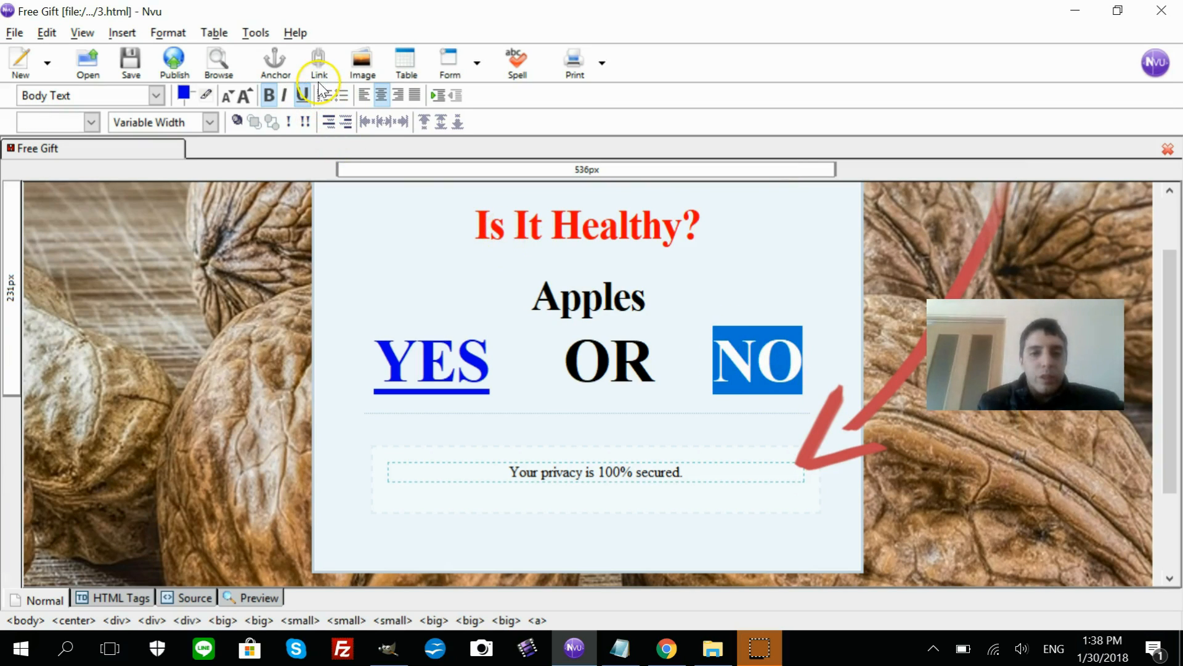
pyautogui.click(317, 70)
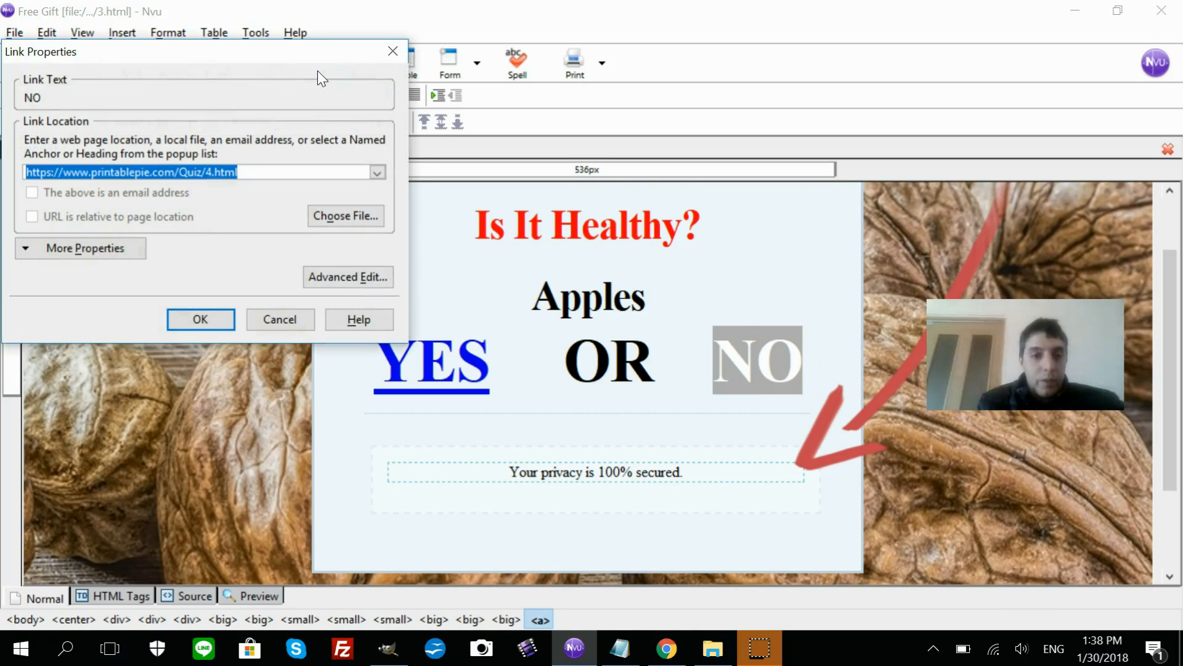
pyautogui.click(205, 178)
pyautogui.write('wrong')
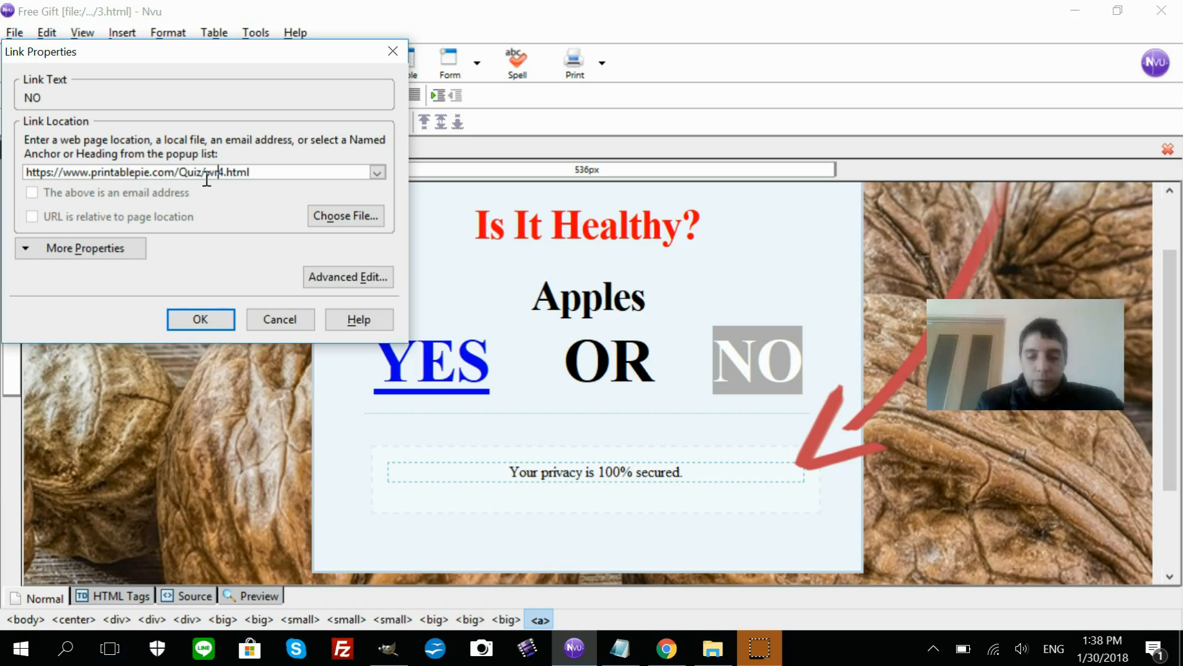
pyautogui.press('Delete')
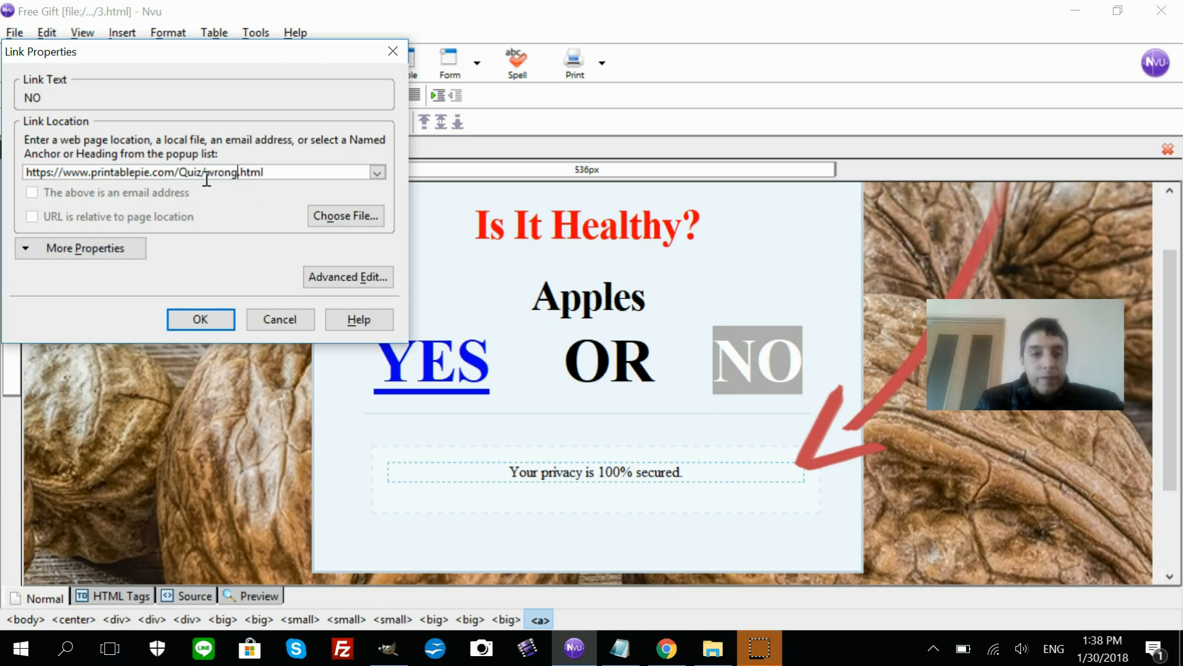
pyautogui.click(201, 320)
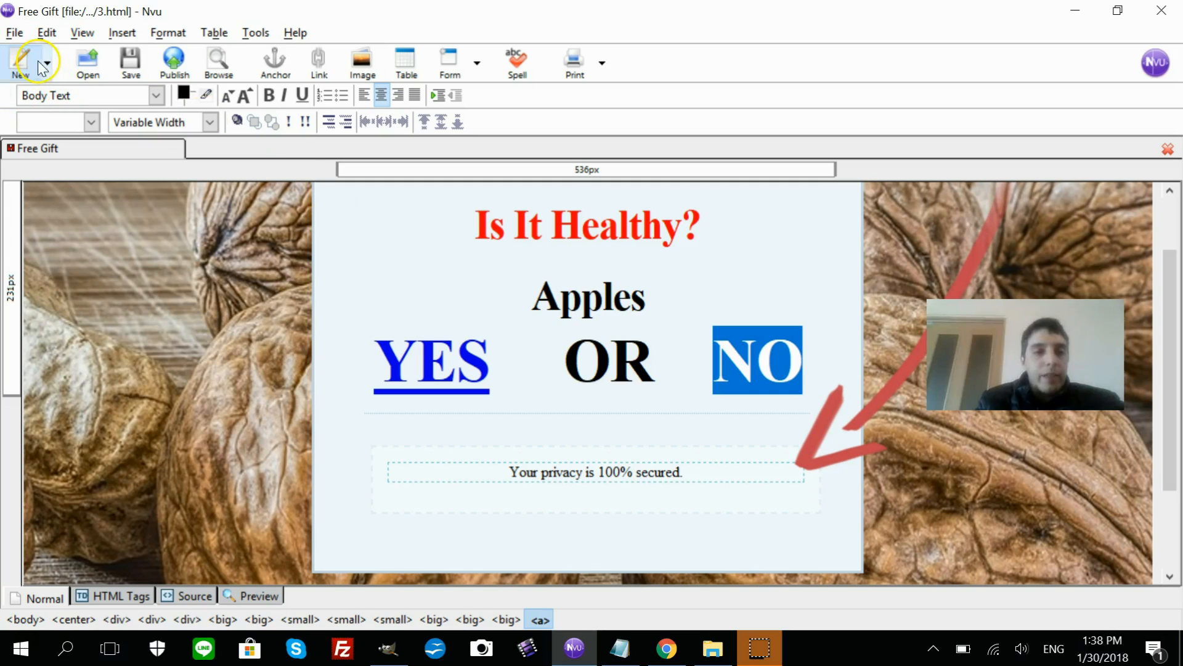
# - Save the Apples question page under the new file name 4 in the Quiz folder
pyautogui.click(17, 32)
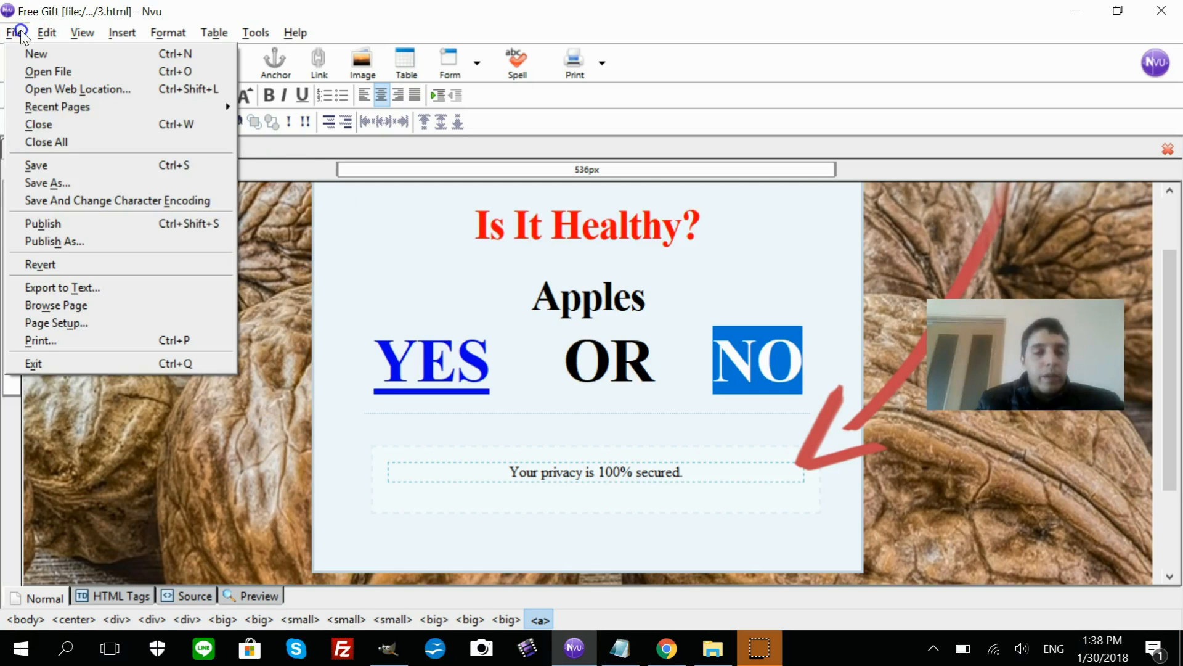
pyautogui.click(57, 184)
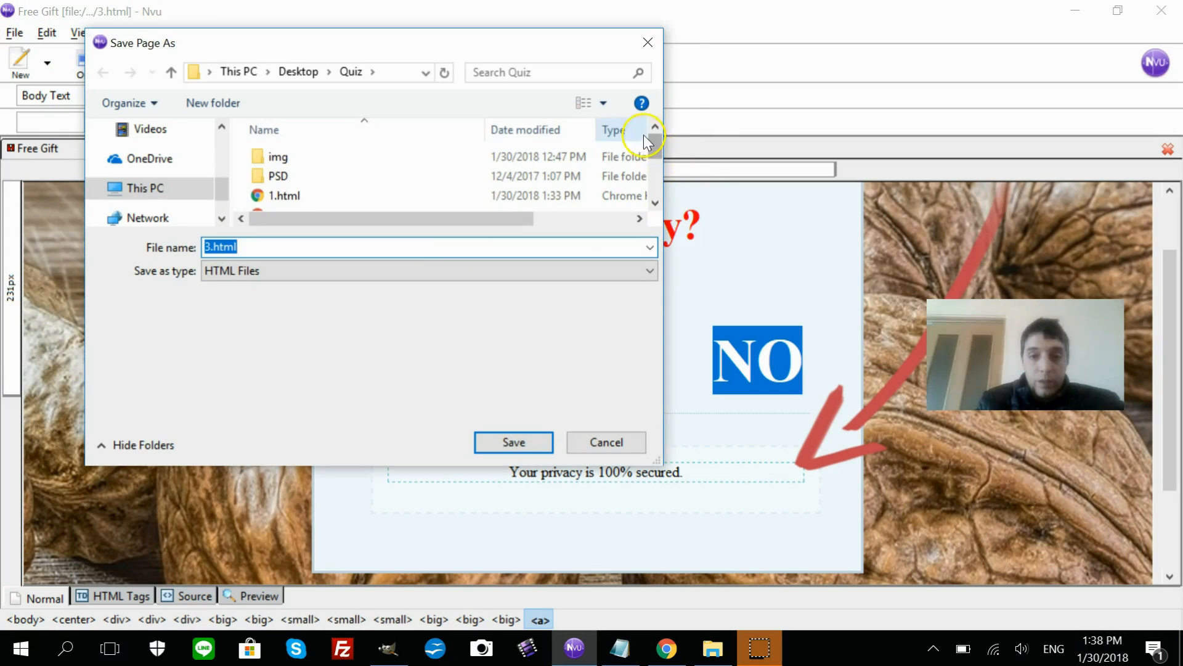
pyautogui.moveTo(654, 143); pyautogui.dragTo(656, 186)
pyautogui.write('4')
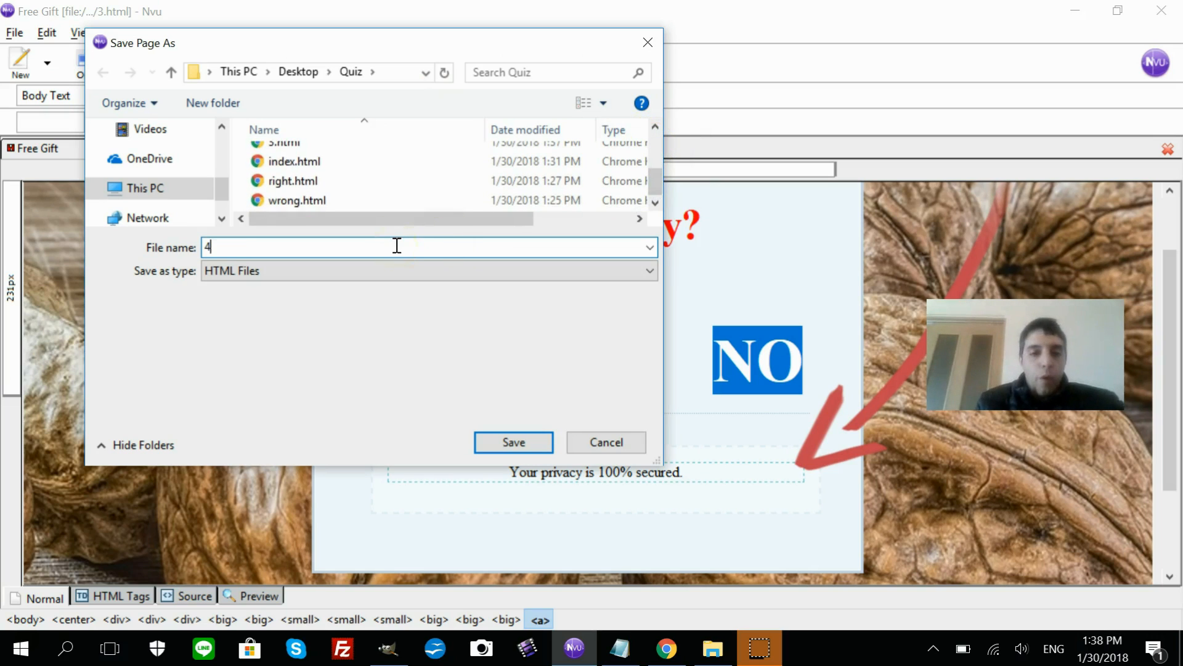
pyautogui.press('Return')
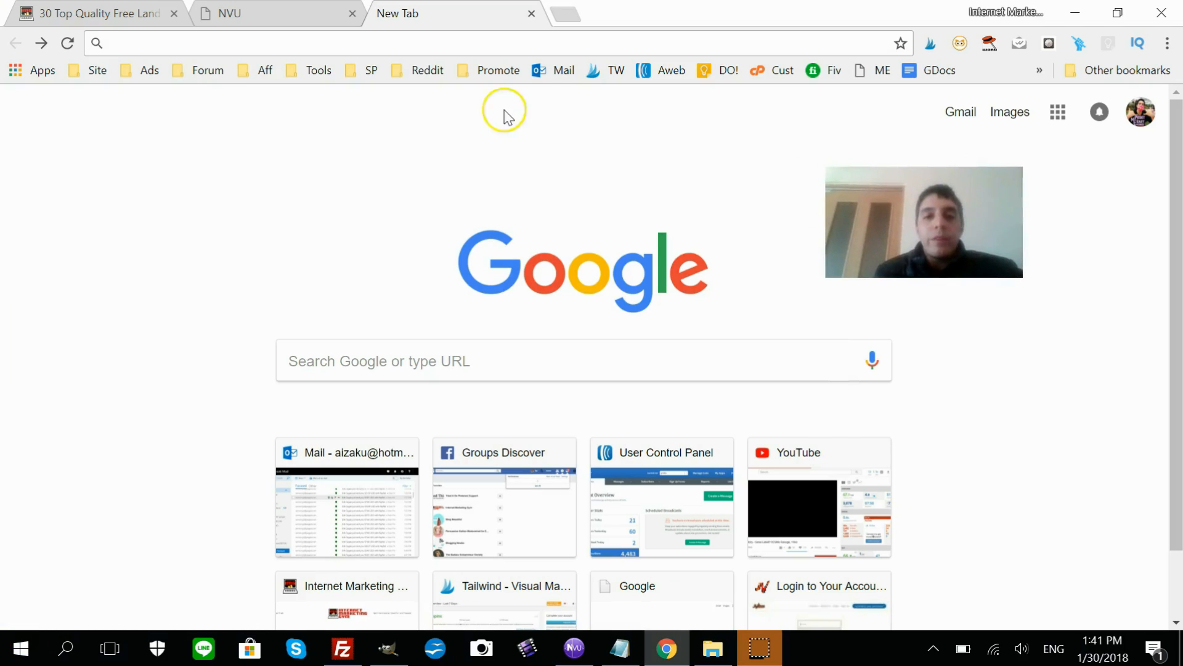
# - In Chrome, load the published quiz's entry page at printablepie.com/Quiz in the new tab
pyautogui.click(561, 47)
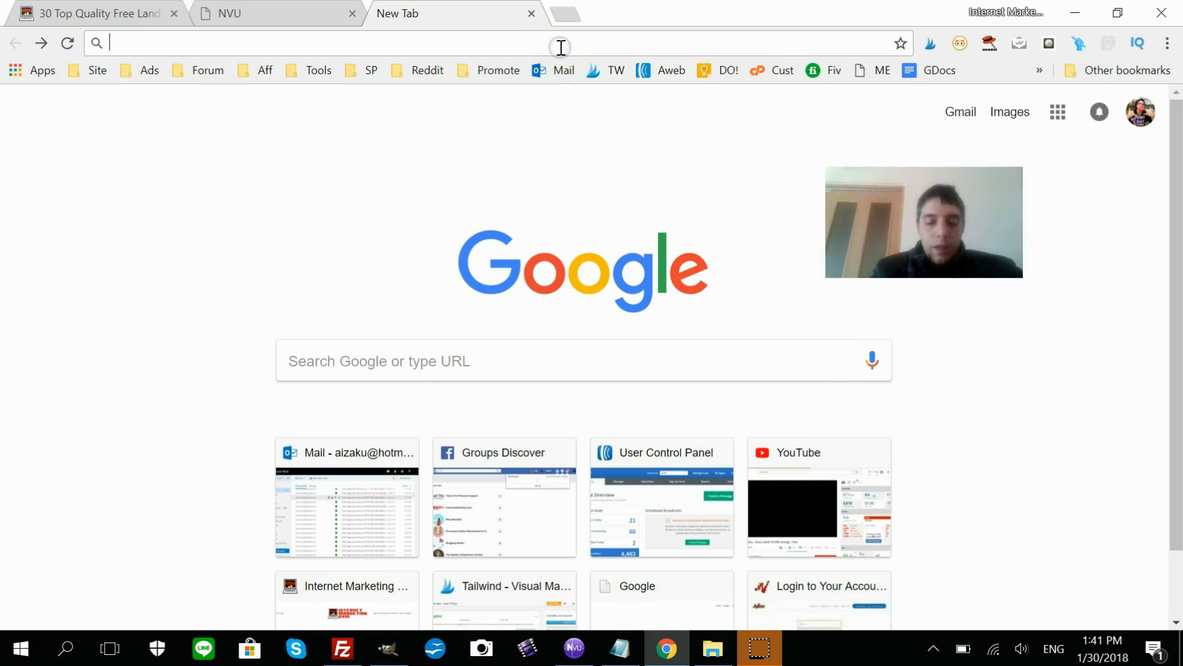
pyautogui.write('printmybabyshower.com')
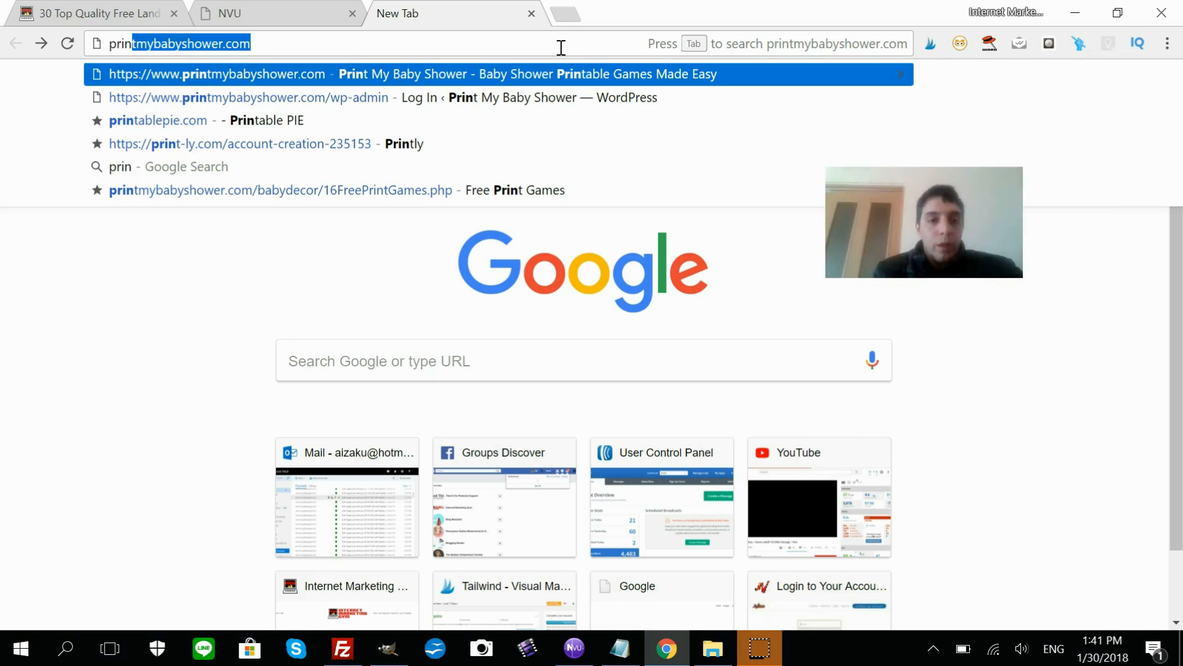
pyautogui.press('Down')
pyautogui.press('Down')
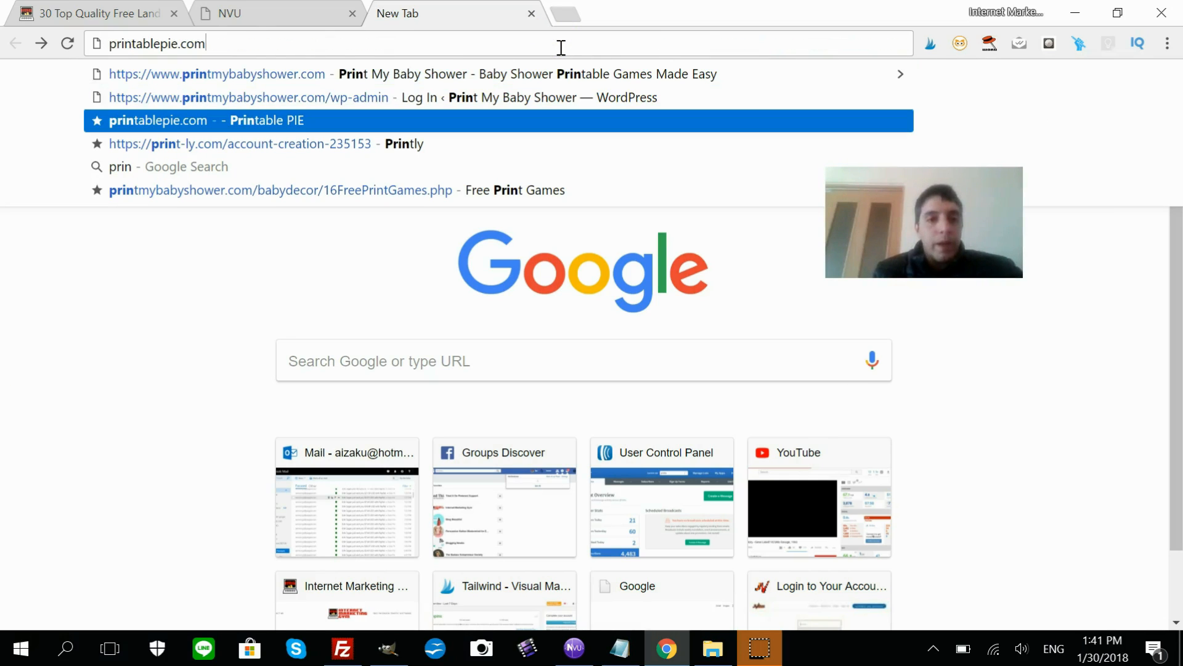
pyautogui.write('/')
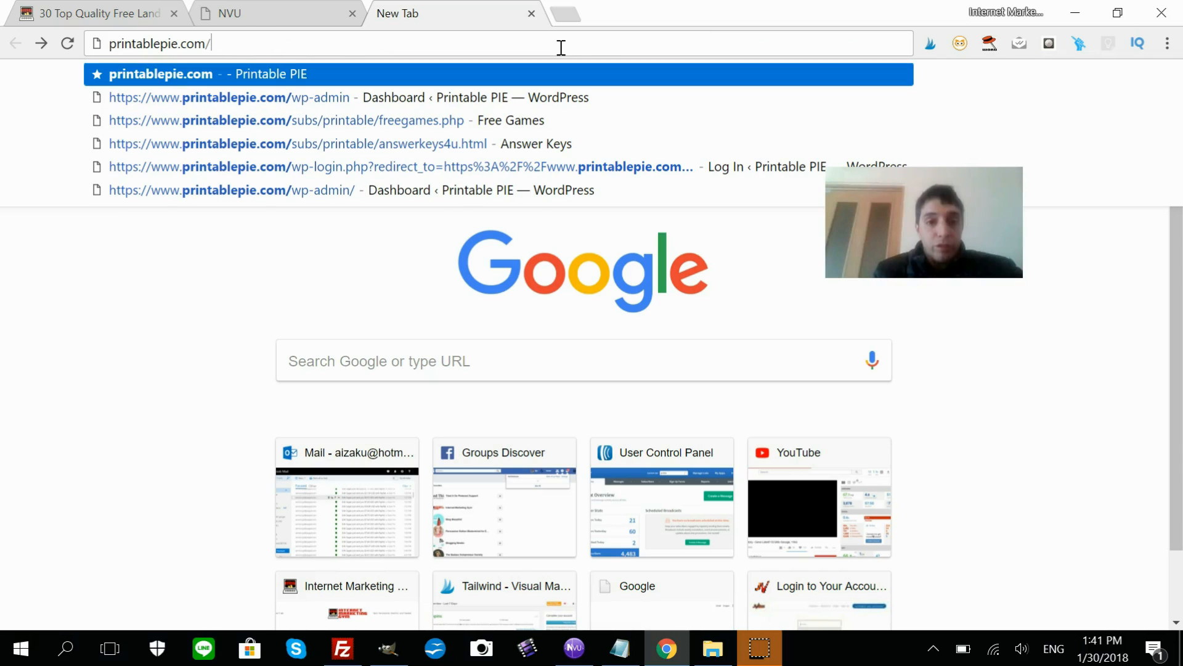
pyautogui.write('Quiz')
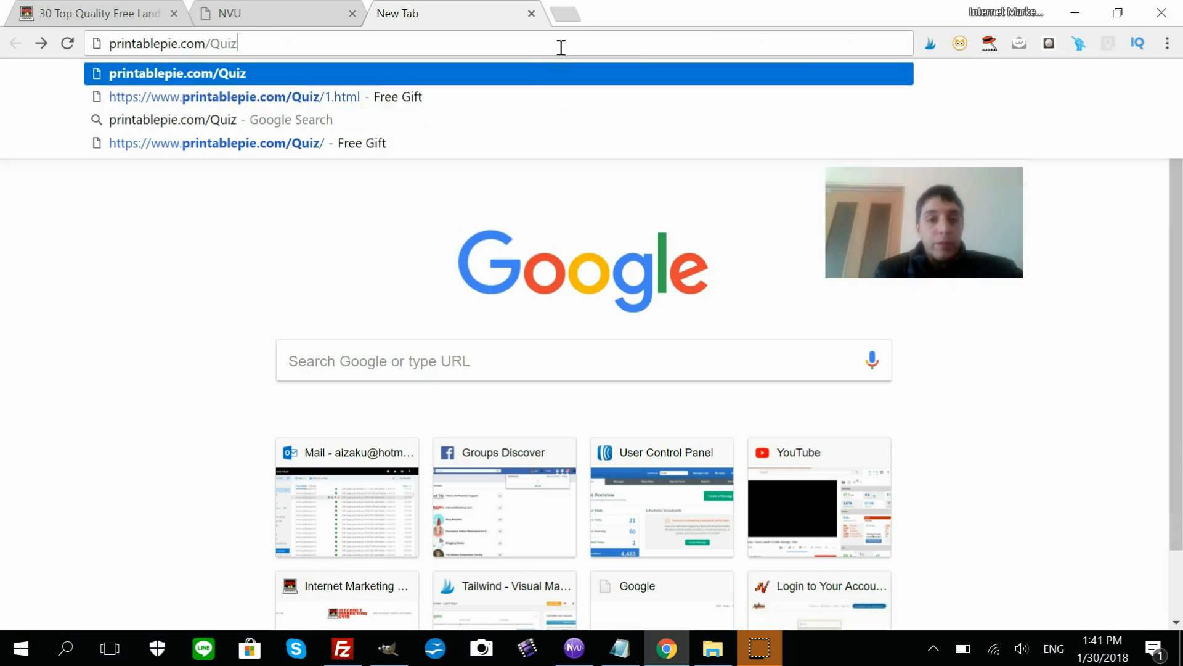
pyautogui.press('Return')
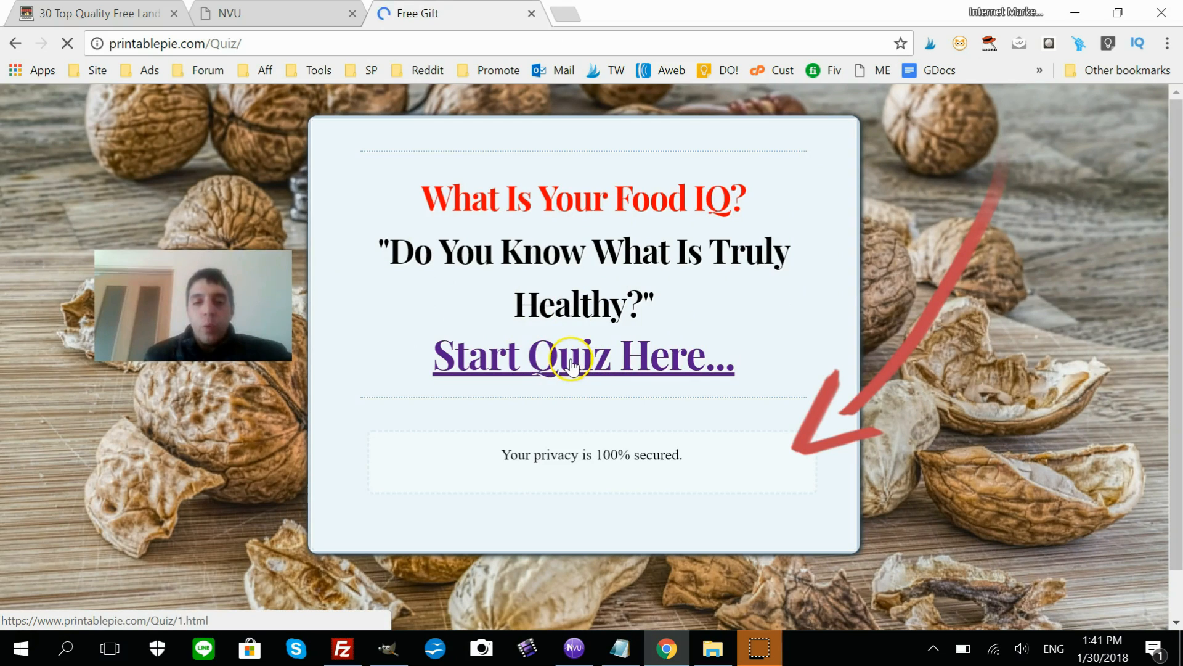
# - Start the quiz and test both Coke Cola answers: try YES, go back to the question, and answer NO
pyautogui.click(572, 365)
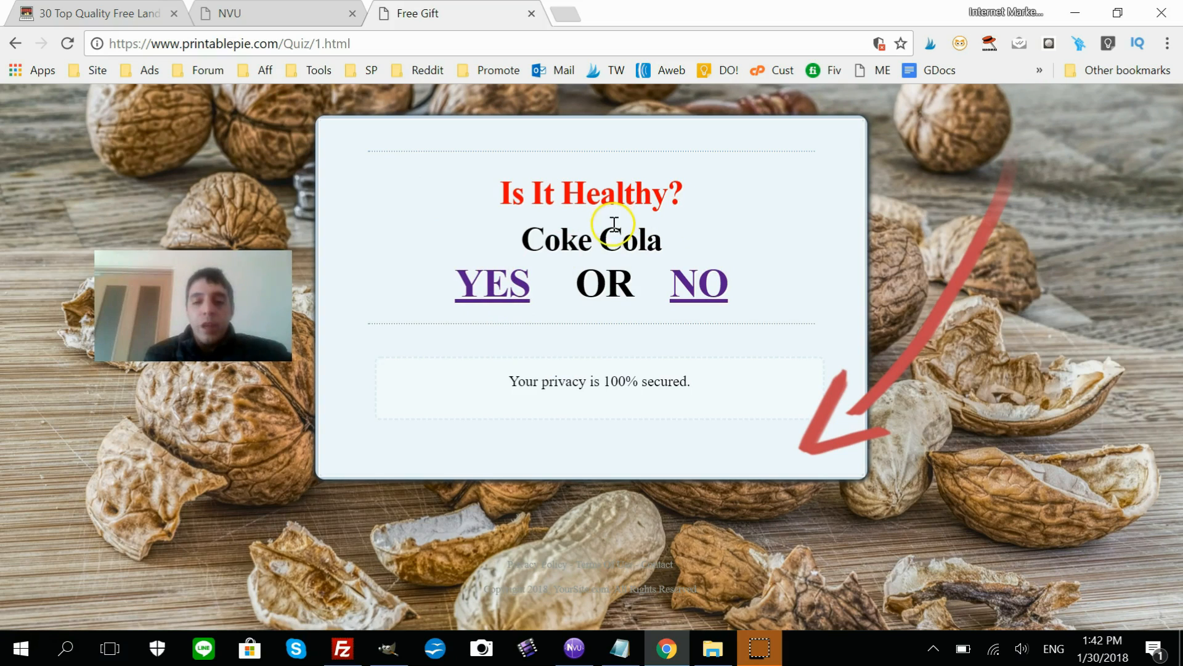
pyautogui.click(499, 282)
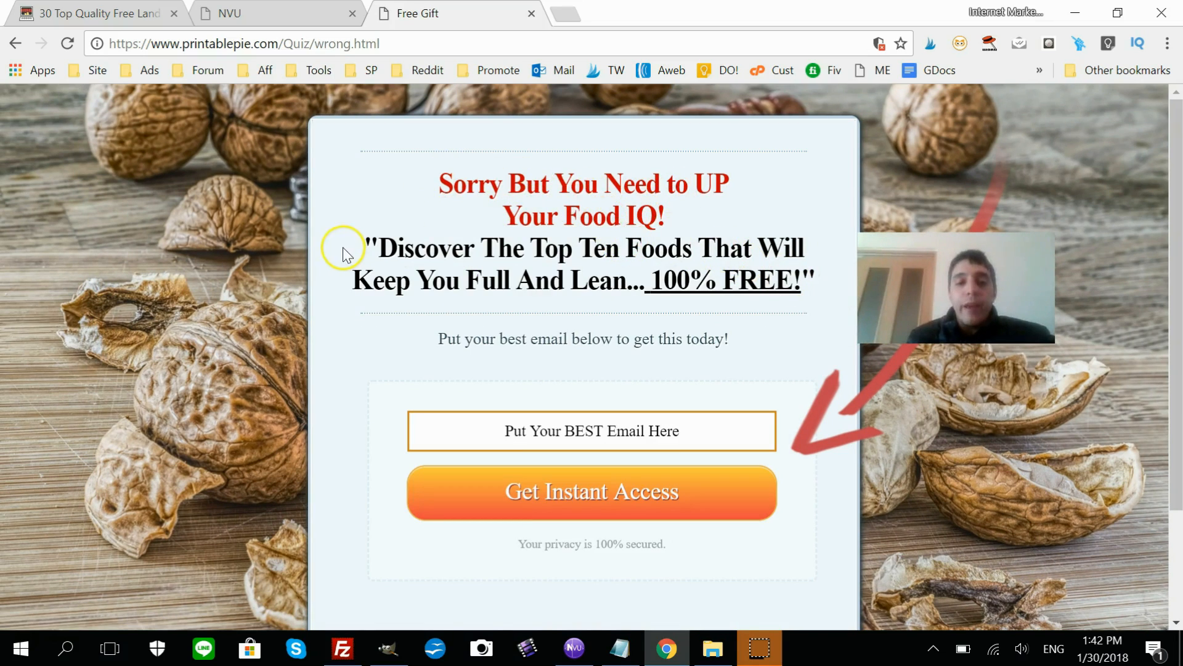
pyautogui.click(15, 44)
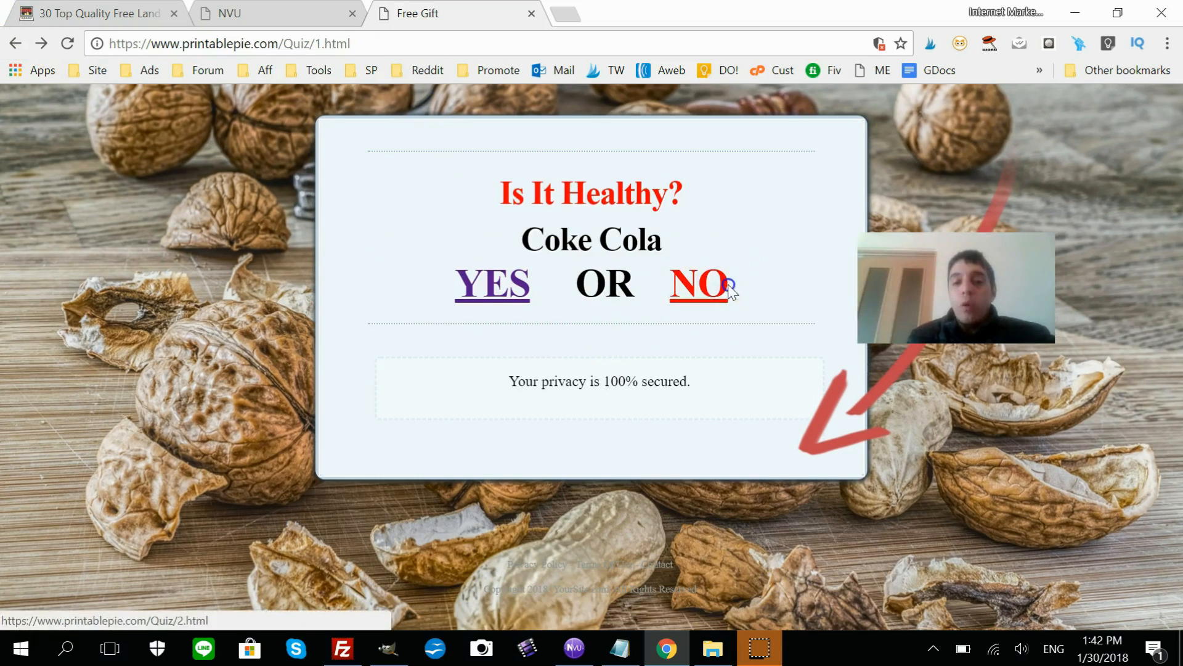
pyautogui.click(728, 285)
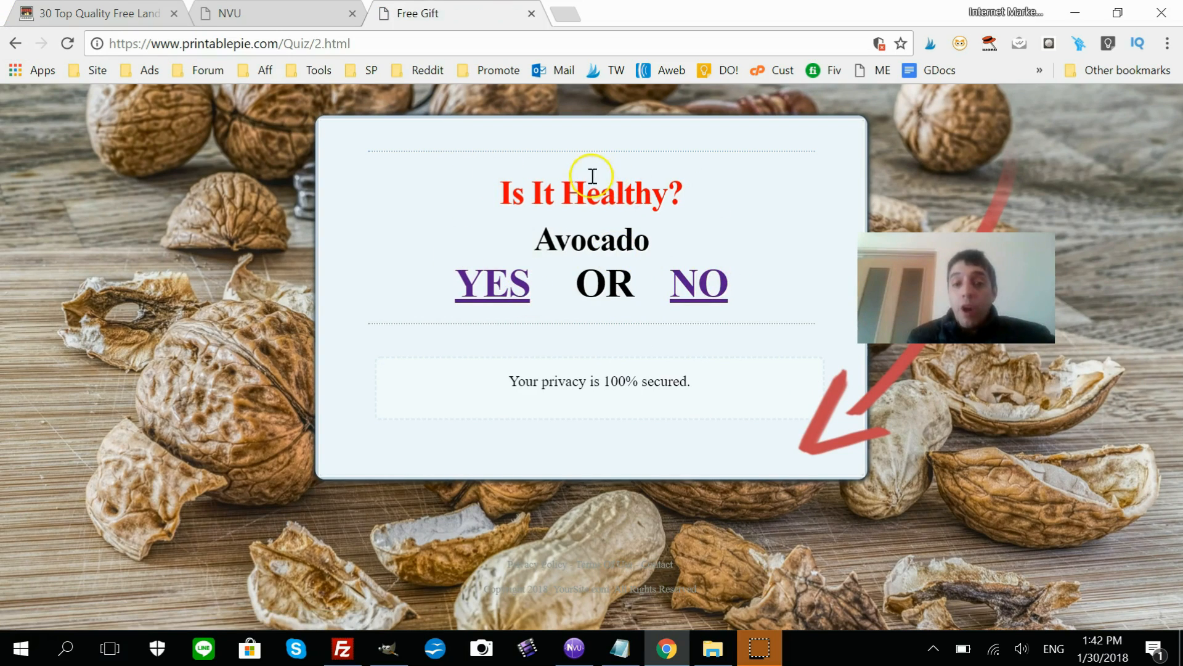
# - Test both answer links on the Avocado question: try NO, return to the question, and answer YES
pyautogui.click(728, 282)
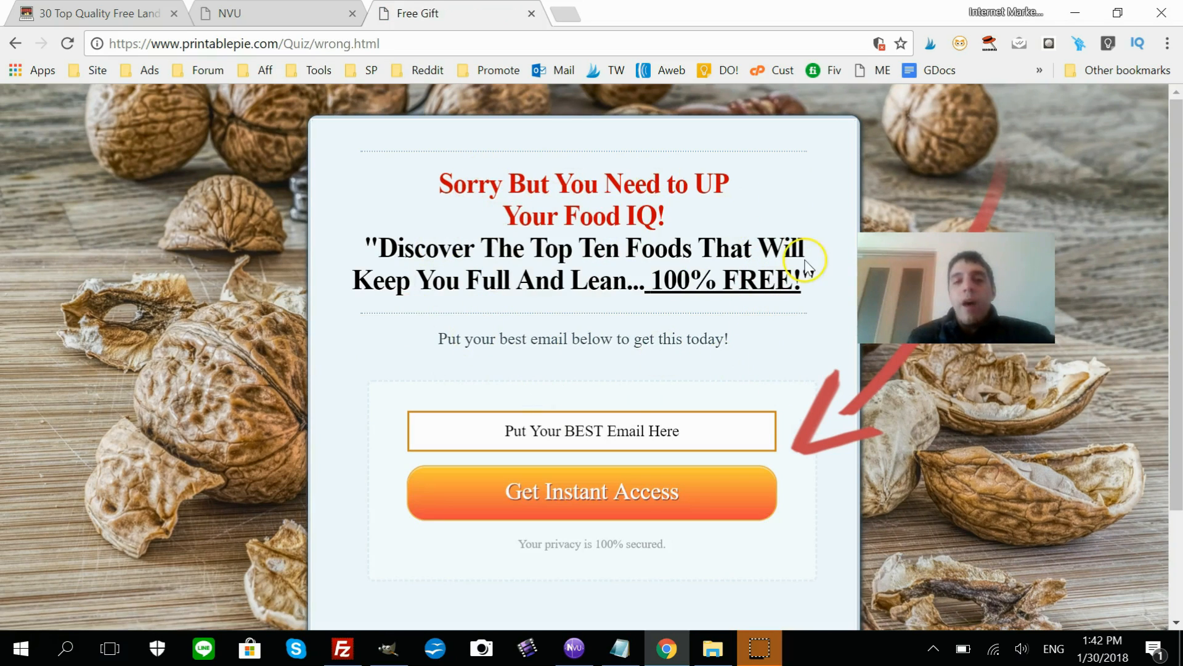
pyautogui.click(15, 45)
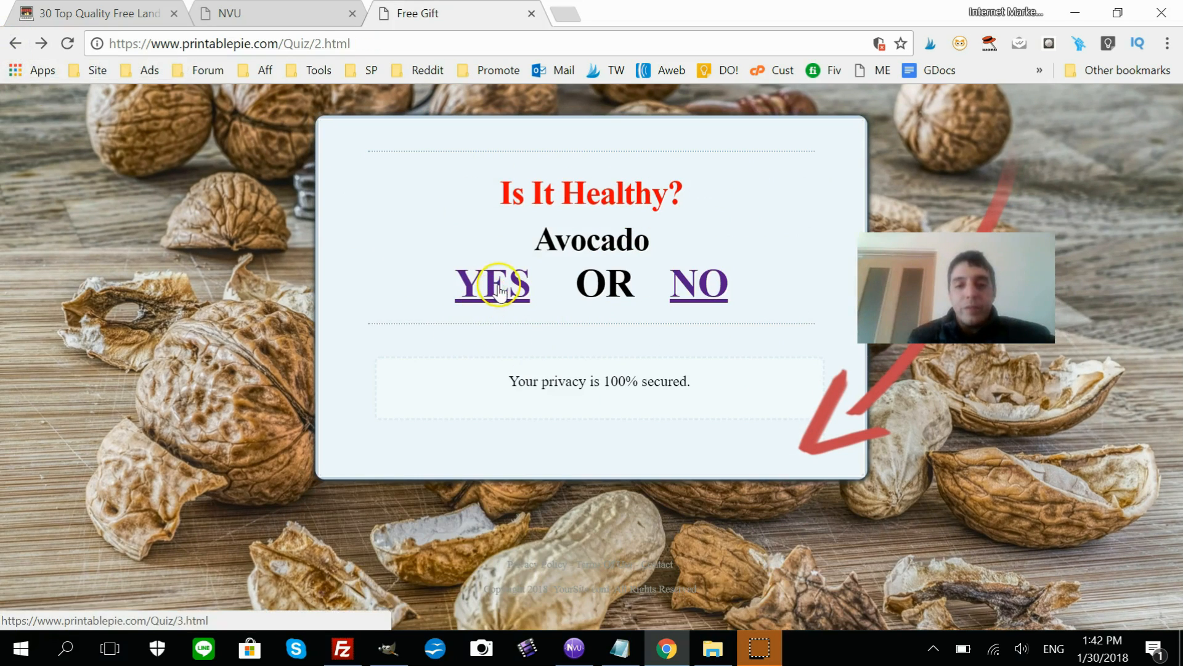
pyautogui.click(499, 290)
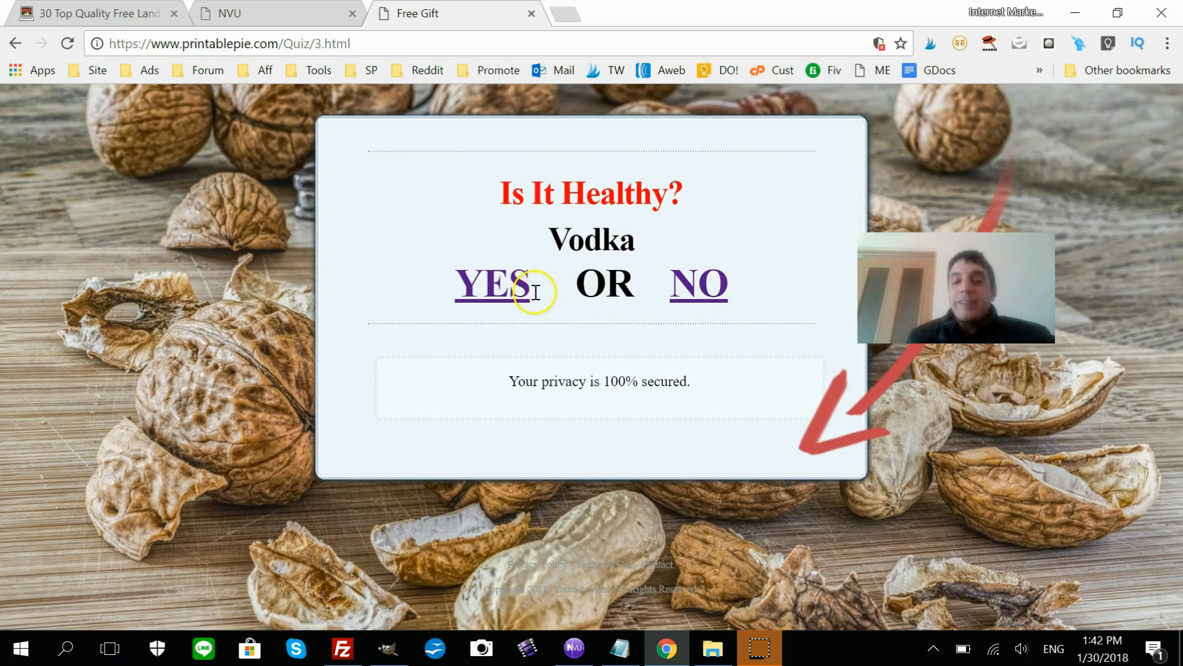
# - Test both answer links on the Vodka question: try YES, return to the question, and answer NO
pyautogui.click(497, 289)
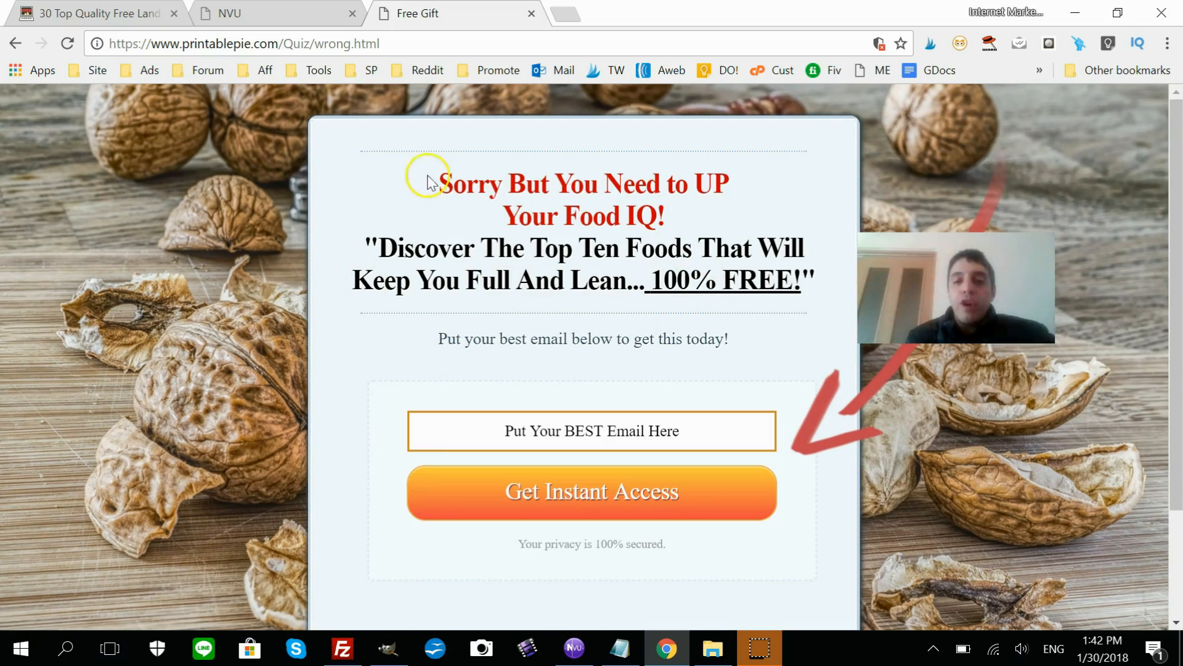
pyautogui.click(15, 43)
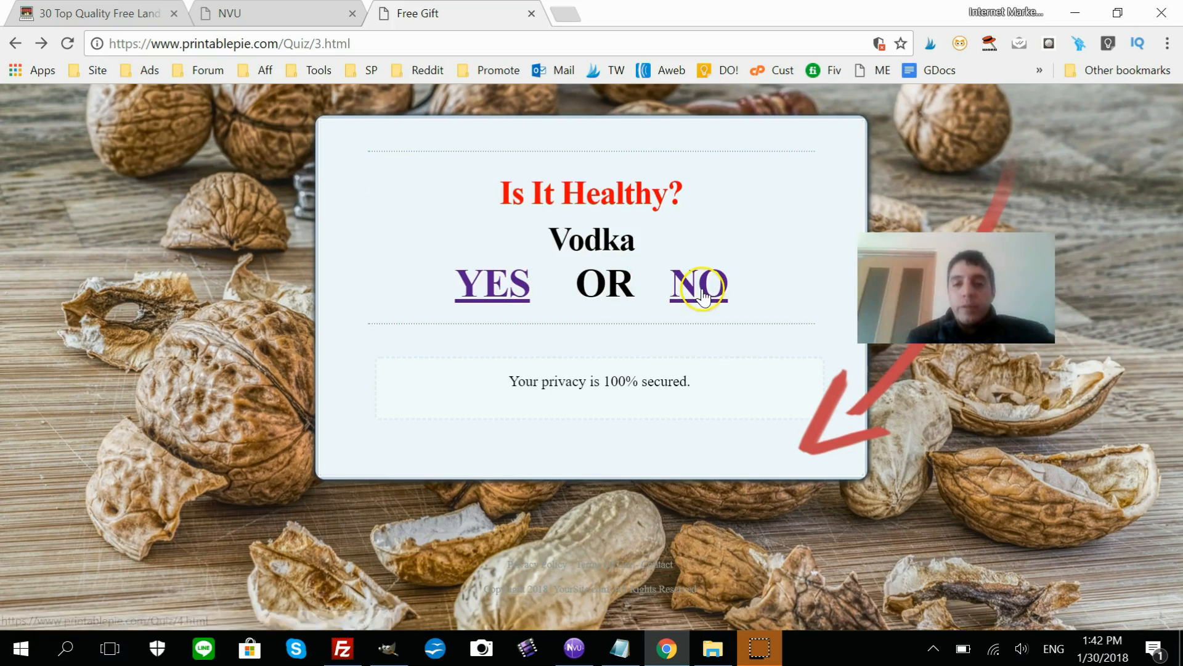
pyautogui.click(702, 296)
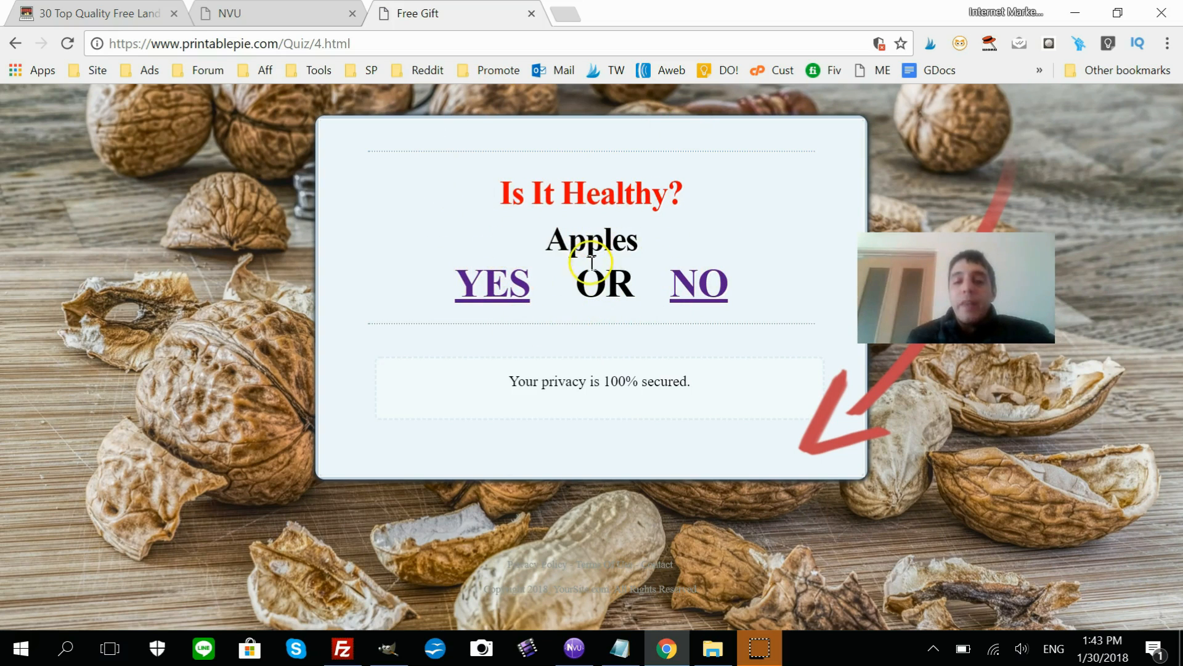
# - Test both answer links on the Apples question: try NO, return to the question, and answer YES
pyautogui.click(702, 282)
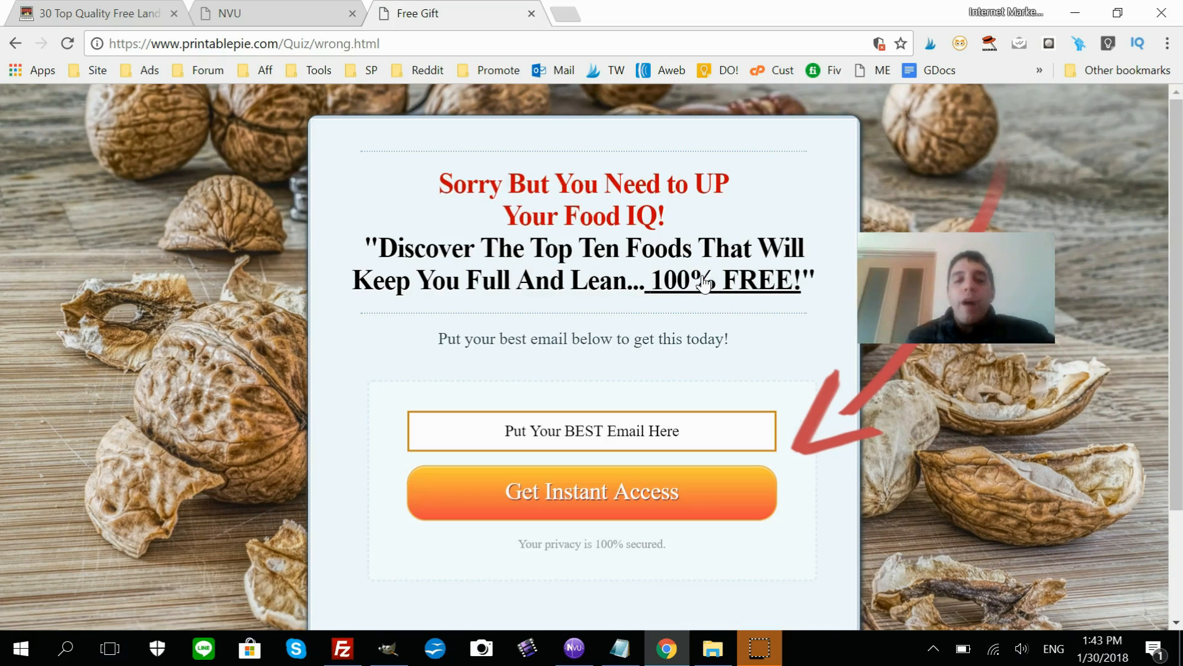
pyautogui.click(15, 43)
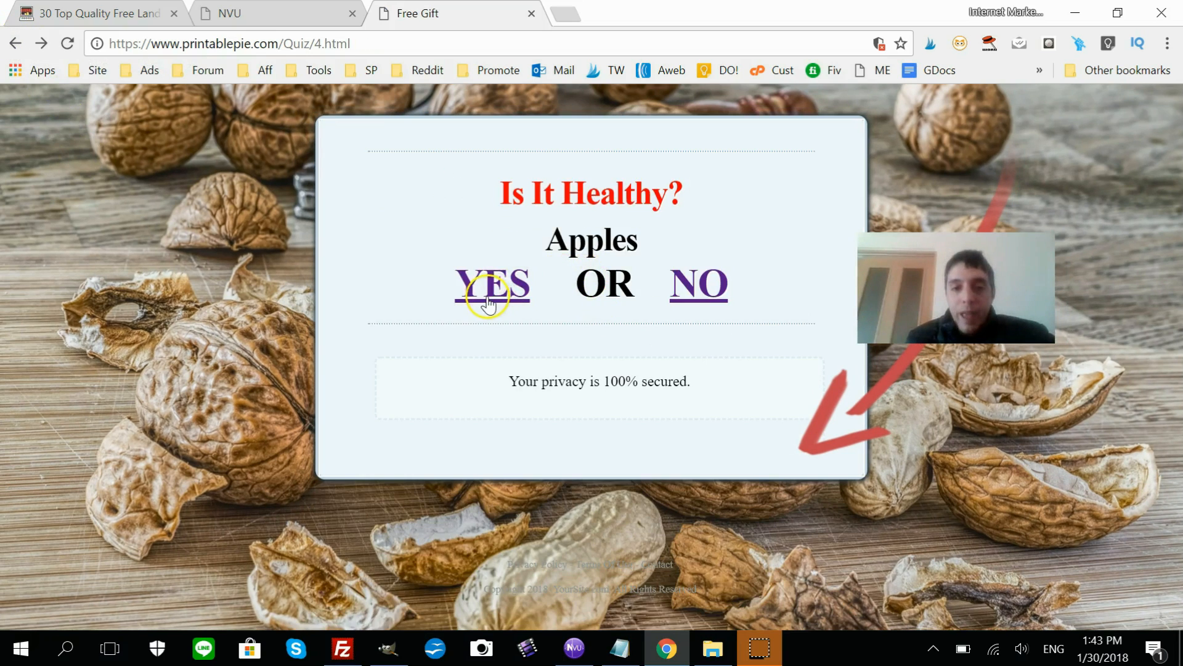
pyautogui.click(497, 296)
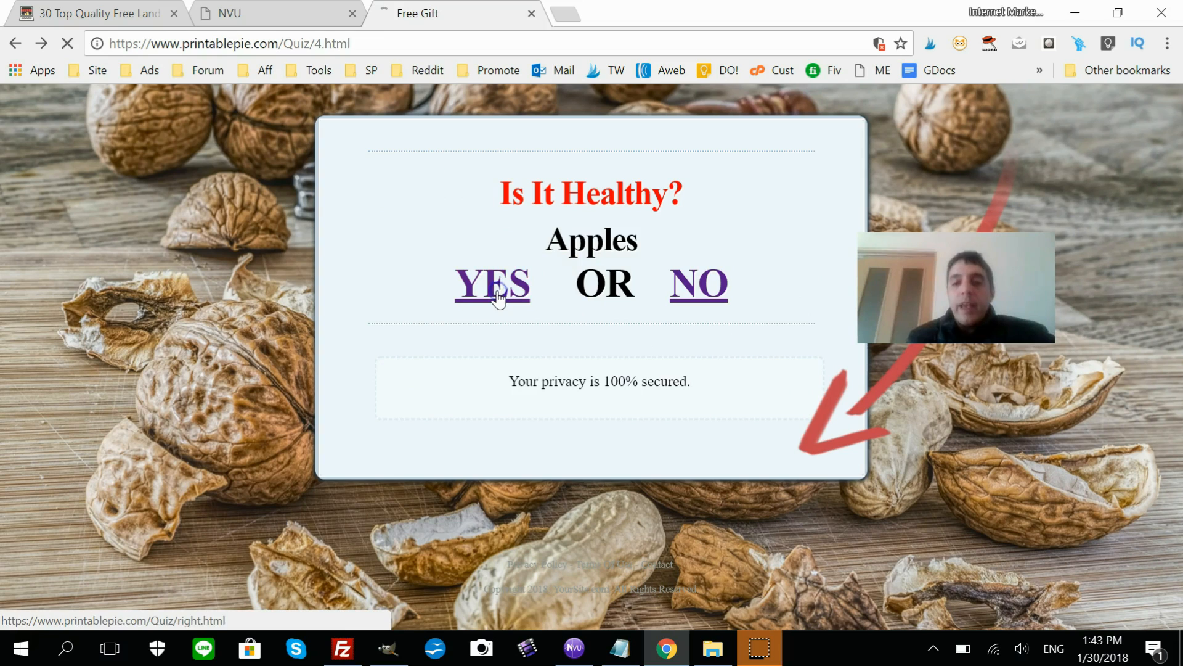